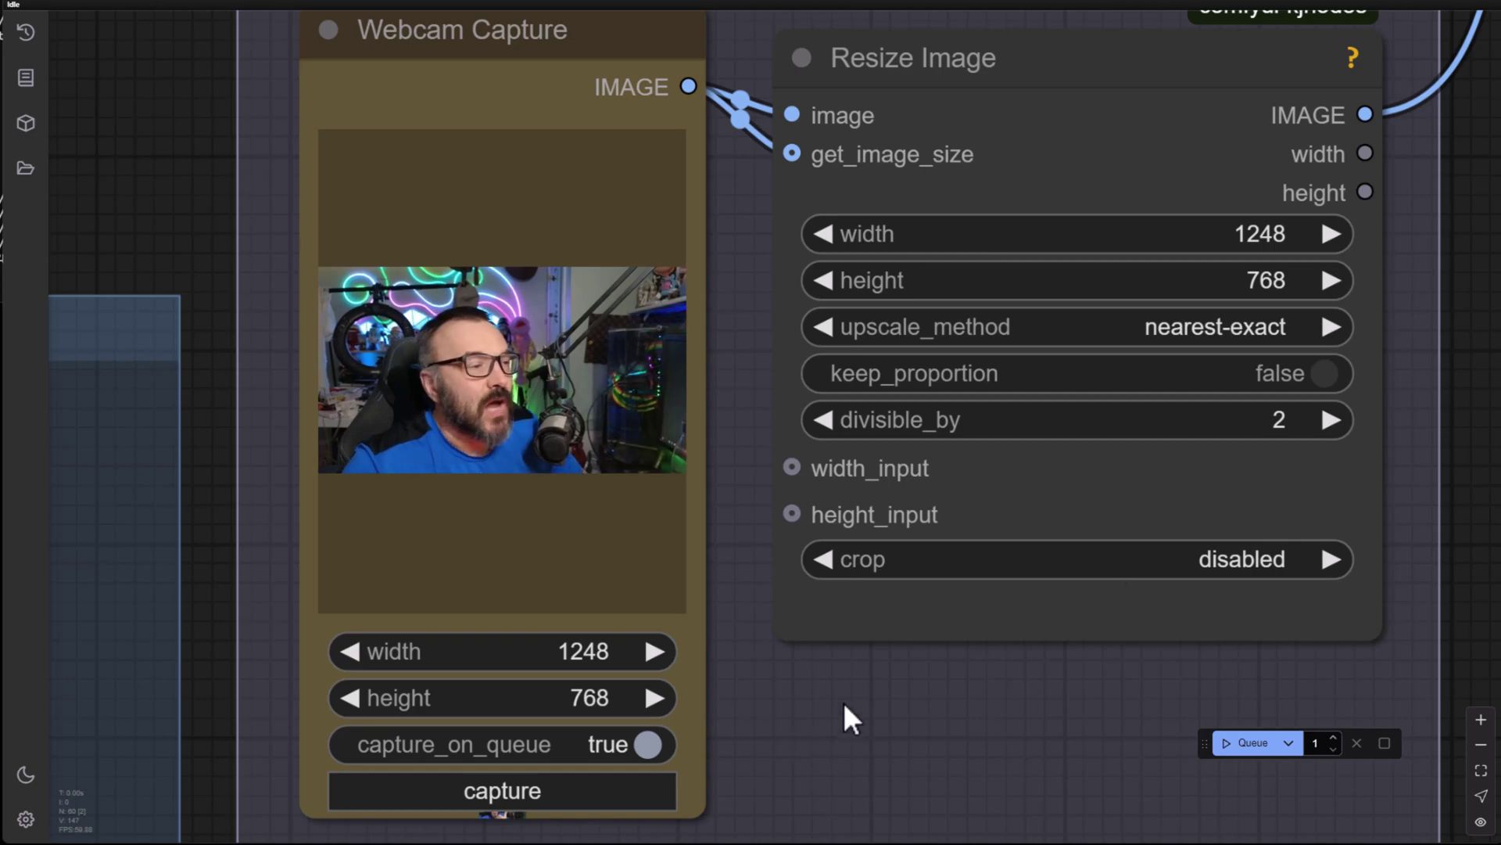
Step: Zoom out and pan across the KSampler, background removal and WEB CAM groups
{"action": "scroll", "coordinate": [966, 556], "scroll_direction": "down", "scroll_amount": 4}
{"action": "scroll", "coordinate": [972, 560], "scroll_direction": "down", "scroll_amount": 3}
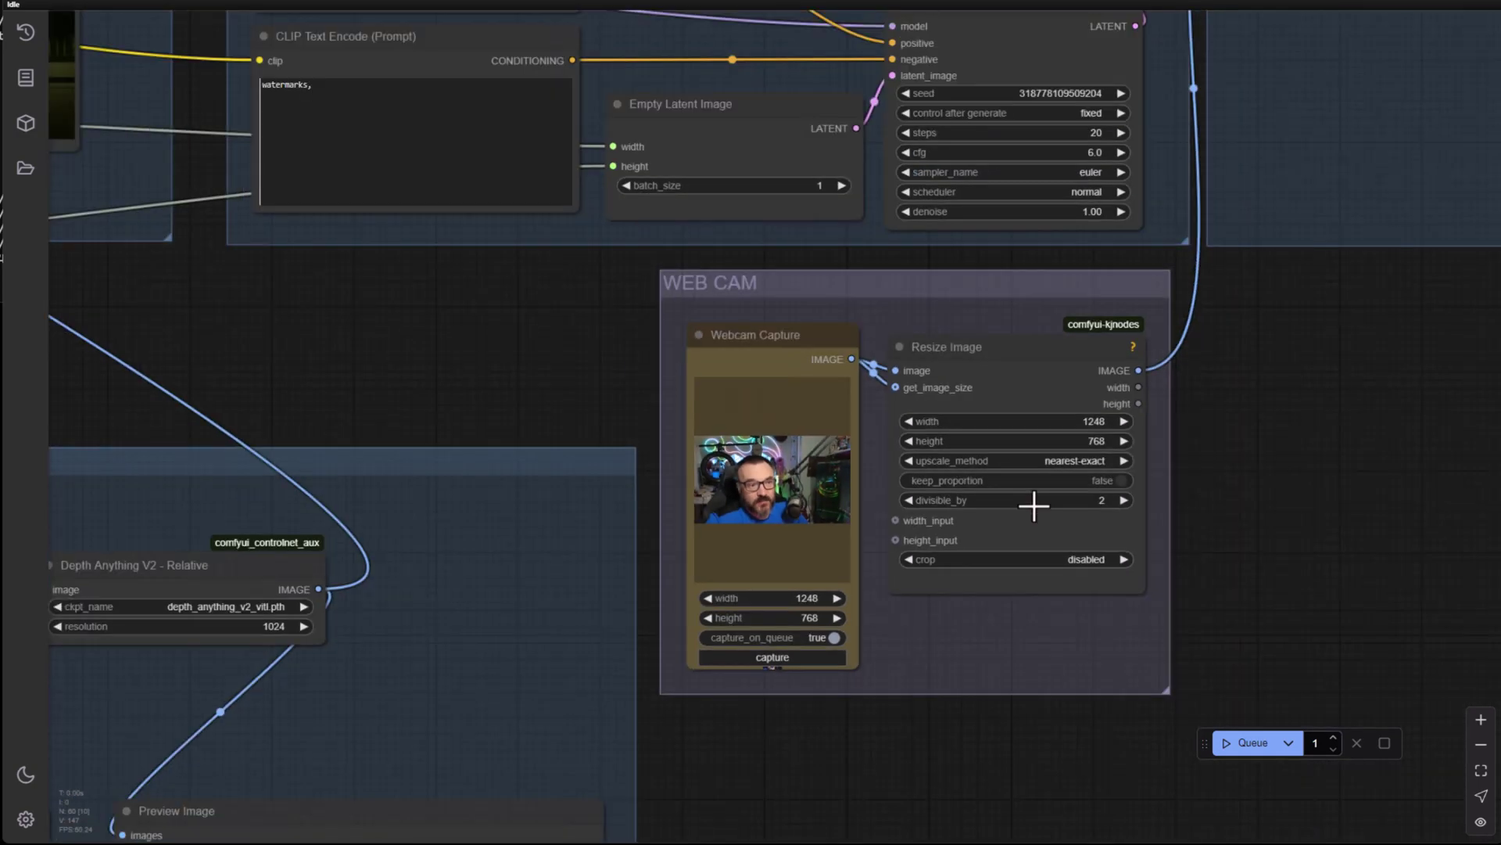
{"action": "left_click_drag", "start_coordinate": [1039, 502], "coordinate": [771, 586]}
{"action": "scroll", "coordinate": [771, 587], "scroll_direction": "right", "scroll_amount": 5}
{"action": "scroll", "coordinate": [921, 546], "scroll_direction": "down", "scroll_amount": 5}
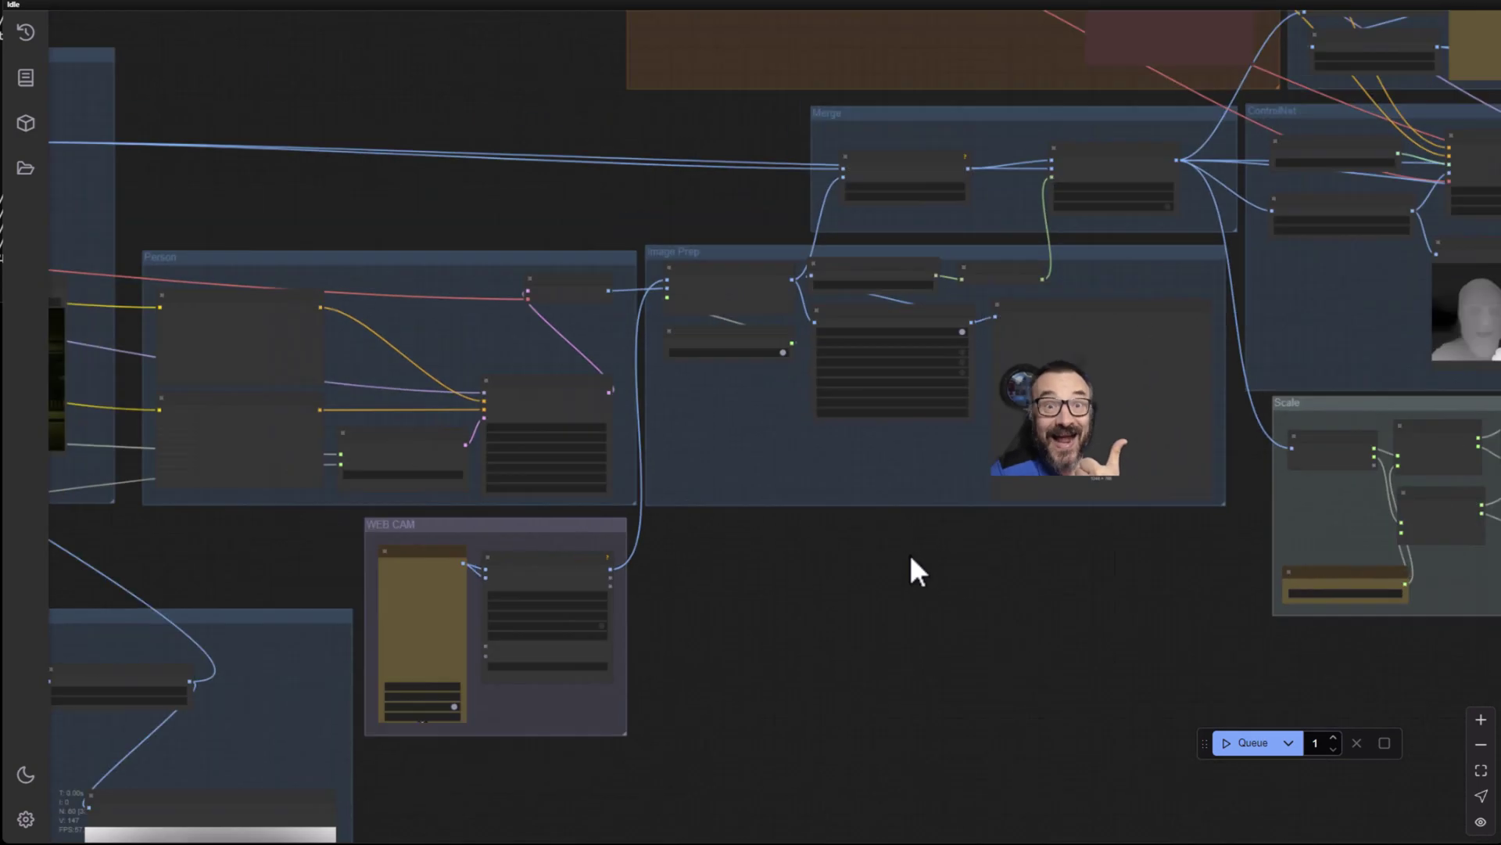
{"action": "left_click_drag", "start_coordinate": [704, 683], "coordinate": [993, 603]}
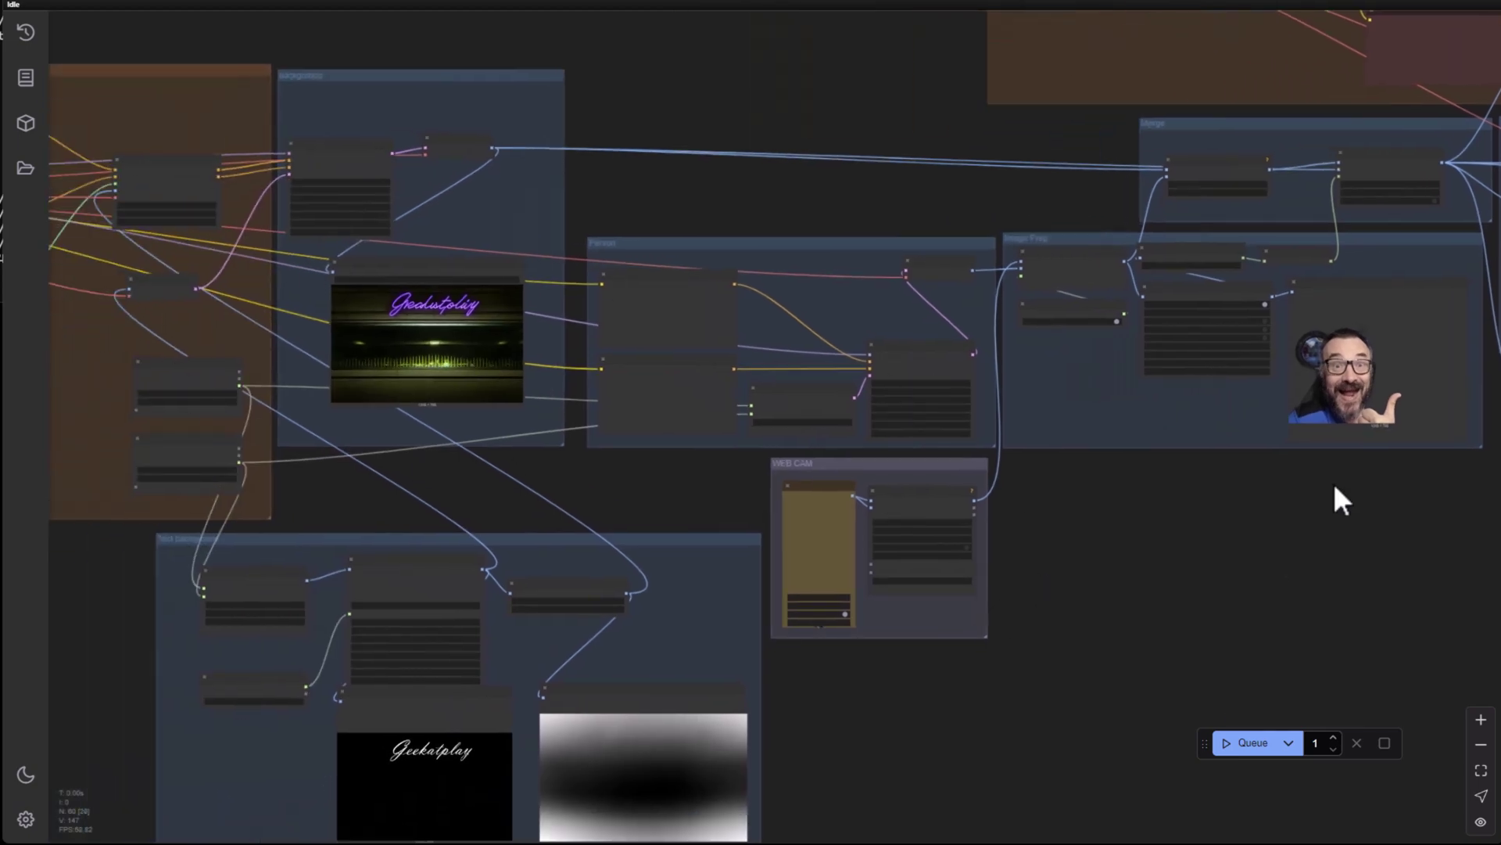
{"action": "left_click_drag", "start_coordinate": [457, 676], "coordinate": [590, 563]}
Step: Pan past the webcam, depth, Merge and Scale nodes to the AI Postcards final preview
{"action": "scroll", "coordinate": [608, 647], "scroll_direction": "up", "scroll_amount": 8}
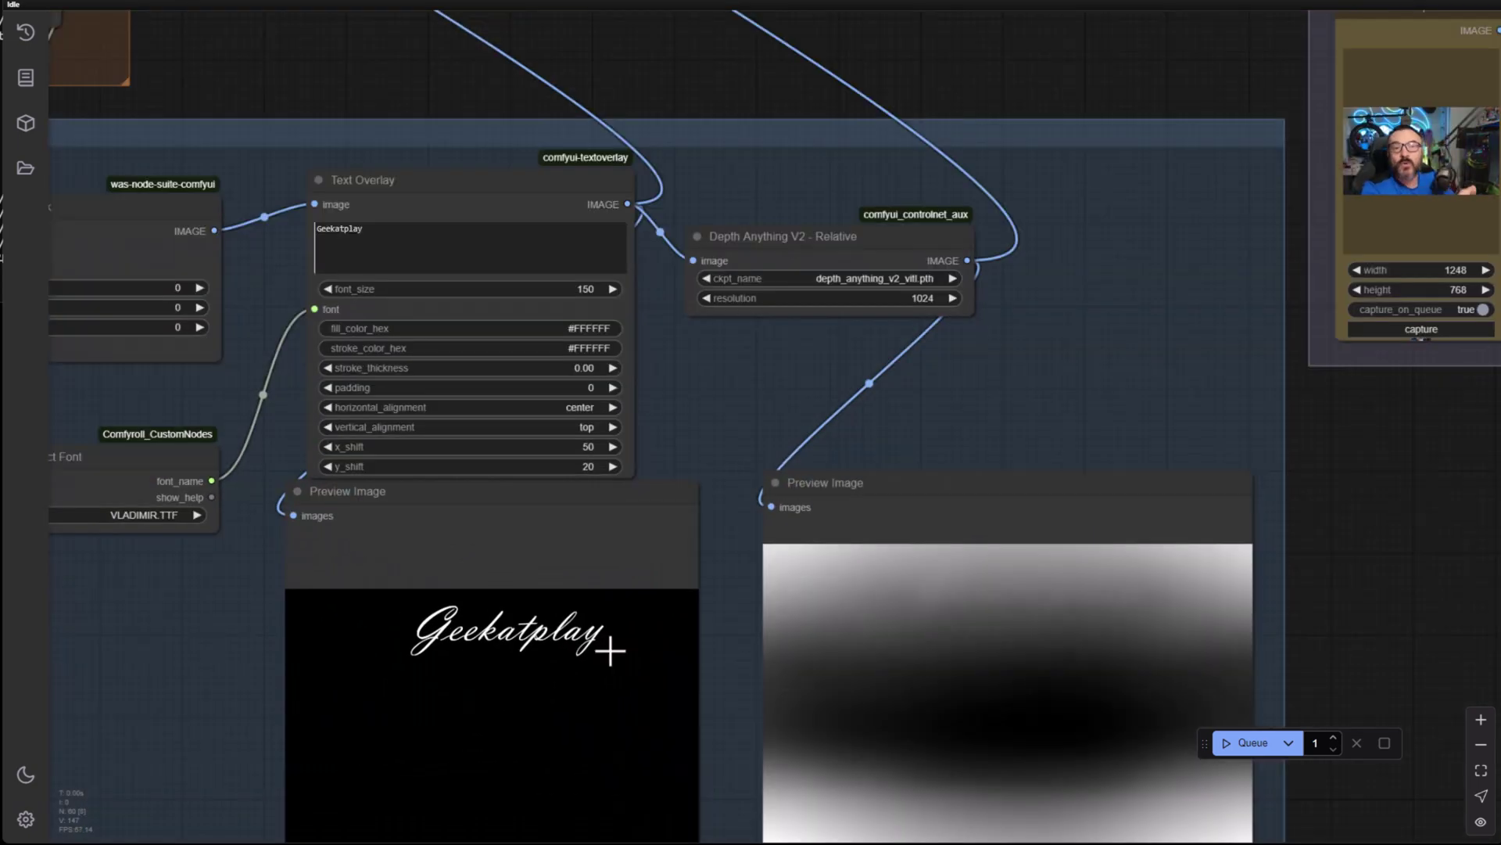
{"action": "scroll", "coordinate": [968, 422], "scroll_direction": "down", "scroll_amount": 5}
{"action": "scroll", "coordinate": [917, 383], "scroll_direction": "down", "scroll_amount": 3}
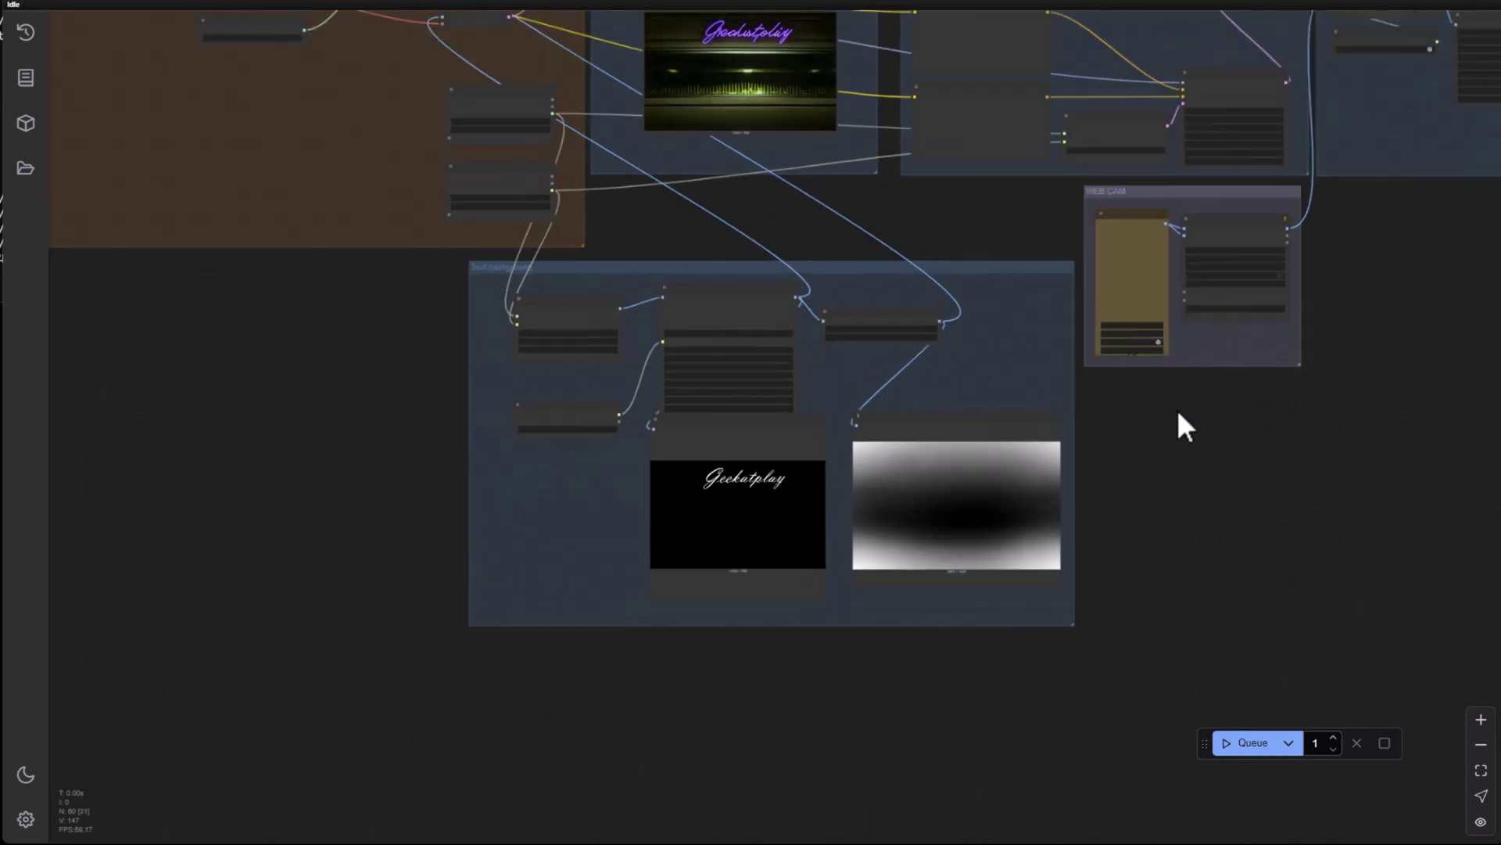
{"action": "left_click_drag", "start_coordinate": [1180, 425], "coordinate": [10, 798]}
{"action": "left_click_drag", "start_coordinate": [1376, 82], "coordinate": [1070, 187]}
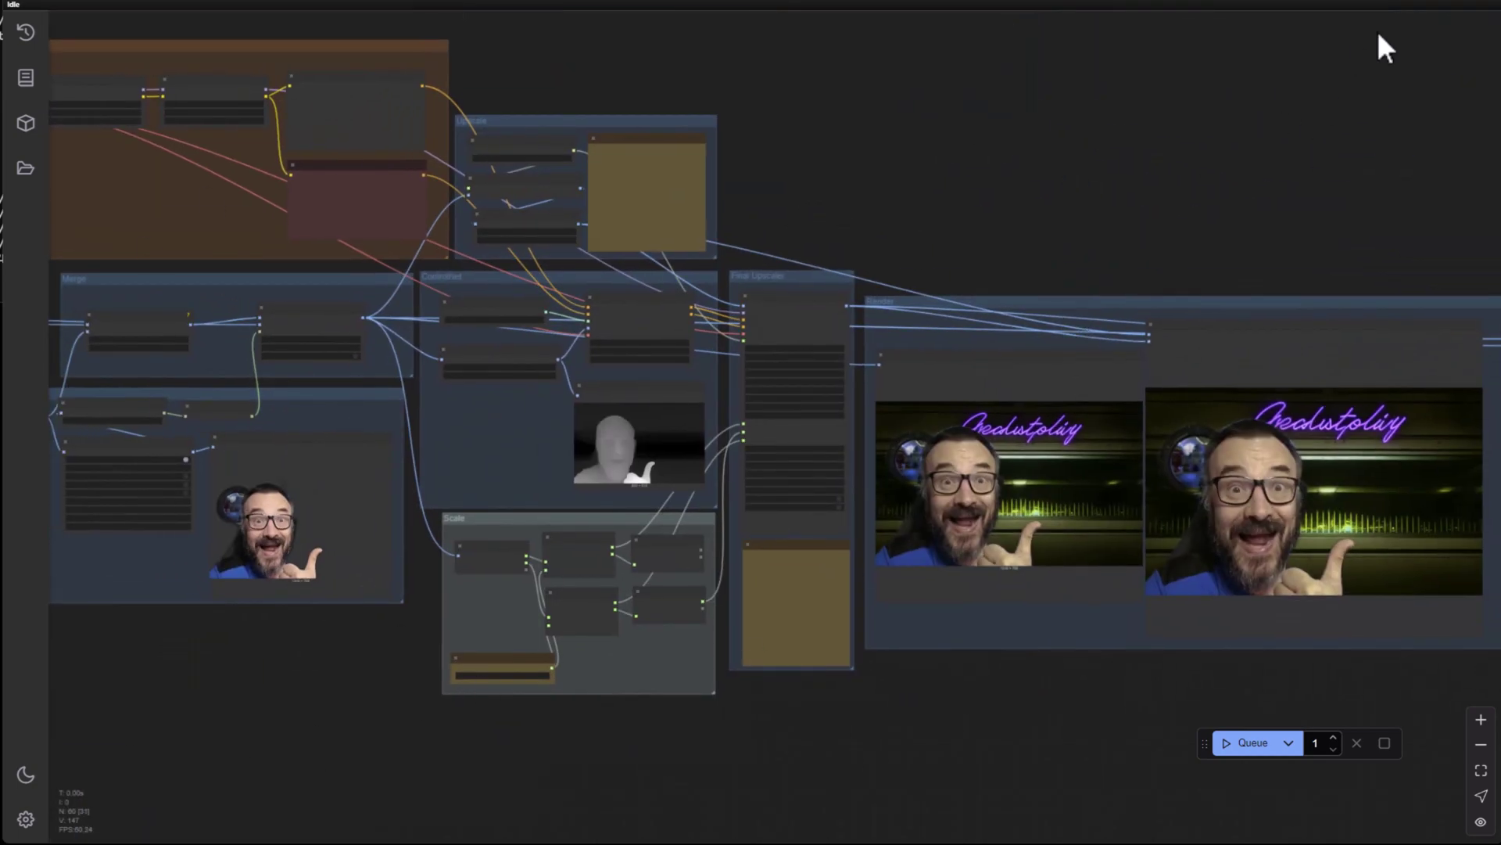
{"action": "left_click_drag", "start_coordinate": [1277, 198], "coordinate": [32, 82]}
Step: Zoom in on the captioned AI Postcards preview, then zoom back out toward the final output group
{"action": "scroll", "coordinate": [716, 327], "scroll_direction": "up", "scroll_amount": 7}
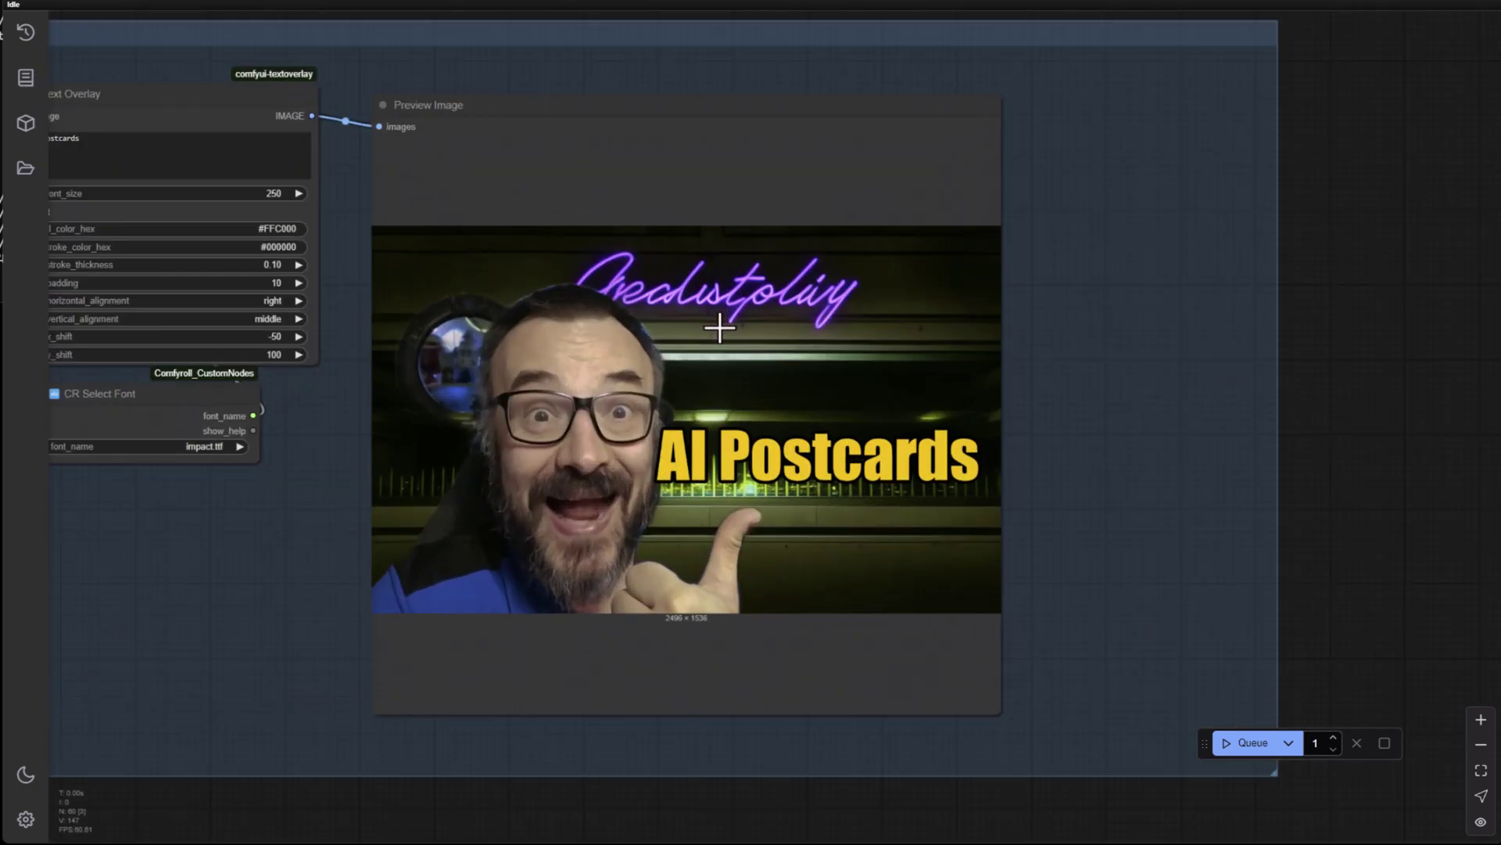
{"action": "scroll", "coordinate": [720, 327], "scroll_direction": "up", "scroll_amount": 2}
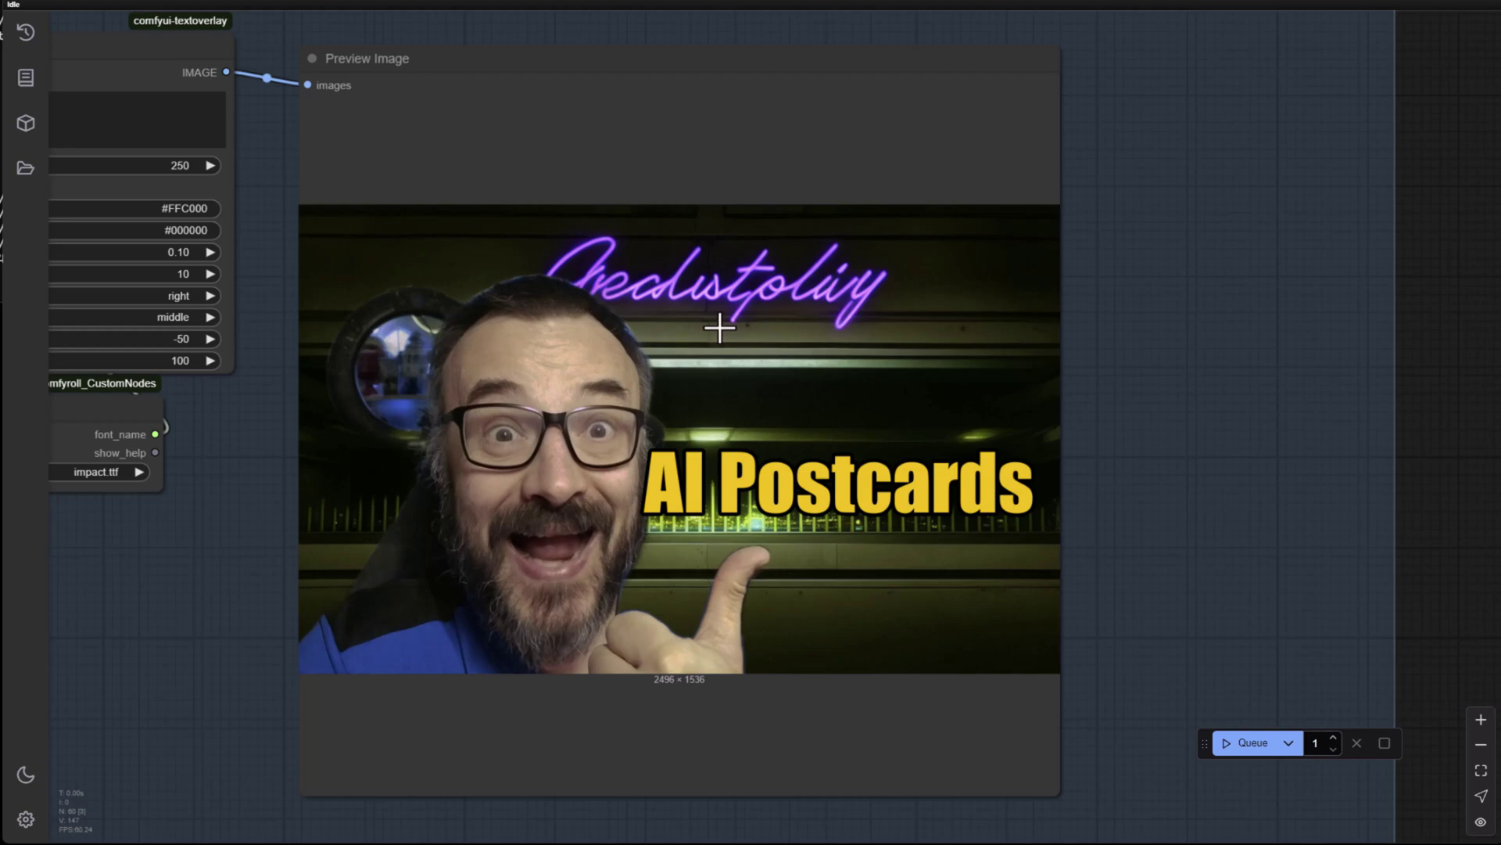
{"action": "scroll", "coordinate": [1405, 117], "scroll_direction": "down", "scroll_amount": 8}
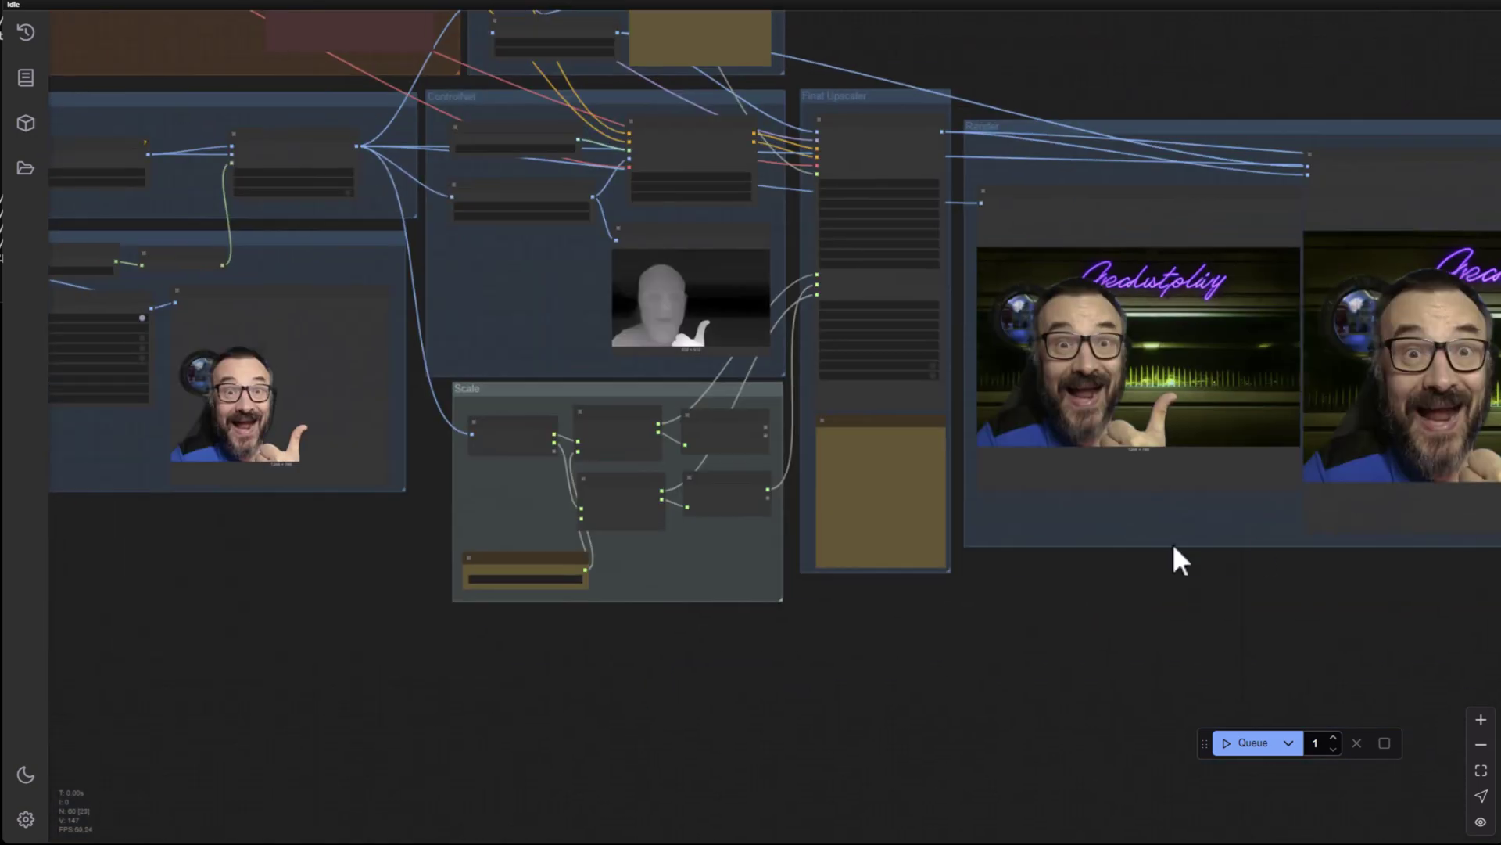
Step: Zoom out over the final output group and shift the full workflow overview left
{"action": "scroll", "coordinate": [1171, 543], "scroll_direction": "down", "scroll_amount": 4}
{"action": "left_click_drag", "start_coordinate": [626, 618], "coordinate": [1157, 561]}
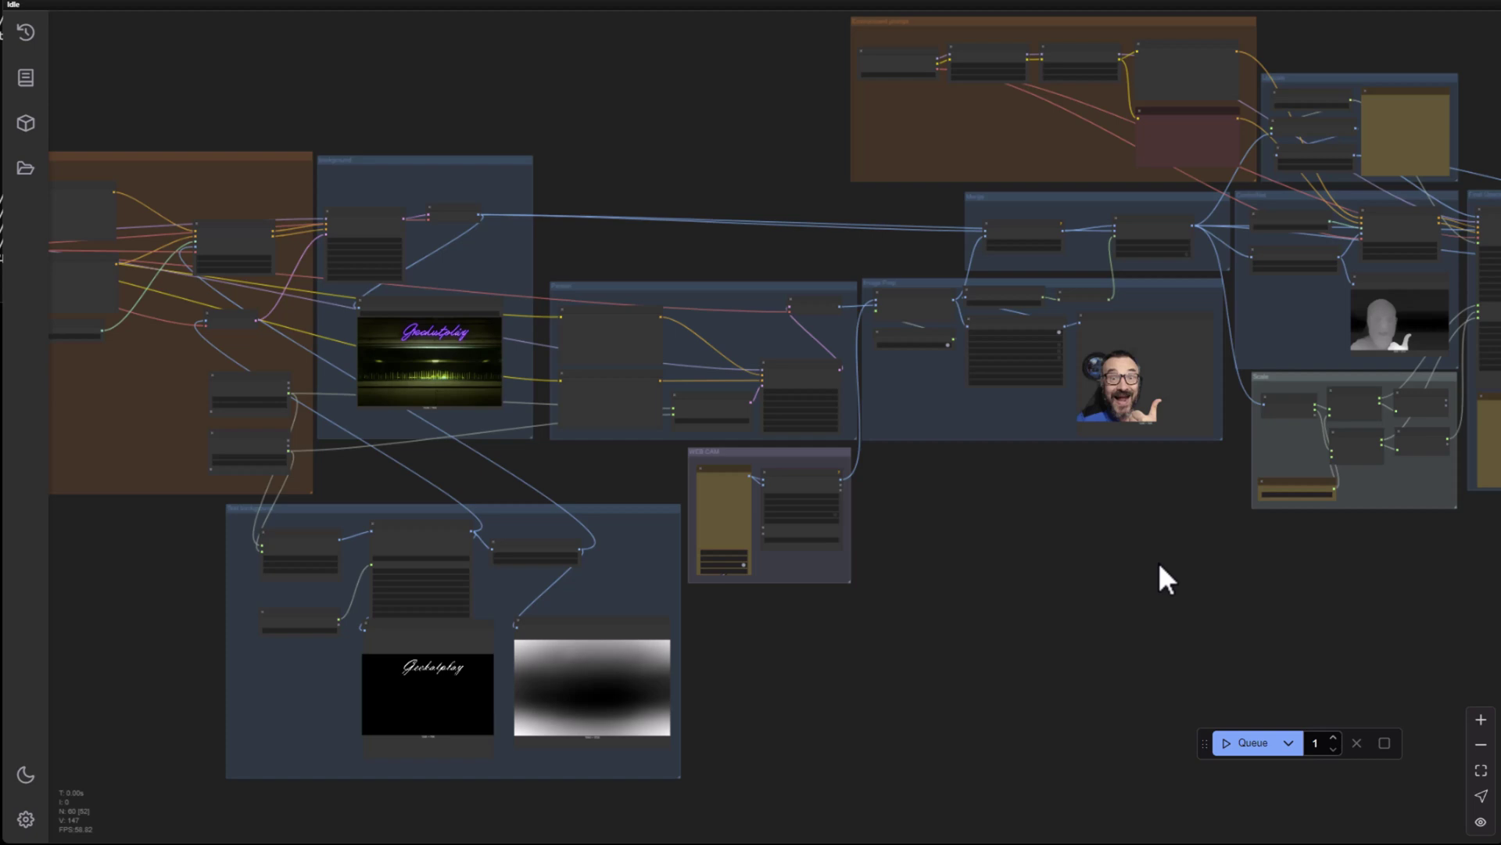
{"action": "scroll", "coordinate": [1159, 565], "scroll_direction": "down", "scroll_amount": 5}
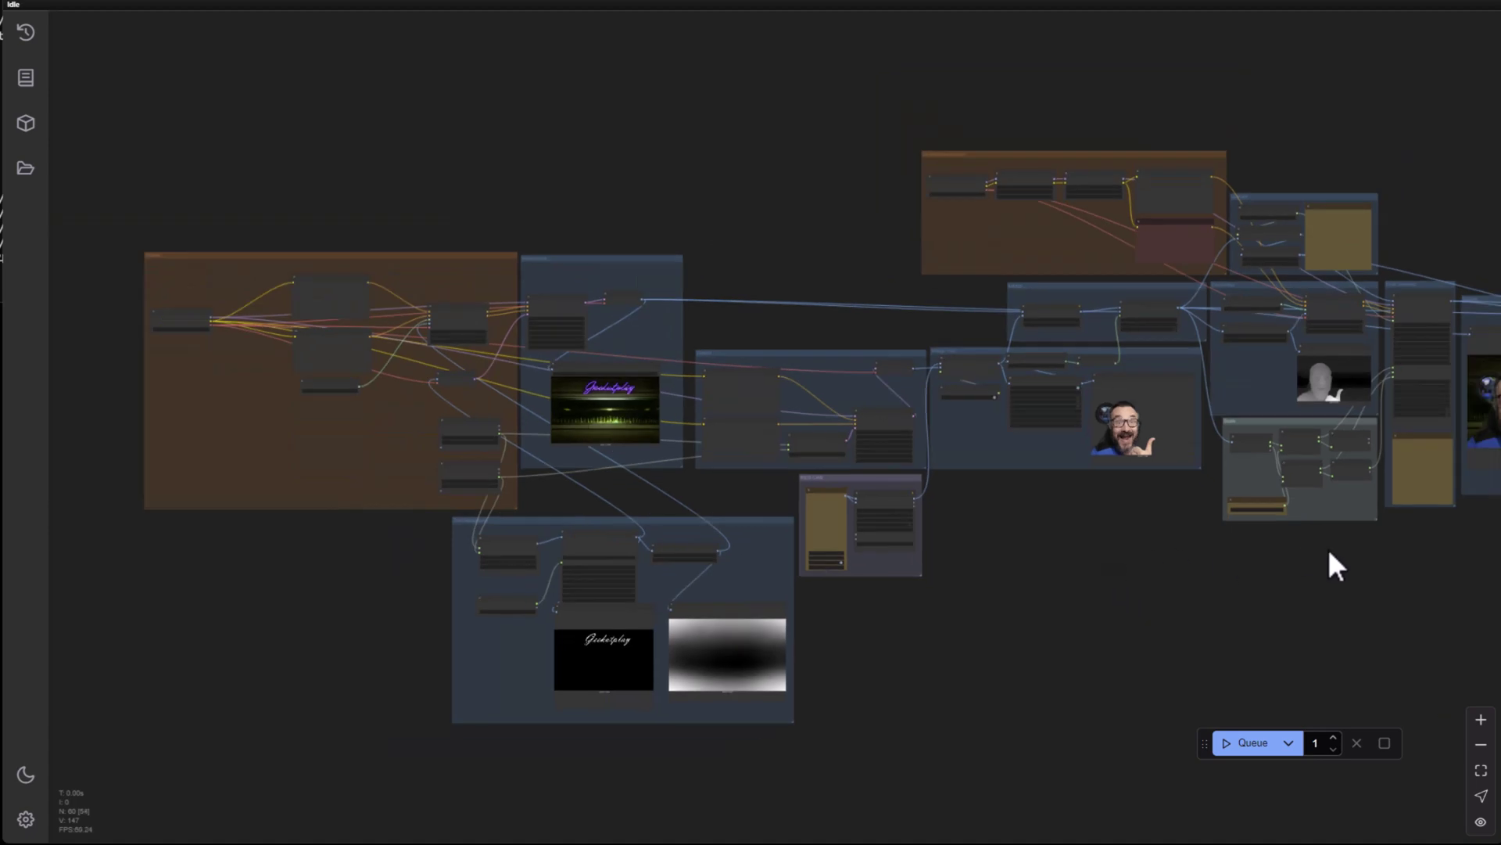
{"action": "left_click_drag", "start_coordinate": [1330, 560], "coordinate": [620, 513]}
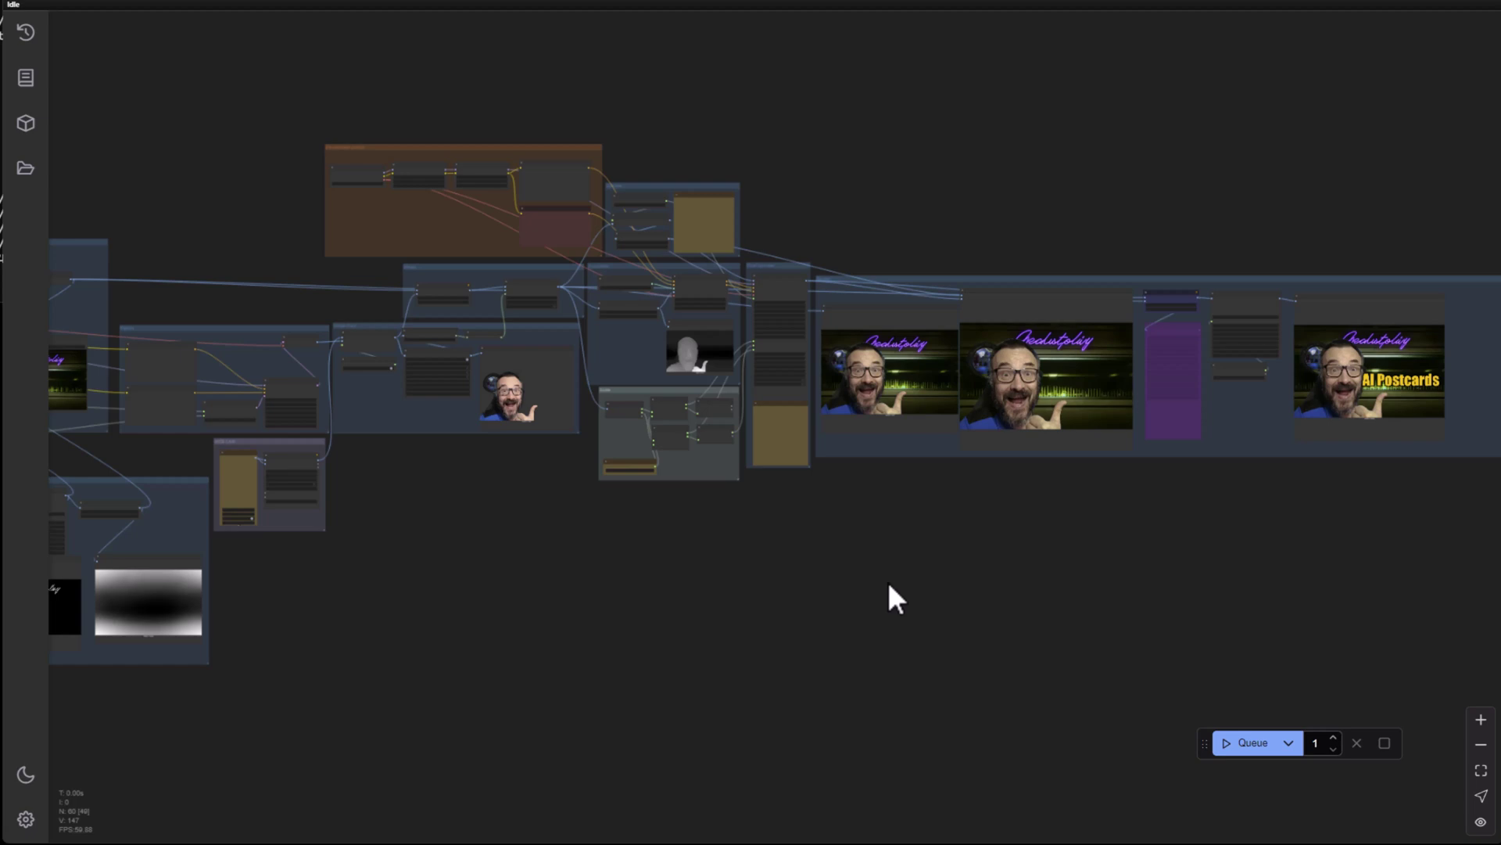
Step: Zoom into the WEB CAM group with its live Webcam Capture and 1248×768 Resize Image
{"action": "scroll", "coordinate": [536, 446], "scroll_direction": "up", "scroll_amount": 4}
{"action": "scroll", "coordinate": [422, 576], "scroll_direction": "up", "scroll_amount": 3}
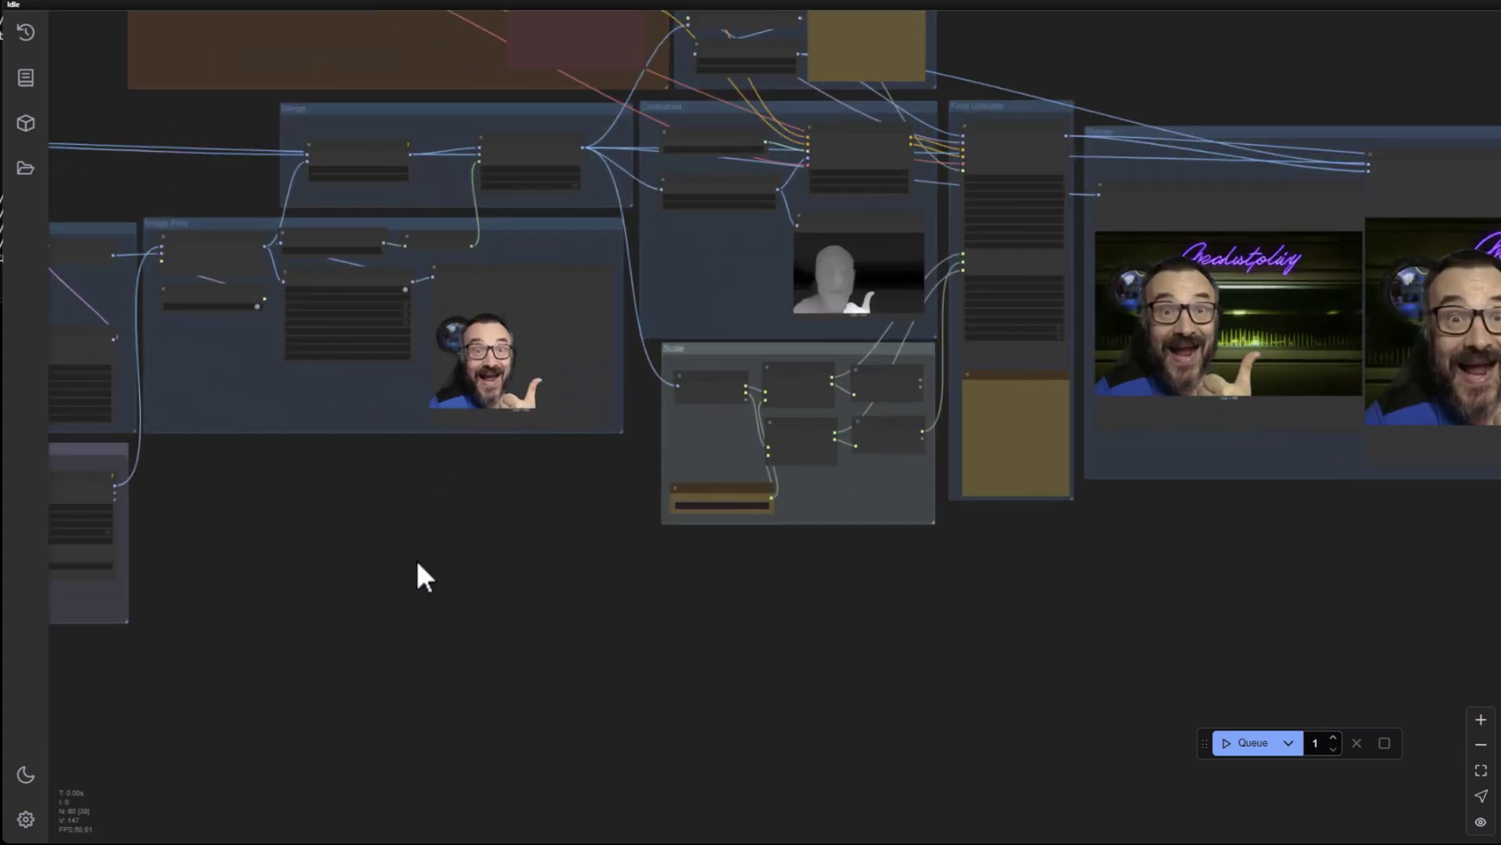
{"action": "left_click_drag", "start_coordinate": [422, 576], "coordinate": [1321, 539]}
{"action": "scroll", "coordinate": [1095, 515], "scroll_direction": "up", "scroll_amount": 5}
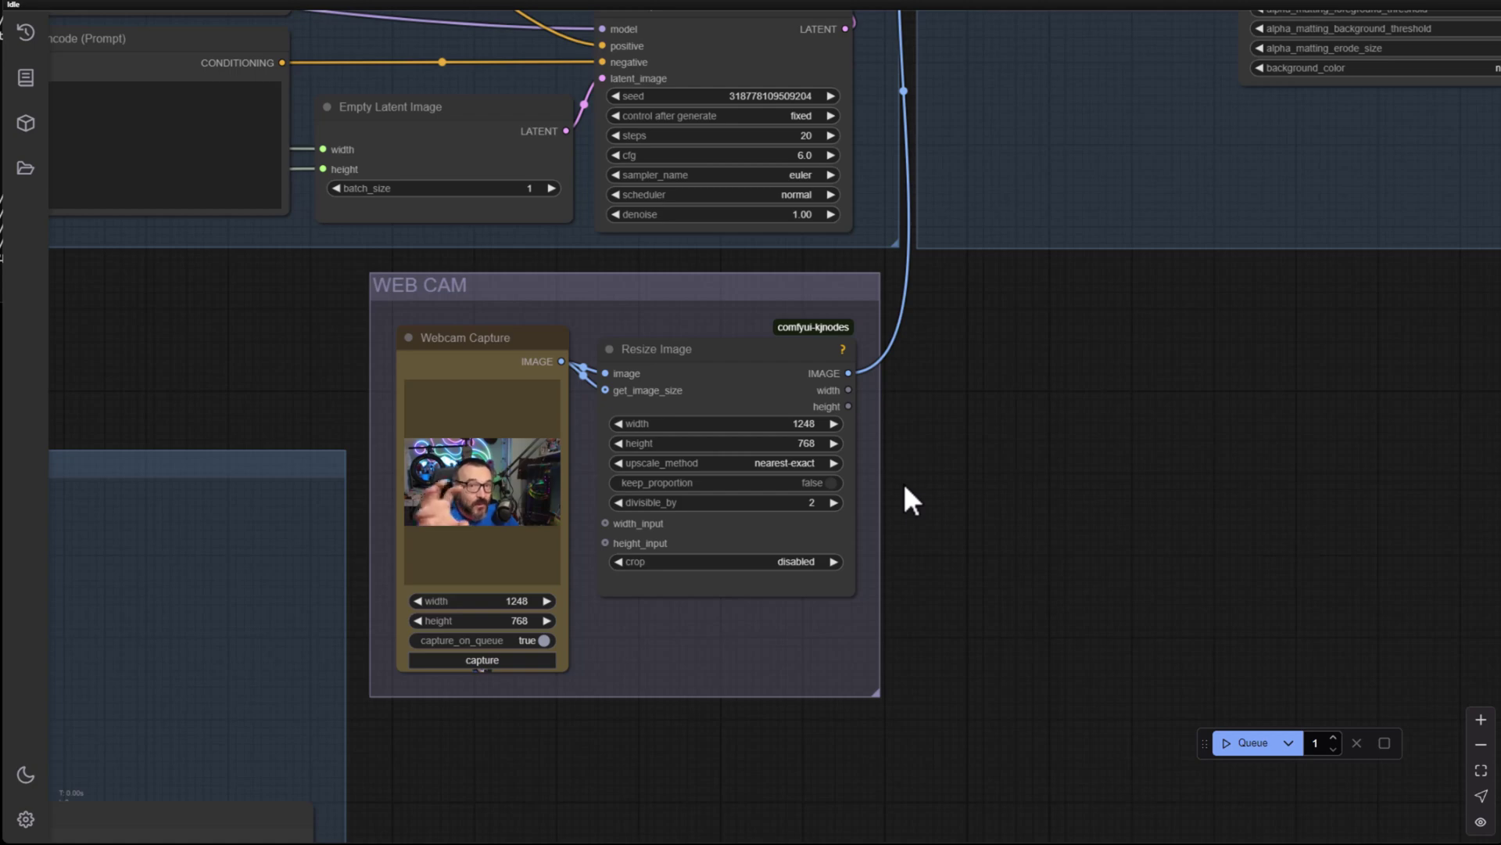
Step: Pan from the WEB CAM group up to the KSampler and Image Prep groups
{"action": "scroll", "coordinate": [547, 419], "scroll_direction": "up", "scroll_amount": 5}
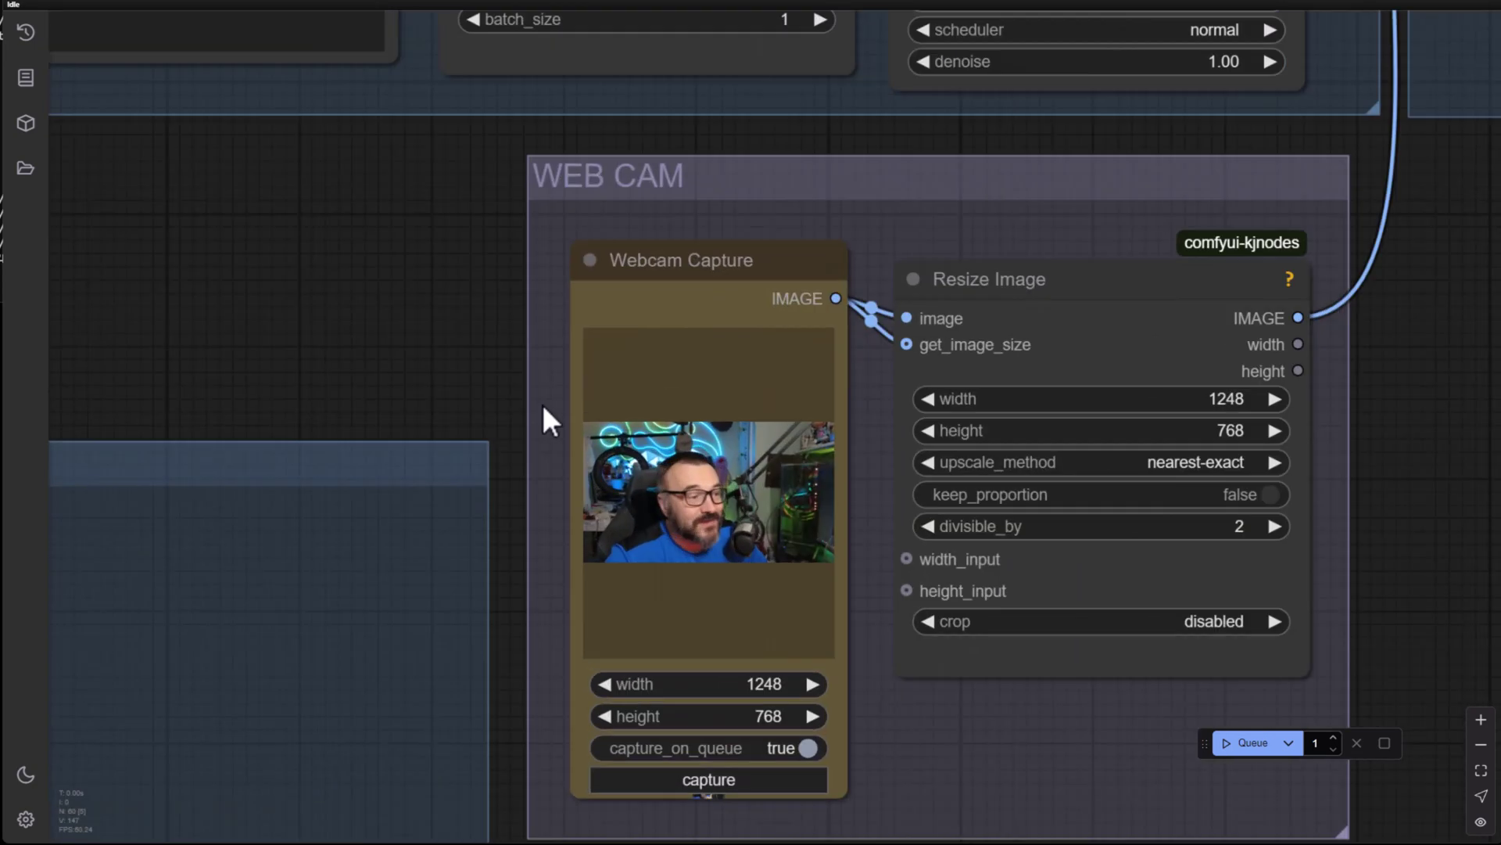
{"action": "left_click_drag", "start_coordinate": [1462, 466], "coordinate": [1231, 380]}
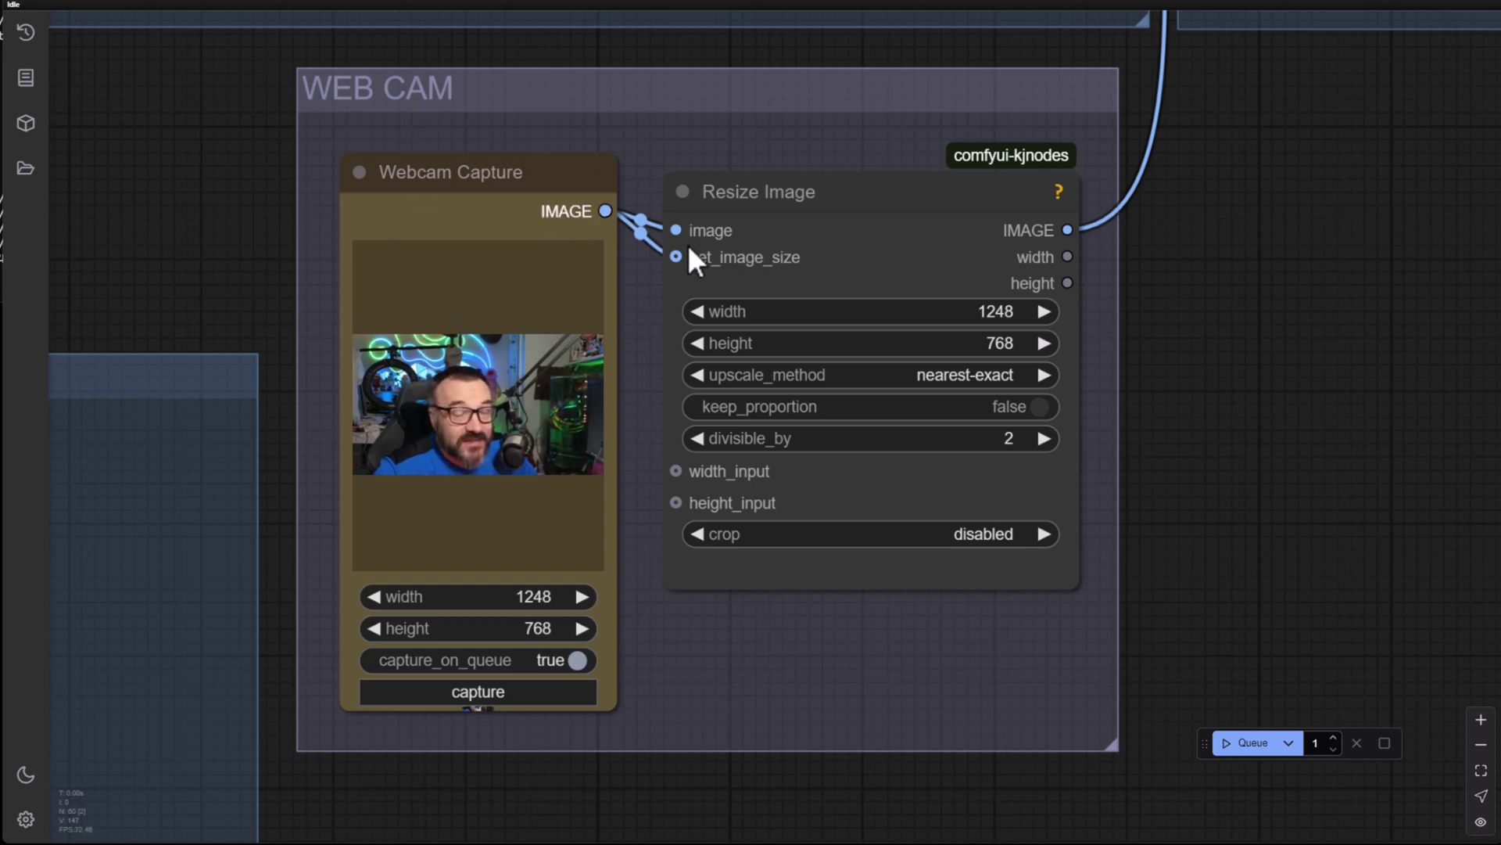
{"action": "scroll", "coordinate": [1369, 321], "scroll_direction": "down", "scroll_amount": 4}
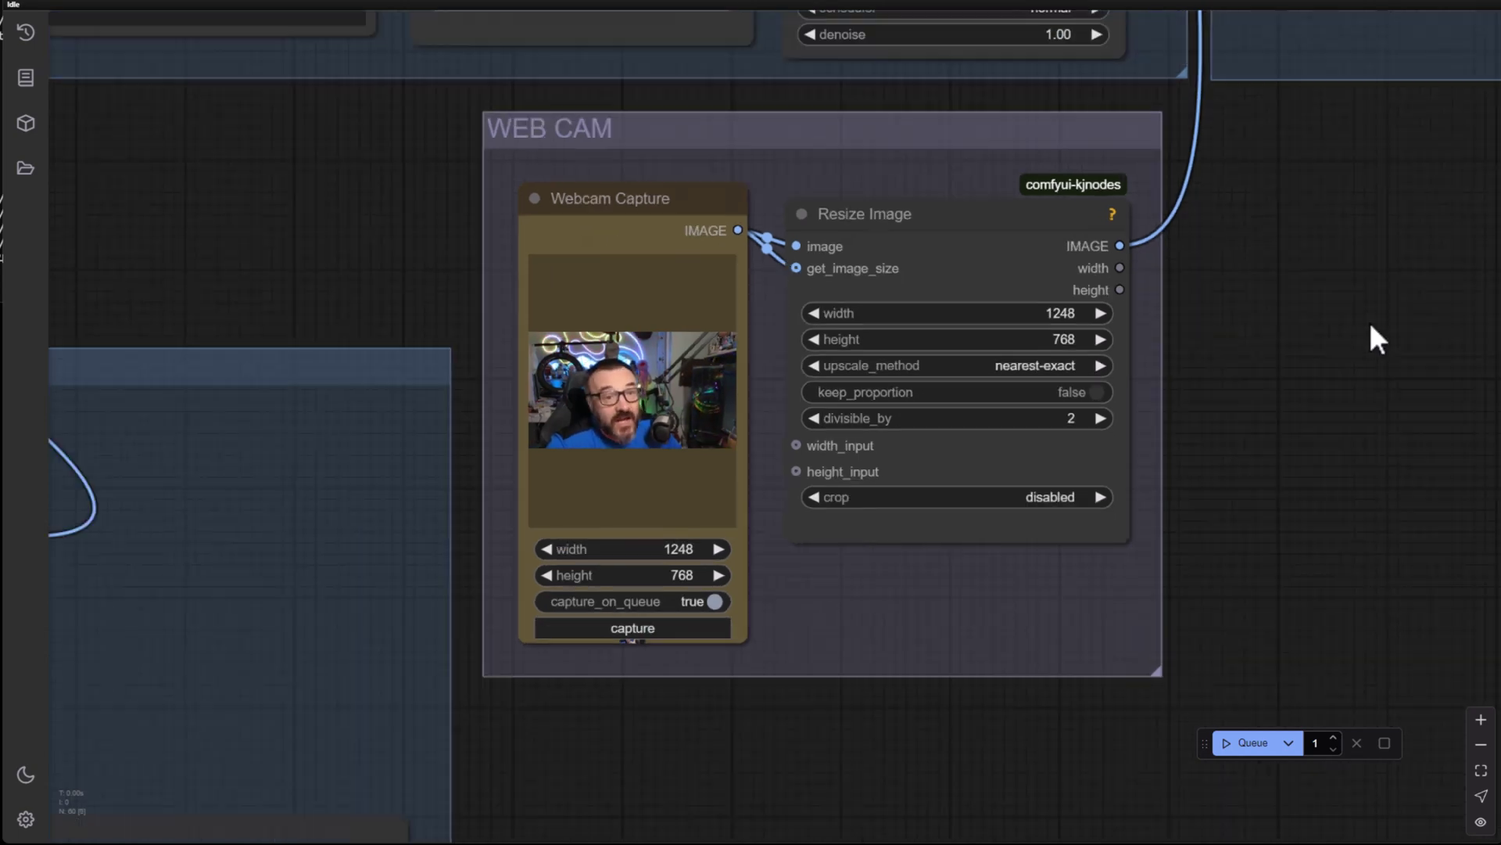
{"action": "left_click_drag", "start_coordinate": [1418, 295], "coordinate": [1241, 789]}
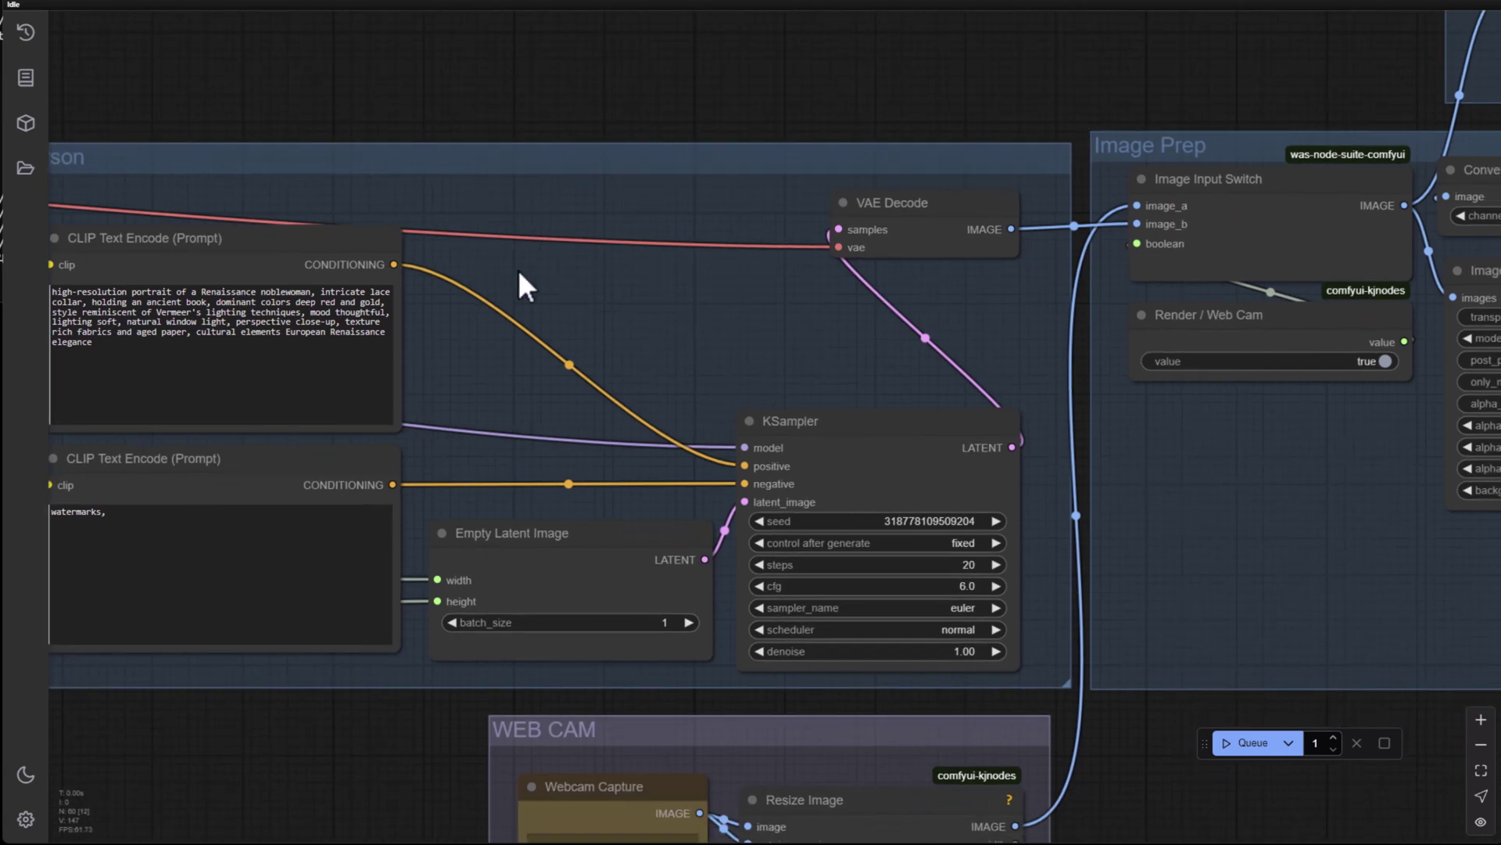
Step: Zoom and pan around the WEB CAM and Image Prep groups for a whole-graph overview
{"action": "scroll", "coordinate": [518, 269], "scroll_direction": "down", "scroll_amount": 3}
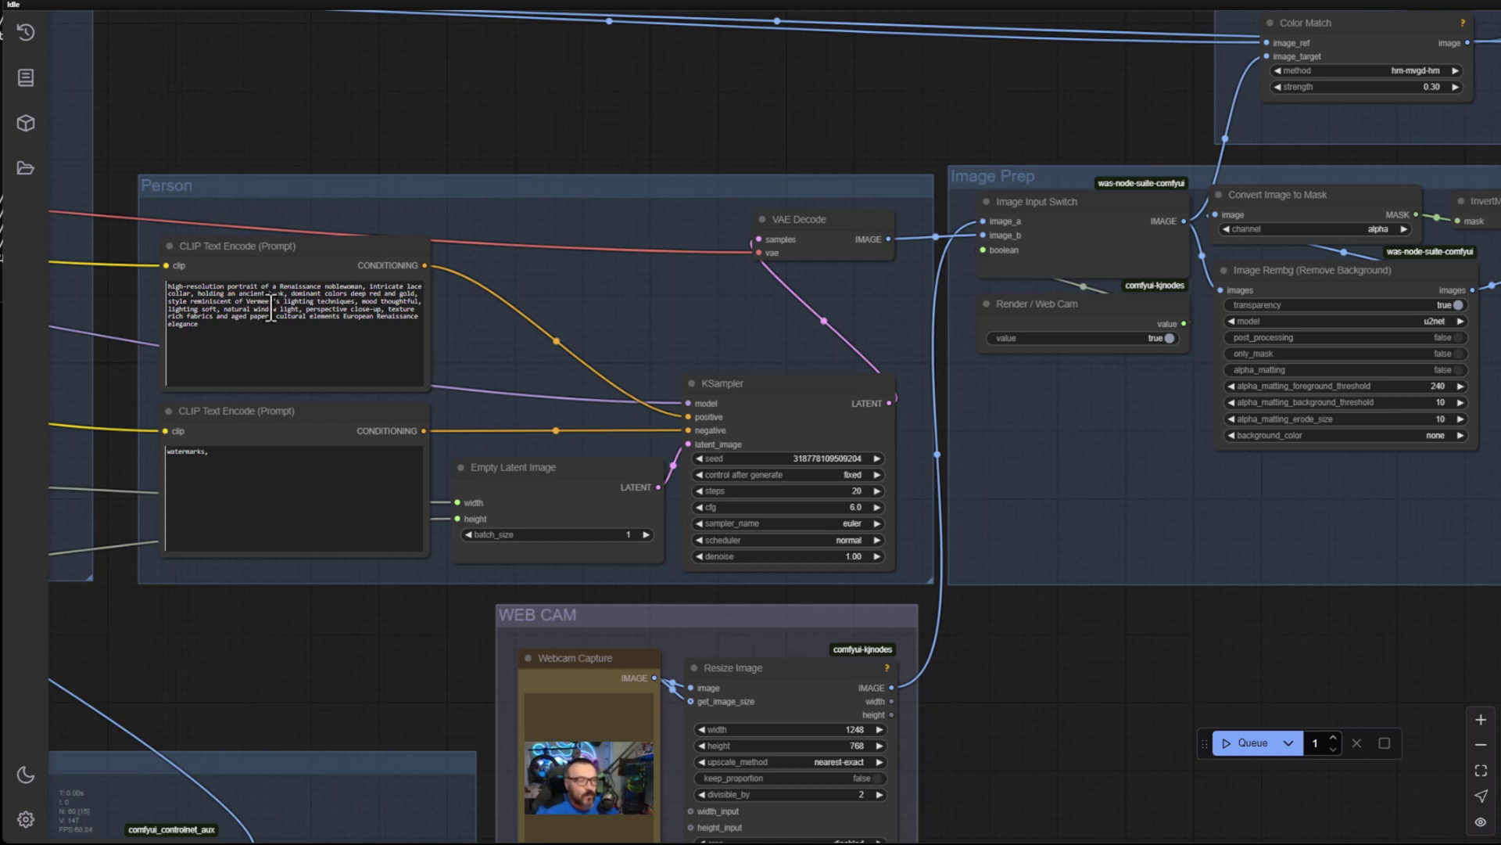
{"action": "left_click_drag", "start_coordinate": [1125, 544], "coordinate": [751, 780]}
{"action": "scroll", "coordinate": [760, 428], "scroll_direction": "up", "scroll_amount": 5}
{"action": "left_click_drag", "start_coordinate": [1016, 368], "coordinate": [872, 559]}
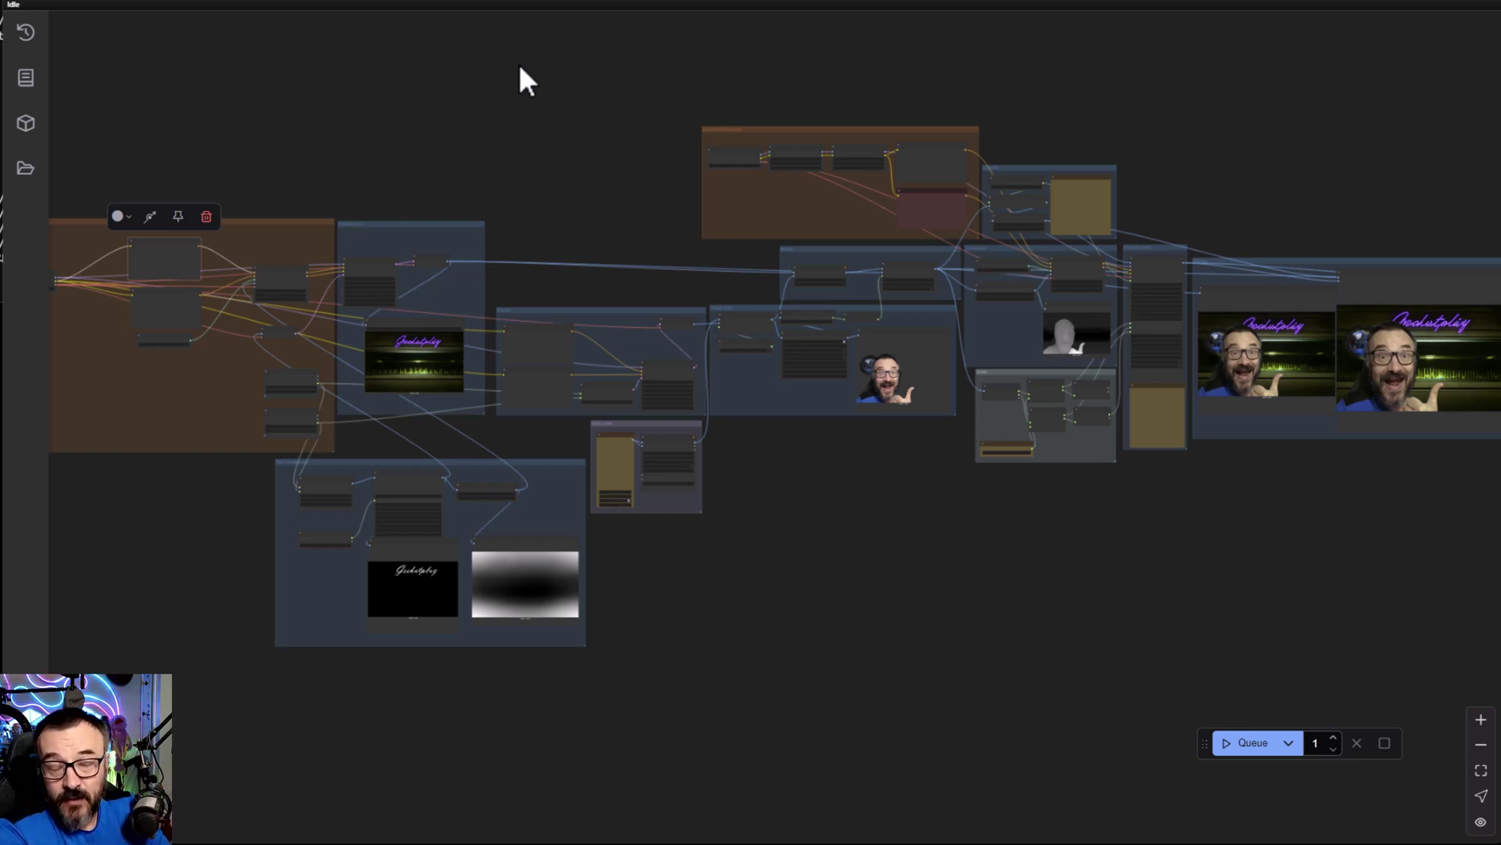
Step: Zoom in on the Shared group's nodes
{"action": "scroll", "coordinate": [509, 154], "scroll_direction": "up", "scroll_amount": 1}
{"action": "left_click_drag", "start_coordinate": [509, 154], "coordinate": [609, 70]}
{"action": "scroll", "coordinate": [325, 151], "scroll_direction": "up", "scroll_amount": 5}
{"action": "scroll", "coordinate": [344, 490], "scroll_direction": "up", "scroll_amount": 5}
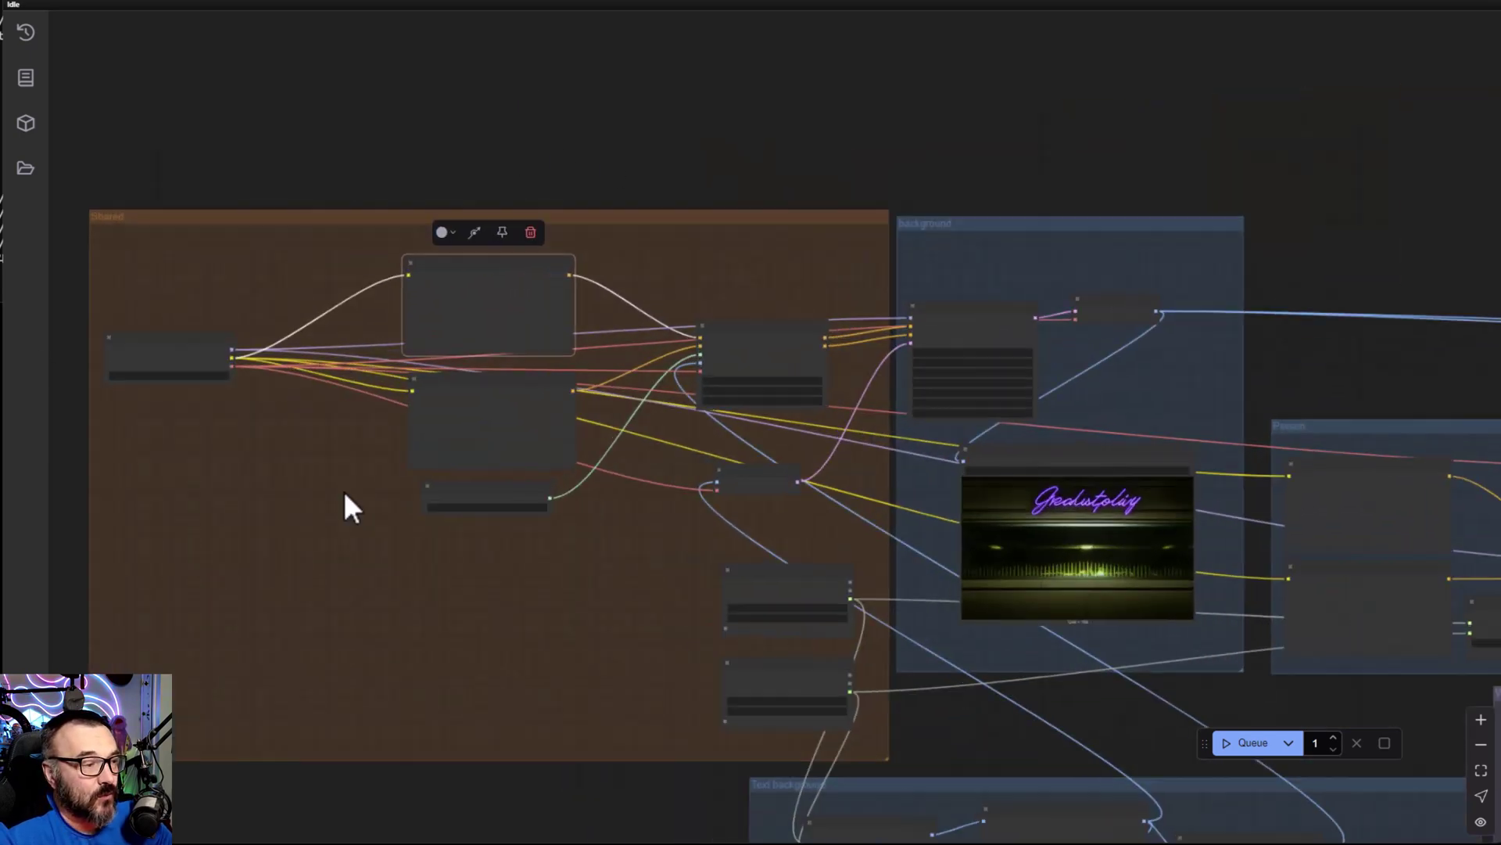
{"action": "left_click_drag", "start_coordinate": [331, 496], "coordinate": [477, 445]}
{"action": "scroll", "coordinate": [199, 326], "scroll_direction": "up", "scroll_amount": 5}
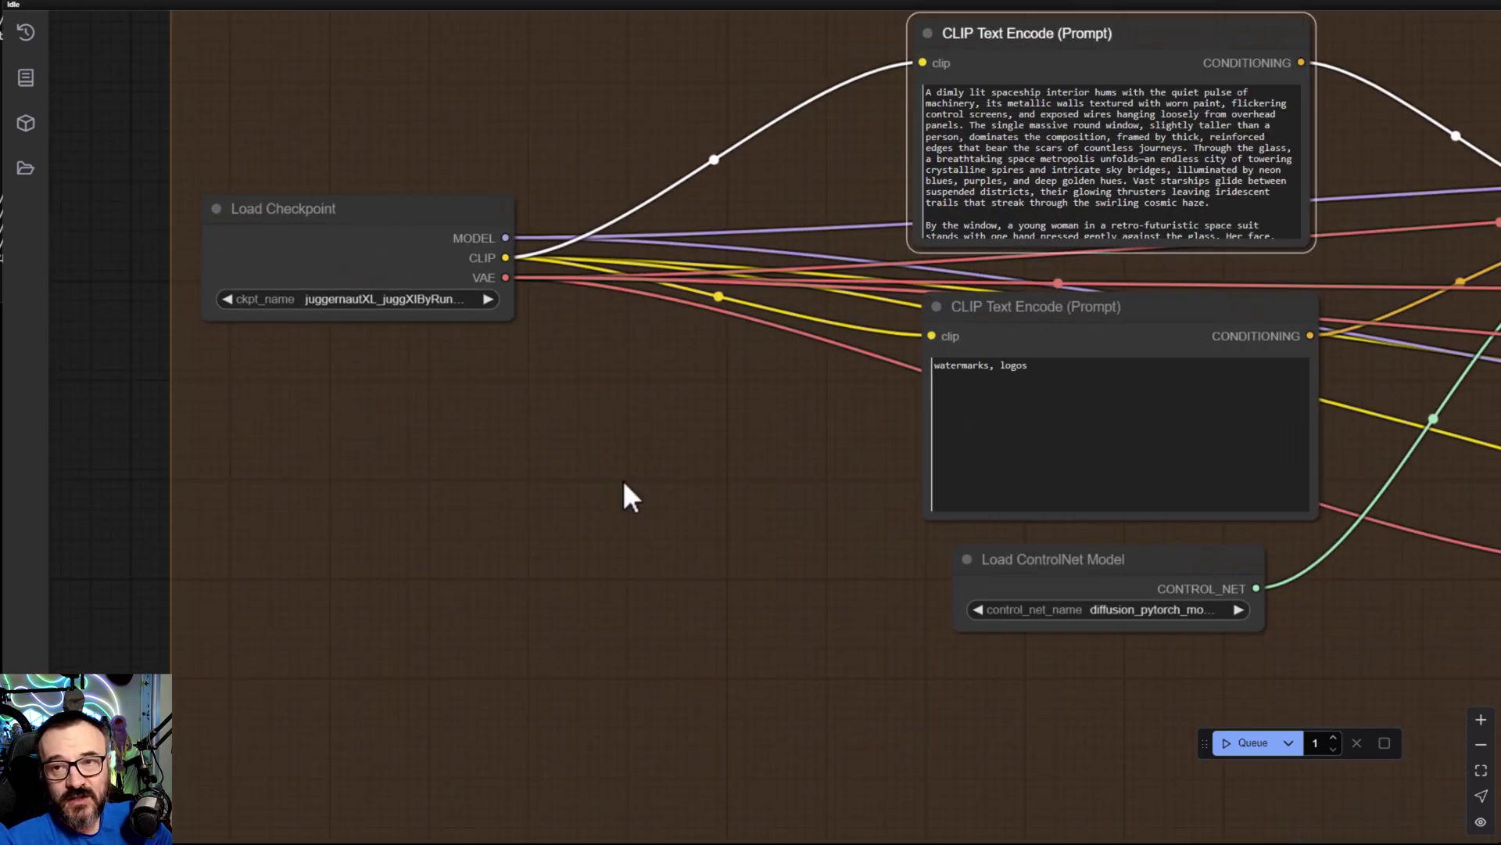
{"action": "scroll", "coordinate": [694, 553], "scroll_direction": "down", "scroll_amount": 3}
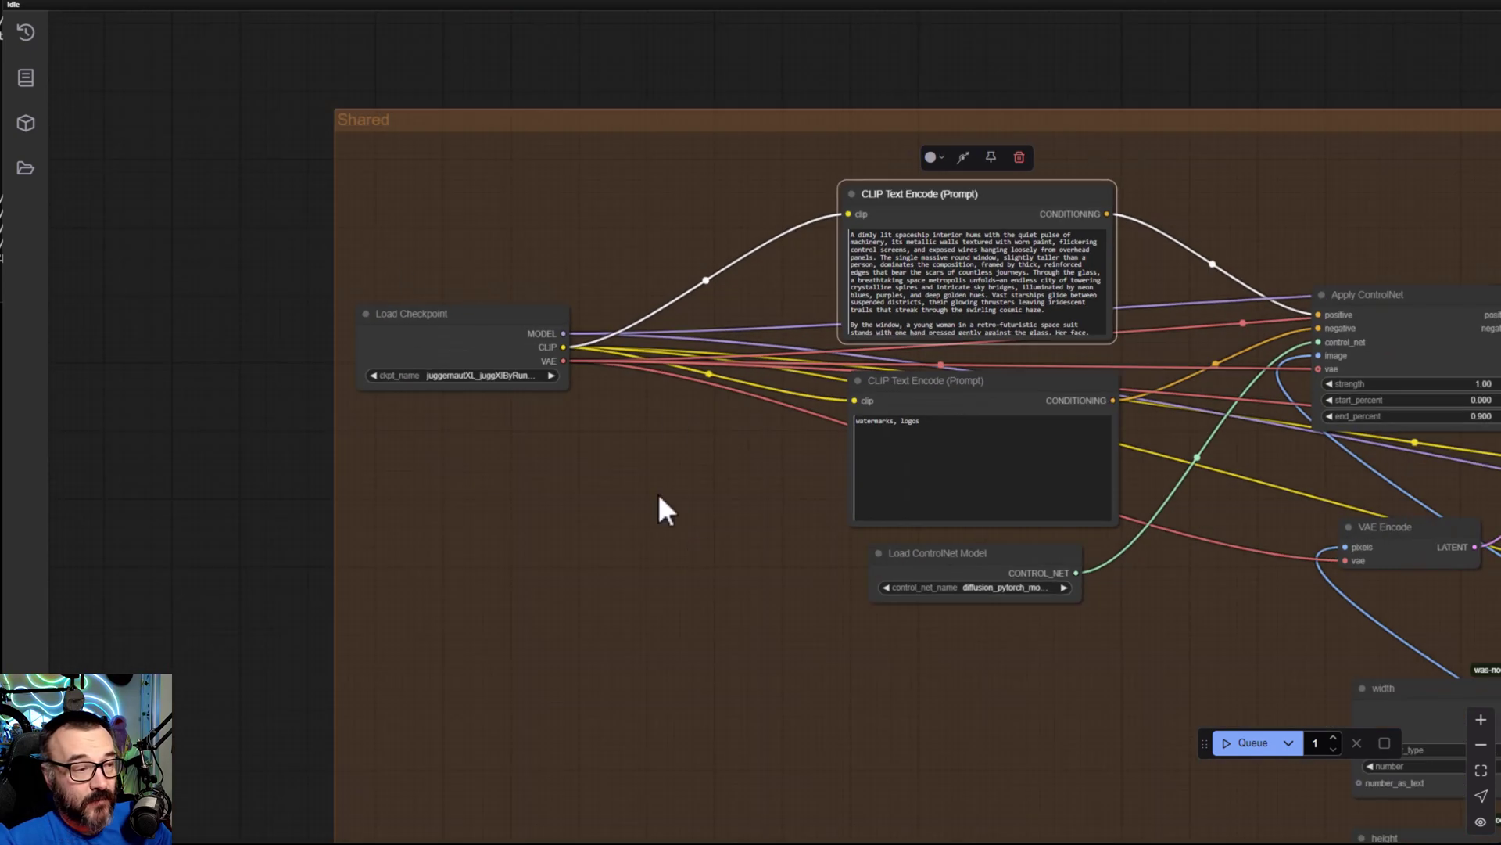
Step: Shift Load ControlNet Model slightly down-right and raise Apply ControlNet, then pan to Text background
{"action": "left_click_drag", "start_coordinate": [542, 504], "coordinate": [151, 402]}
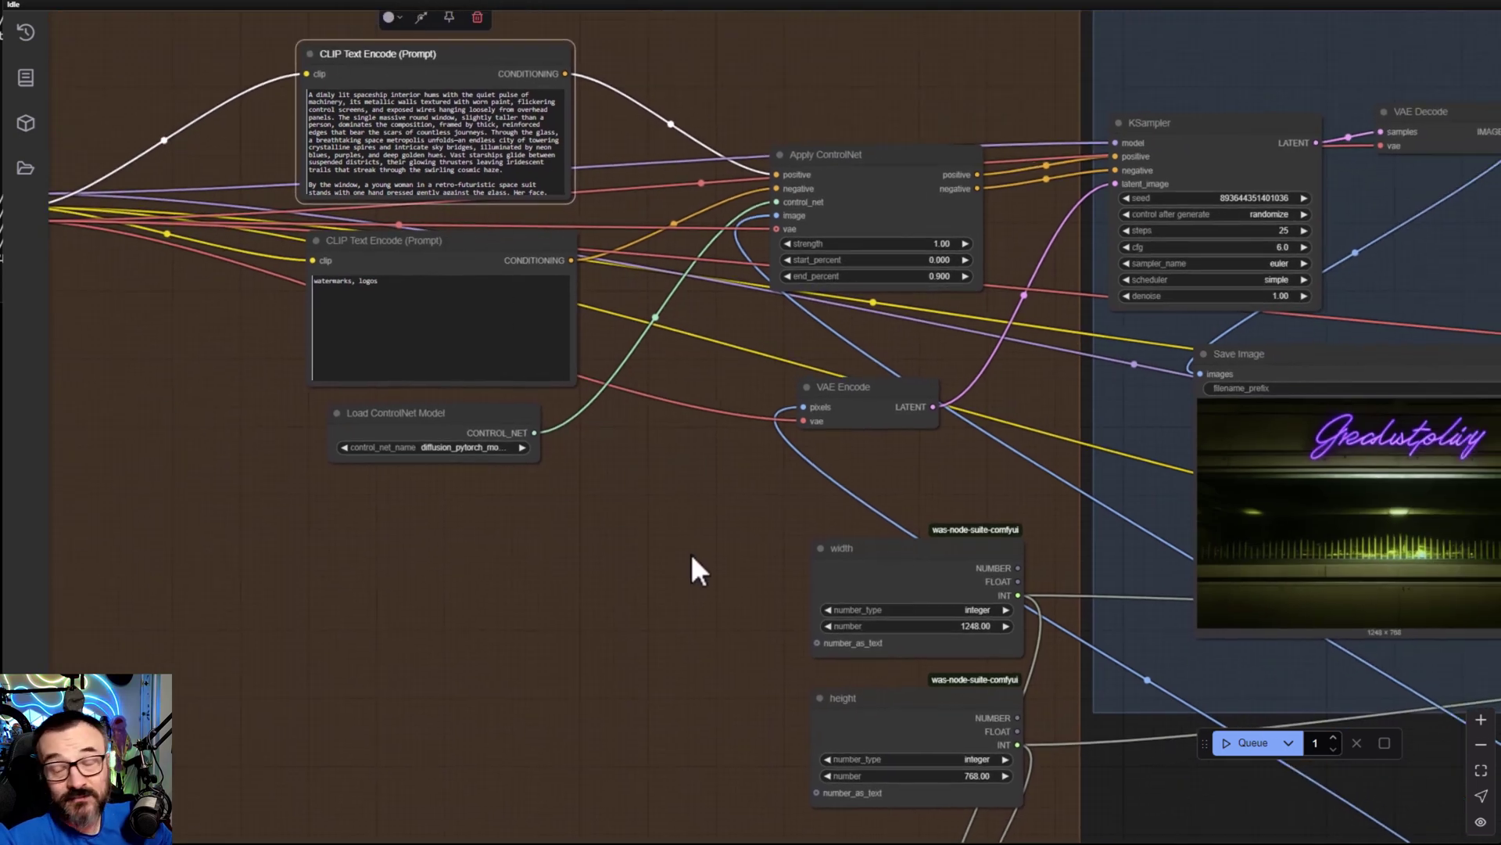
{"action": "left_click_drag", "start_coordinate": [691, 556], "coordinate": [636, 562]}
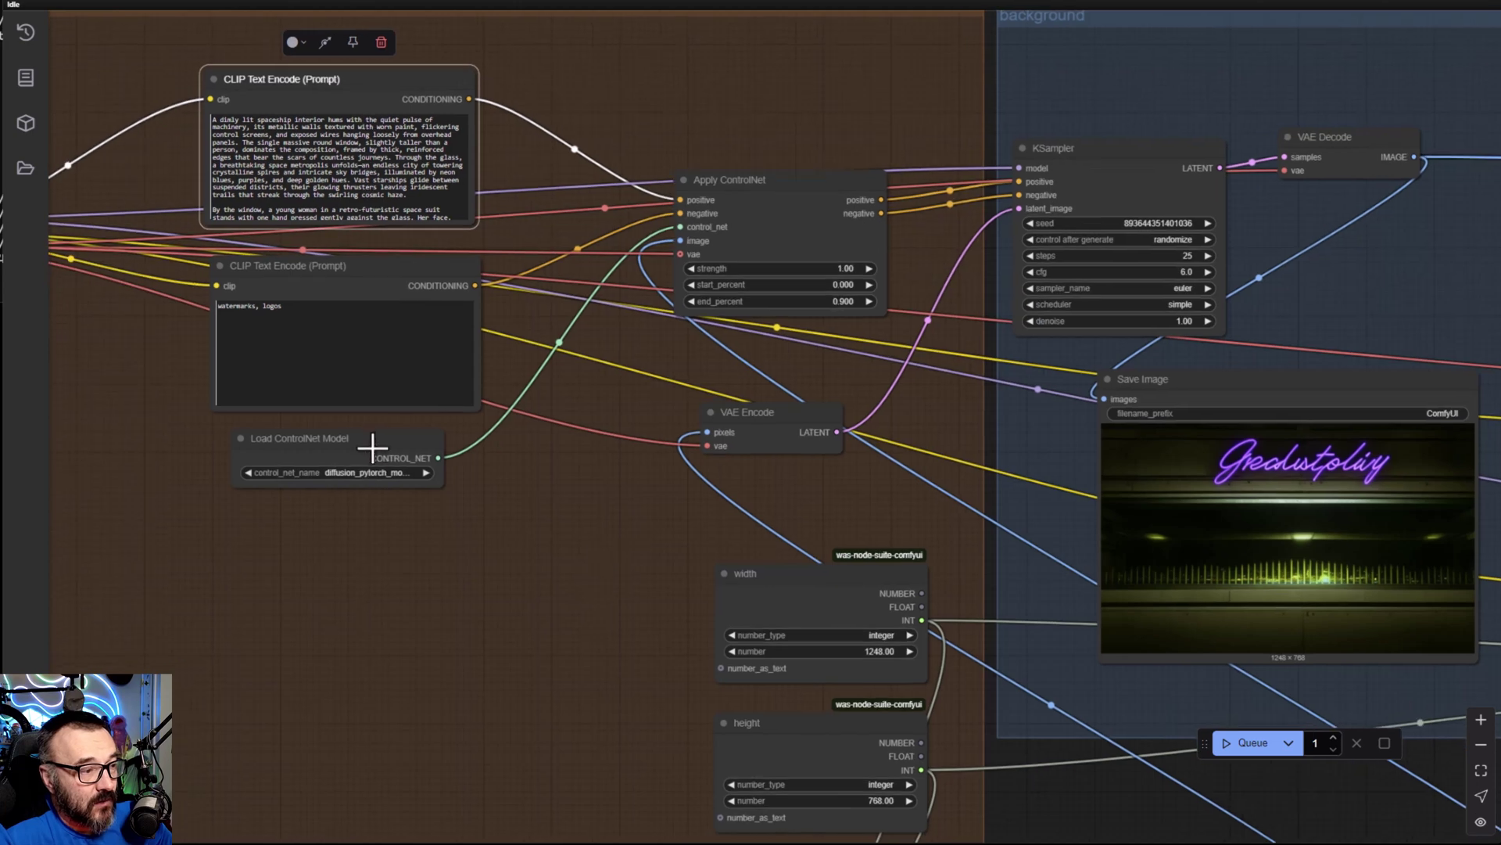
{"action": "left_click_drag", "start_coordinate": [392, 429], "coordinate": [419, 447]}
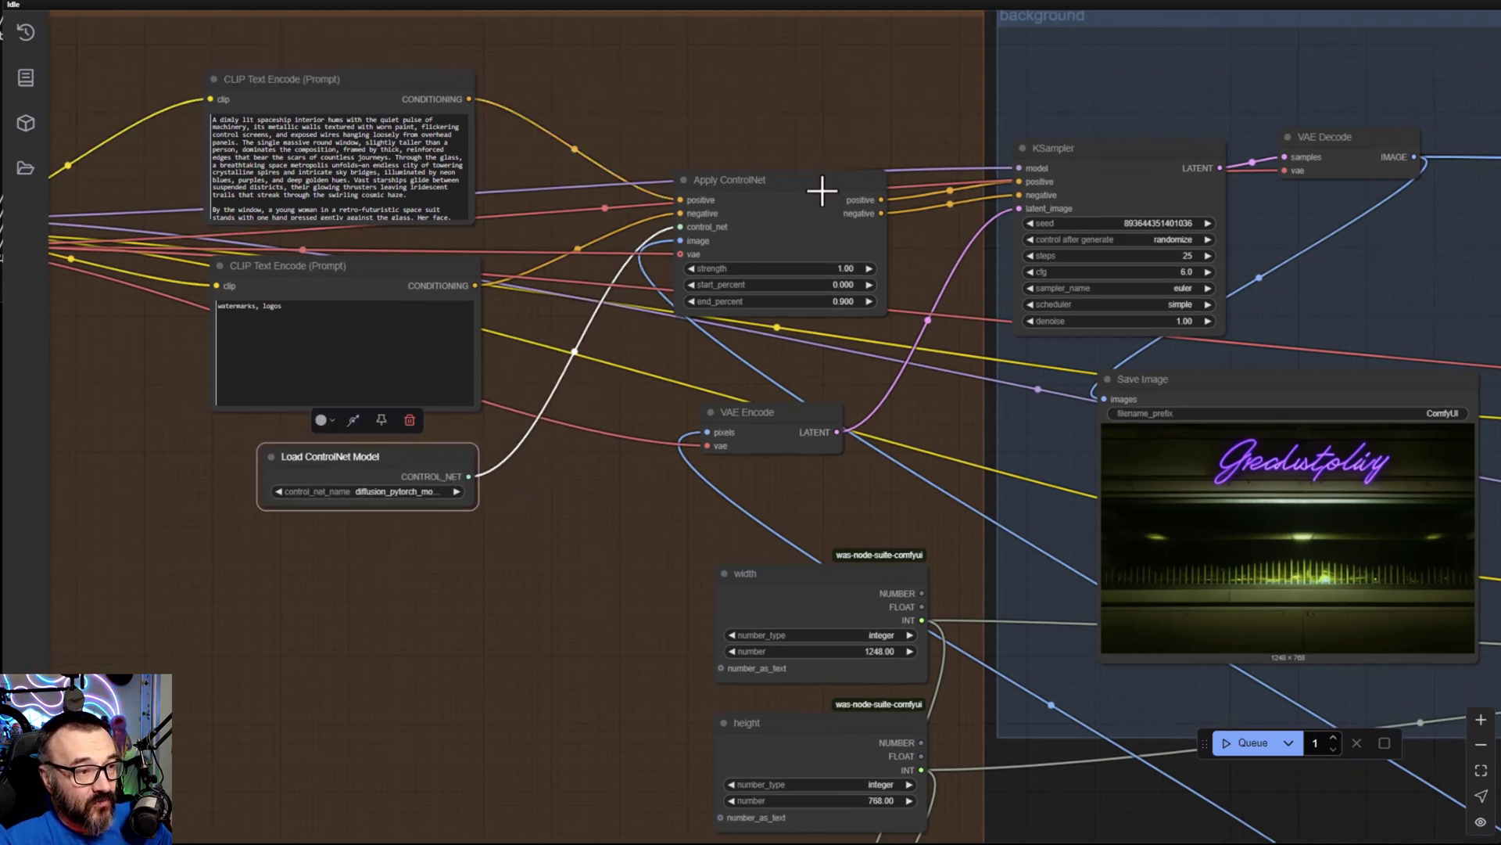
{"action": "mouse_move", "coordinate": [821, 190]}
{"action": "left_mouse_down"}
{"action": "mouse_move", "coordinate": [817, 94]}
{"action": "mouse_move", "coordinate": [826, 162]}
{"action": "left_mouse_up"}
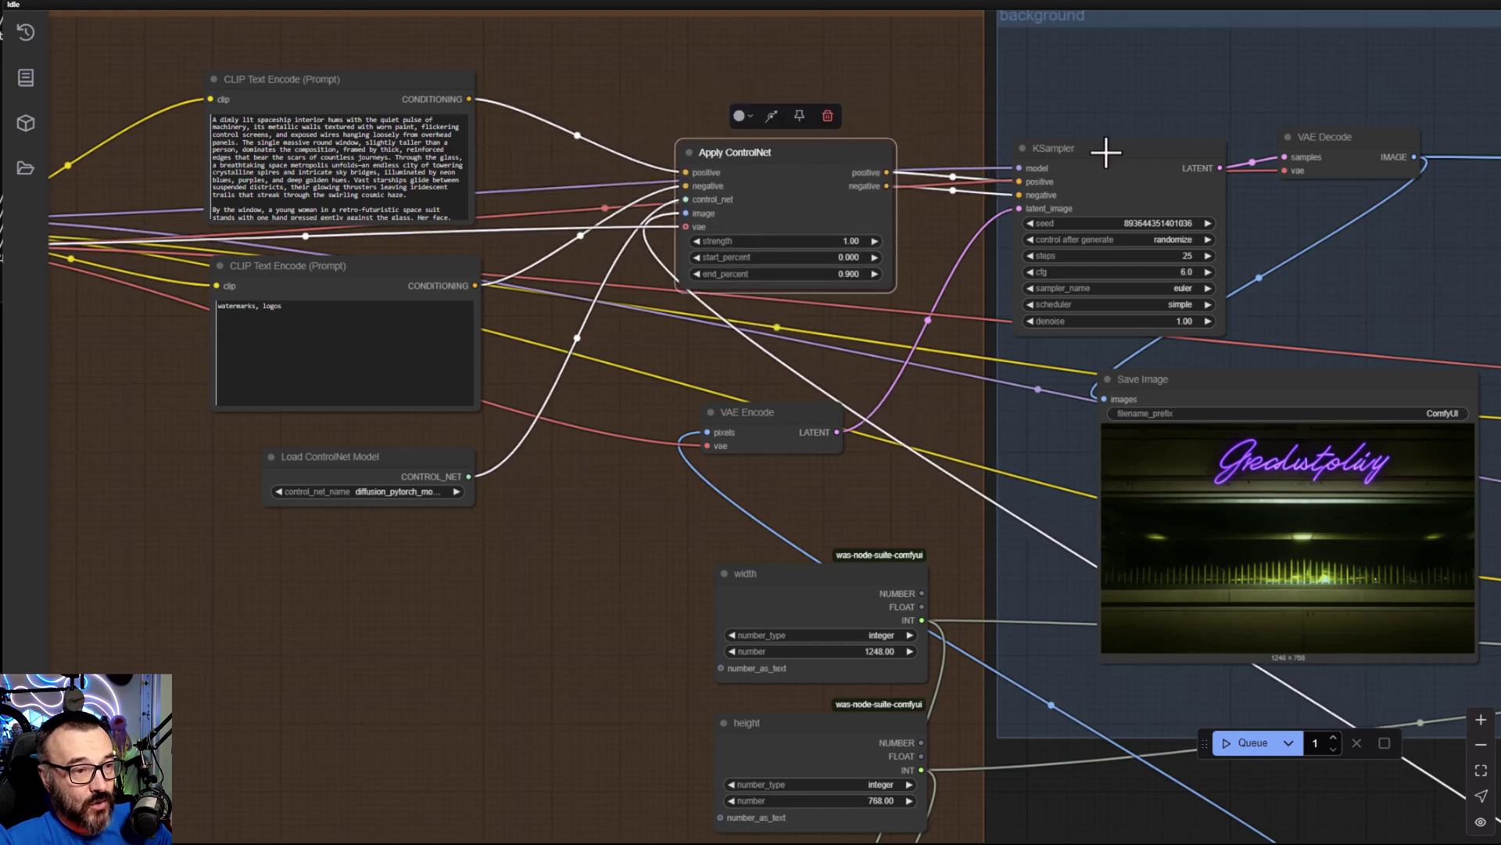
{"action": "left_click_drag", "start_coordinate": [974, 484], "coordinate": [745, 348]}
{"action": "left_click_drag", "start_coordinate": [810, 545], "coordinate": [534, 18]}
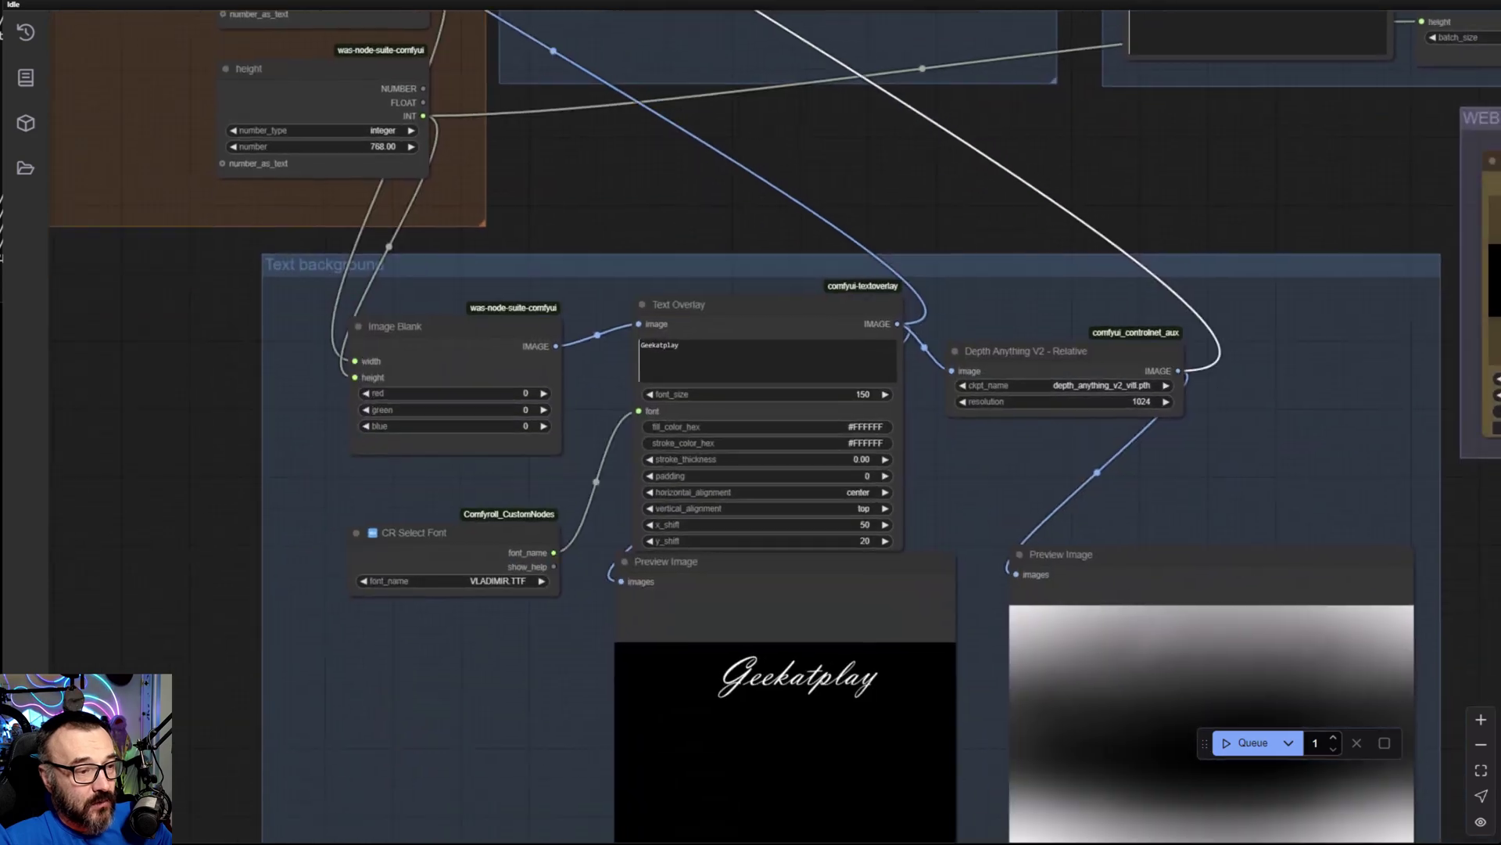
{"action": "left_click_drag", "start_coordinate": [486, 680], "coordinate": [504, 504]}
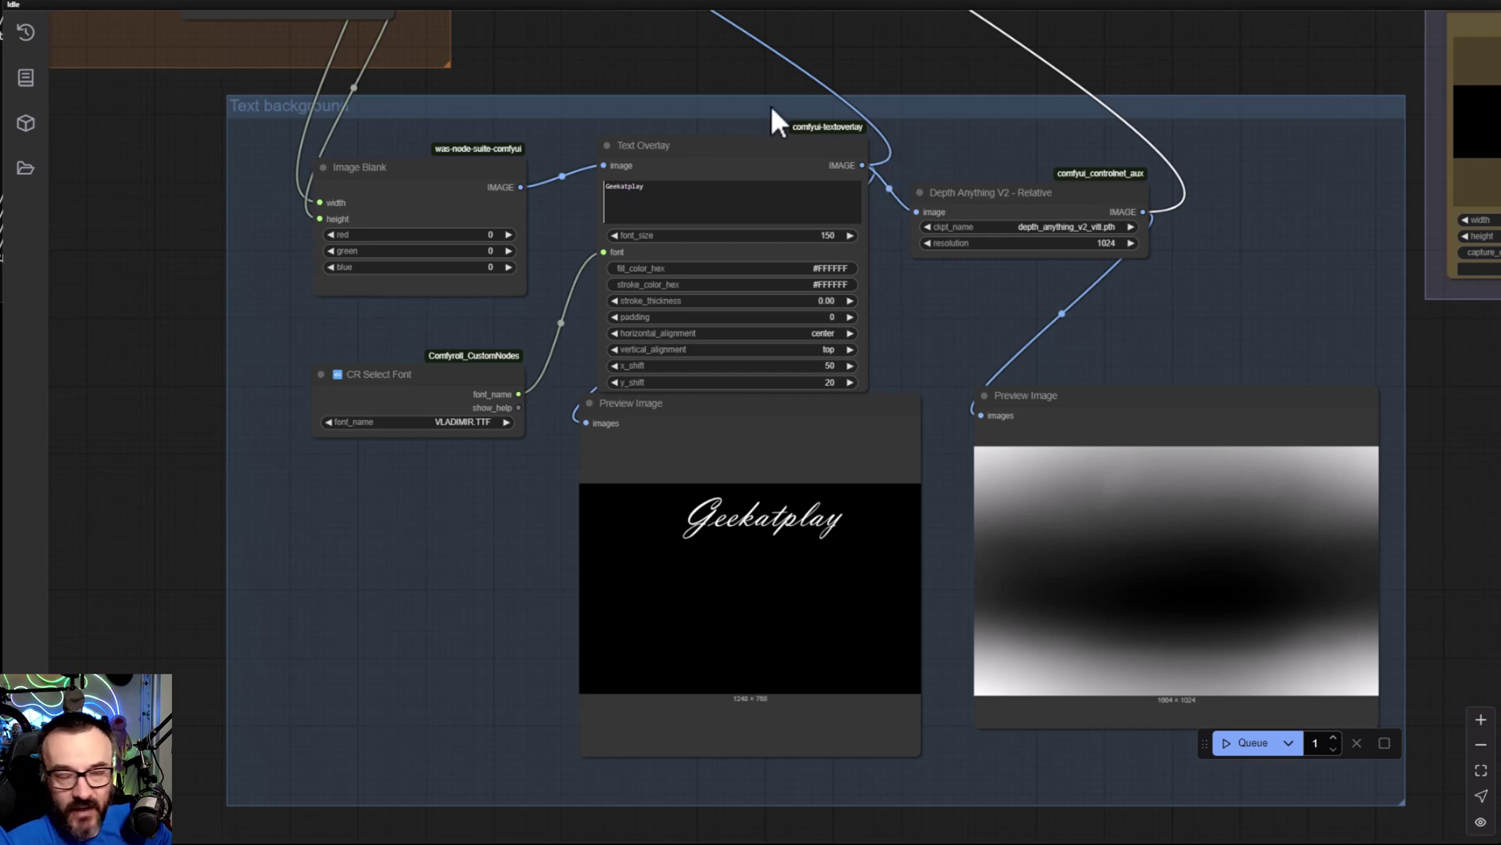
{"action": "scroll", "coordinate": [649, 160], "scroll_direction": "up", "scroll_amount": 5}
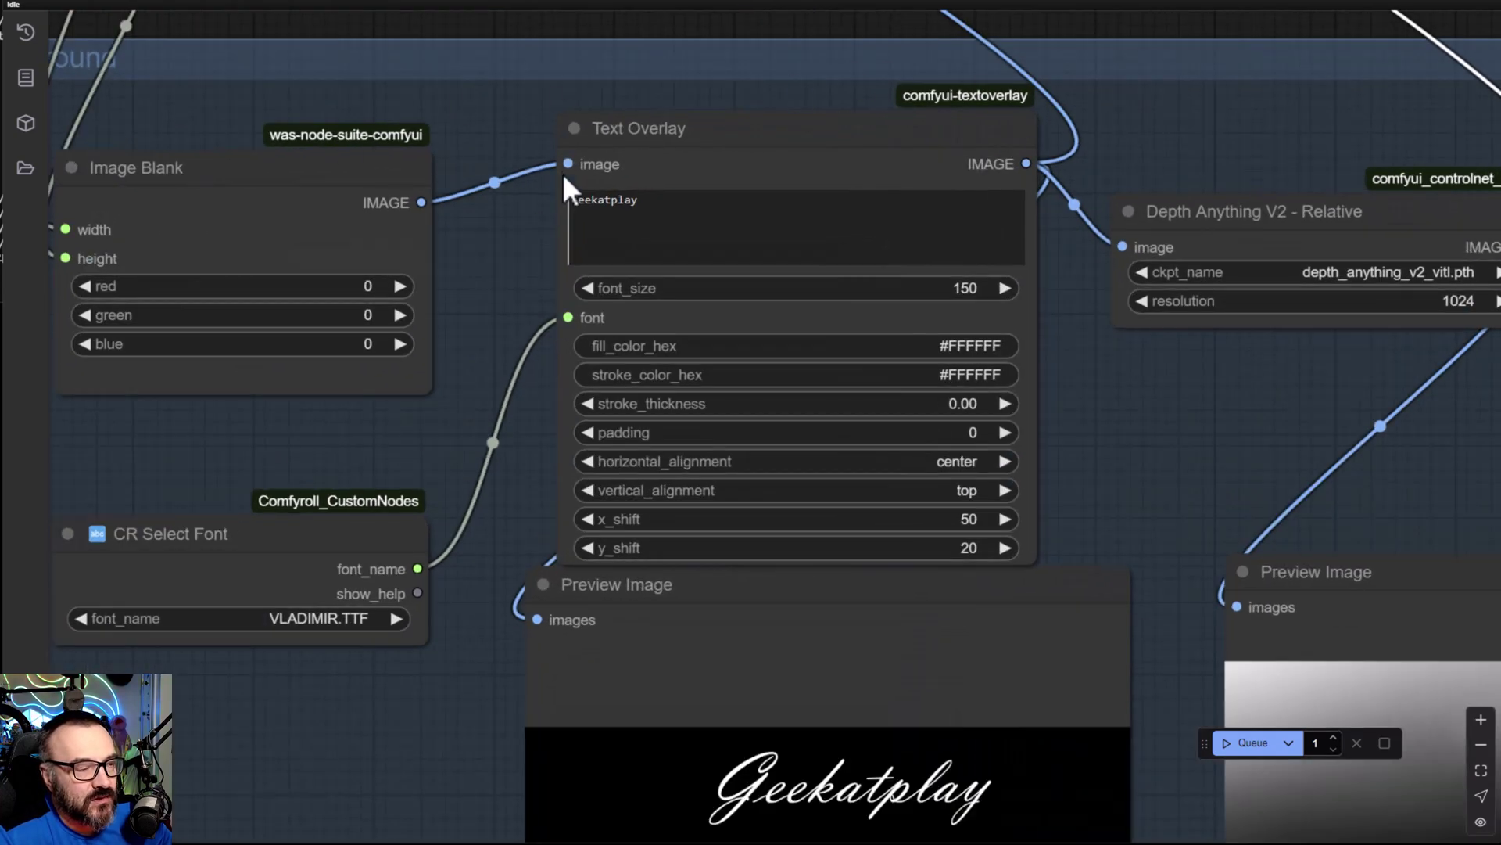
{"action": "left_click_drag", "start_coordinate": [495, 329], "coordinate": [700, 340]}
{"action": "left_click", "coordinate": [427, 141]}
{"action": "left_click_drag", "start_coordinate": [427, 141], "coordinate": [405, 159]}
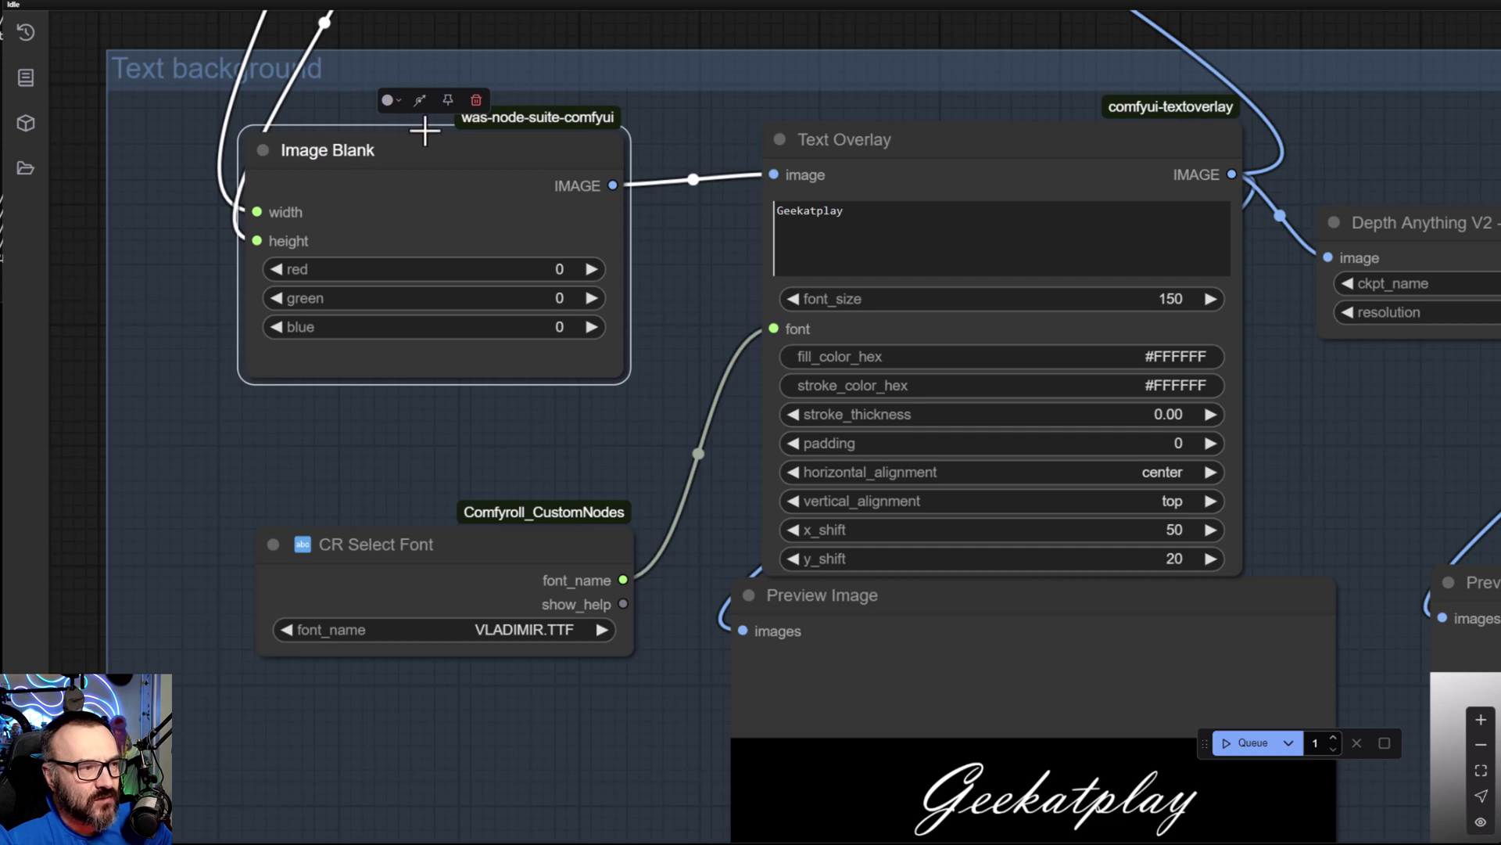
{"action": "scroll", "coordinate": [422, 149], "scroll_direction": "up", "scroll_amount": 1}
{"action": "mouse_move", "coordinate": [419, 164]}
{"action": "left_mouse_down"}
{"action": "mouse_move", "coordinate": [424, 184]}
{"action": "mouse_move", "coordinate": [425, 170]}
{"action": "left_mouse_up"}
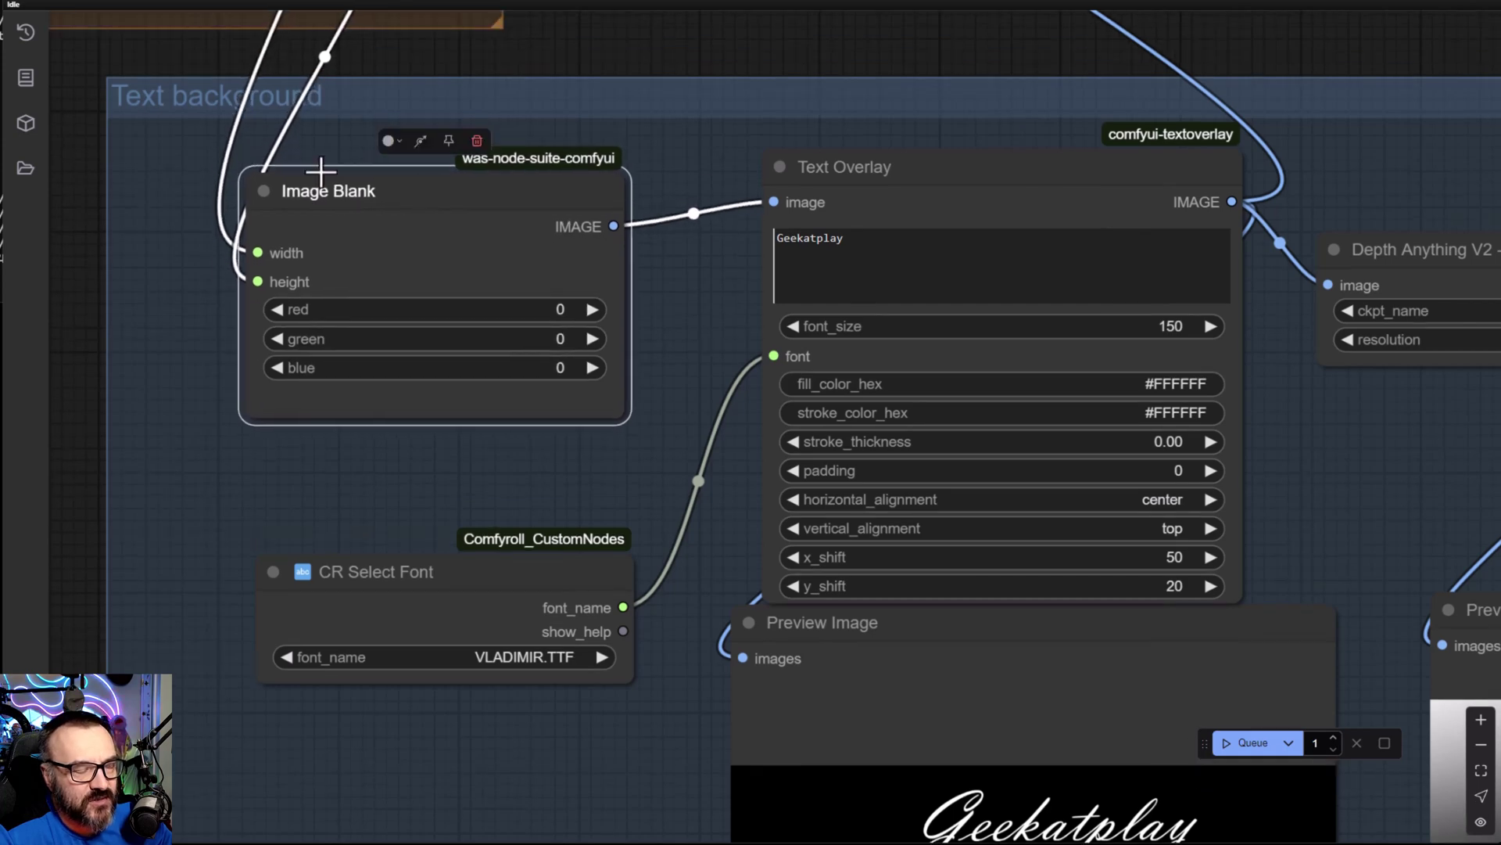
{"action": "scroll", "coordinate": [659, 364], "scroll_direction": "down", "scroll_amount": 10}
{"action": "left_click_drag", "start_coordinate": [658, 219], "coordinate": [669, 344]}
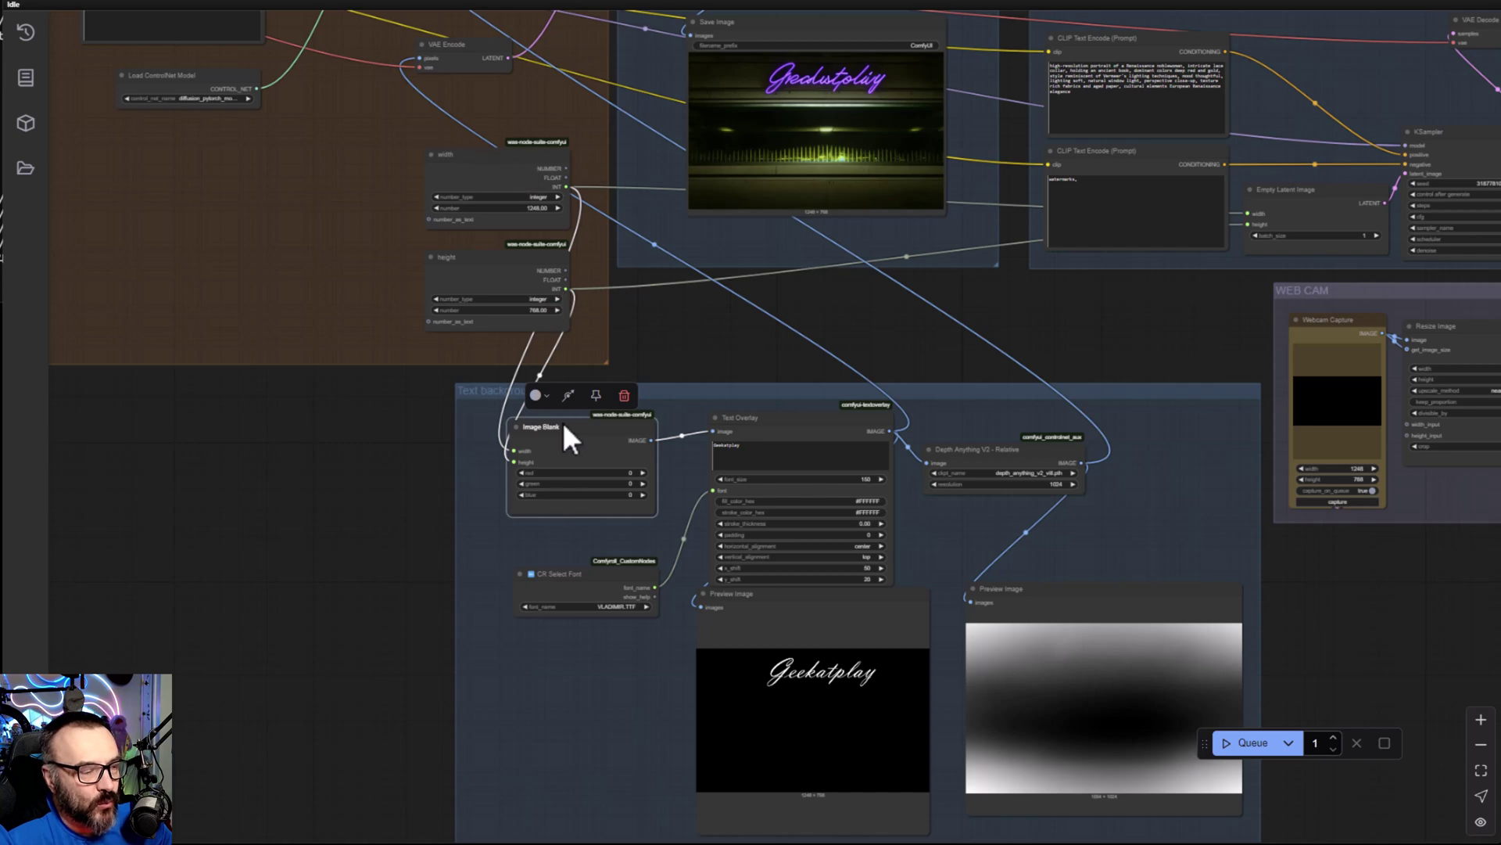
{"action": "scroll", "coordinate": [696, 540], "scroll_direction": "up", "scroll_amount": 10}
{"action": "left_click_drag", "start_coordinate": [553, 490], "coordinate": [506, 304]}
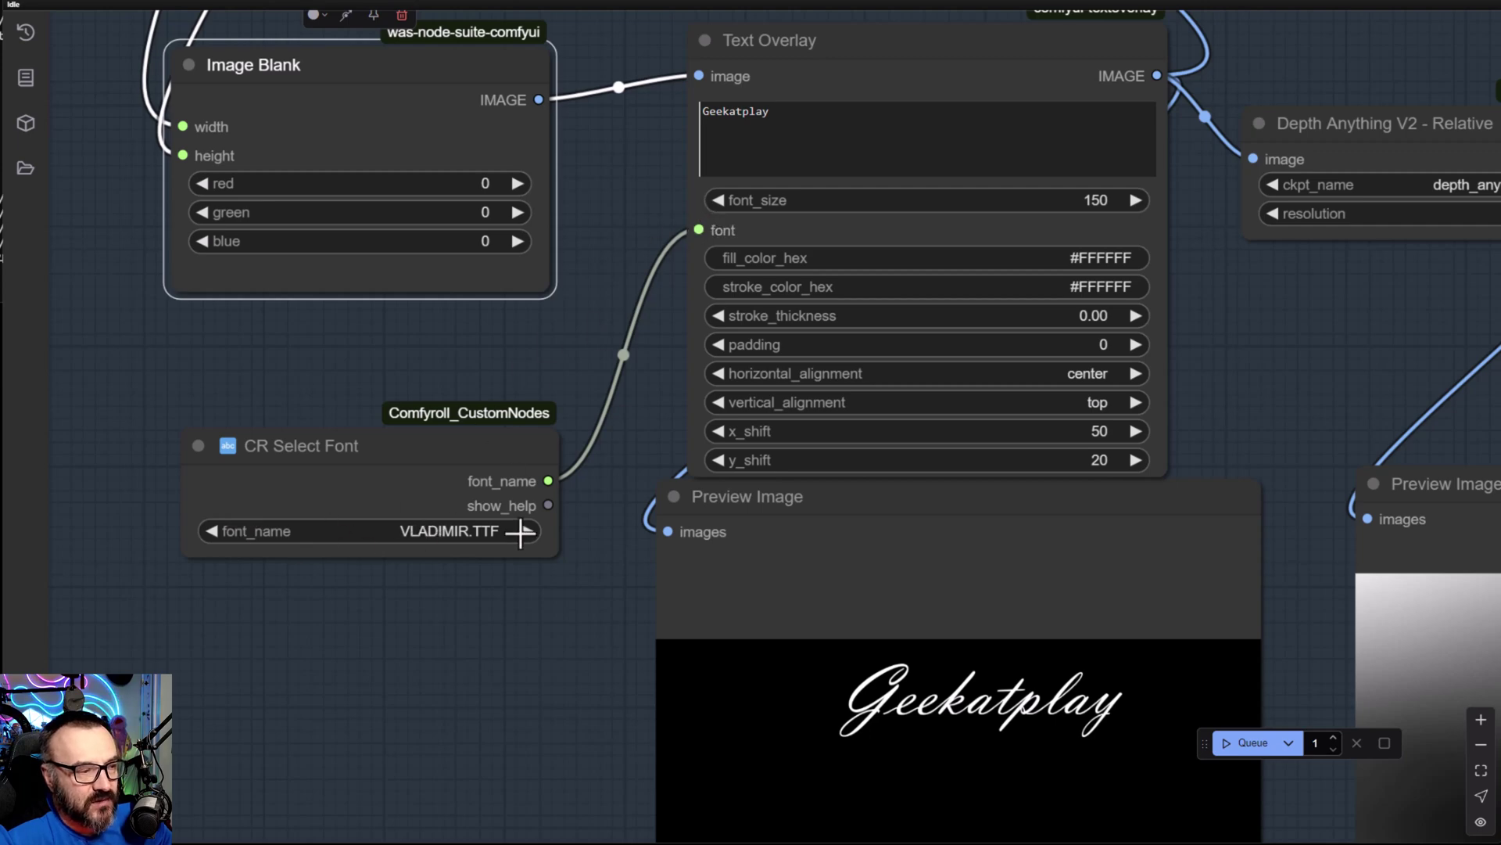
{"action": "left_click", "coordinate": [386, 528]}
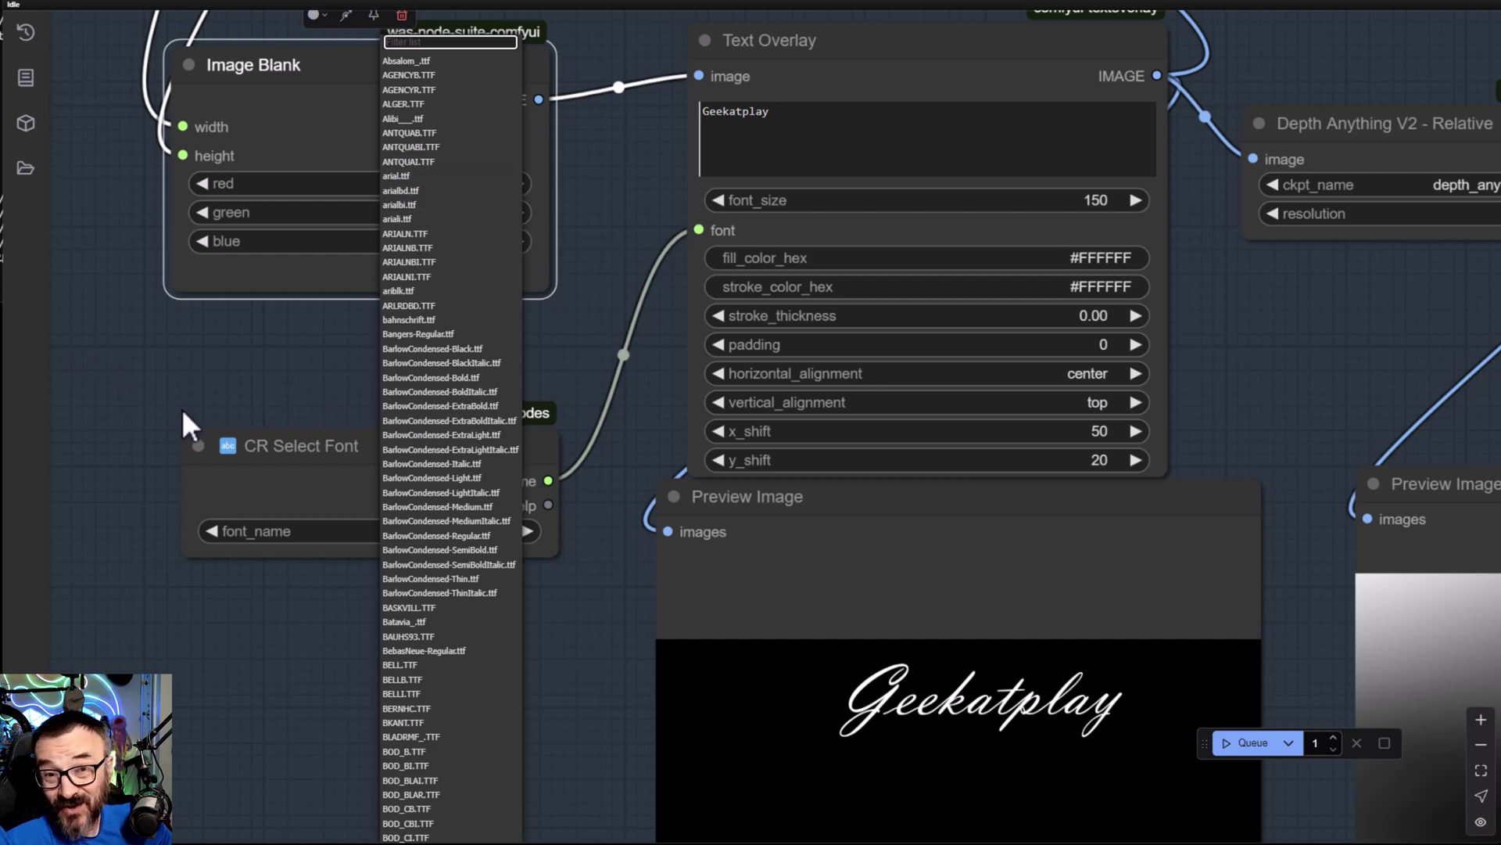
{"action": "left_click", "coordinate": [226, 350]}
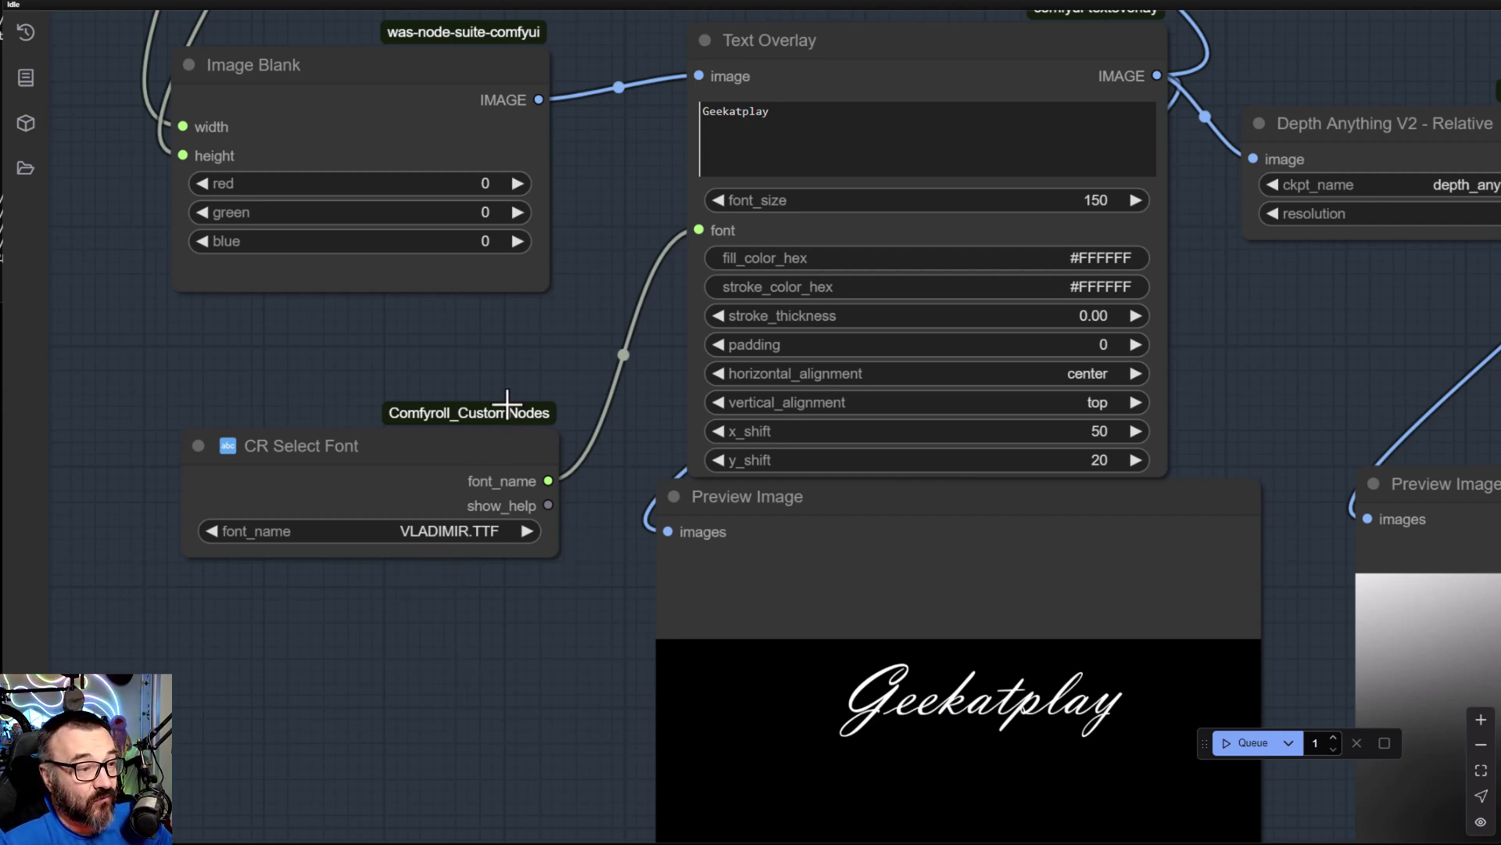
{"action": "scroll", "coordinate": [477, 375], "scroll_direction": "right", "scroll_amount": 5}
{"action": "scroll", "coordinate": [478, 375], "scroll_direction": "up", "scroll_amount": 2}
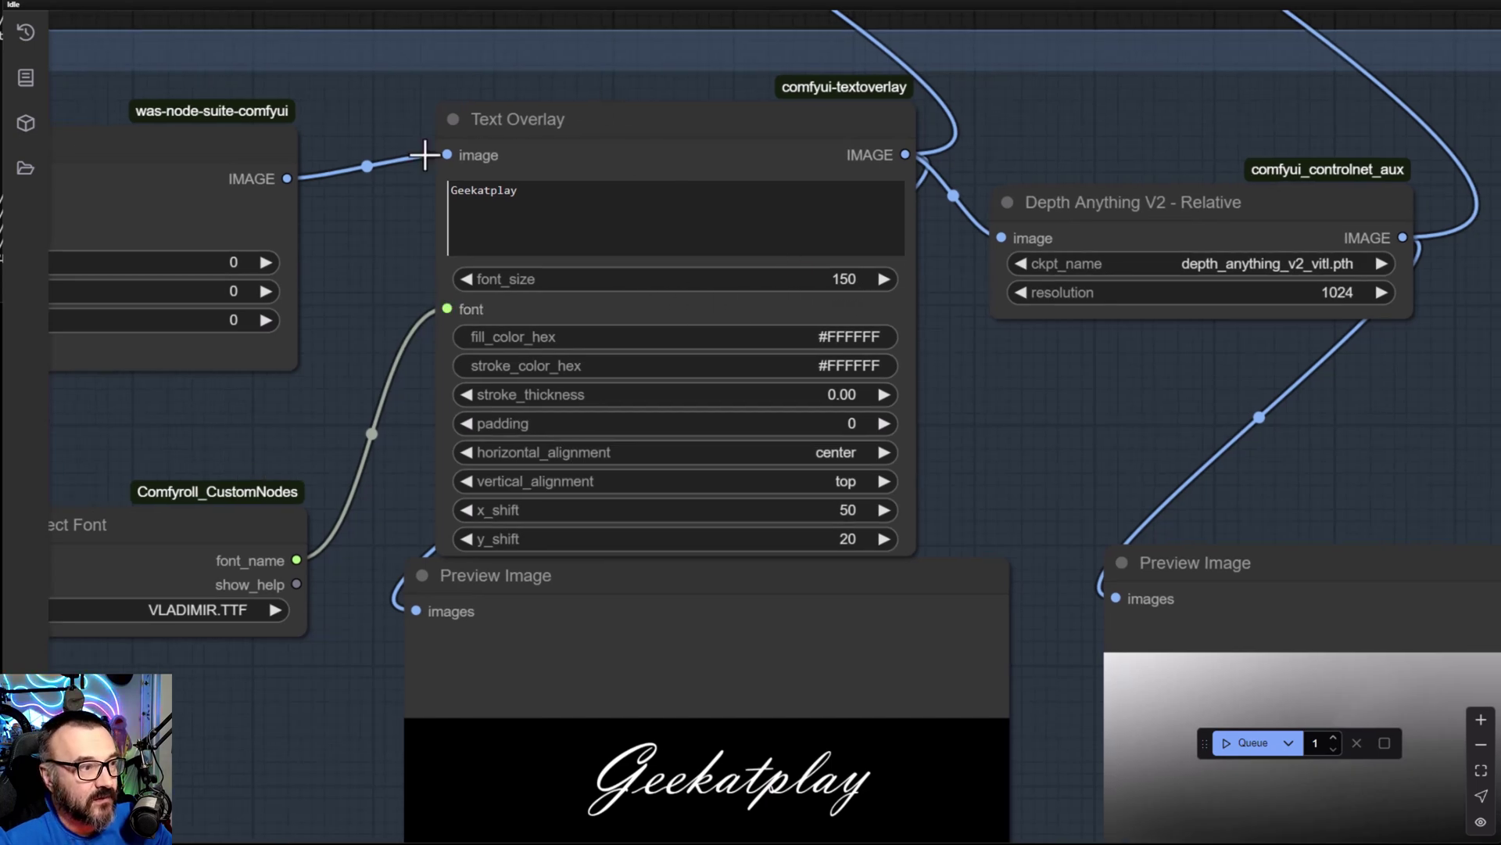
{"action": "left_click", "coordinate": [539, 194]}
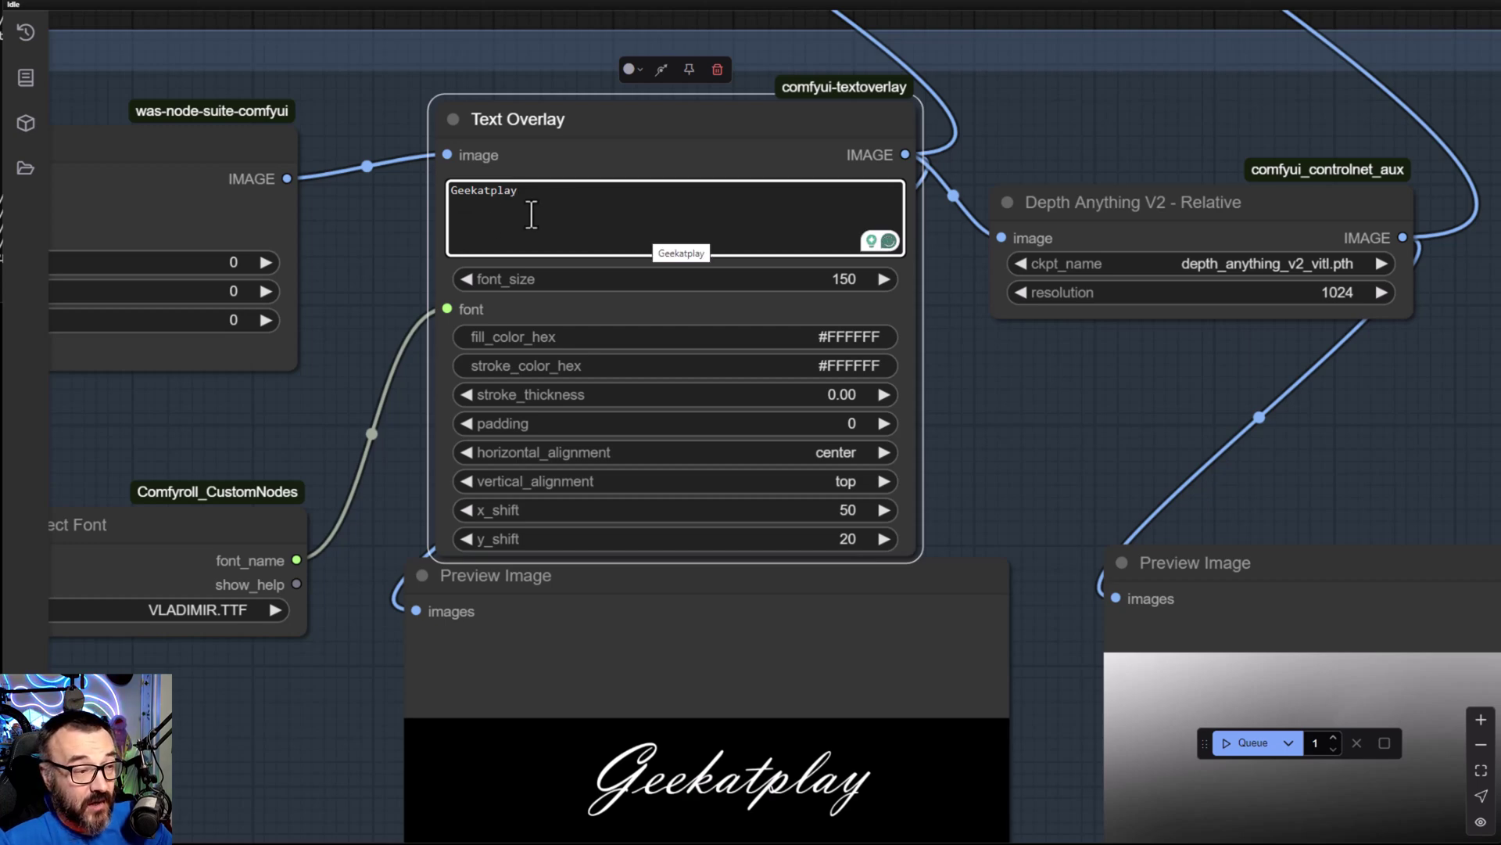
{"action": "left_click_drag", "start_coordinate": [971, 369], "coordinate": [901, 107]}
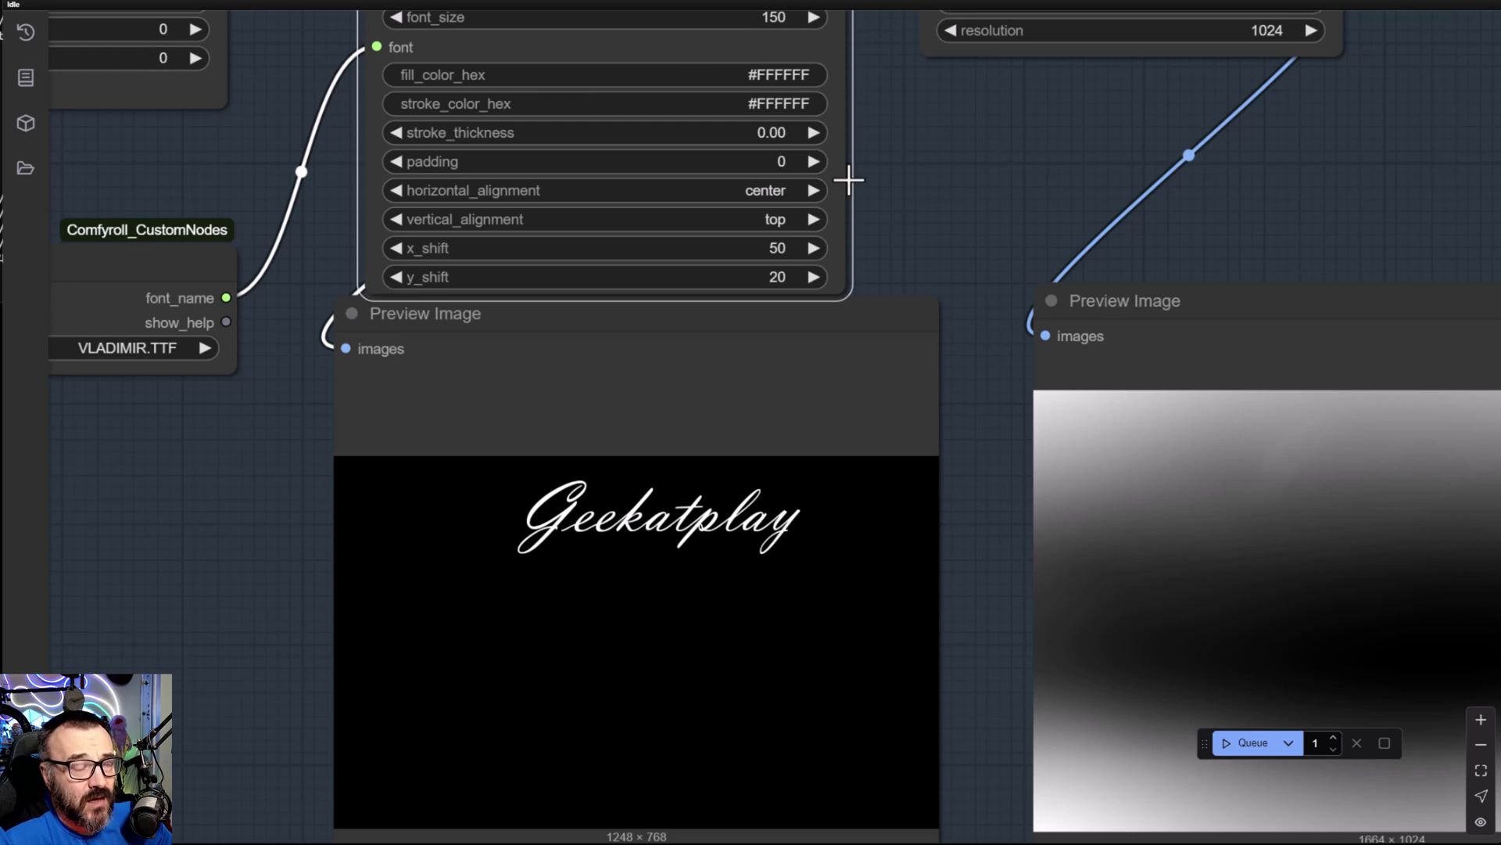
{"action": "scroll", "coordinate": [851, 174], "scroll_direction": "down", "scroll_amount": 8}
{"action": "left_click_drag", "start_coordinate": [918, 325], "coordinate": [858, 380]}
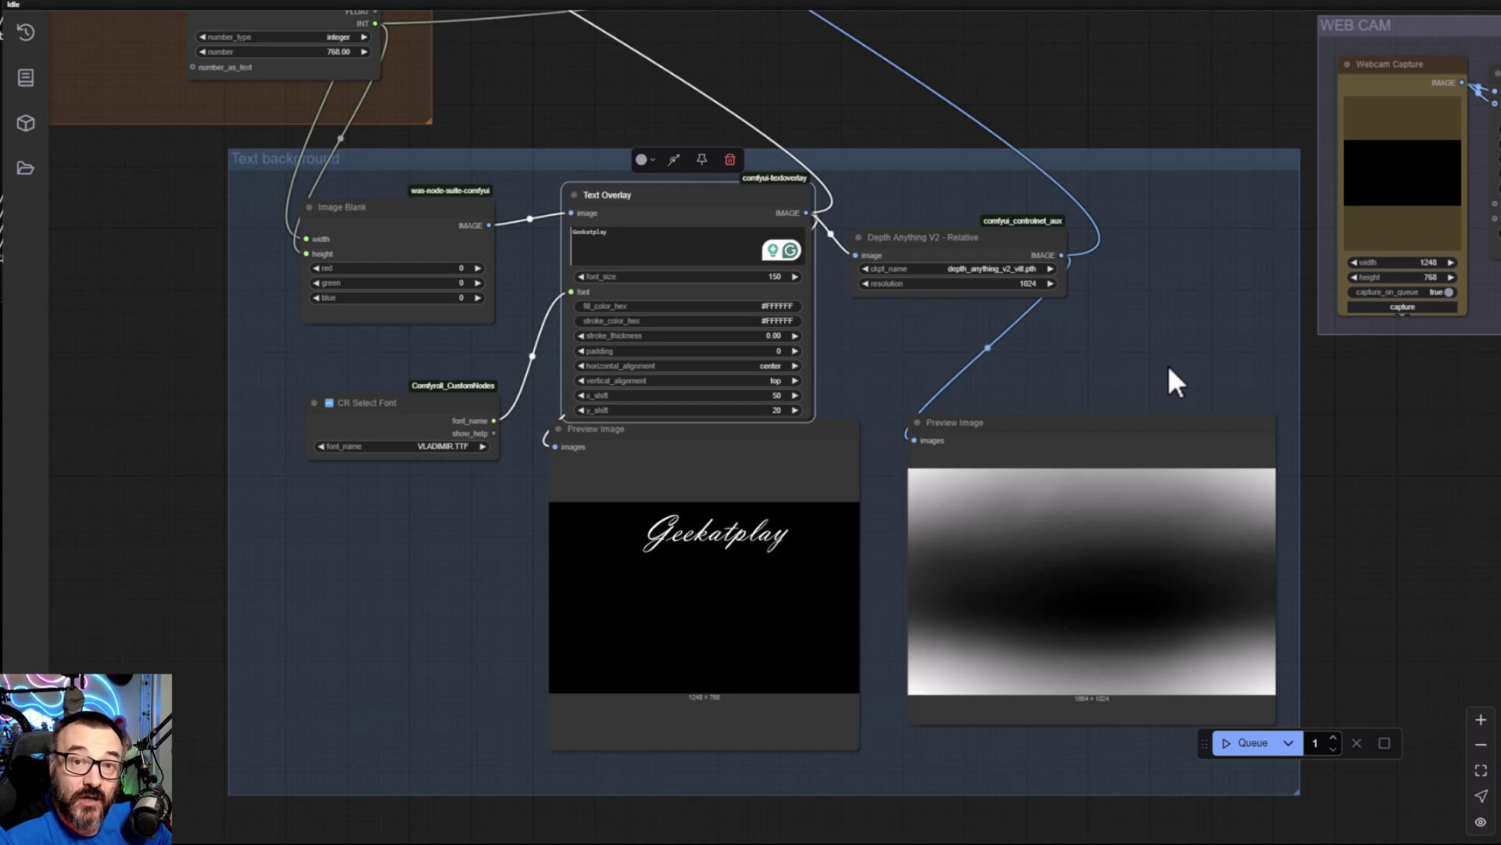
{"action": "scroll", "coordinate": [764, 582], "scroll_direction": "up", "scroll_amount": 7}
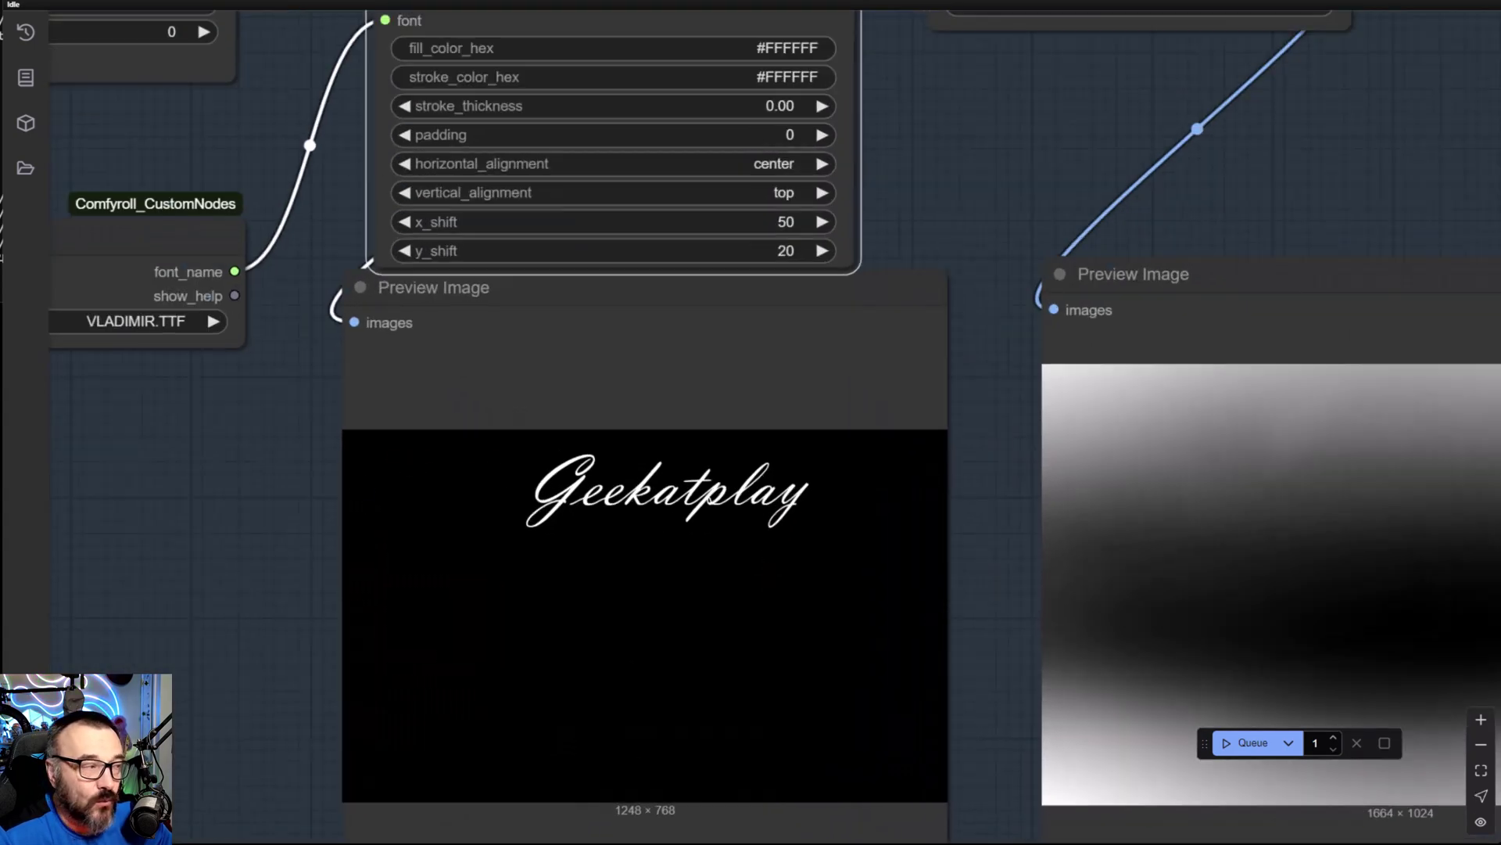
{"action": "left_click_drag", "start_coordinate": [1090, 11], "coordinate": [778, 519]}
{"action": "scroll", "coordinate": [714, 422], "scroll_direction": "down", "scroll_amount": 4}
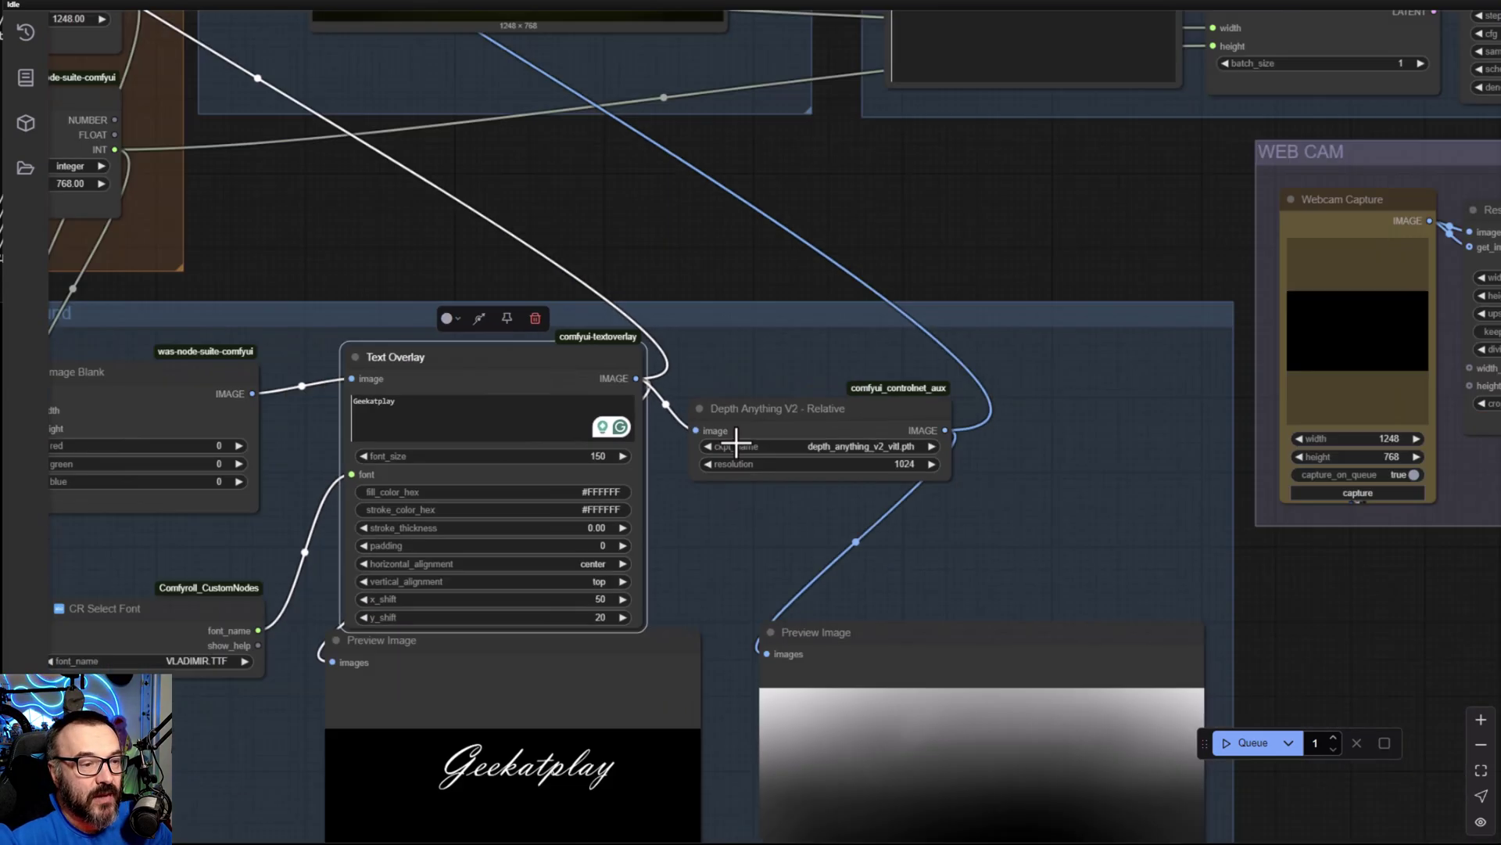
{"action": "scroll", "coordinate": [962, 630], "scroll_direction": "up", "scroll_amount": 2}
{"action": "left_click_drag", "start_coordinate": [962, 631], "coordinate": [860, 388]}
{"action": "scroll", "coordinate": [860, 387], "scroll_direction": "up", "scroll_amount": 6}
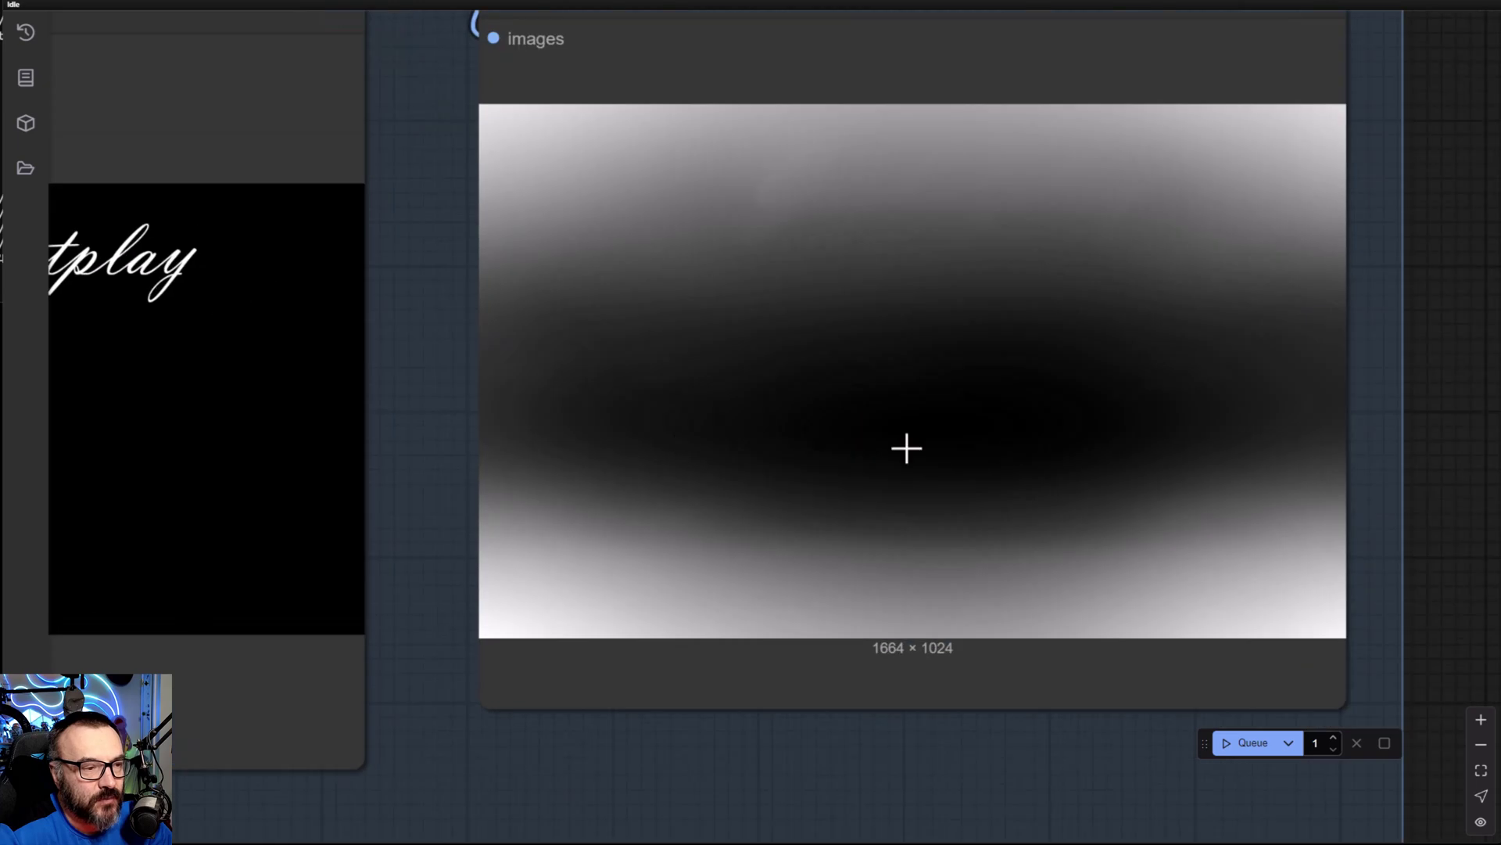
{"action": "scroll", "coordinate": [717, 335], "scroll_direction": "down", "scroll_amount": 12}
{"action": "scroll", "coordinate": [725, 341], "scroll_direction": "down", "scroll_amount": 3}
{"action": "left_click_drag", "start_coordinate": [660, 194], "coordinate": [613, 546]}
{"action": "scroll", "coordinate": [592, 506], "scroll_direction": "up", "scroll_amount": 5}
{"action": "scroll", "coordinate": [252, 280], "scroll_direction": "up", "scroll_amount": 1}
{"action": "left_click_drag", "start_coordinate": [252, 280], "coordinate": [449, 398]}
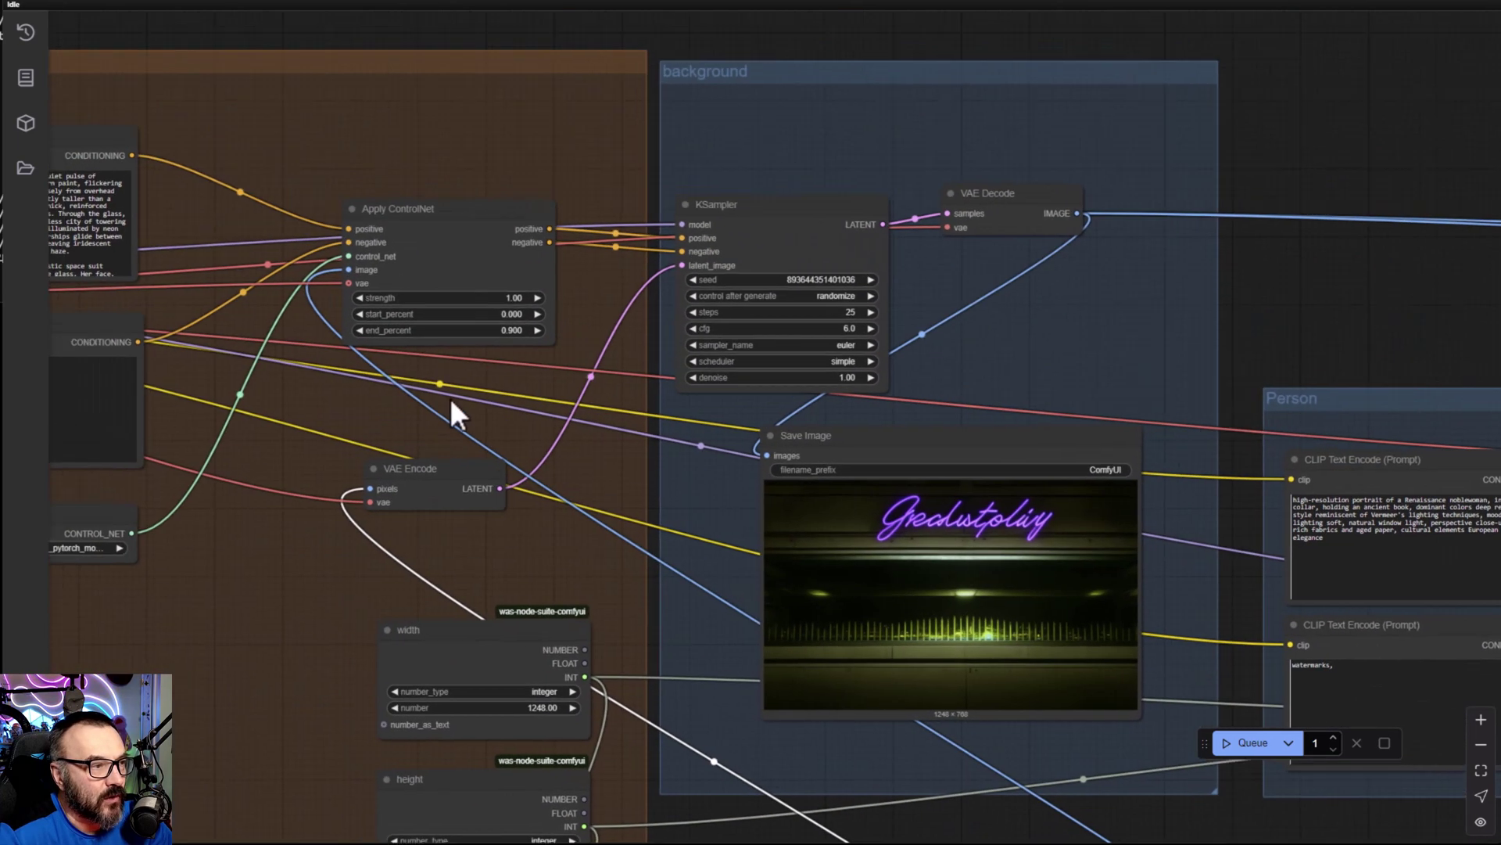
{"action": "scroll", "coordinate": [482, 349], "scroll_direction": "up", "scroll_amount": 3}
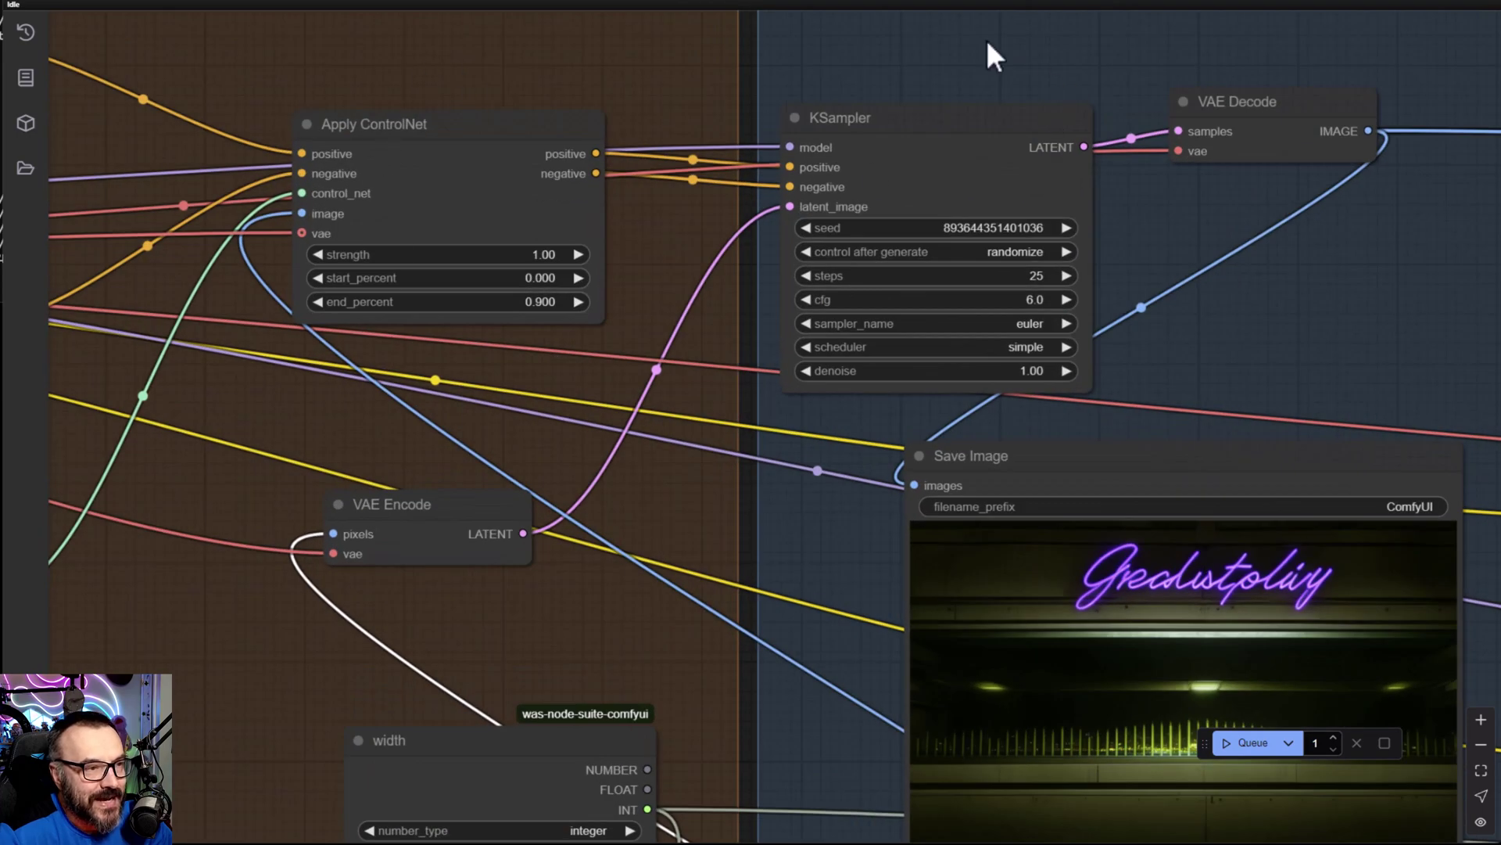
{"action": "left_click_drag", "start_coordinate": [1313, 317], "coordinate": [1414, 467]}
{"action": "scroll", "coordinate": [449, 242], "scroll_direction": "up", "scroll_amount": 5}
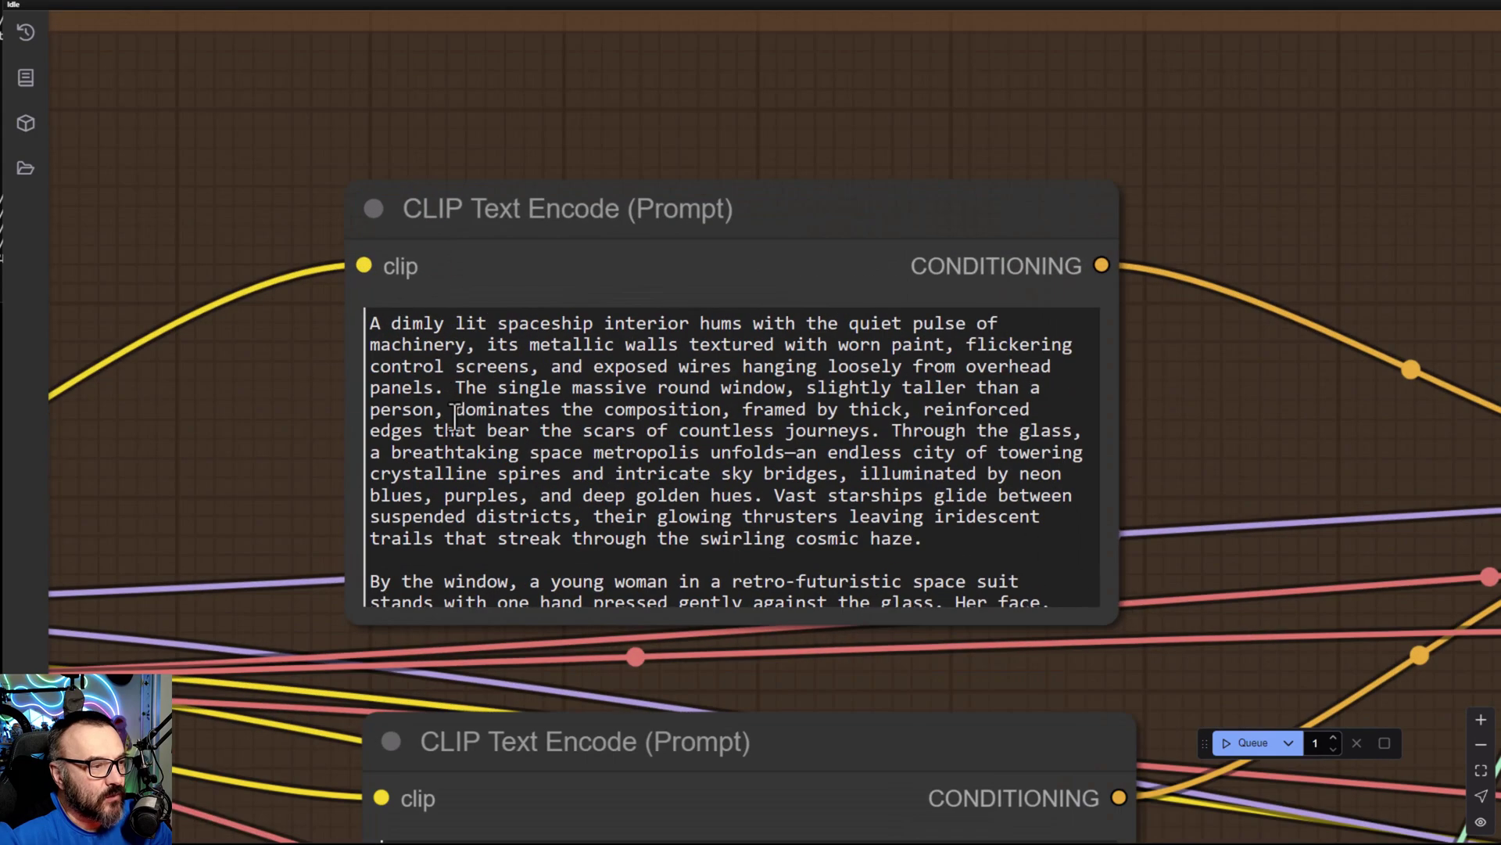
{"action": "scroll", "coordinate": [839, 338], "scroll_direction": "down", "scroll_amount": 5}
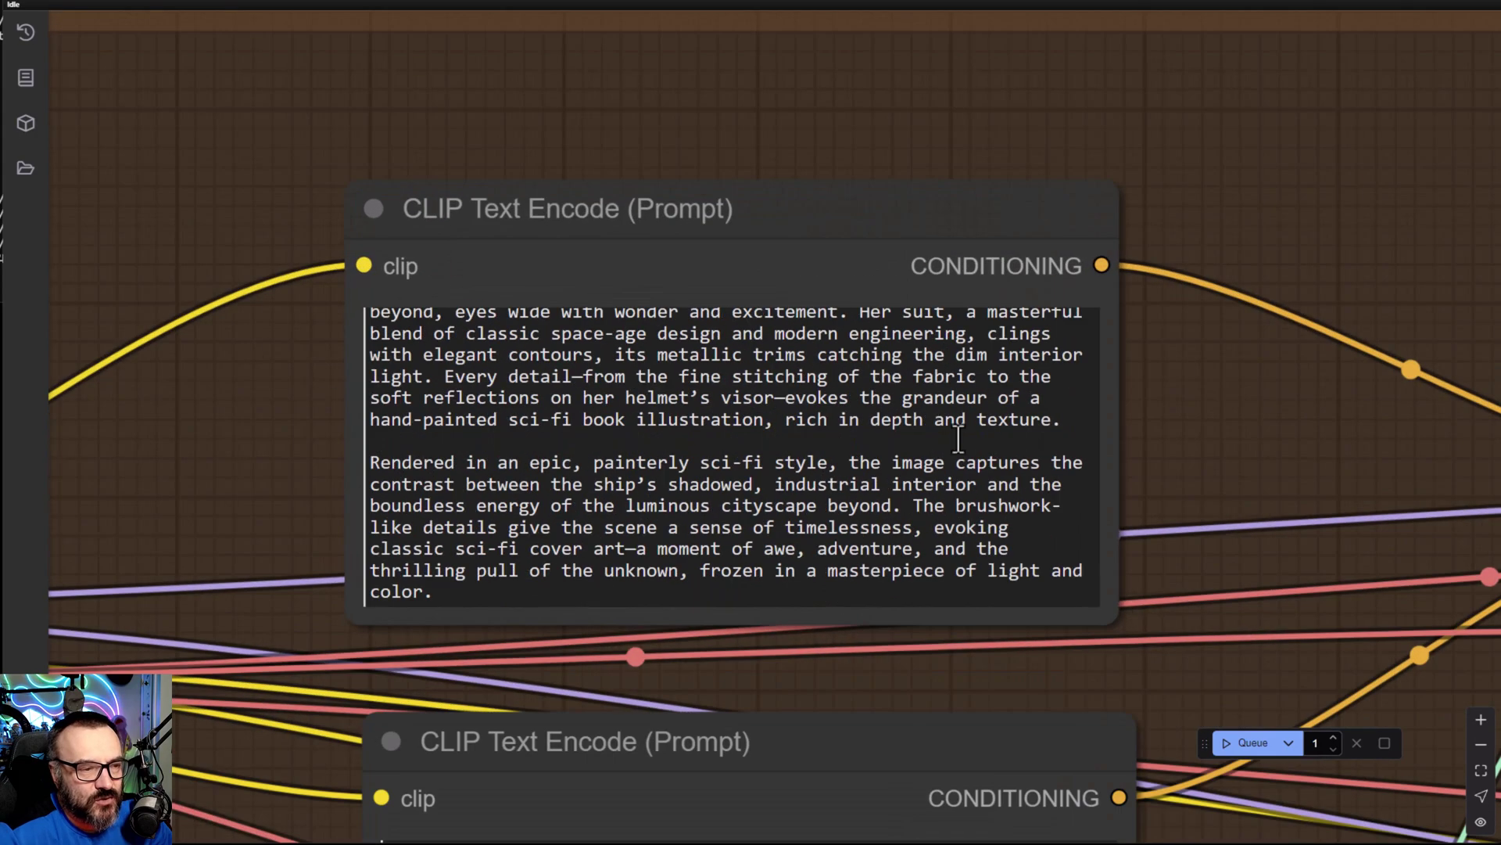
{"action": "left_click_drag", "start_coordinate": [1290, 318], "coordinate": [703, 117]}
{"action": "scroll", "coordinate": [1089, 492], "scroll_direction": "down", "scroll_amount": 5}
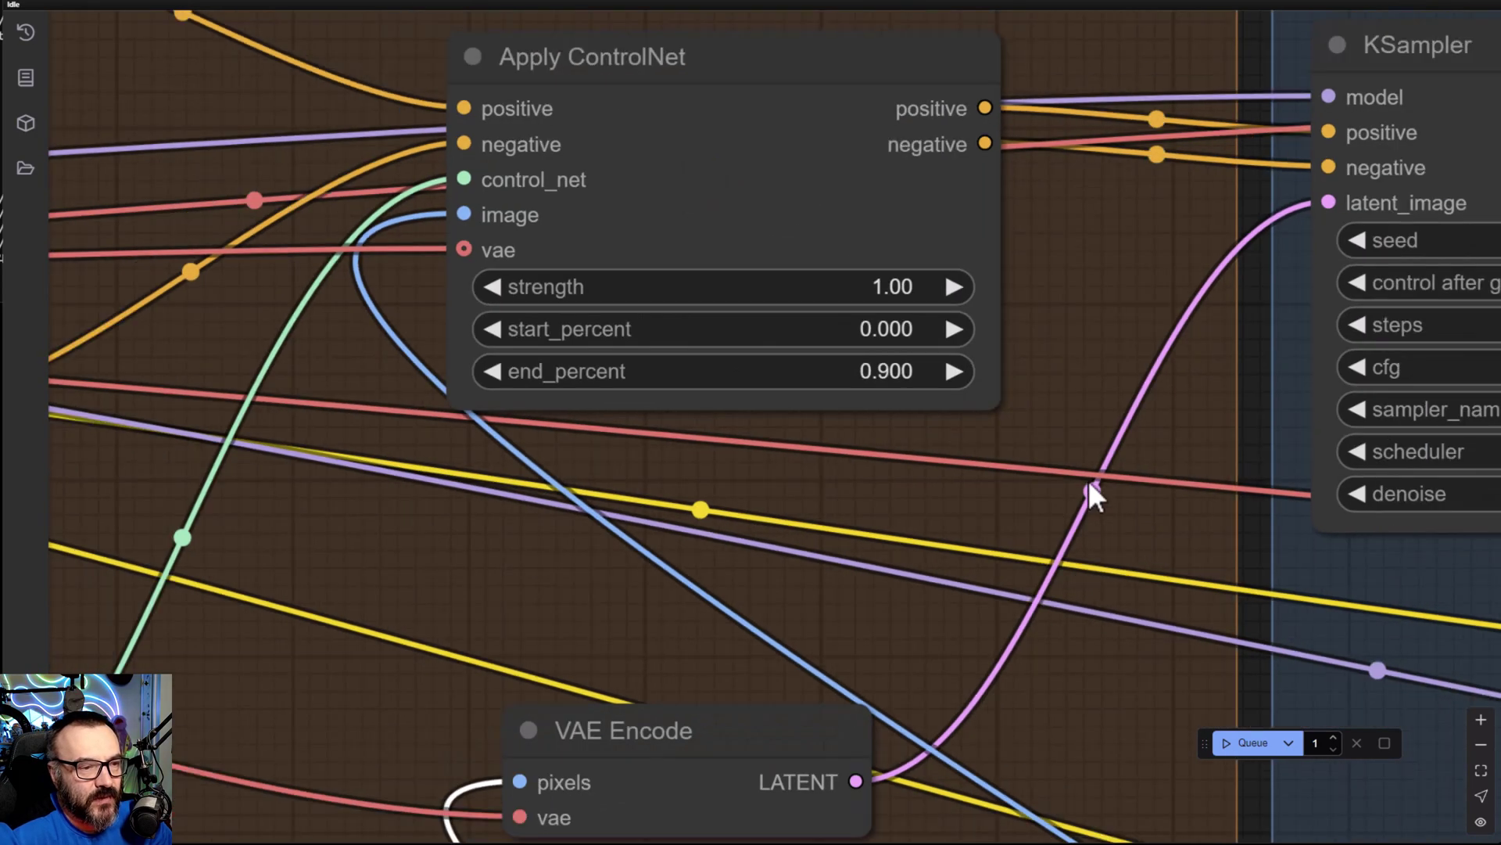
{"action": "scroll", "coordinate": [1207, 537], "scroll_direction": "up", "scroll_amount": 8}
{"action": "left_click_drag", "start_coordinate": [1207, 537], "coordinate": [262, 233]}
{"action": "scroll", "coordinate": [472, 550], "scroll_direction": "up", "scroll_amount": 5}
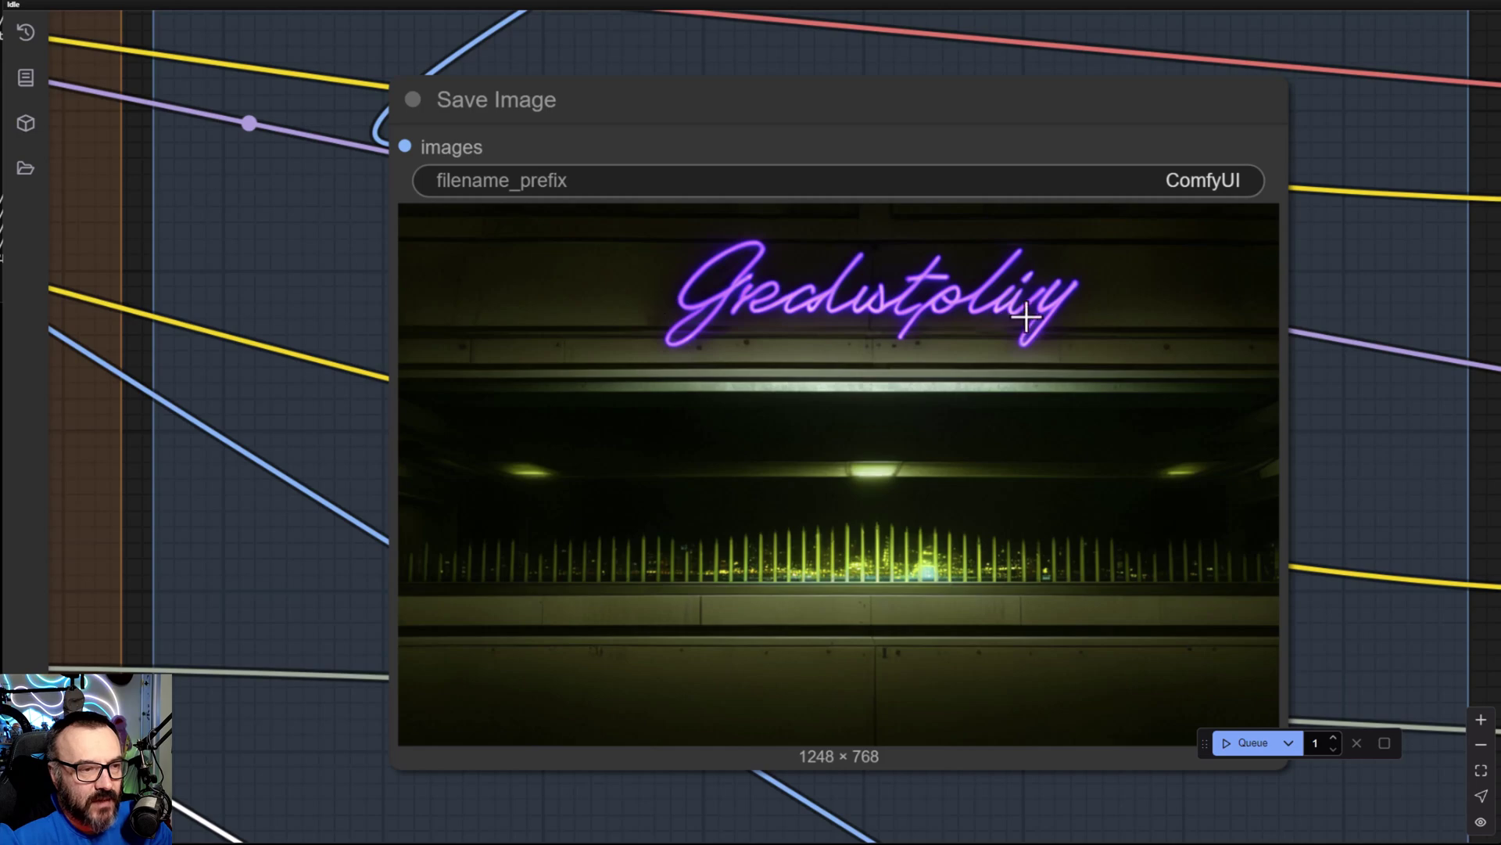
{"action": "scroll", "coordinate": [884, 291], "scroll_direction": "down", "scroll_amount": 1}
{"action": "scroll", "coordinate": [884, 292], "scroll_direction": "down", "scroll_amount": 10}
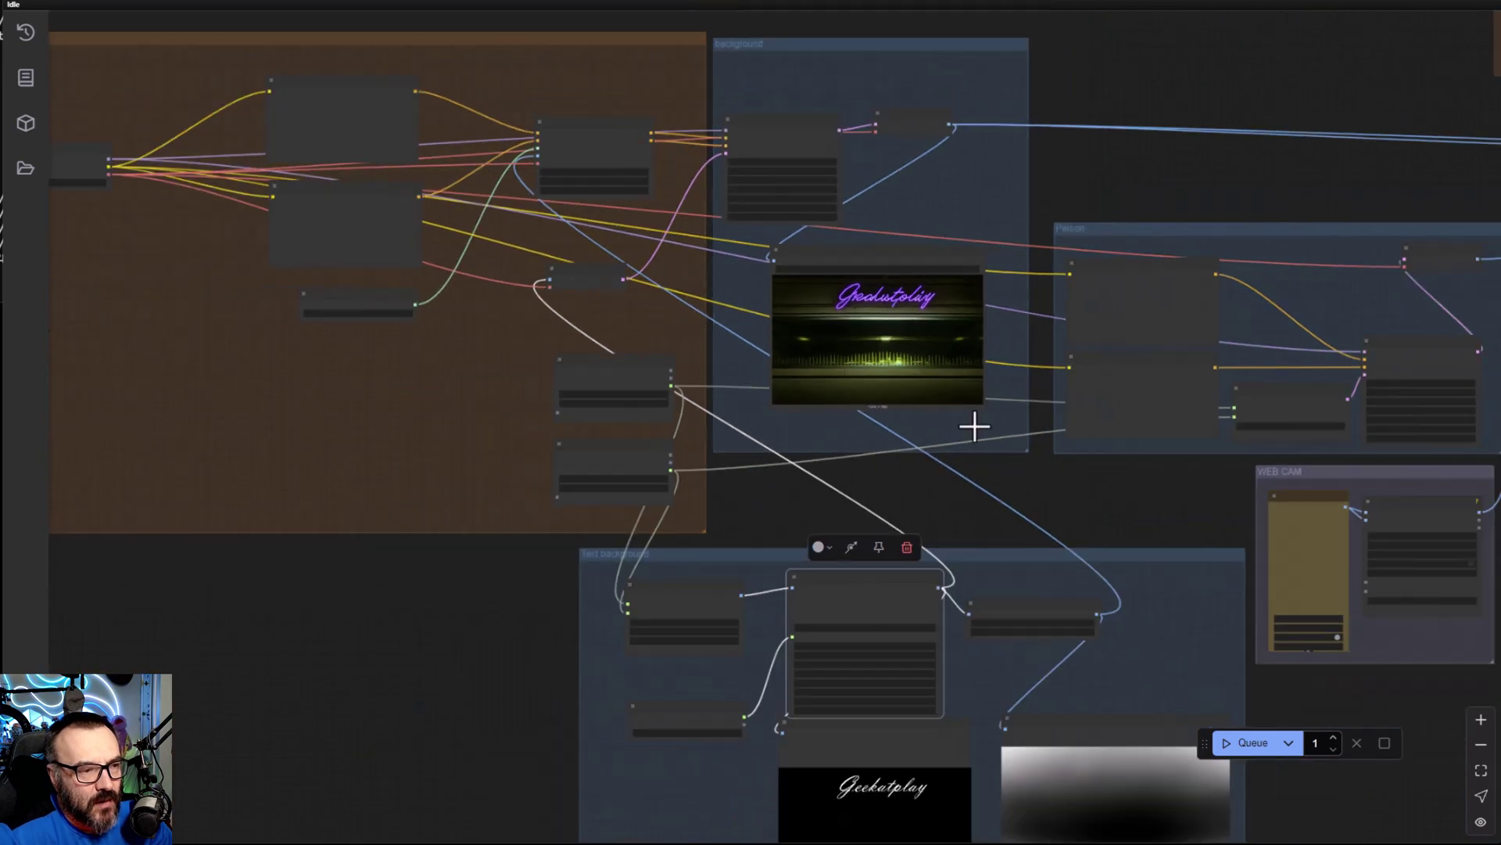
{"action": "left_click_drag", "start_coordinate": [1146, 530], "coordinate": [496, 453]}
{"action": "scroll", "coordinate": [462, 212], "scroll_direction": "up", "scroll_amount": 5}
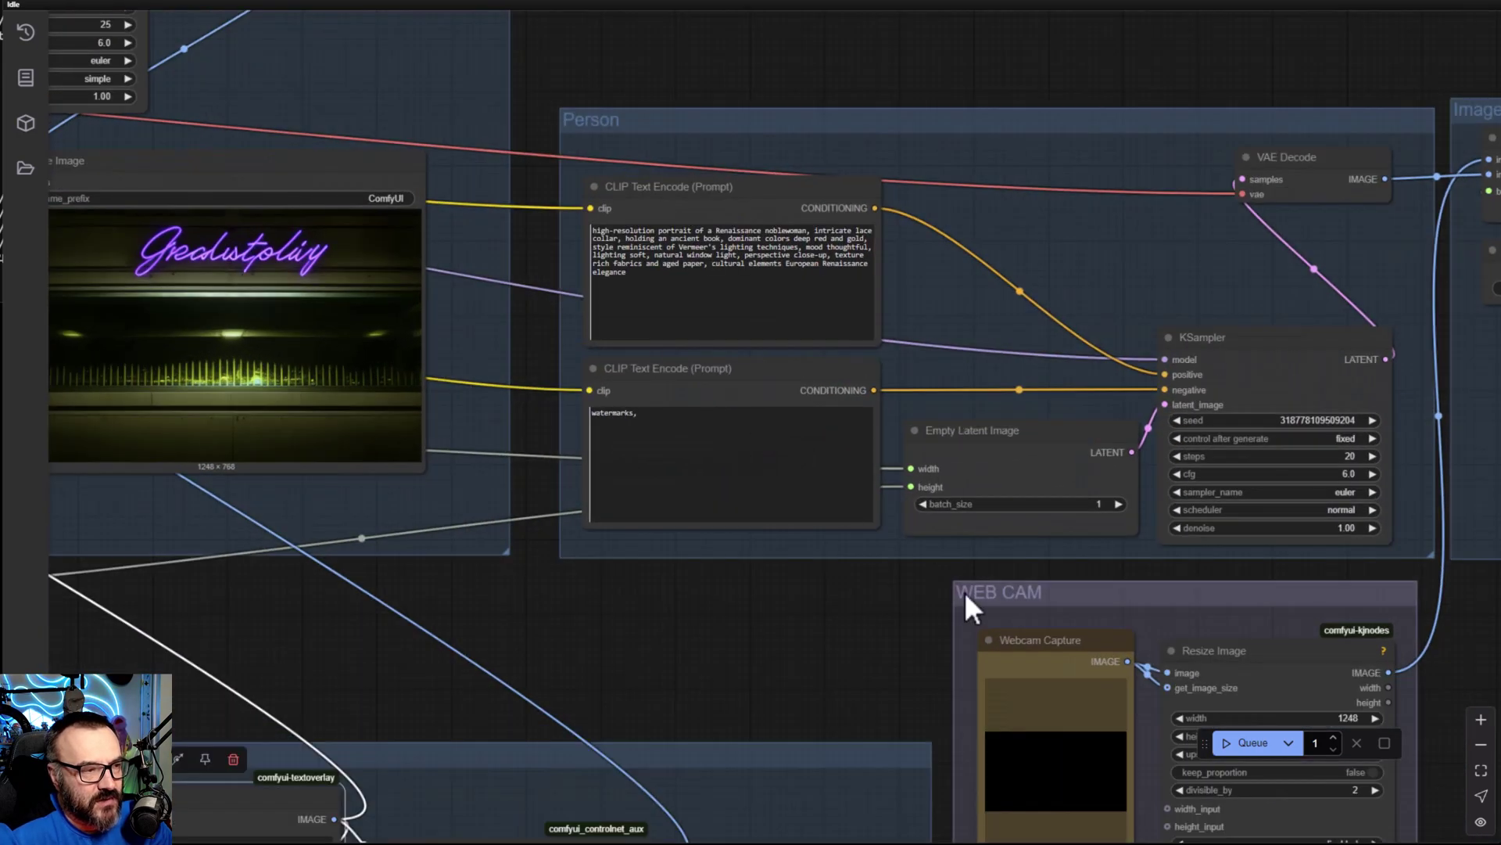
{"action": "left_click_drag", "start_coordinate": [965, 591], "coordinate": [412, 630]}
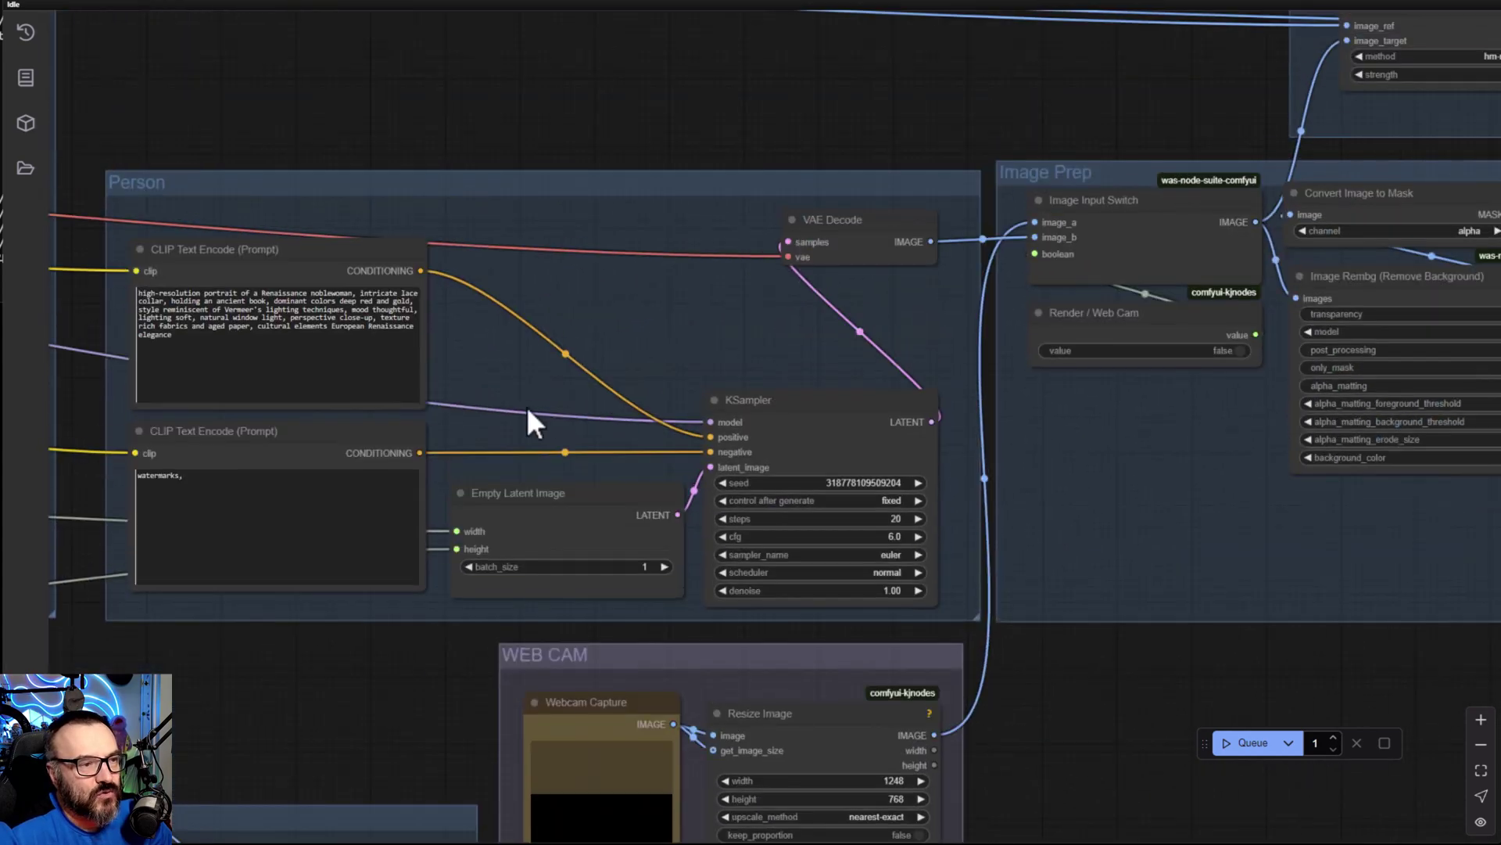
{"action": "scroll", "coordinate": [530, 419], "scroll_direction": "down", "scroll_amount": 5}
{"action": "left_click_drag", "start_coordinate": [588, 207], "coordinate": [687, 284]}
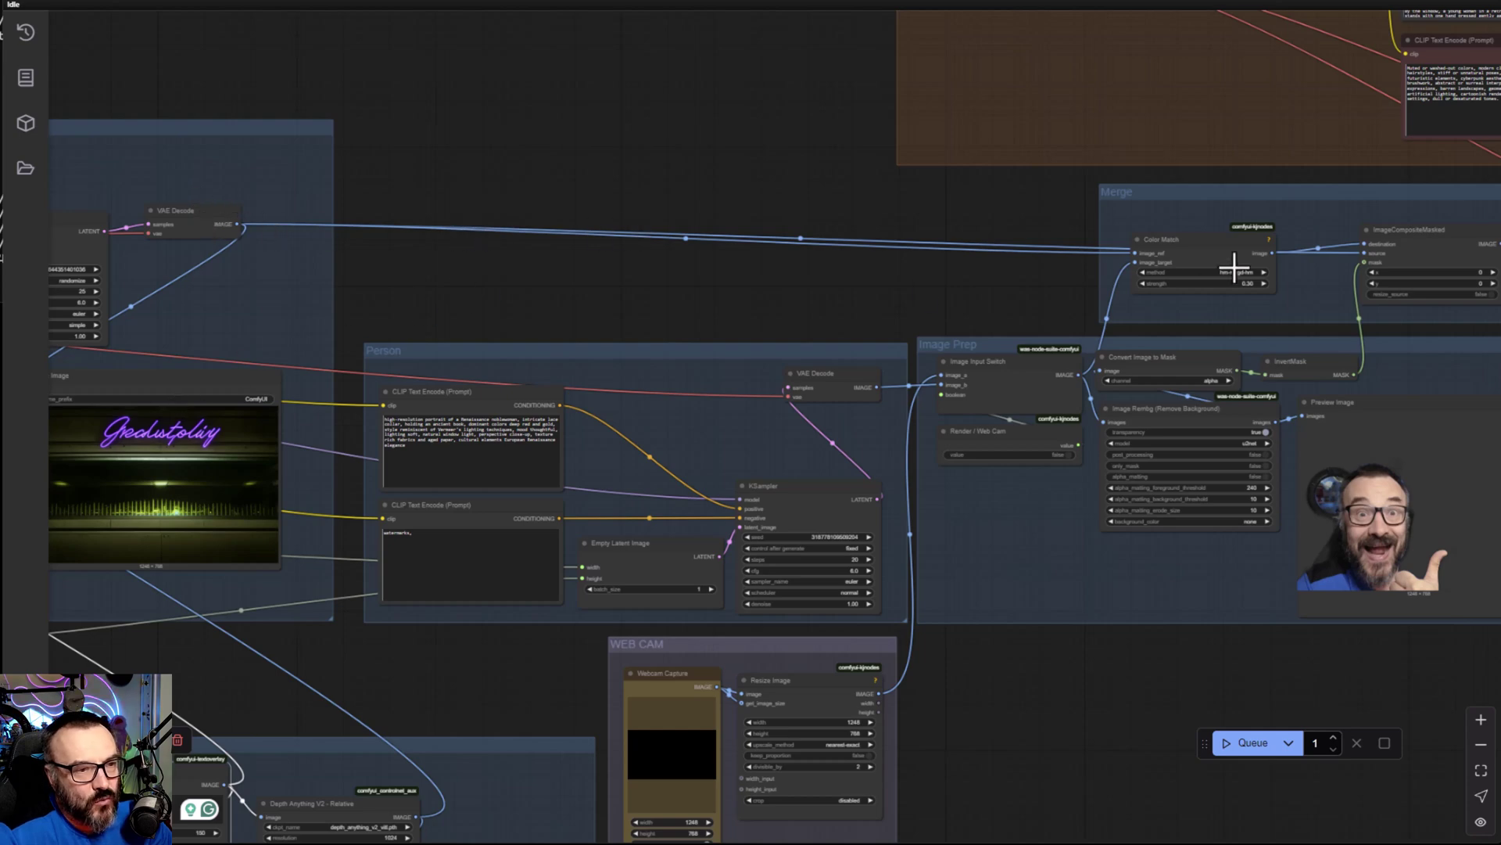
{"action": "left_click_drag", "start_coordinate": [1079, 657], "coordinate": [627, 570]}
{"action": "left_click_drag", "start_coordinate": [833, 481], "coordinate": [1049, 543]}
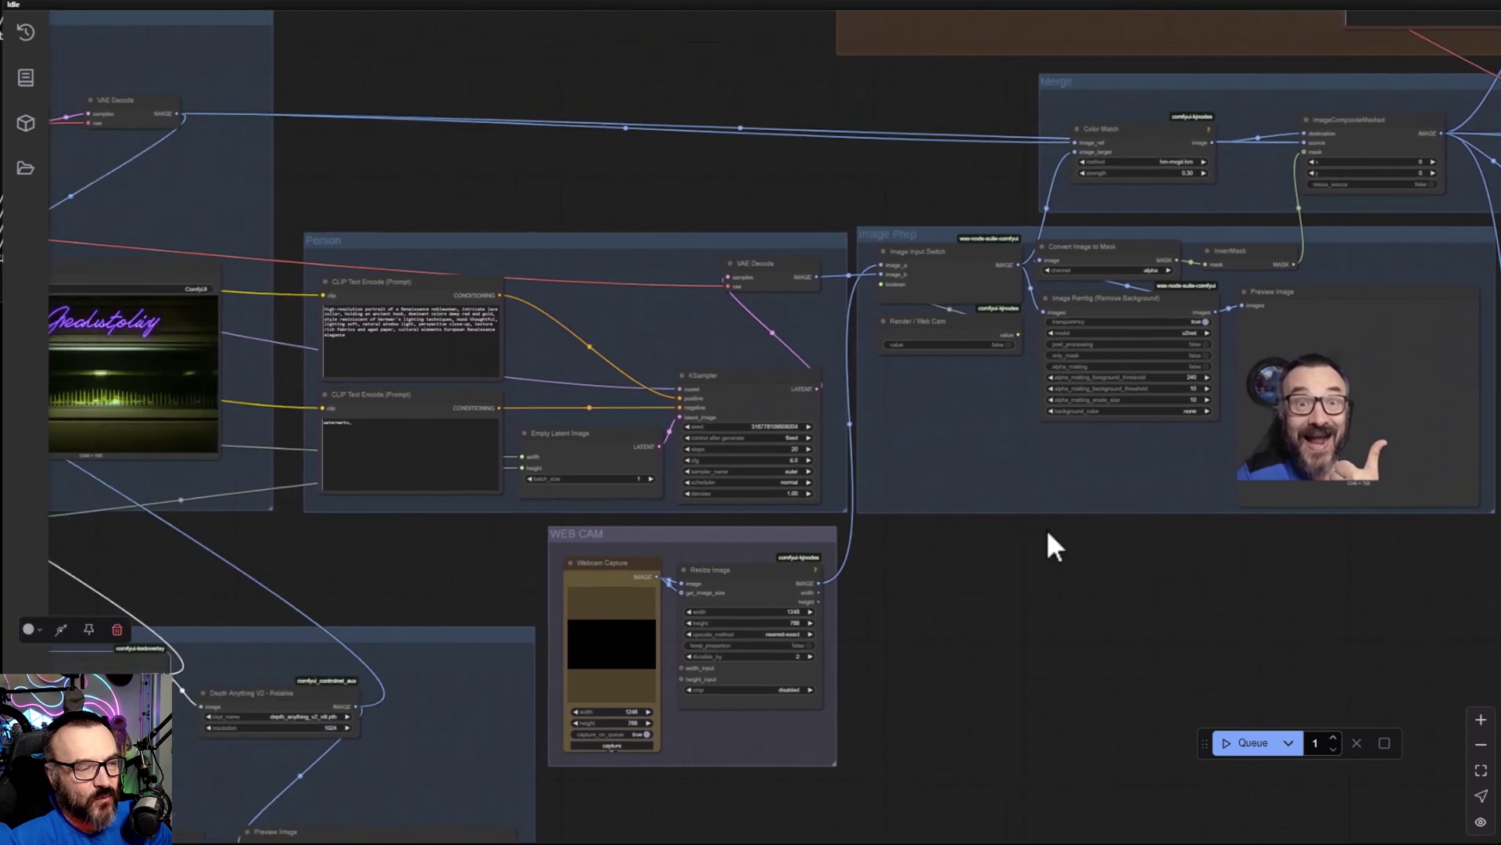
{"action": "scroll", "coordinate": [536, 396], "scroll_direction": "up", "scroll_amount": 4}
{"action": "scroll", "coordinate": [335, 205], "scroll_direction": "up", "scroll_amount": 3}
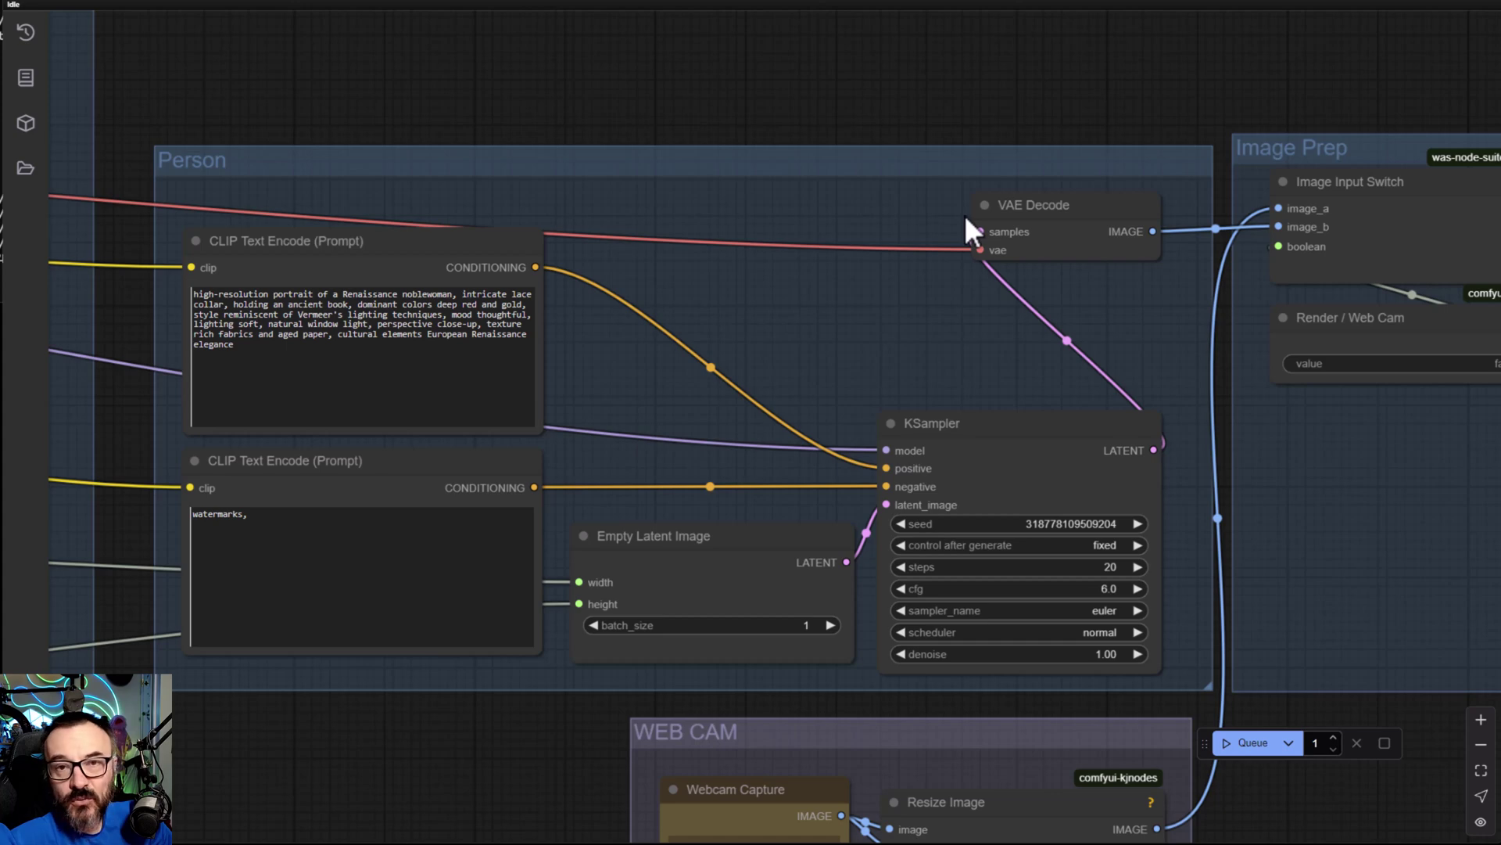
{"action": "left_click_drag", "start_coordinate": [1273, 486], "coordinate": [947, 12]}
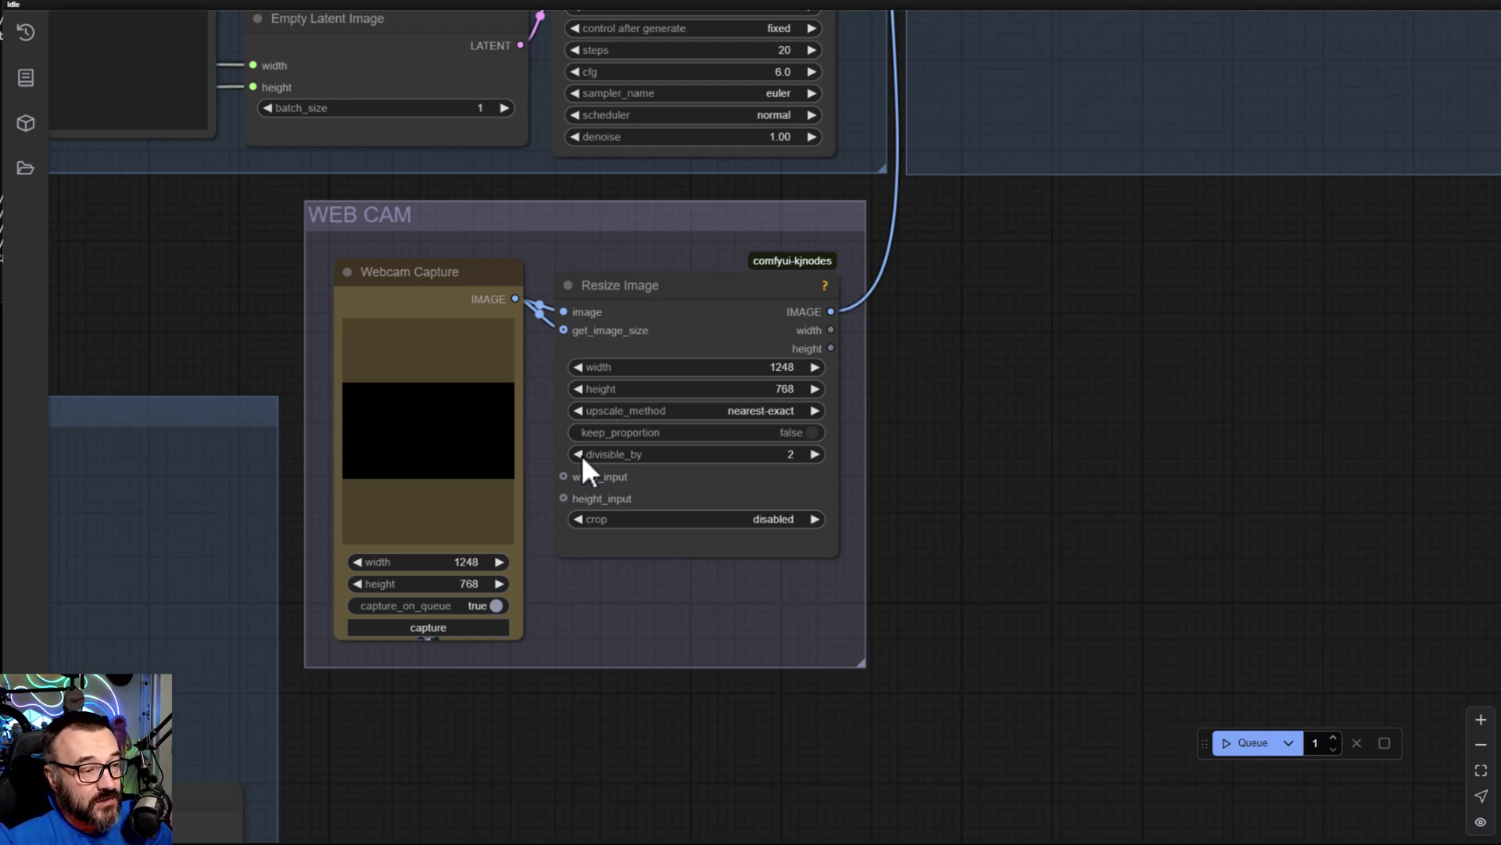
Step: Enlarge the 1248×768 Webcam Capture node slightly so its preview area is bigger
{"action": "scroll", "coordinate": [1025, 497], "scroll_direction": "up", "scroll_amount": 5}
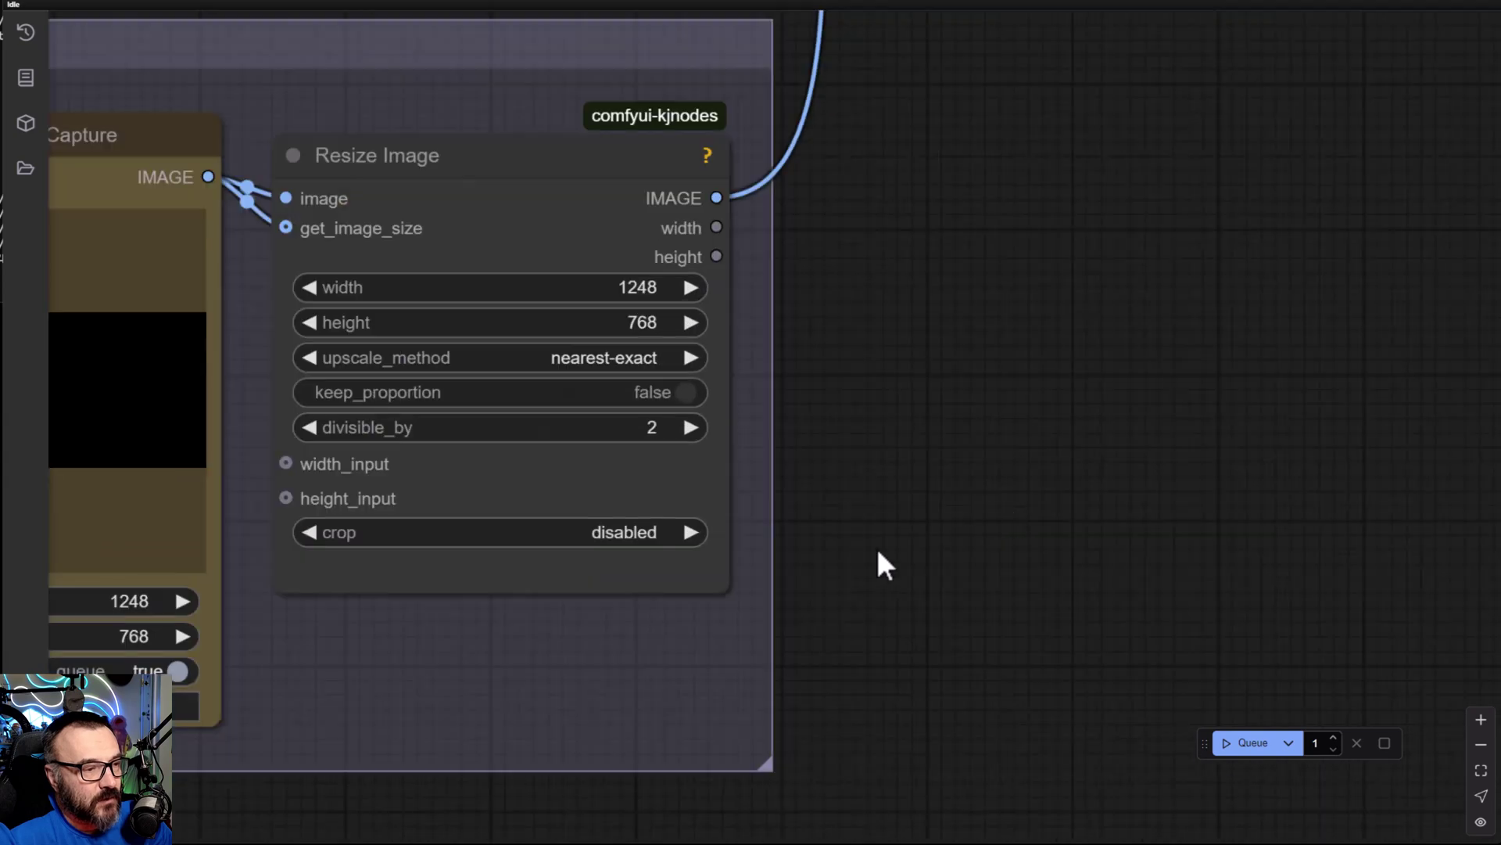
{"action": "left_click_drag", "start_coordinate": [880, 563], "coordinate": [1276, 505]}
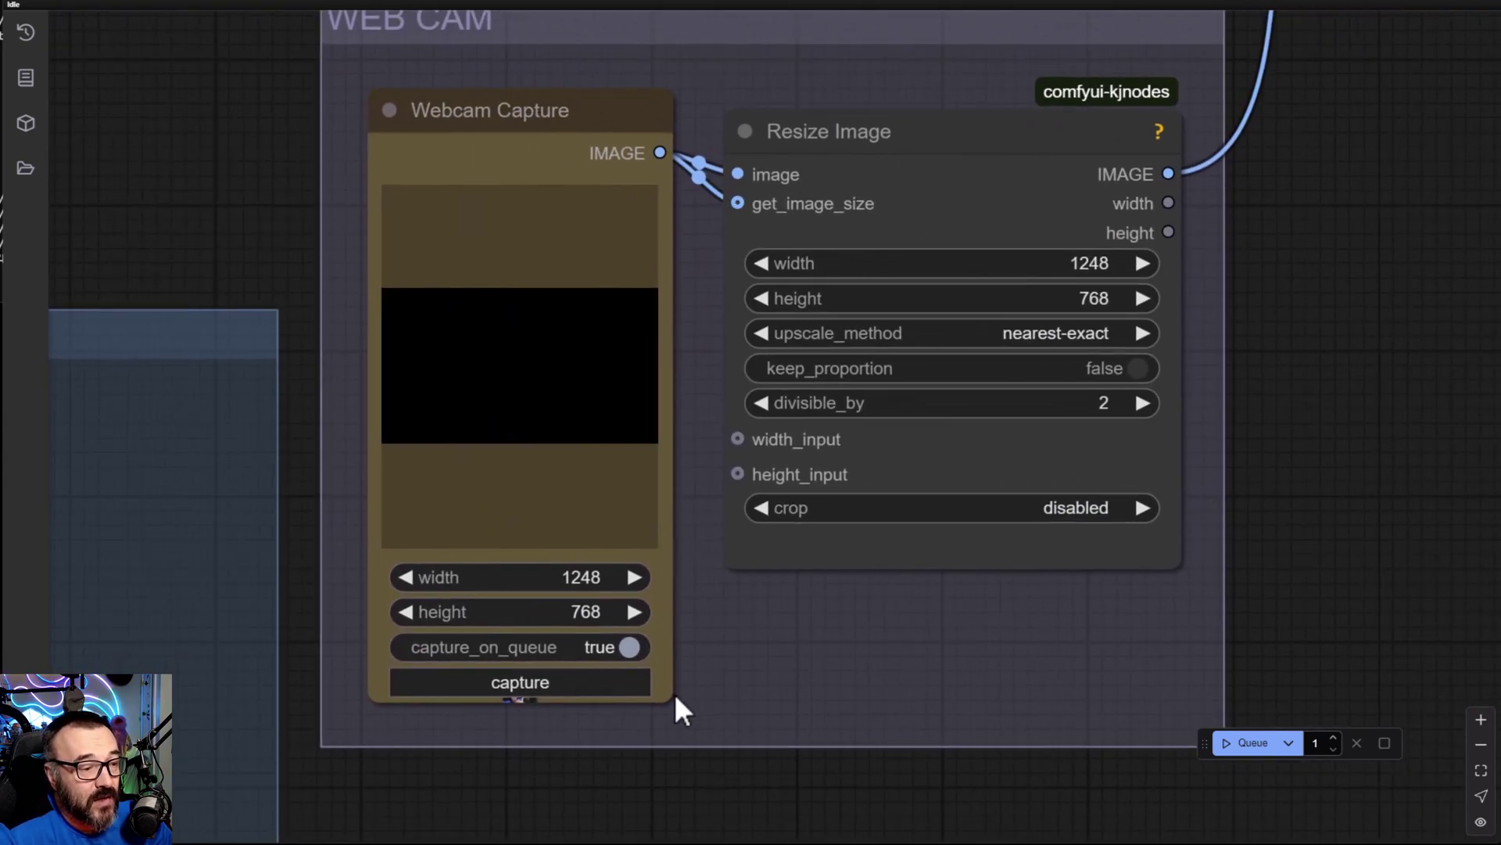
{"action": "left_click_drag", "start_coordinate": [674, 699], "coordinate": [675, 727]}
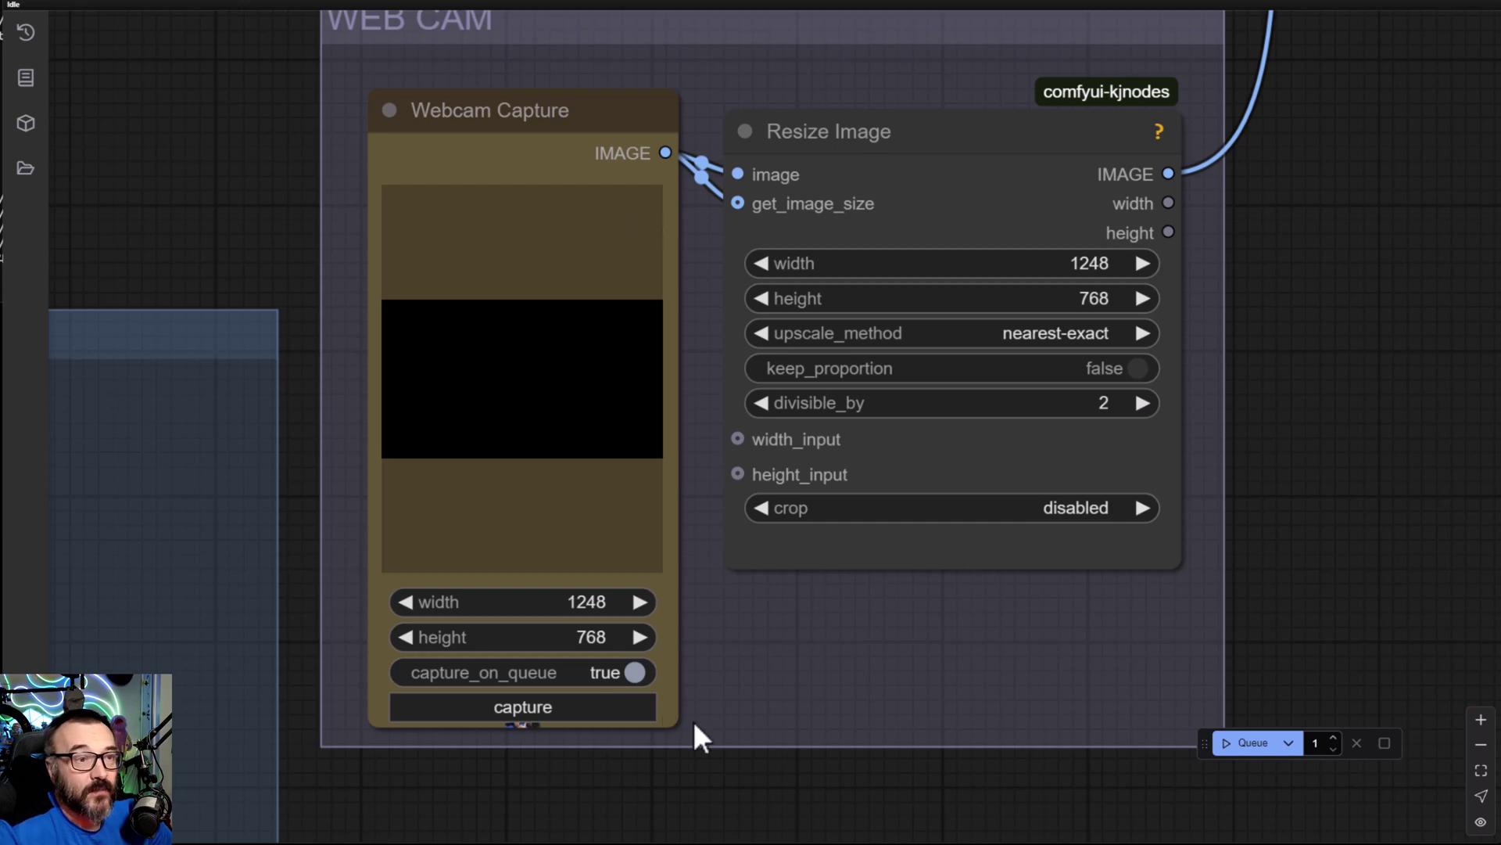
{"action": "left_click", "coordinate": [1164, 4]}
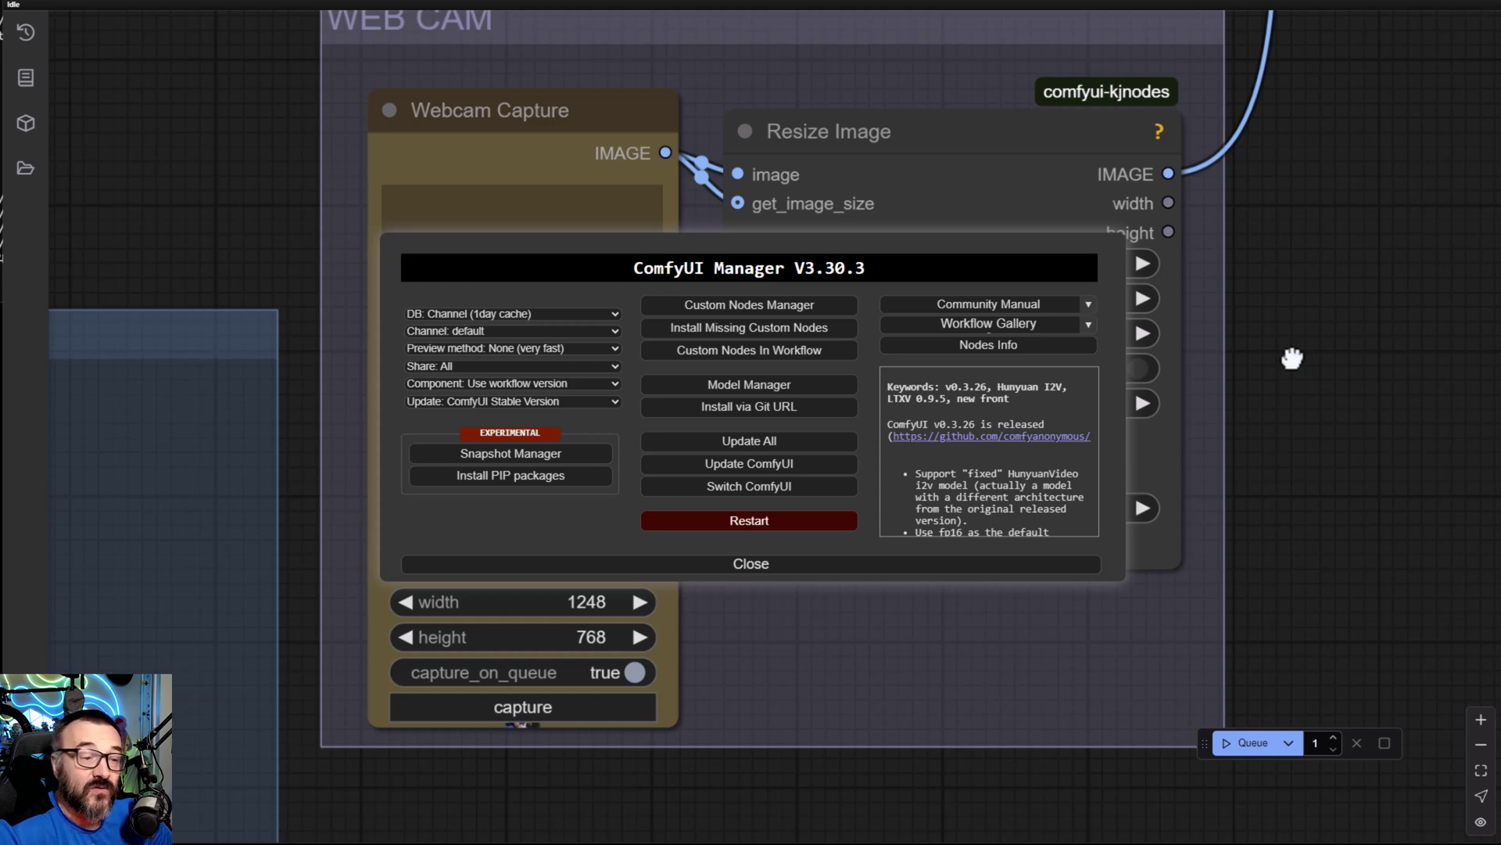
{"action": "left_click", "coordinate": [670, 565]}
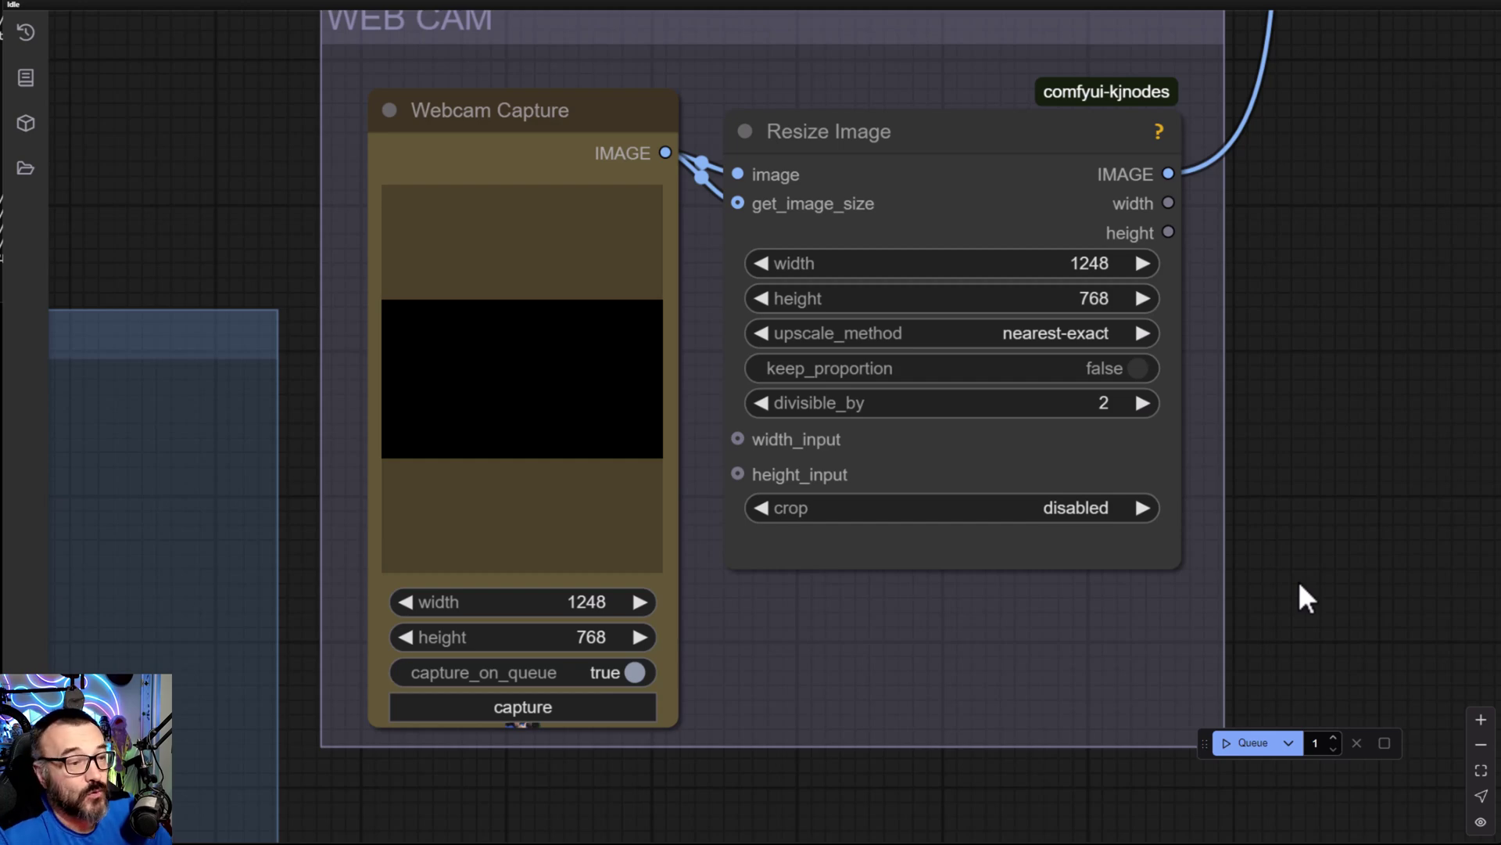
{"action": "scroll", "coordinate": [1116, 402], "scroll_direction": "down", "scroll_amount": 5}
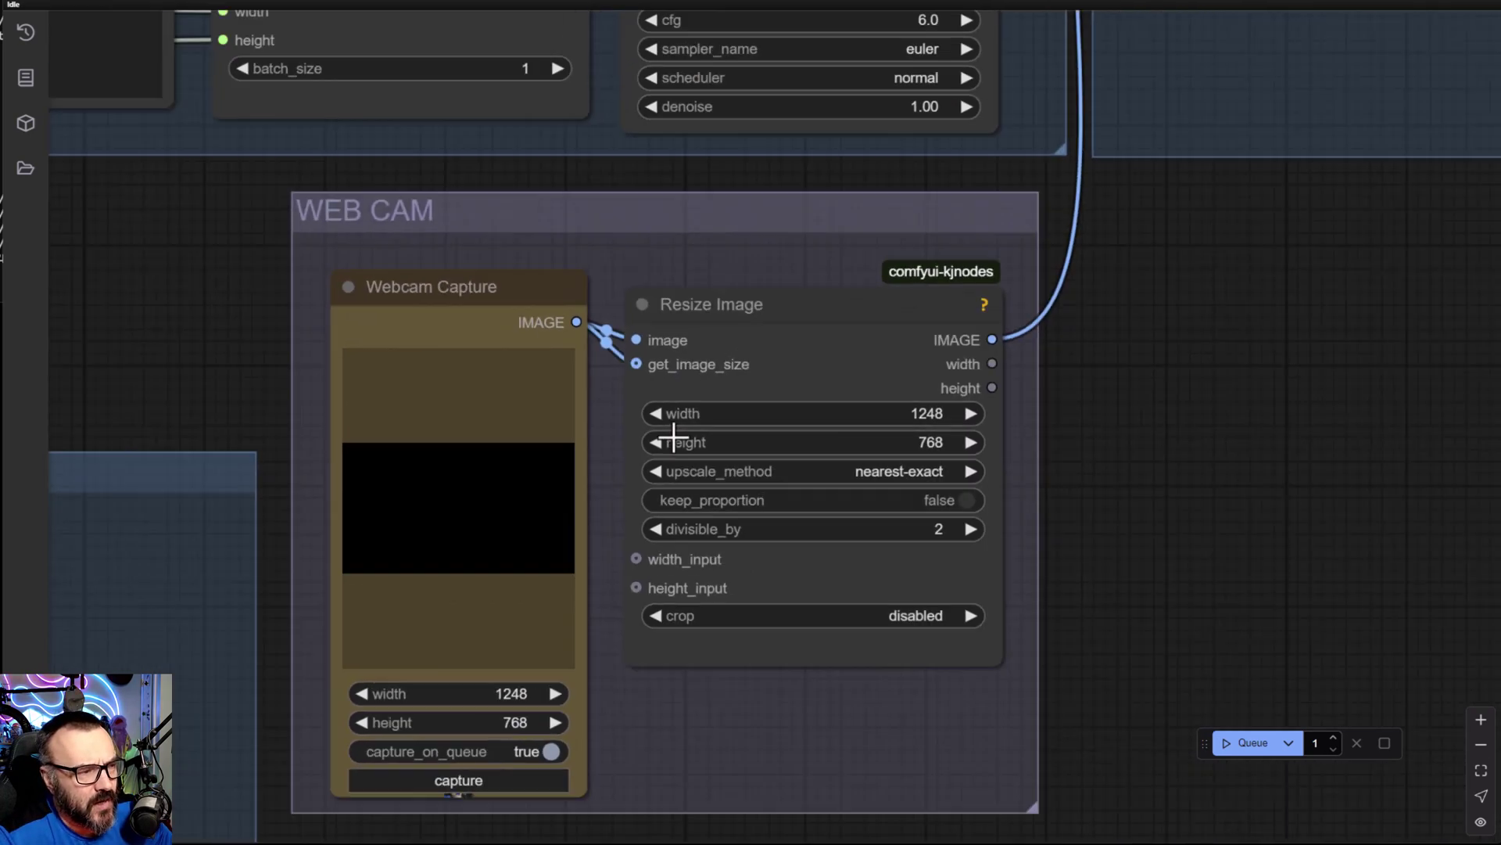
{"action": "scroll", "coordinate": [743, 446], "scroll_direction": "up", "scroll_amount": 6}
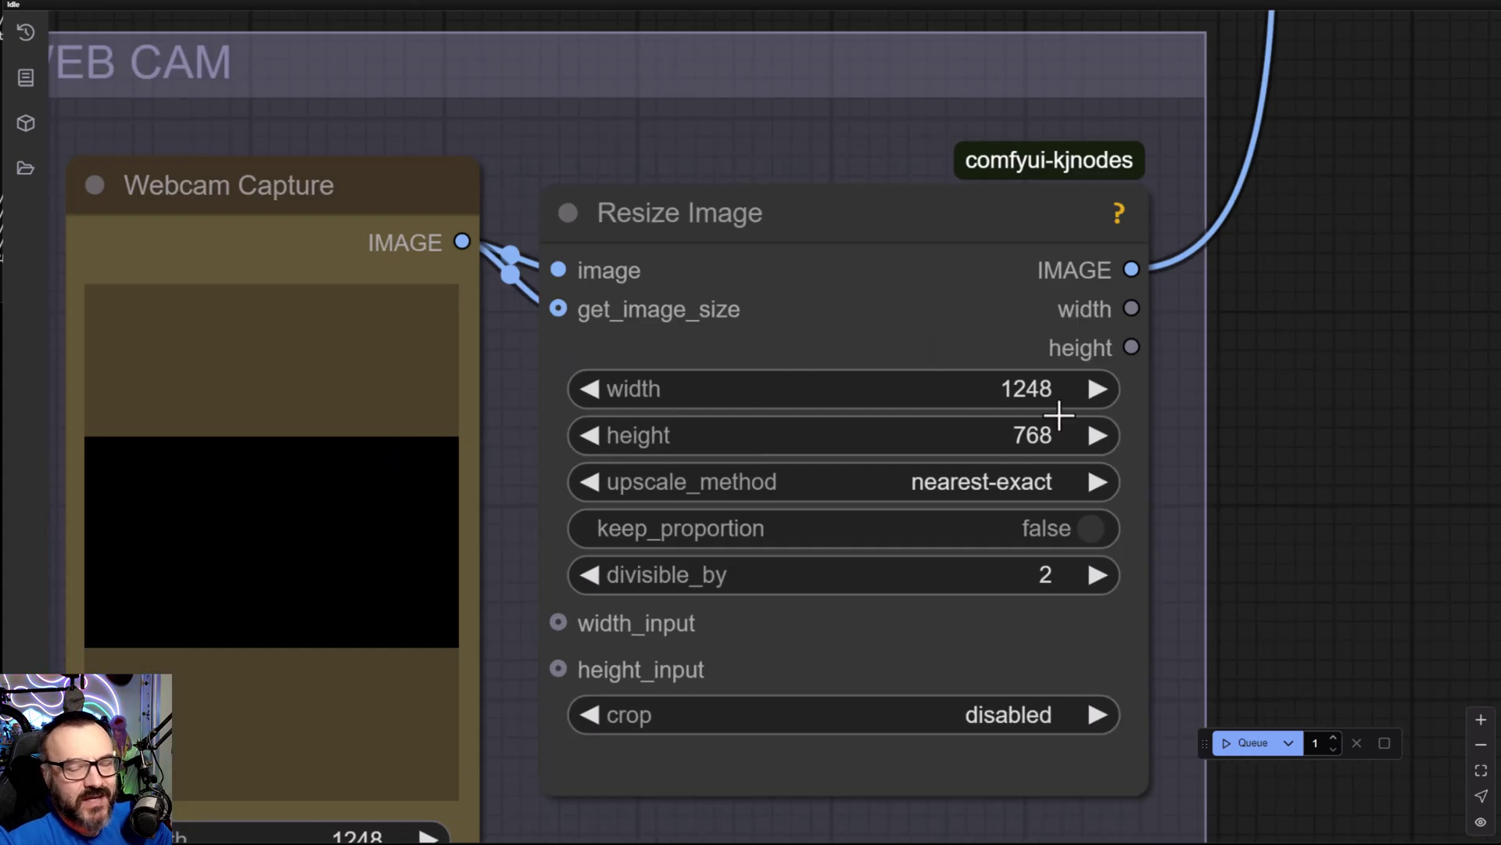
{"action": "left_click_drag", "start_coordinate": [1233, 459], "coordinate": [1327, 249]}
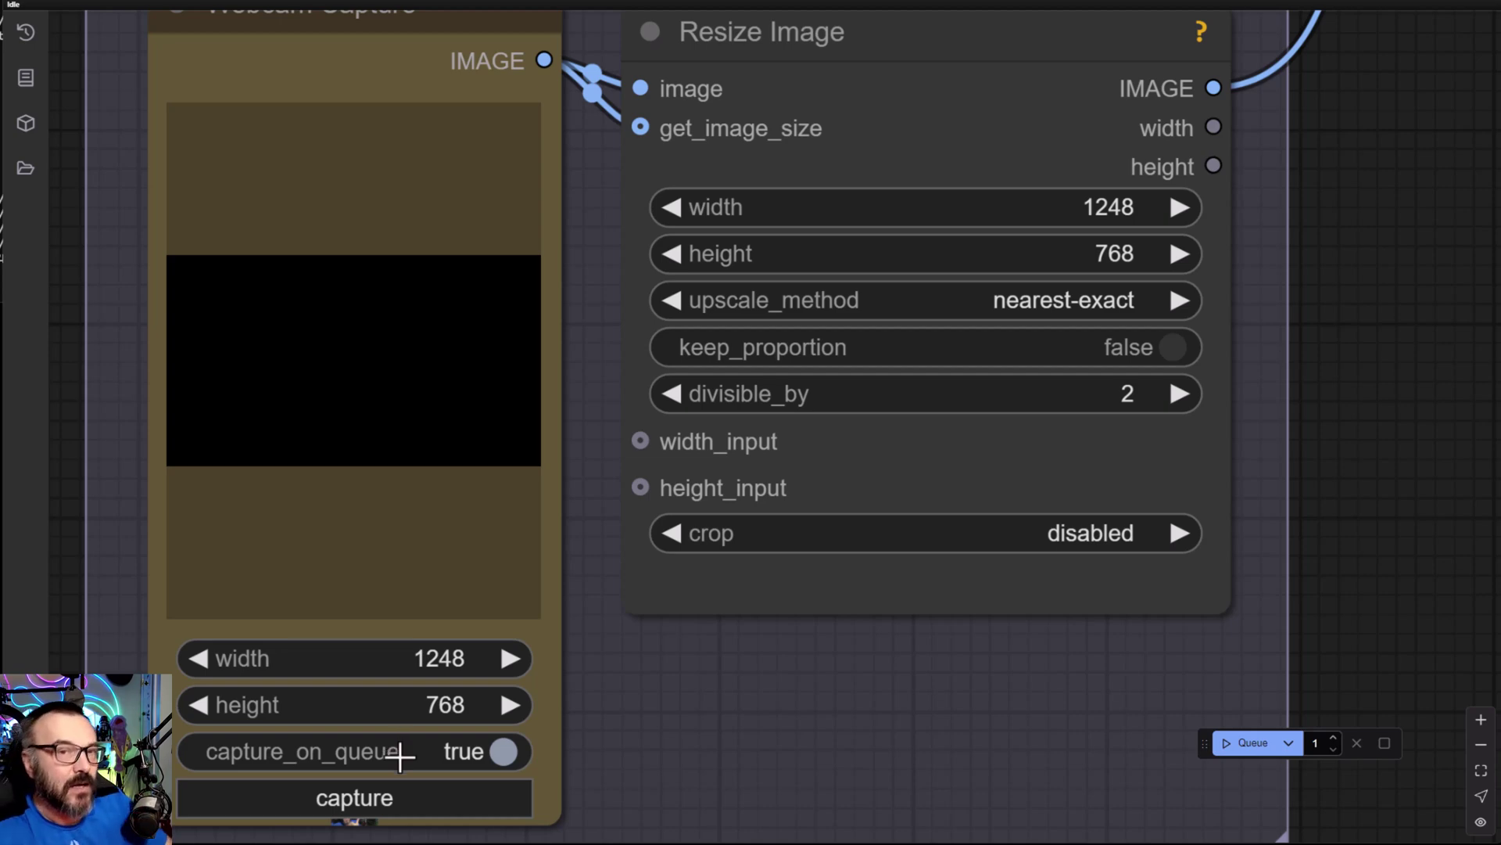
{"action": "scroll", "coordinate": [1329, 469], "scroll_direction": "up", "scroll_amount": 3}
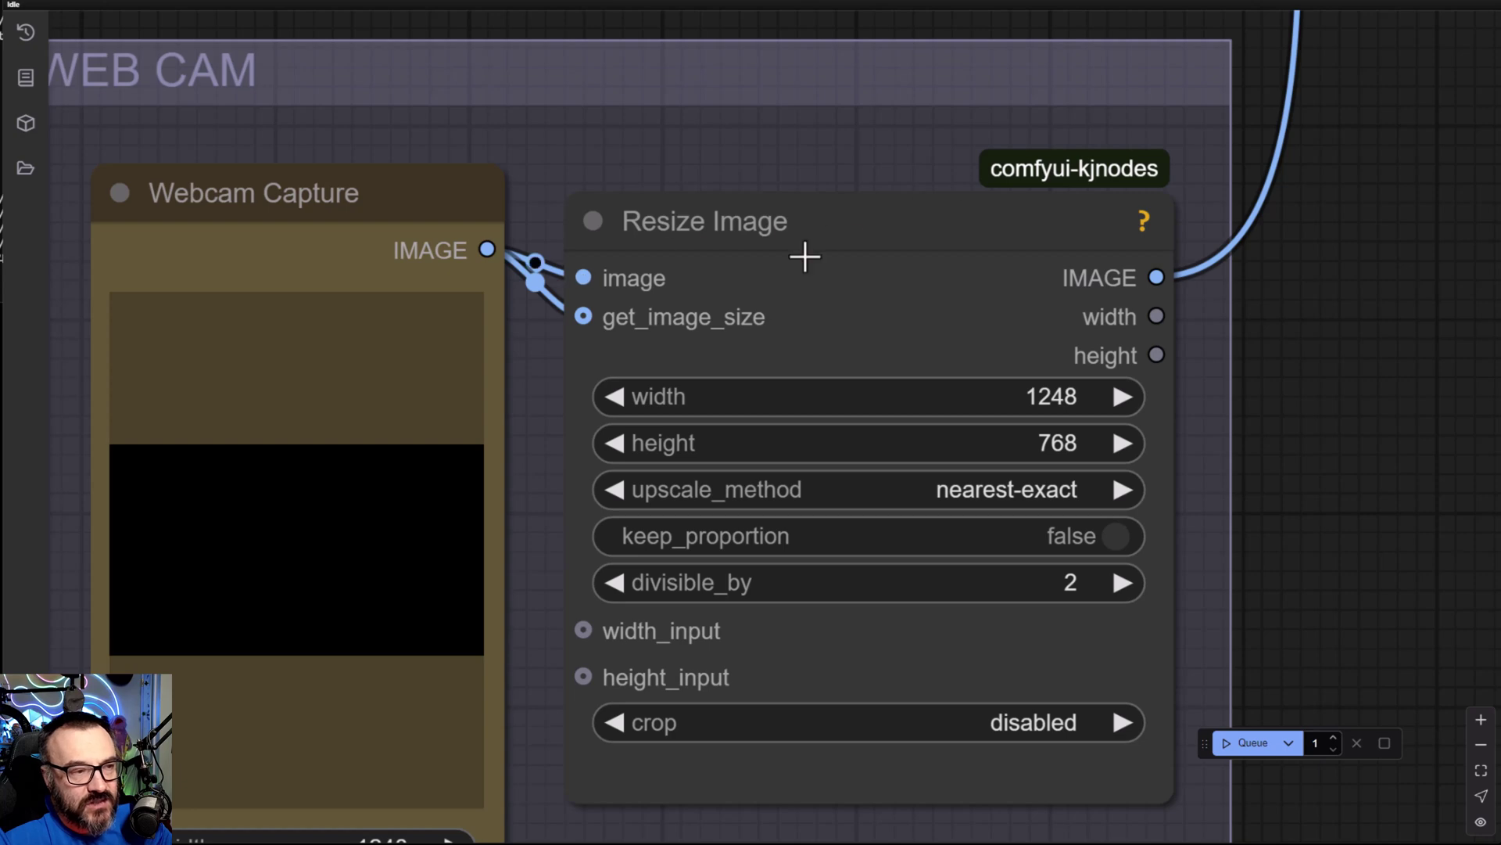
{"action": "scroll", "coordinate": [1290, 398], "scroll_direction": "down", "scroll_amount": 2}
{"action": "scroll", "coordinate": [1315, 434], "scroll_direction": "down", "scroll_amount": 2}
{"action": "left_click_drag", "start_coordinate": [1368, 396], "coordinate": [1083, 575]}
{"action": "left_click_drag", "start_coordinate": [1090, 457], "coordinate": [1013, 833]}
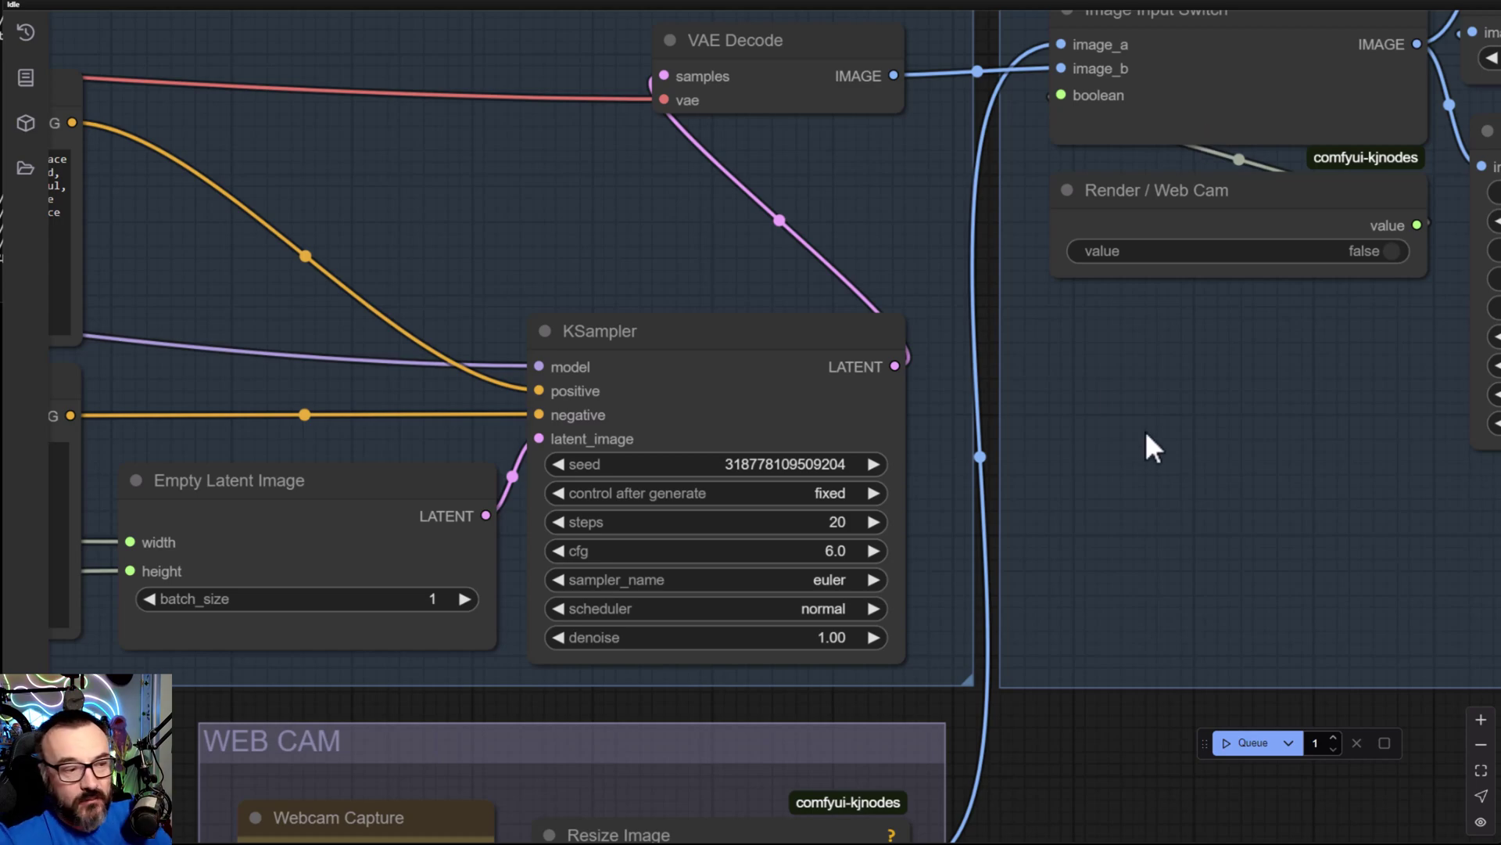
{"action": "left_click_drag", "start_coordinate": [1153, 570], "coordinate": [1273, 70]}
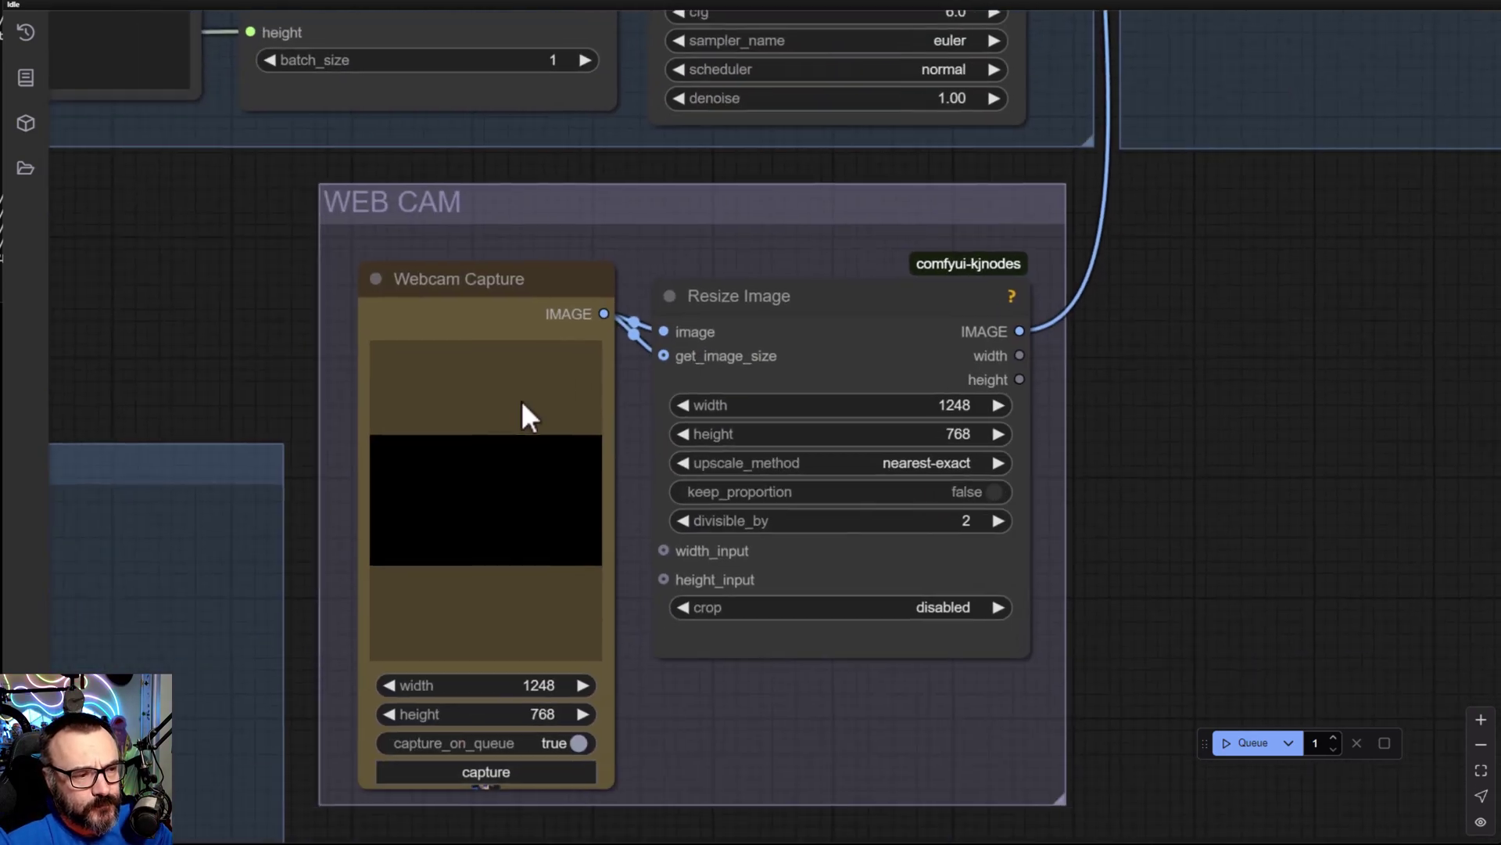
{"action": "left_click_drag", "start_coordinate": [1123, 321], "coordinate": [1215, 766]}
{"action": "left_click_drag", "start_coordinate": [695, 241], "coordinate": [992, 255]}
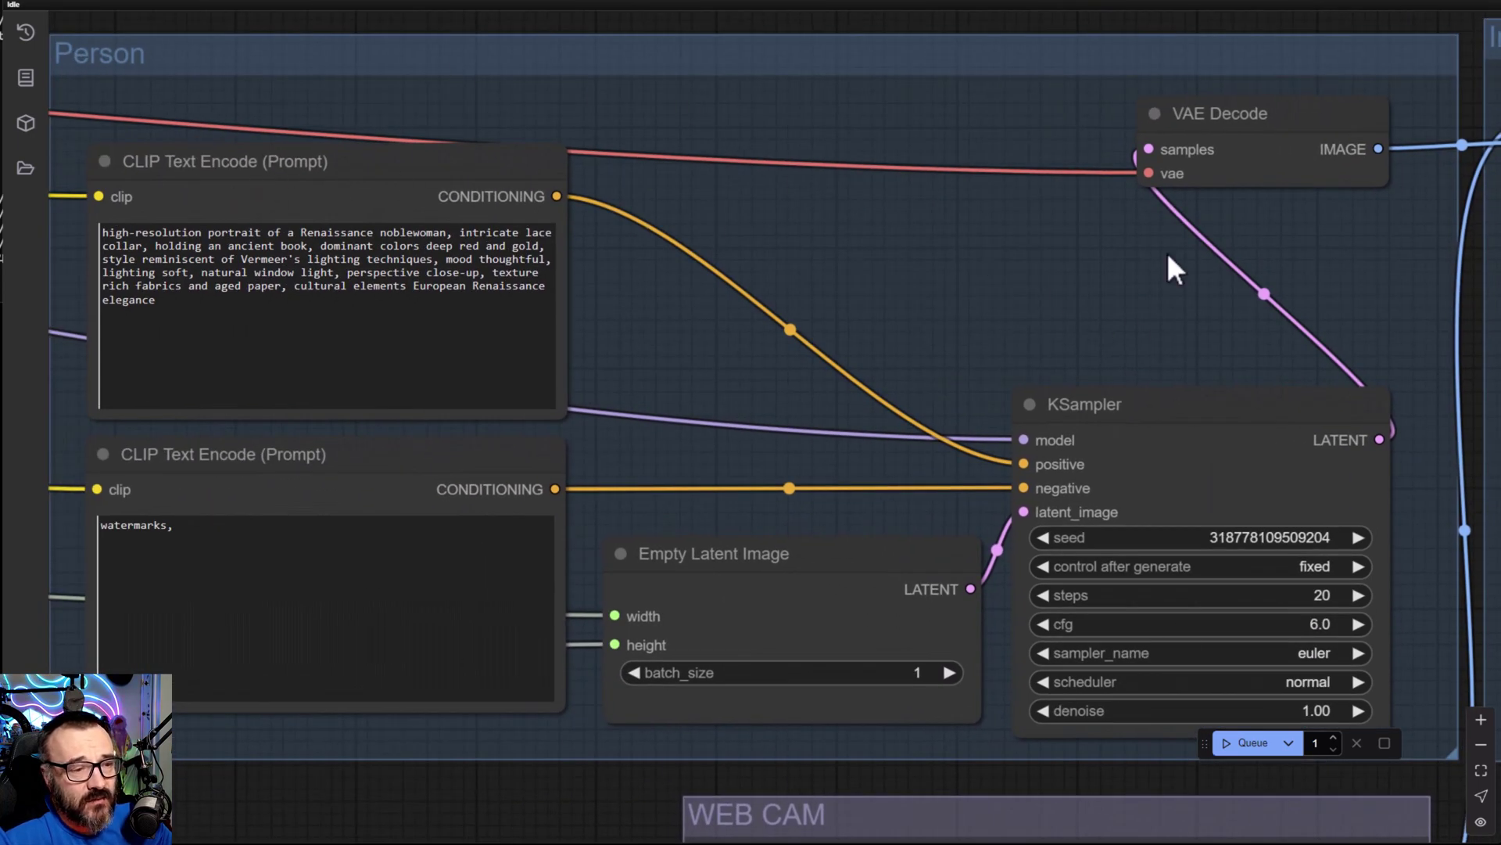
{"action": "left_click_drag", "start_coordinate": [1242, 318], "coordinate": [1048, 321]}
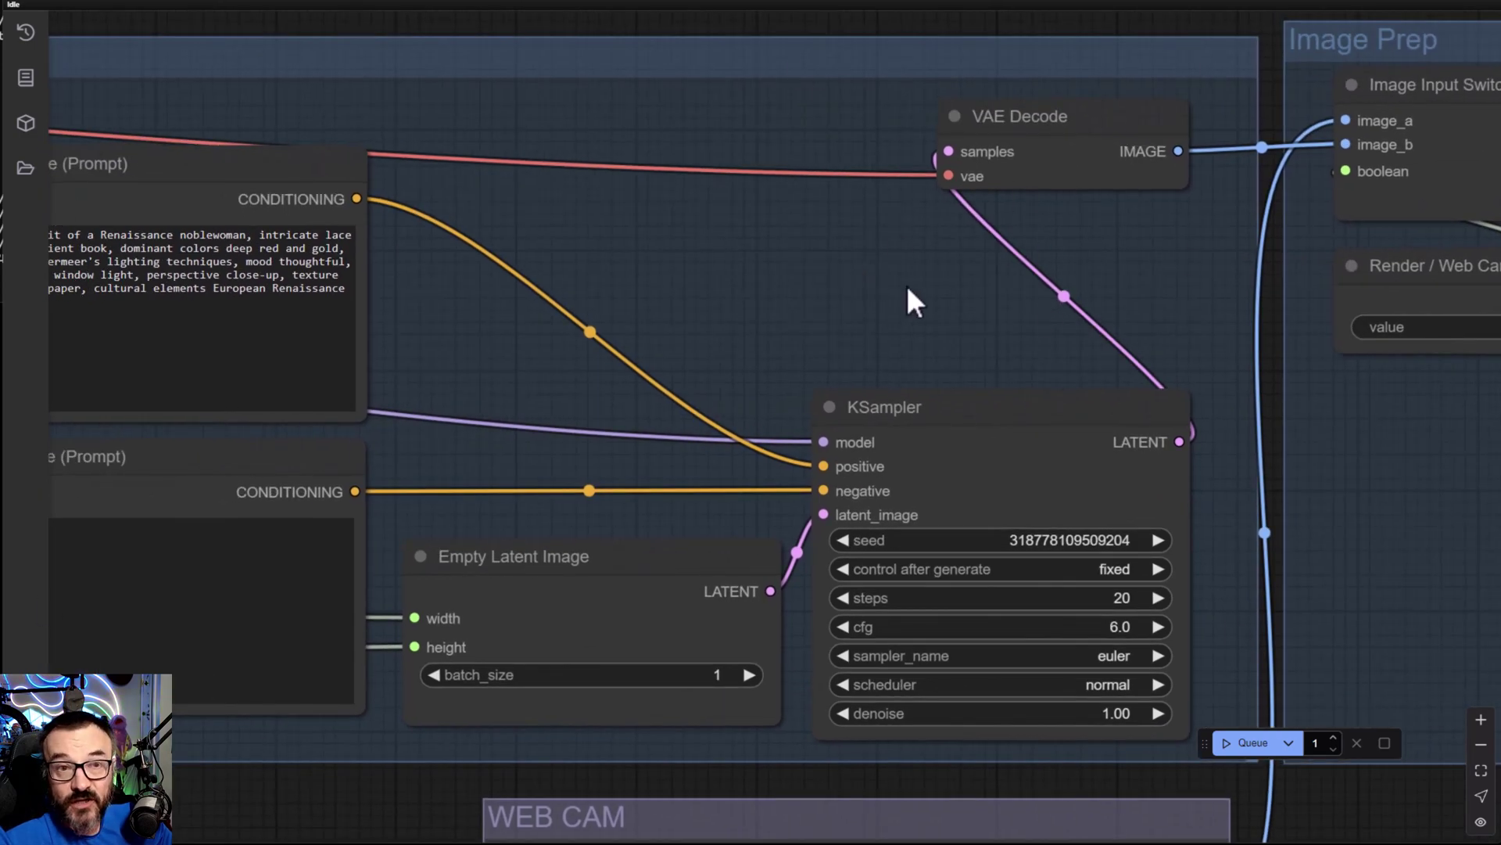
{"action": "left_click_drag", "start_coordinate": [905, 288], "coordinate": [316, 422]}
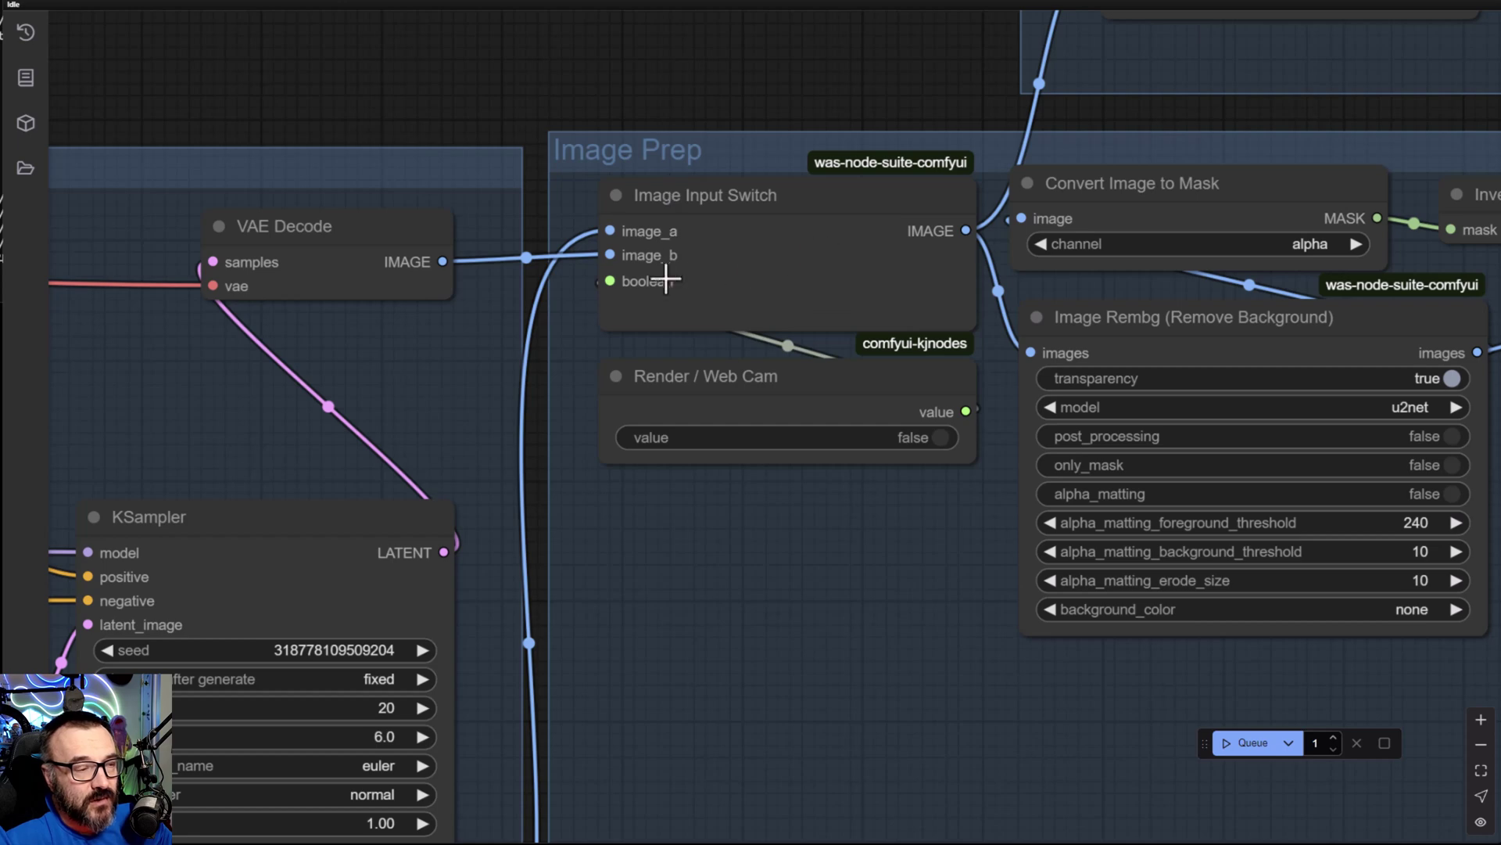
{"action": "left_click_drag", "start_coordinate": [811, 596], "coordinate": [317, 656]}
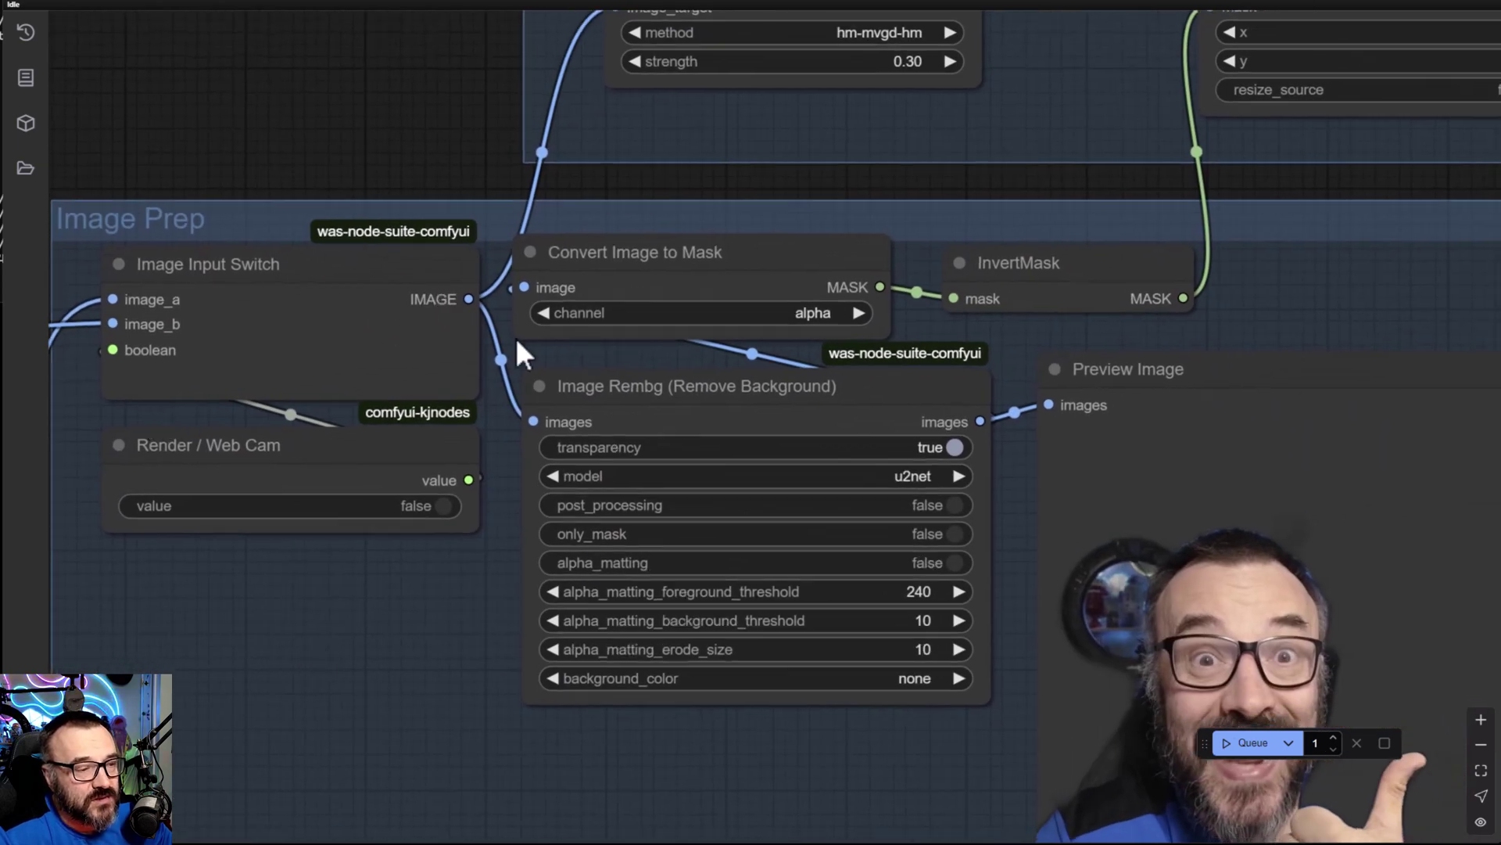
{"action": "left_click_drag", "start_coordinate": [1304, 346], "coordinate": [1149, 205]}
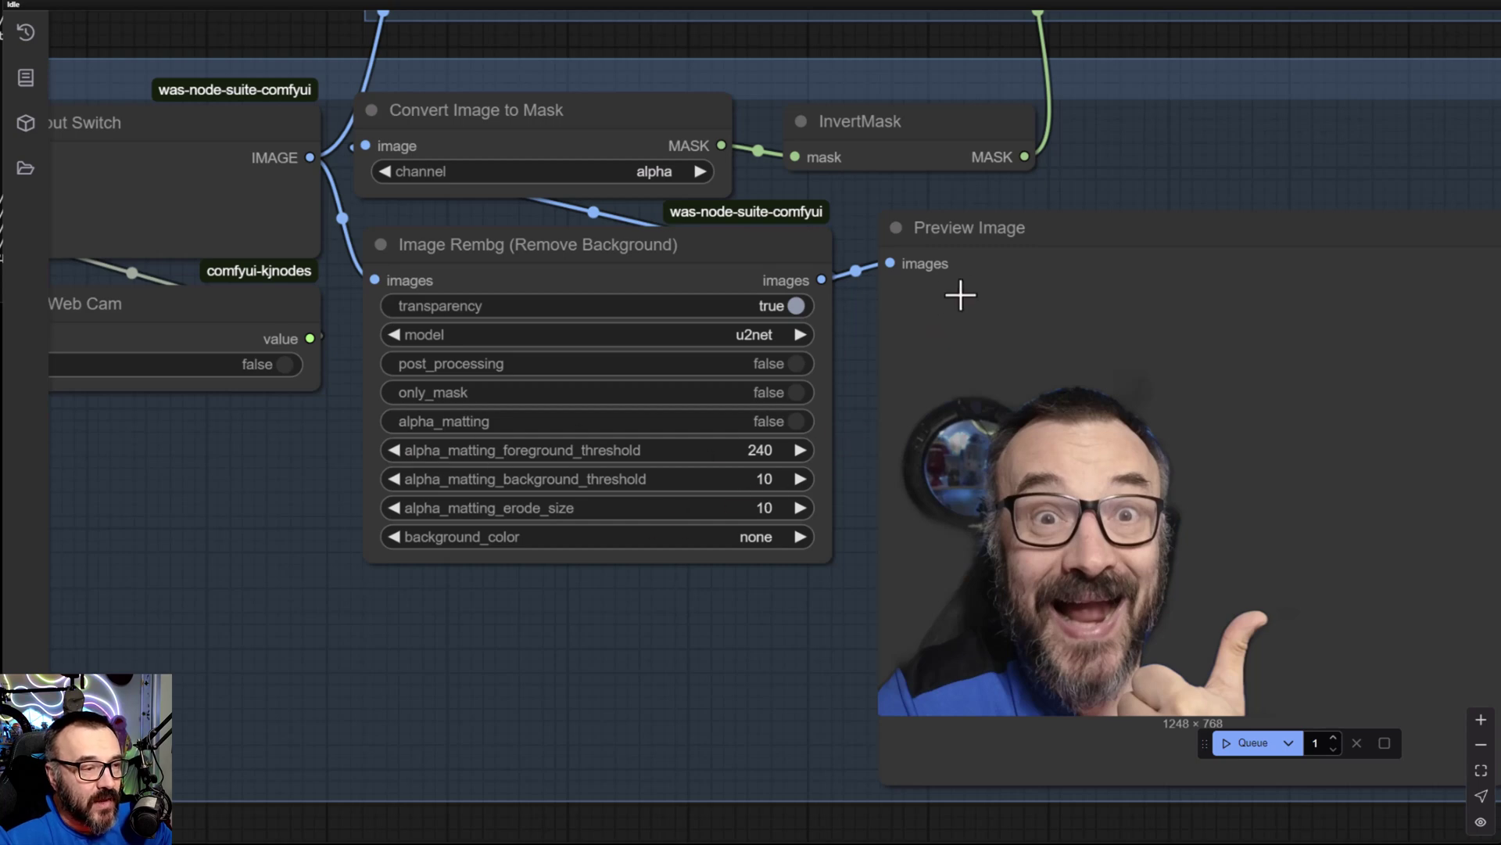
{"action": "left_click_drag", "start_coordinate": [996, 225], "coordinate": [941, 335]}
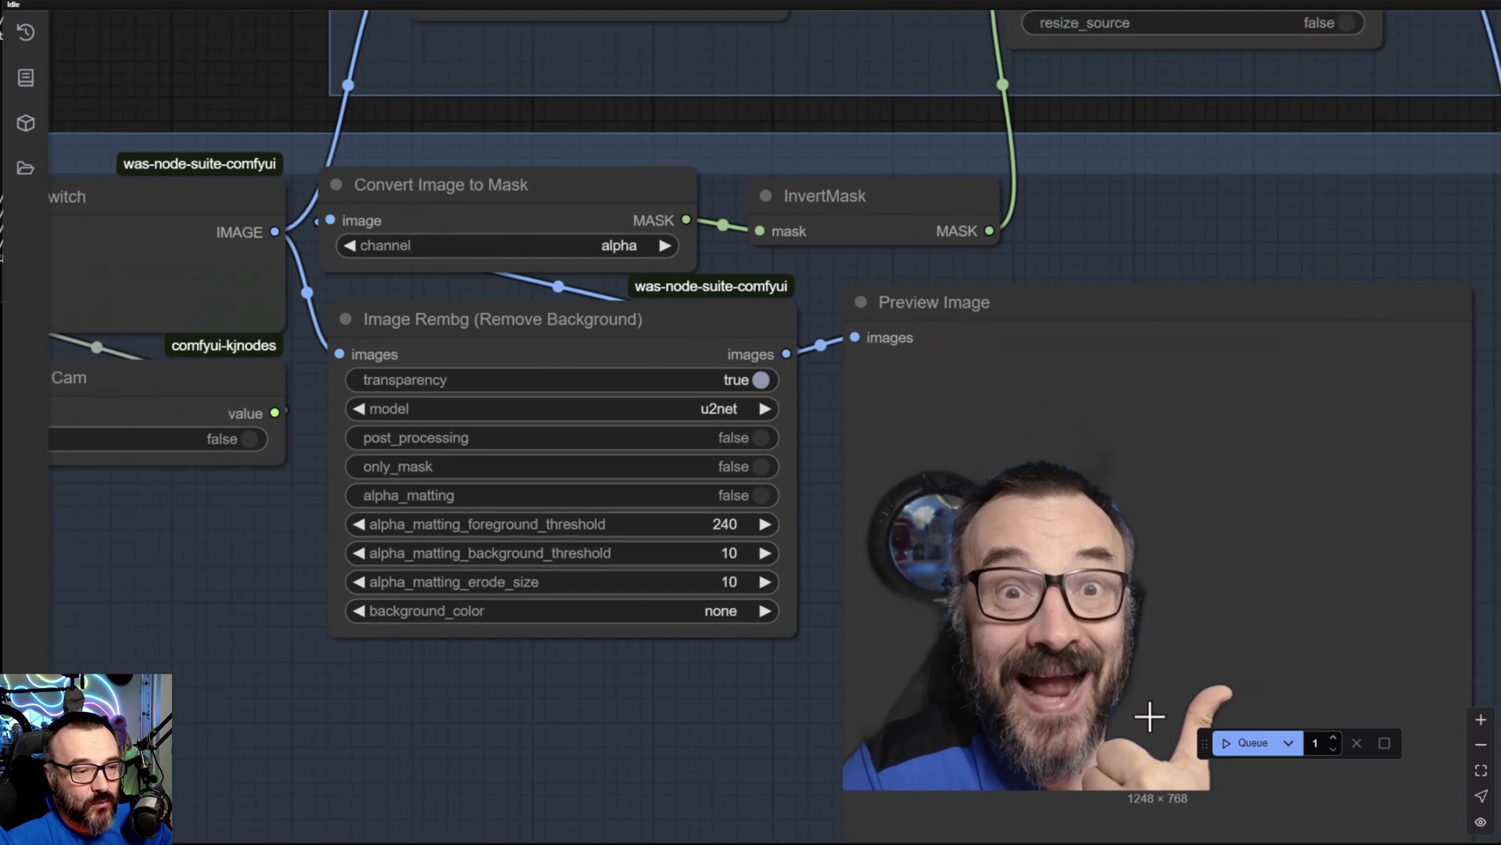
{"action": "left_click_drag", "start_coordinate": [1103, 301], "coordinate": [1243, 383]}
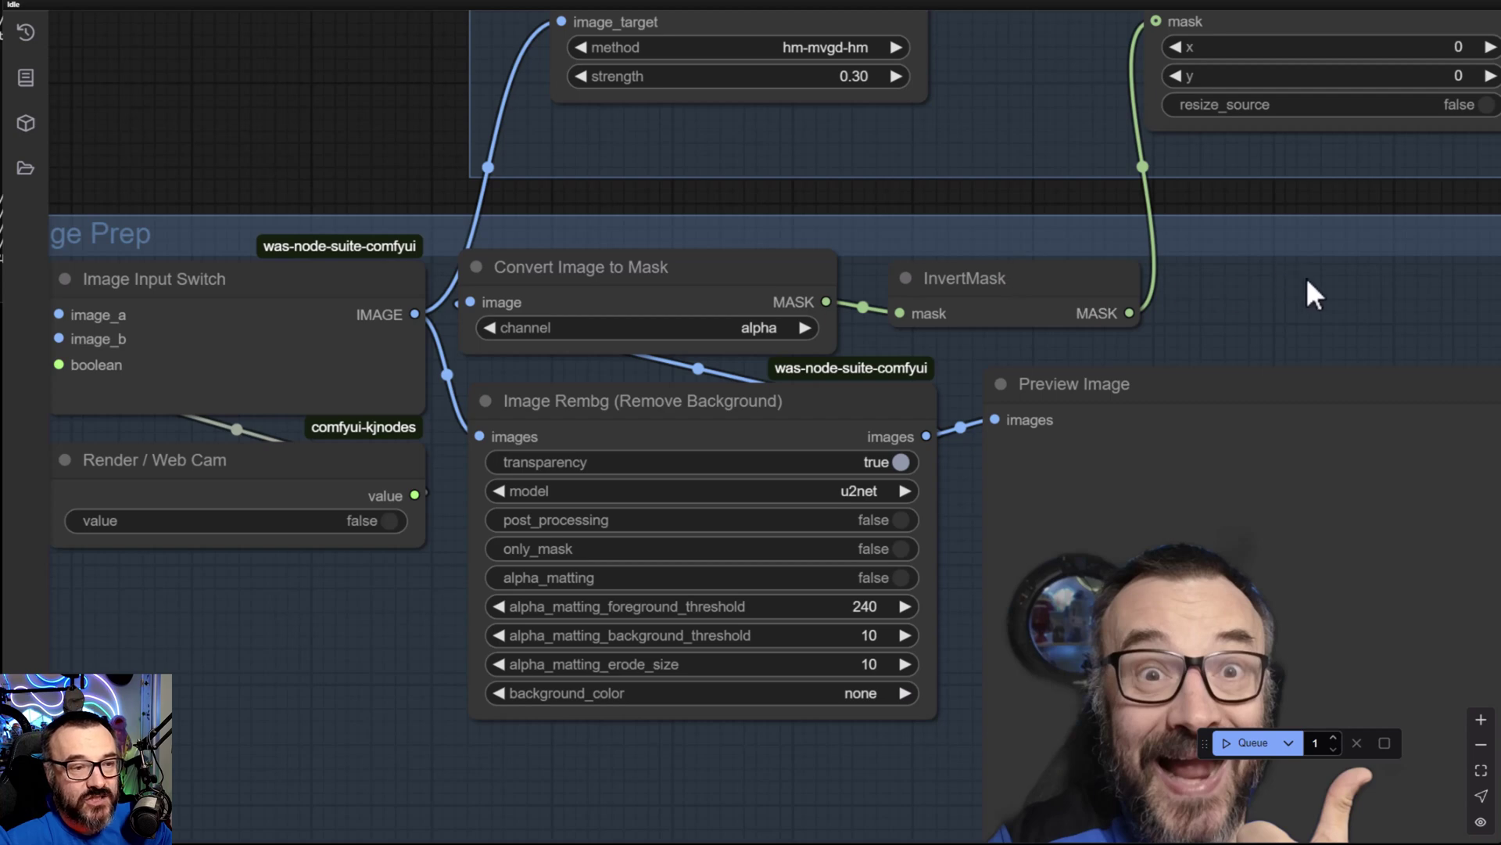
{"action": "left_click_drag", "start_coordinate": [1307, 278], "coordinate": [840, 435]}
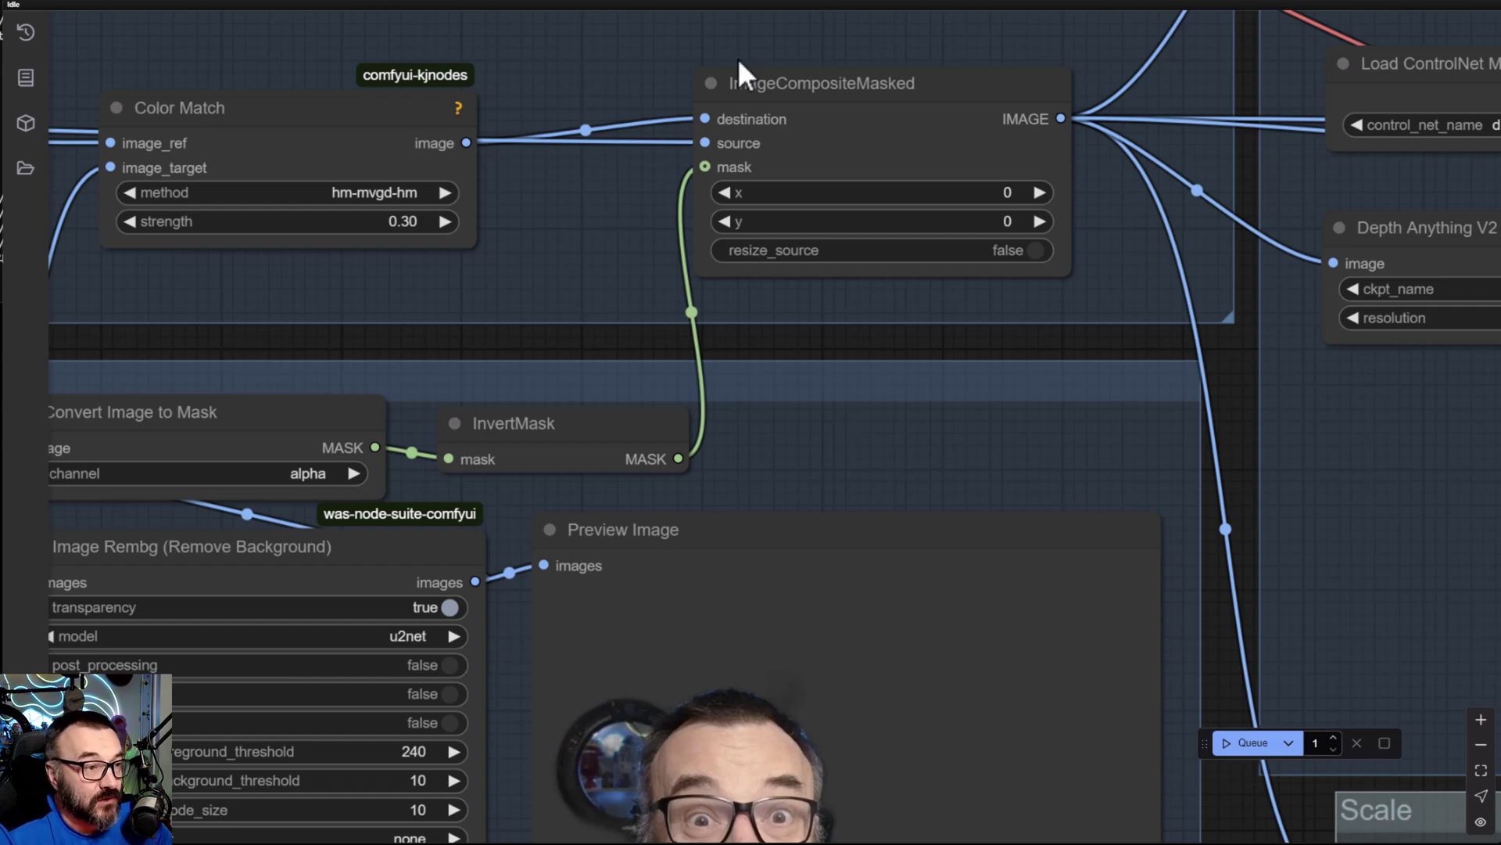
Step: Return past Image Prep to the Merge group and move the Color Match node higher
{"action": "scroll", "coordinate": [560, 262], "scroll_direction": "down", "scroll_amount": 10}
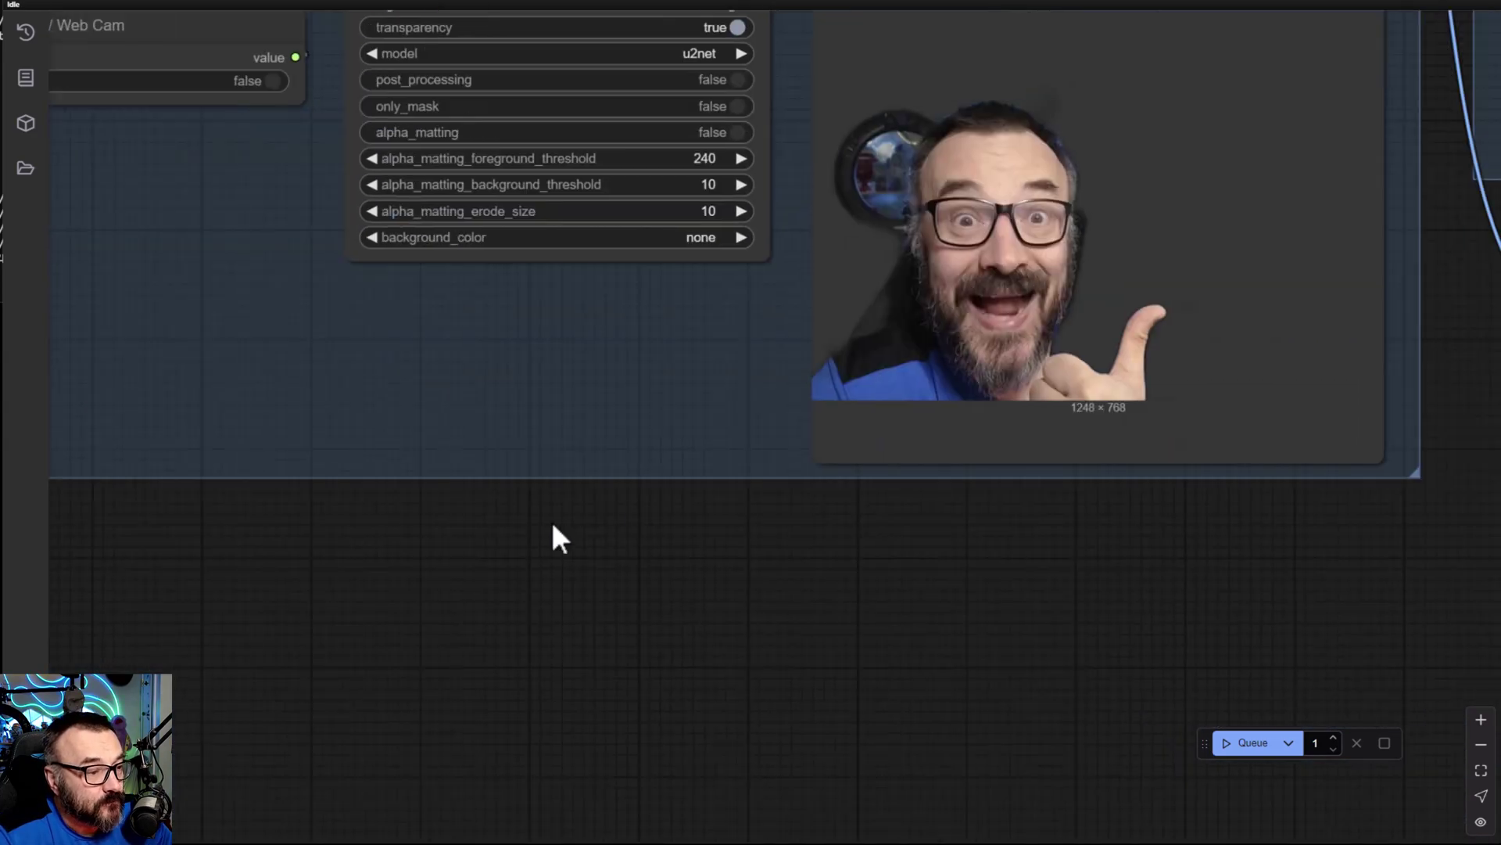
{"action": "left_click_drag", "start_coordinate": [552, 525], "coordinate": [1400, 545]}
{"action": "left_click_drag", "start_coordinate": [848, 311], "coordinate": [530, 714]}
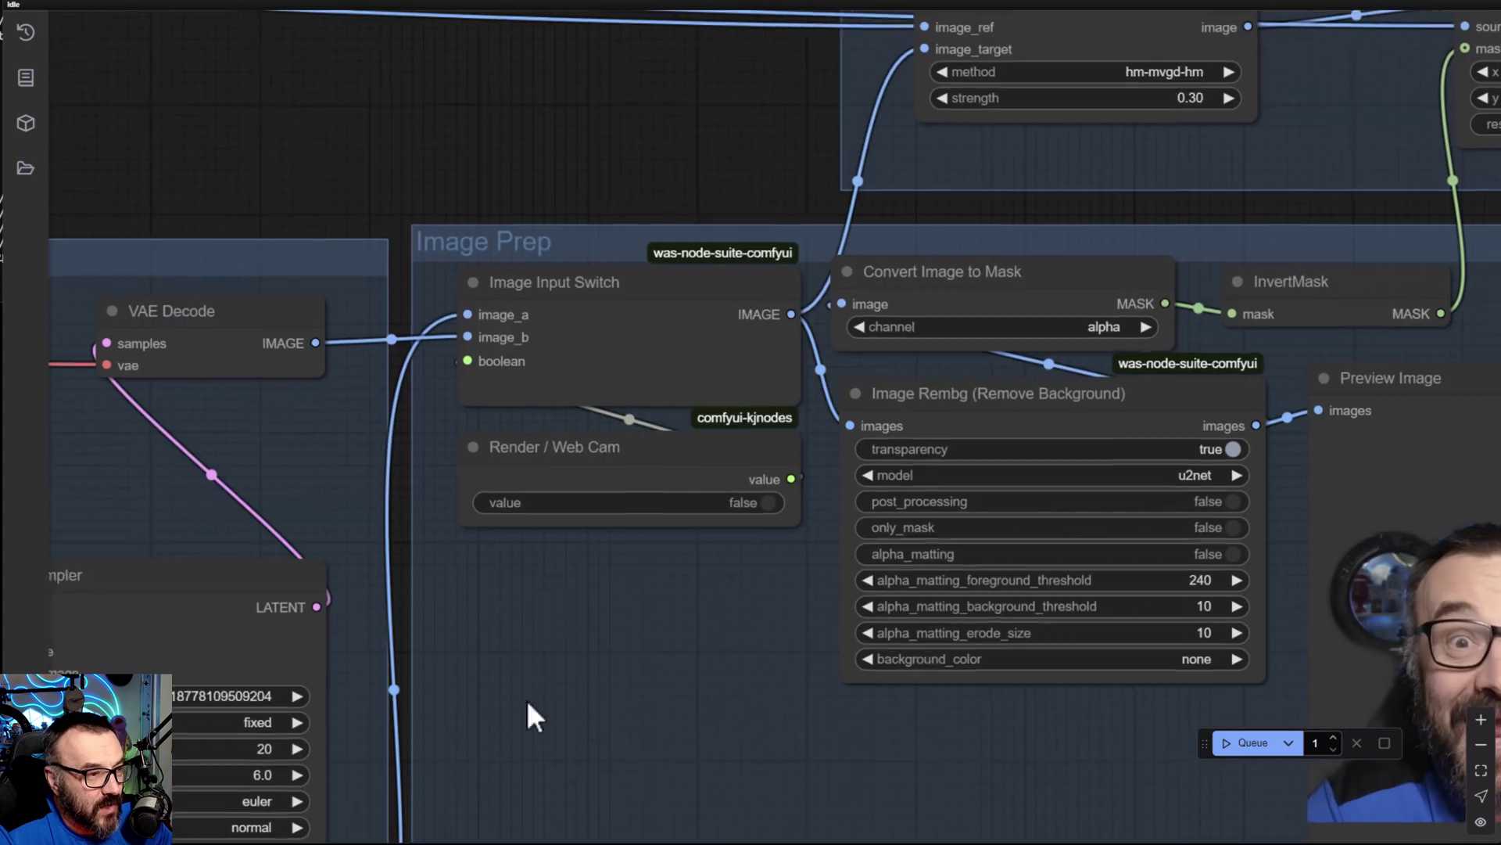
{"action": "left_click_drag", "start_coordinate": [1313, 215], "coordinate": [956, 477]}
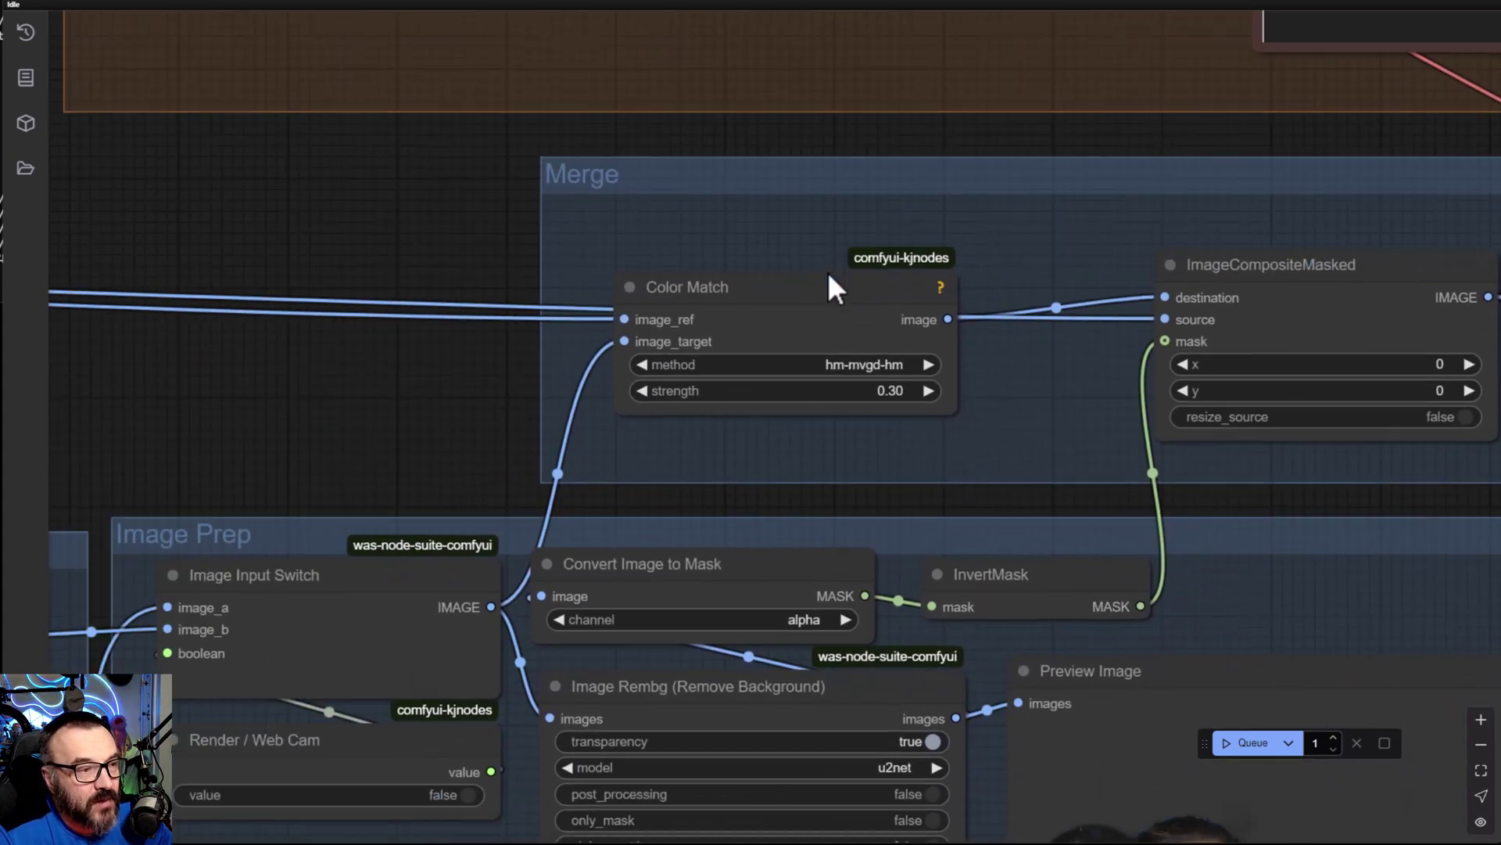
{"action": "left_click_drag", "start_coordinate": [829, 275], "coordinate": [854, 208]}
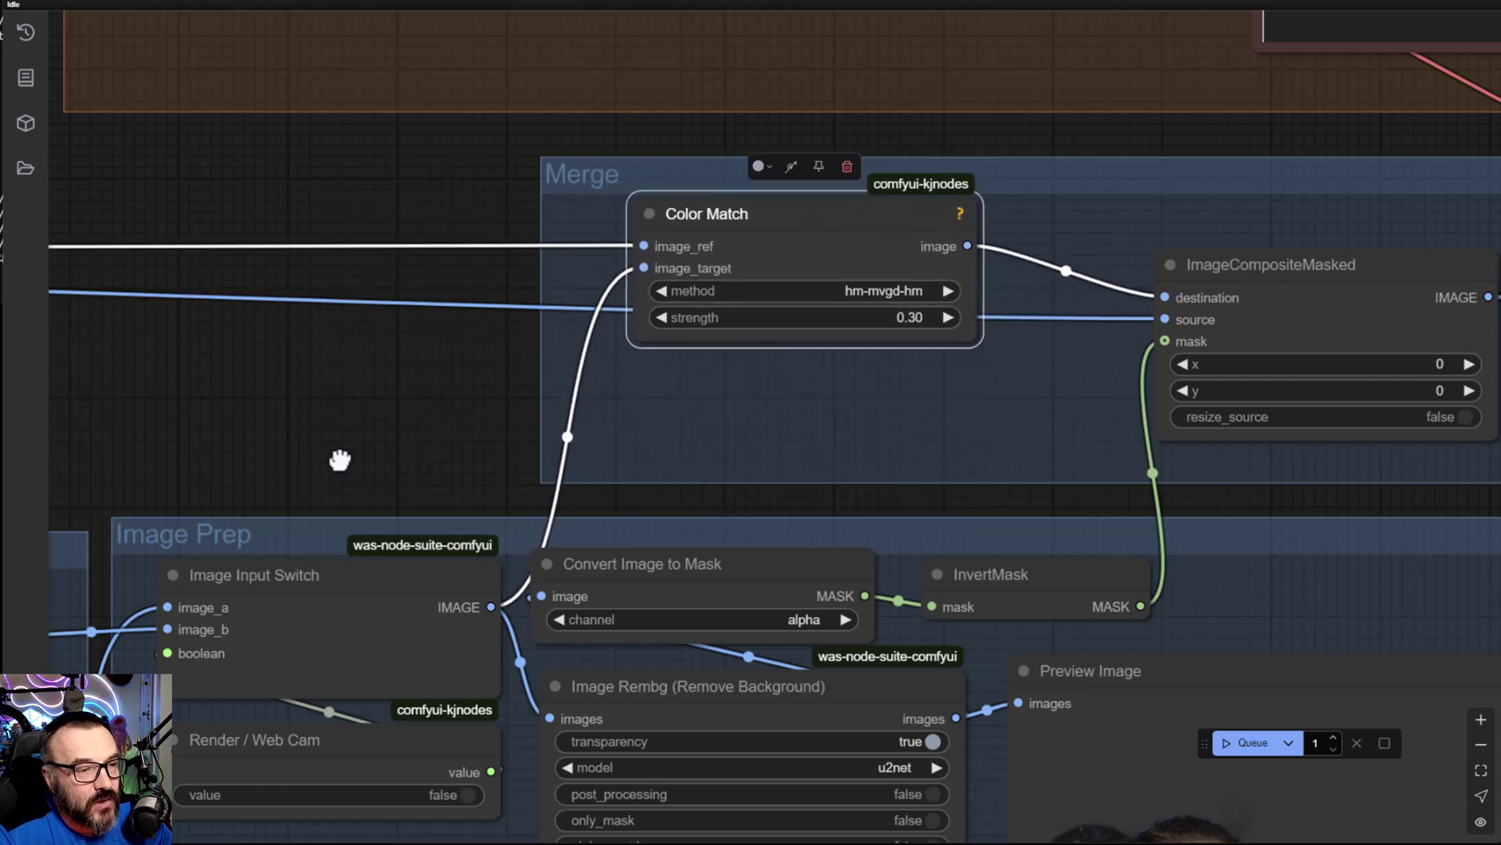
{"action": "left_click_drag", "start_coordinate": [336, 459], "coordinate": [1382, 534]}
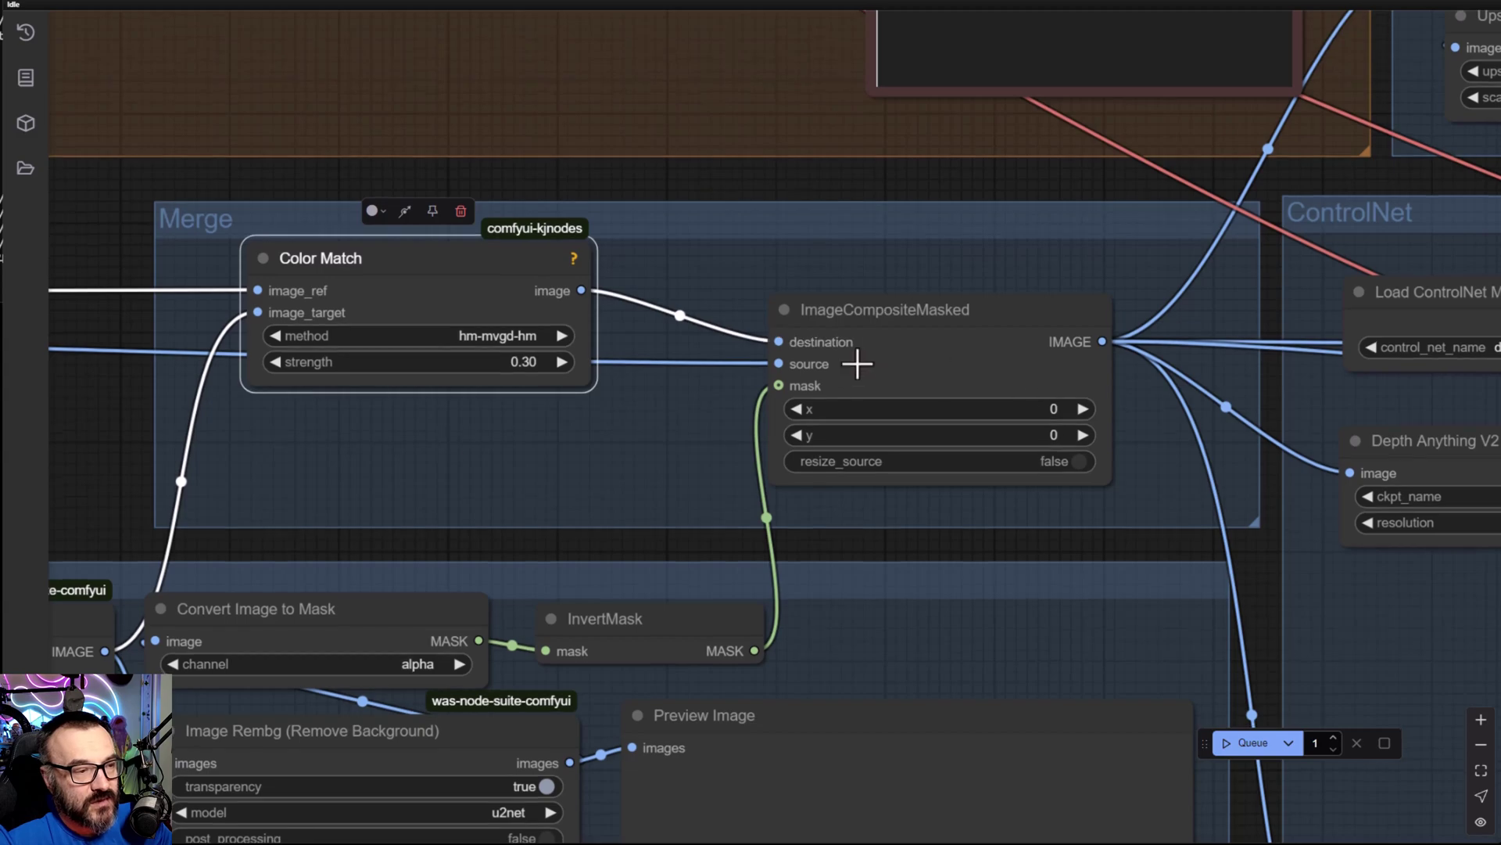
Step: Survey the surrounding groups, lower Color Match slightly, and bring the ControlNet group into view
{"action": "scroll", "coordinate": [767, 399], "scroll_direction": "left", "scroll_amount": 3}
{"action": "scroll", "coordinate": [1016, 484], "scroll_direction": "down", "scroll_amount": 4}
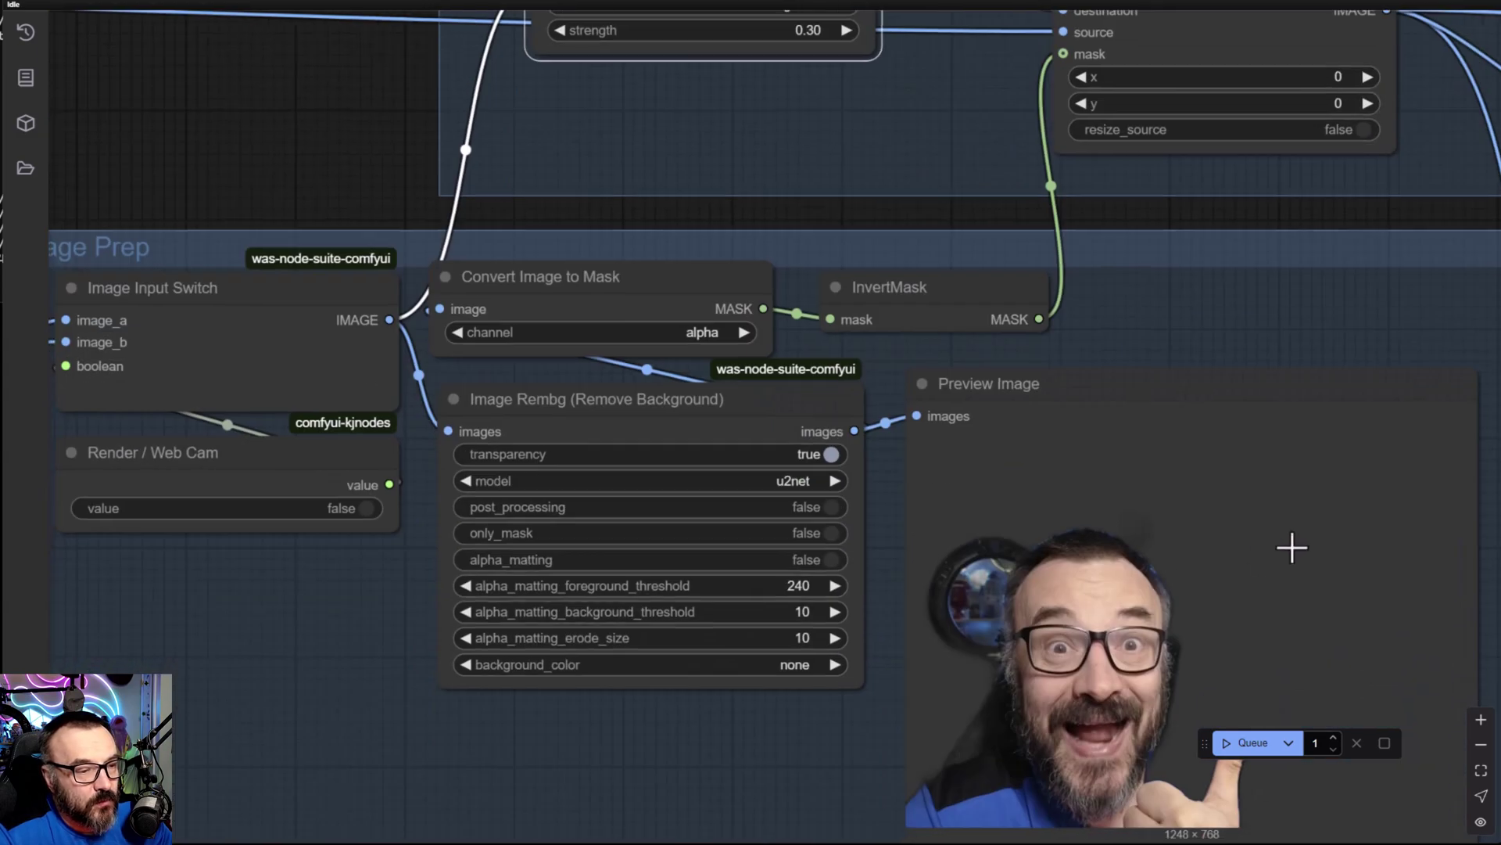
{"action": "scroll", "coordinate": [811, 350], "scroll_direction": "down", "scroll_amount": 3}
{"action": "left_click_drag", "start_coordinate": [810, 350], "coordinate": [1416, 440]}
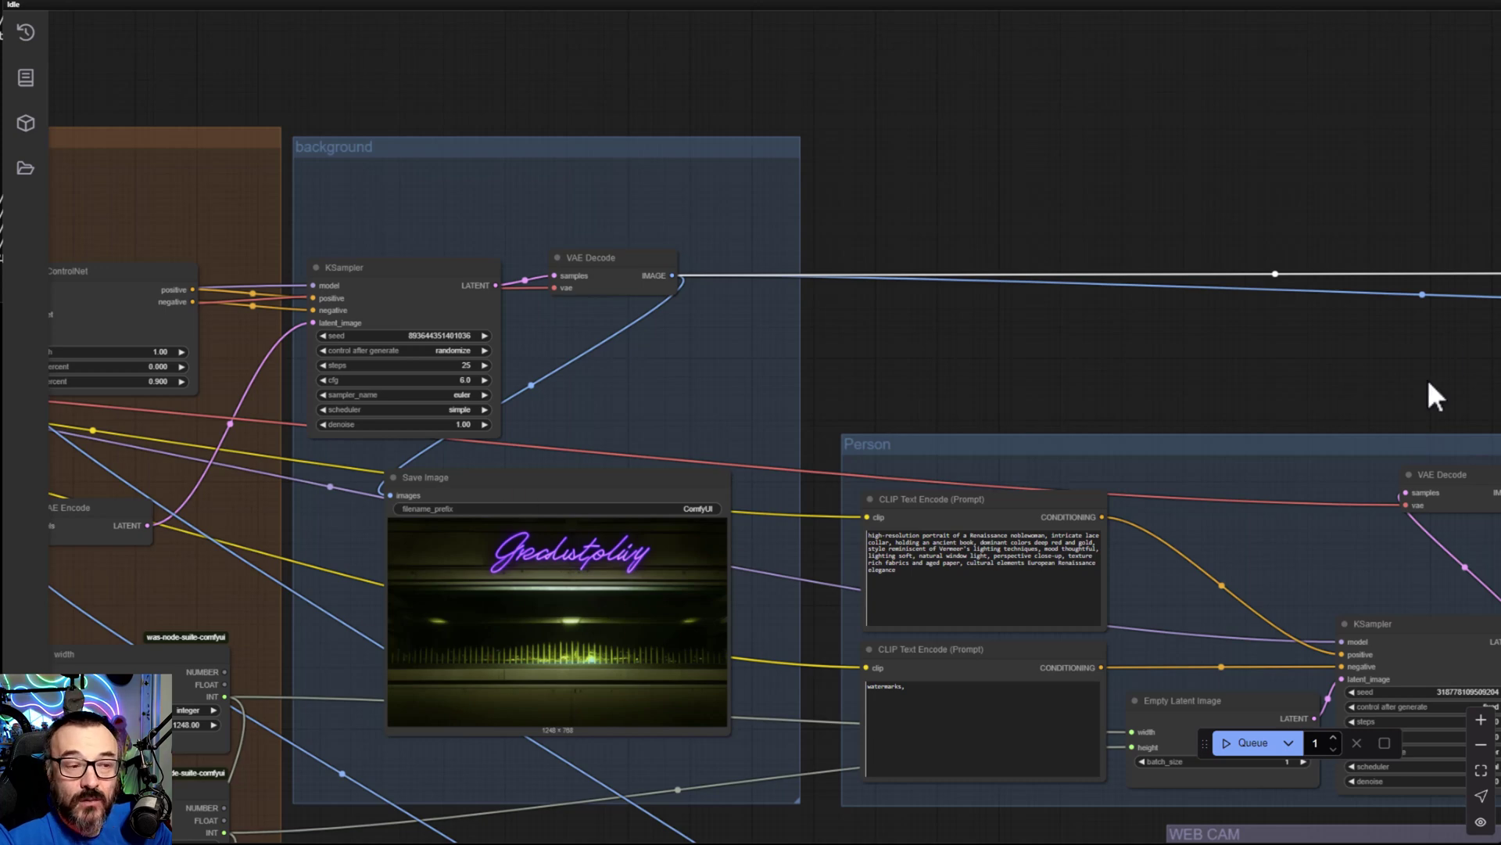
{"action": "left_click_drag", "start_coordinate": [1408, 383], "coordinate": [95, 430]}
{"action": "scroll", "coordinate": [732, 411], "scroll_direction": "up", "scroll_amount": 5}
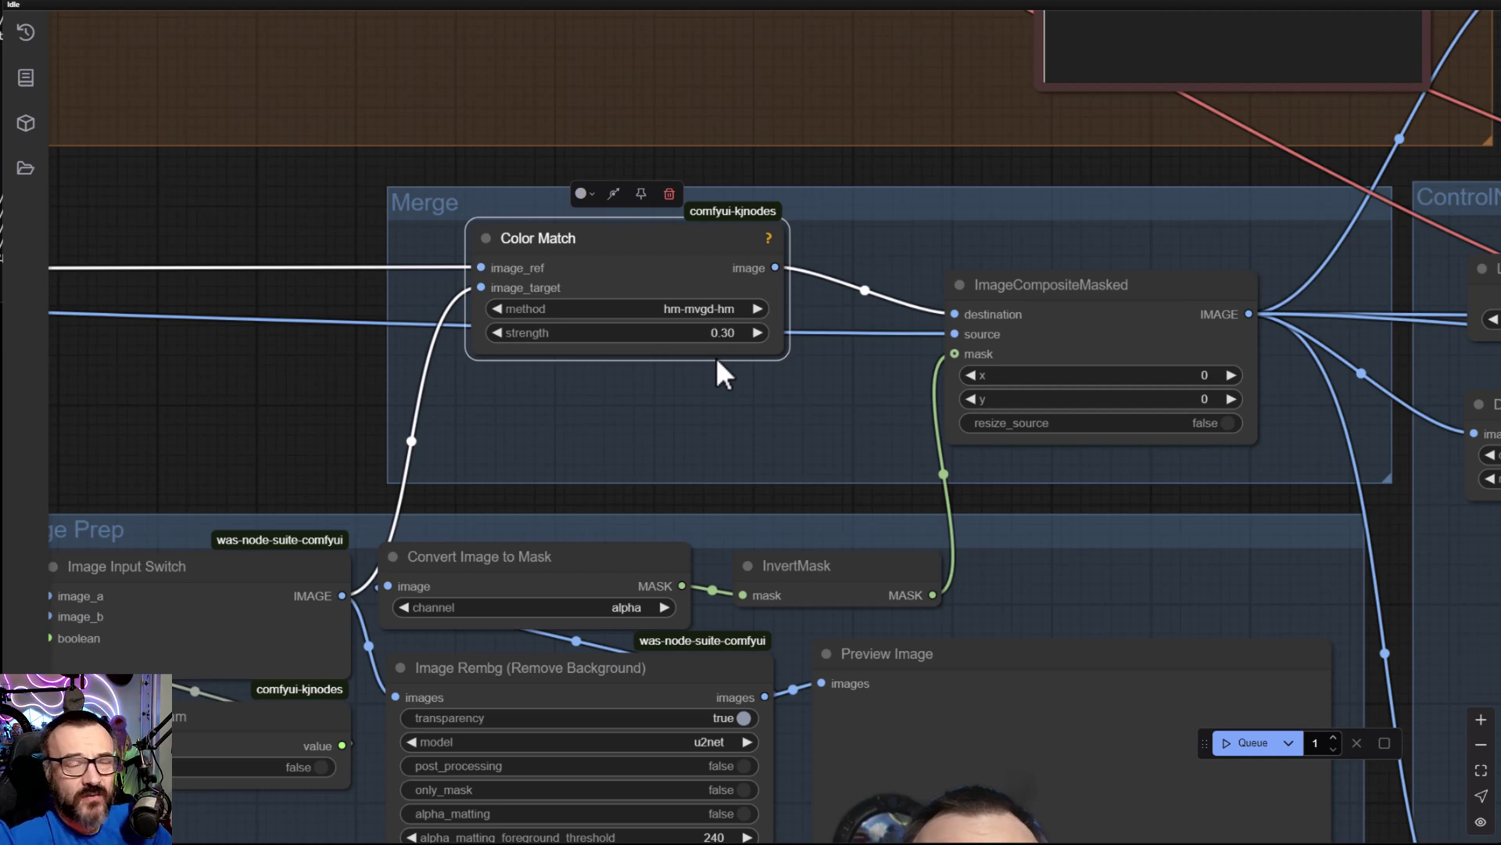
{"action": "left_click_drag", "start_coordinate": [709, 233], "coordinate": [706, 268]}
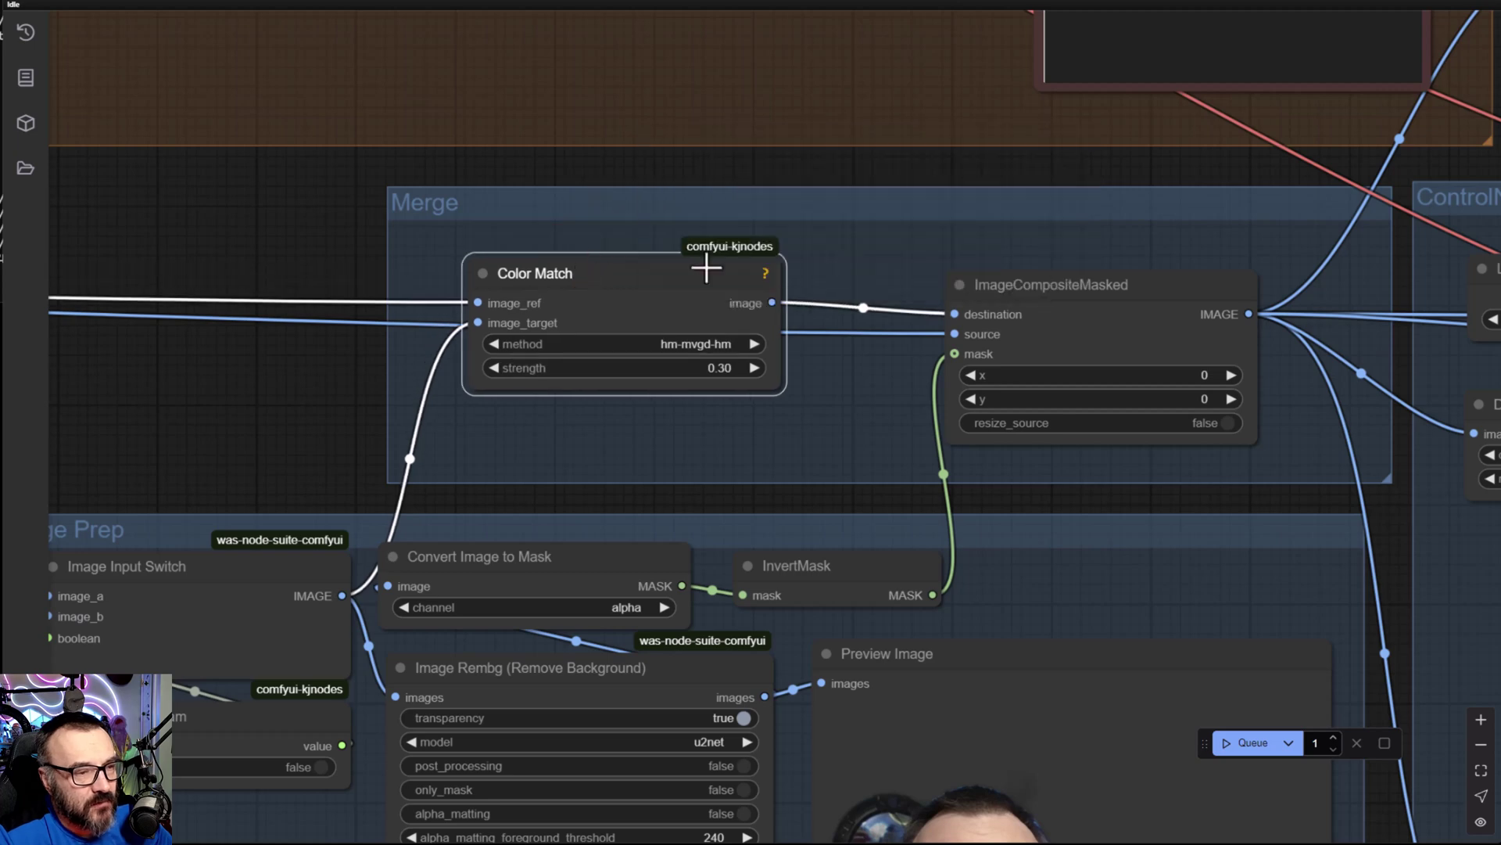
{"action": "left_click_drag", "start_coordinate": [1217, 281], "coordinate": [756, 245]}
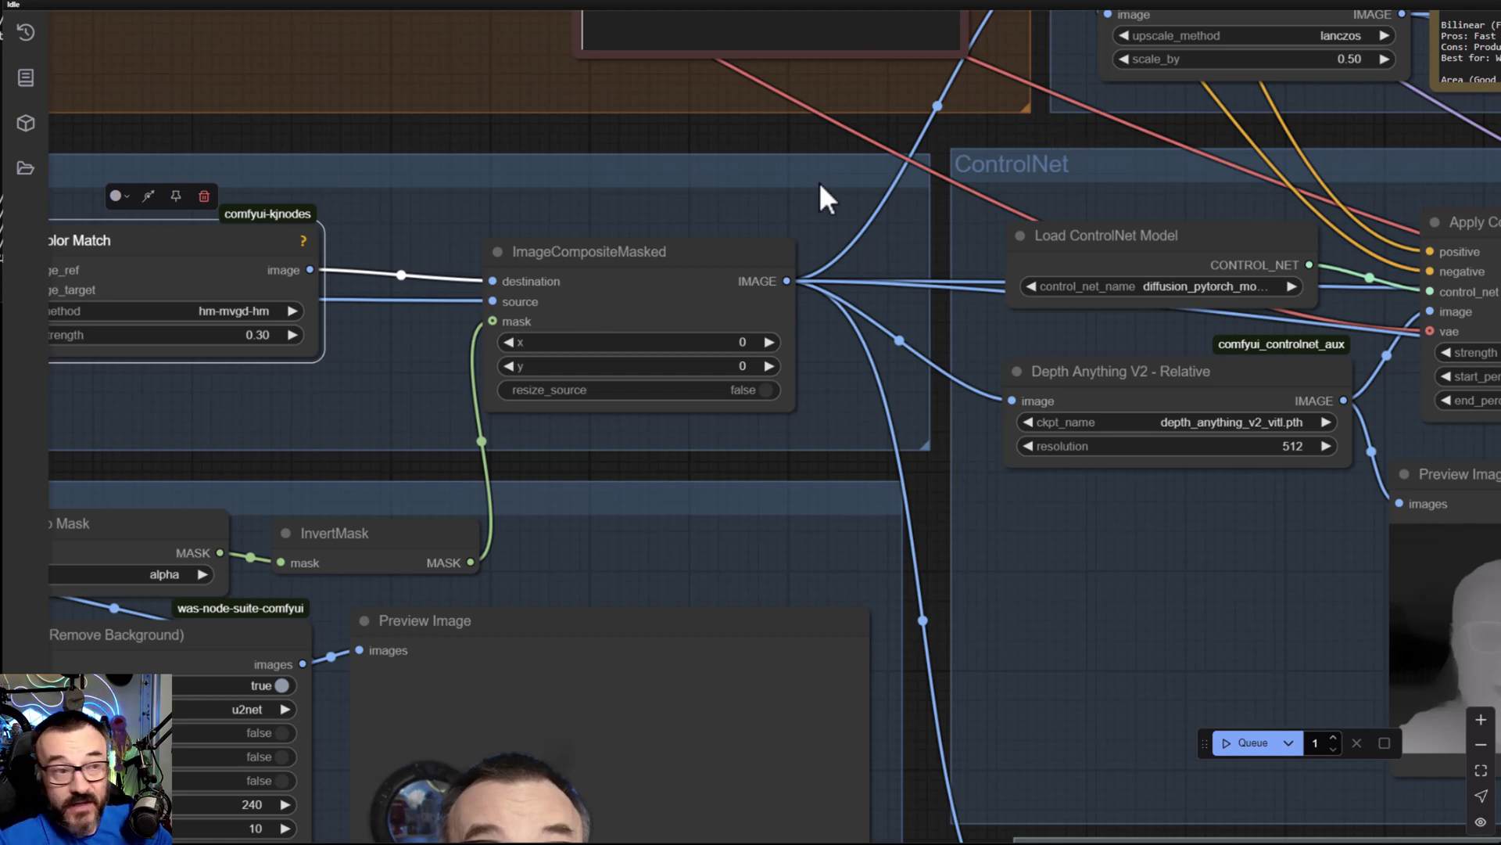
{"action": "left_click_drag", "start_coordinate": [864, 381], "coordinate": [405, 554]}
{"action": "scroll", "coordinate": [779, 450], "scroll_direction": "down", "scroll_amount": 4}
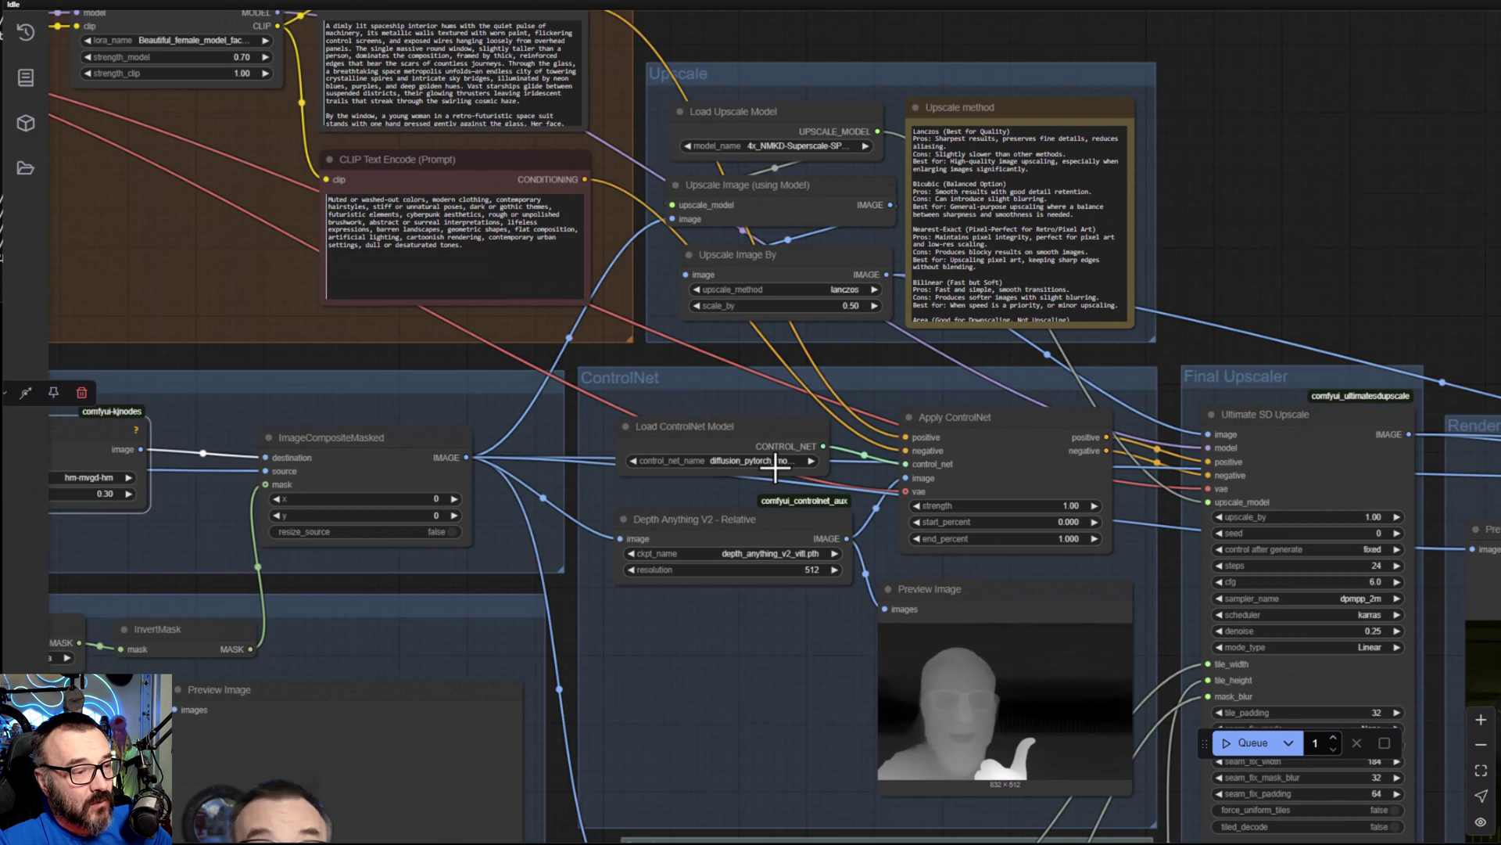
{"action": "left_click_drag", "start_coordinate": [707, 561], "coordinate": [375, 310]}
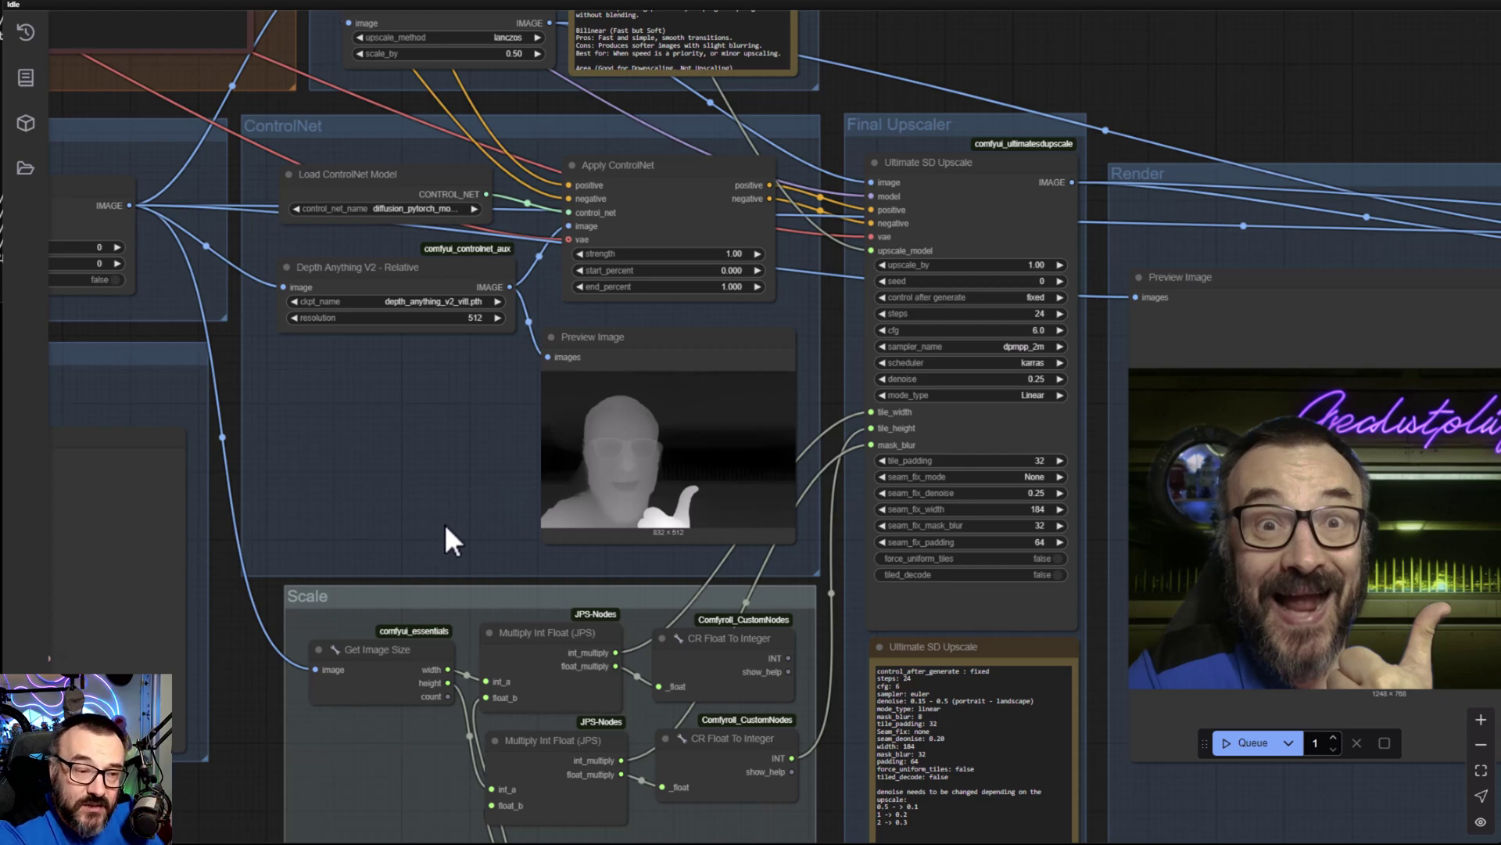
{"action": "scroll", "coordinate": [1240, 446], "scroll_direction": "up", "scroll_amount": 12}
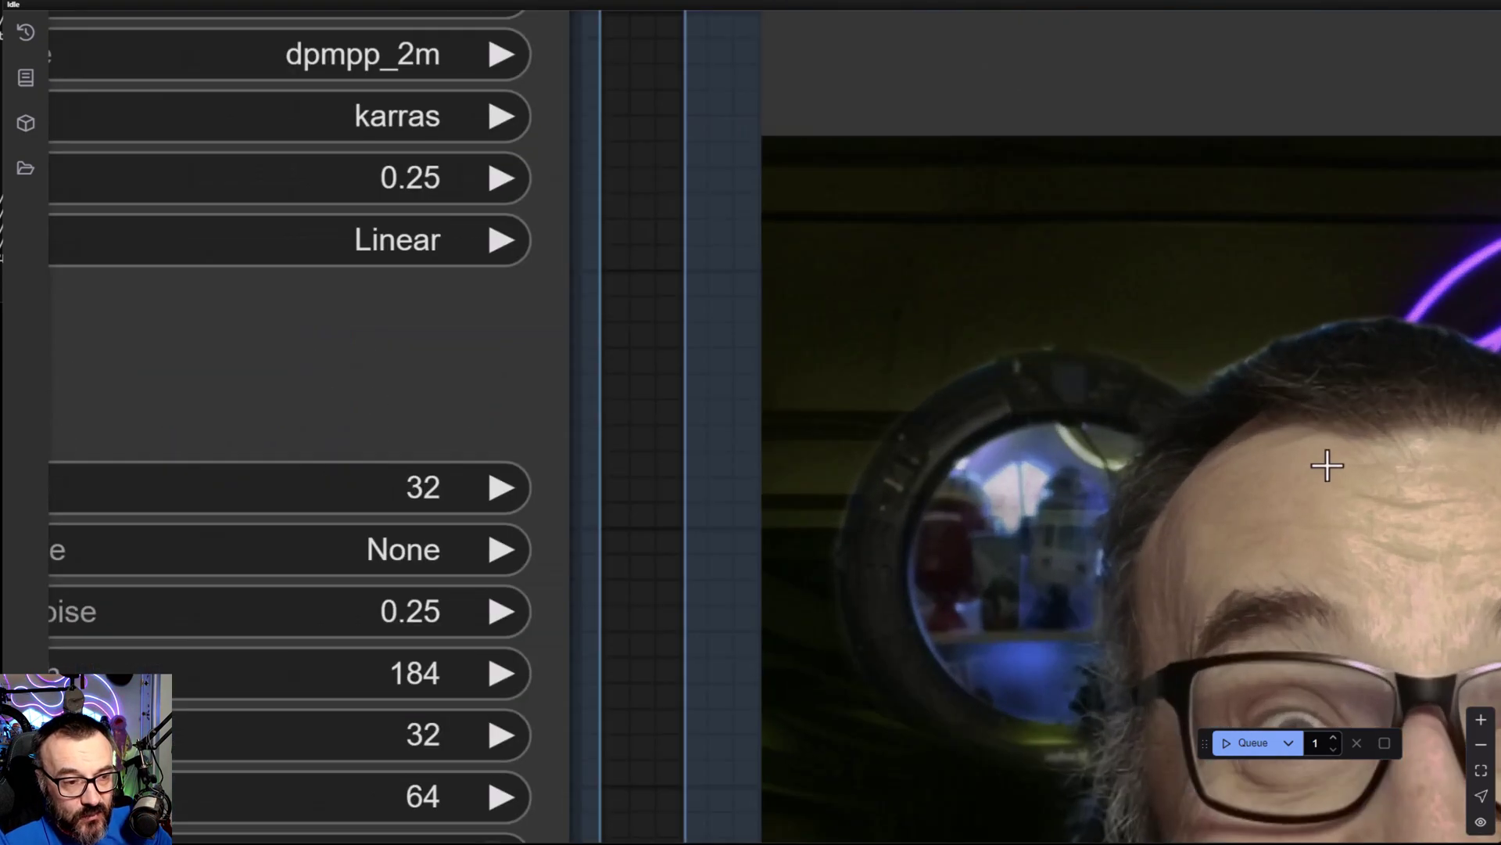
{"action": "left_click_drag", "start_coordinate": [1328, 466], "coordinate": [493, 267]}
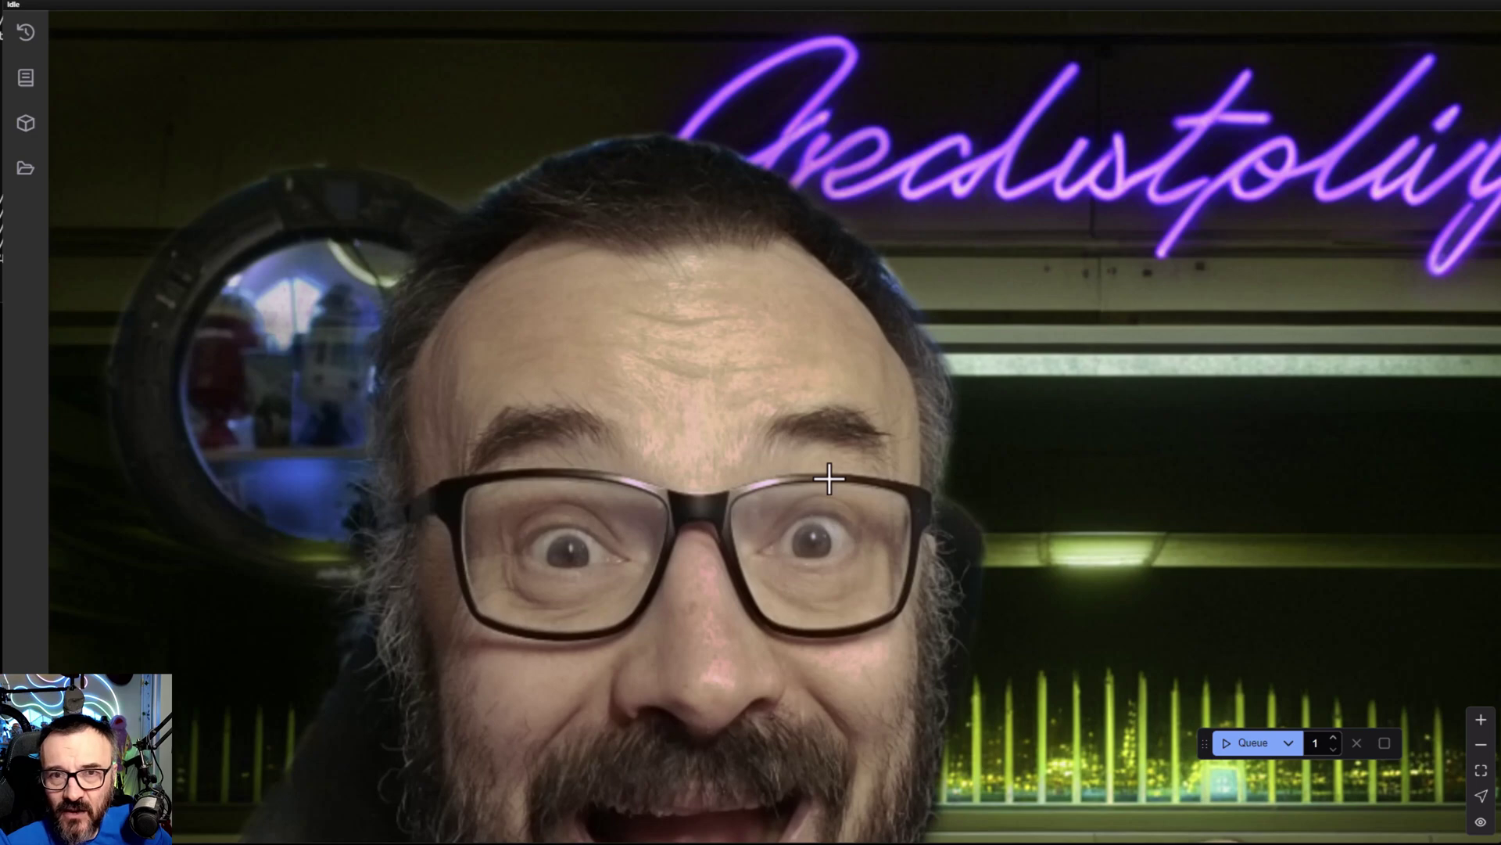
{"action": "scroll", "coordinate": [559, 280], "scroll_direction": "down", "scroll_amount": 5}
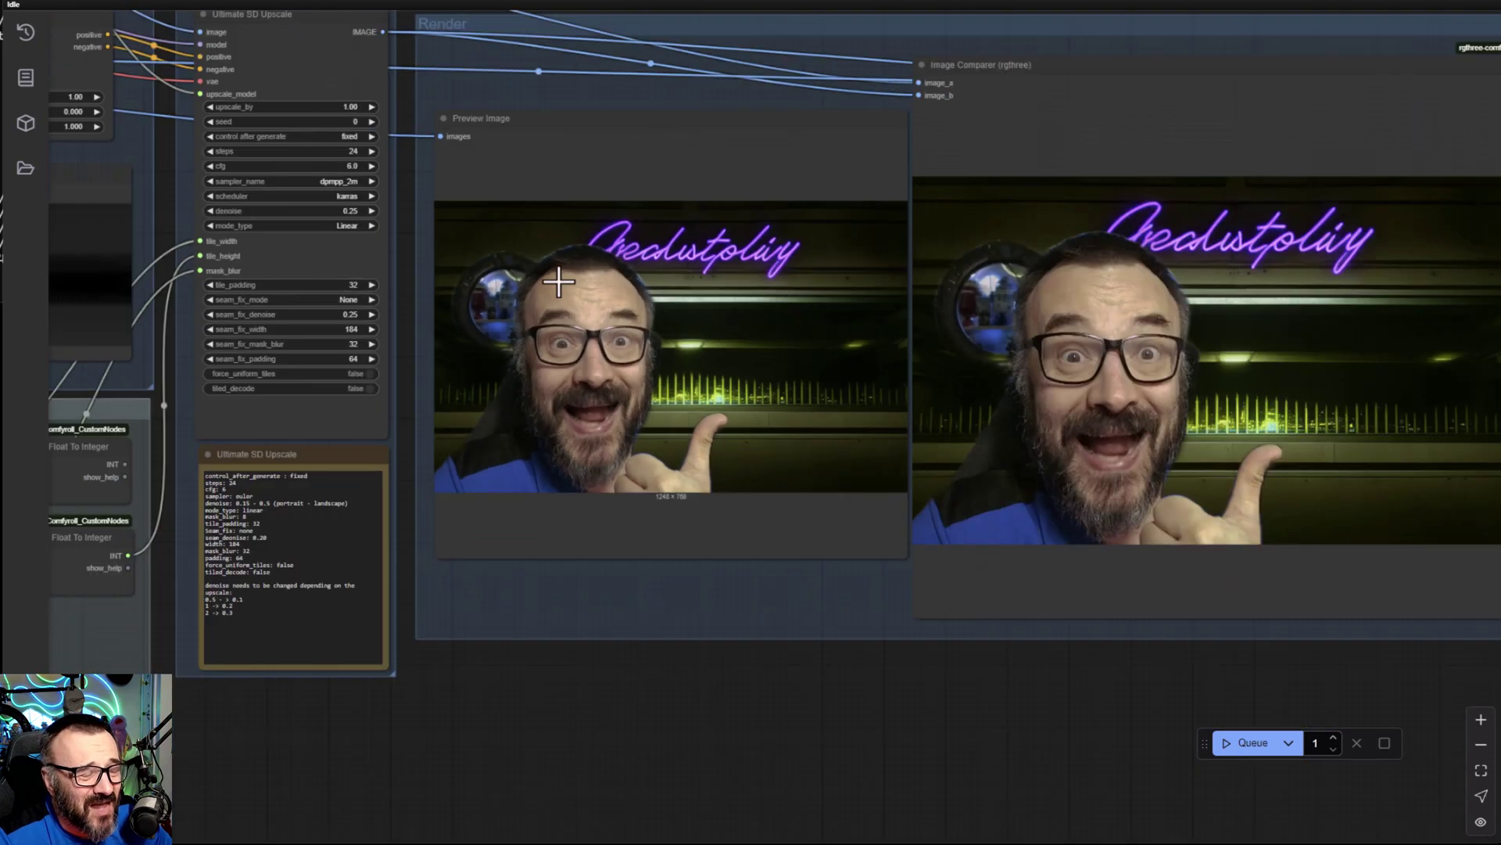
{"action": "left_click_drag", "start_coordinate": [1116, 286], "coordinate": [700, 277]}
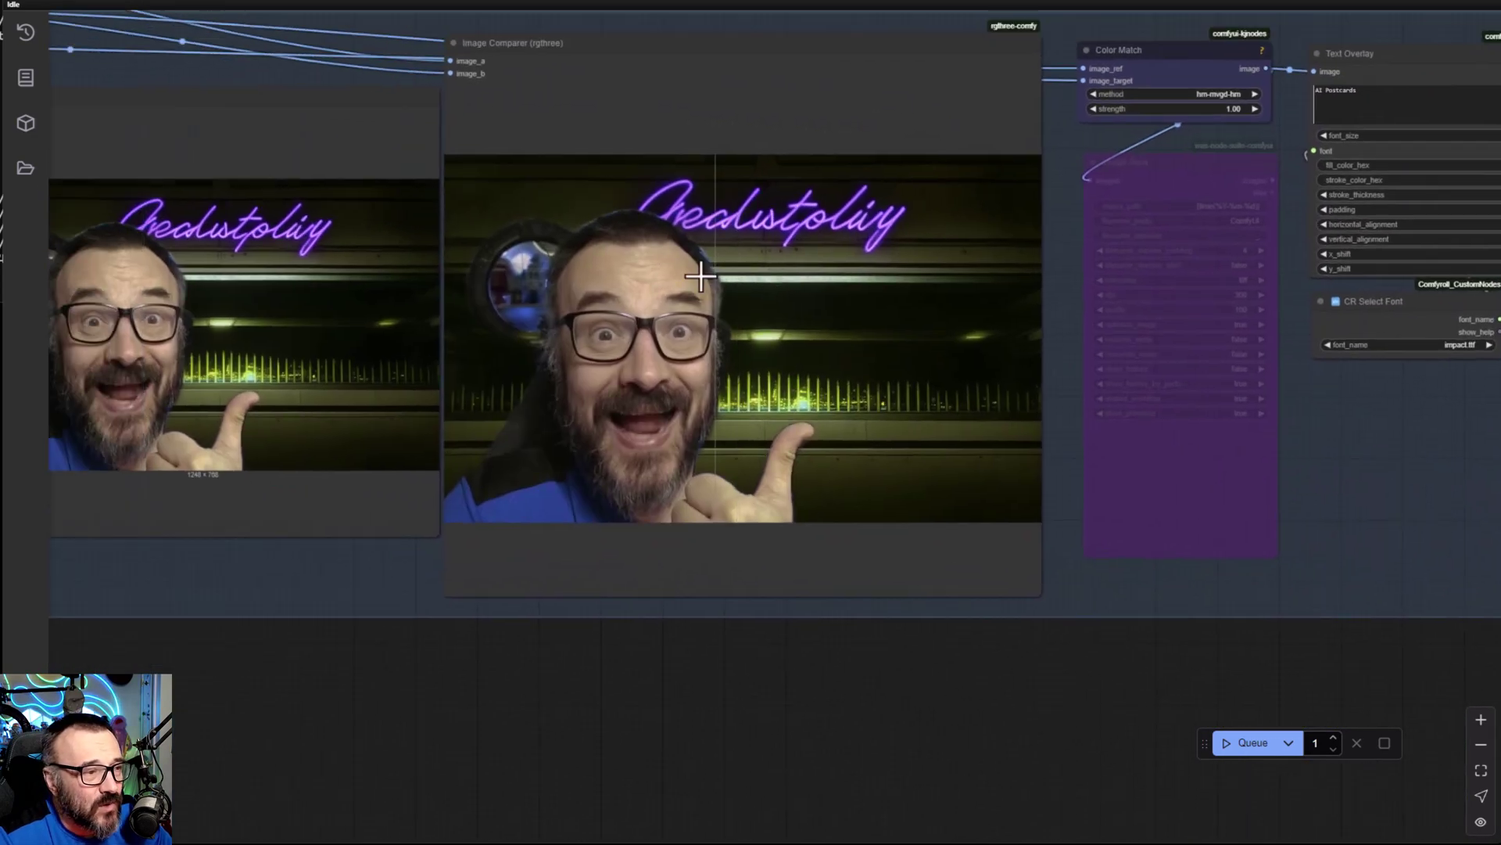
{"action": "scroll", "coordinate": [700, 277], "scroll_direction": "up", "scroll_amount": 6}
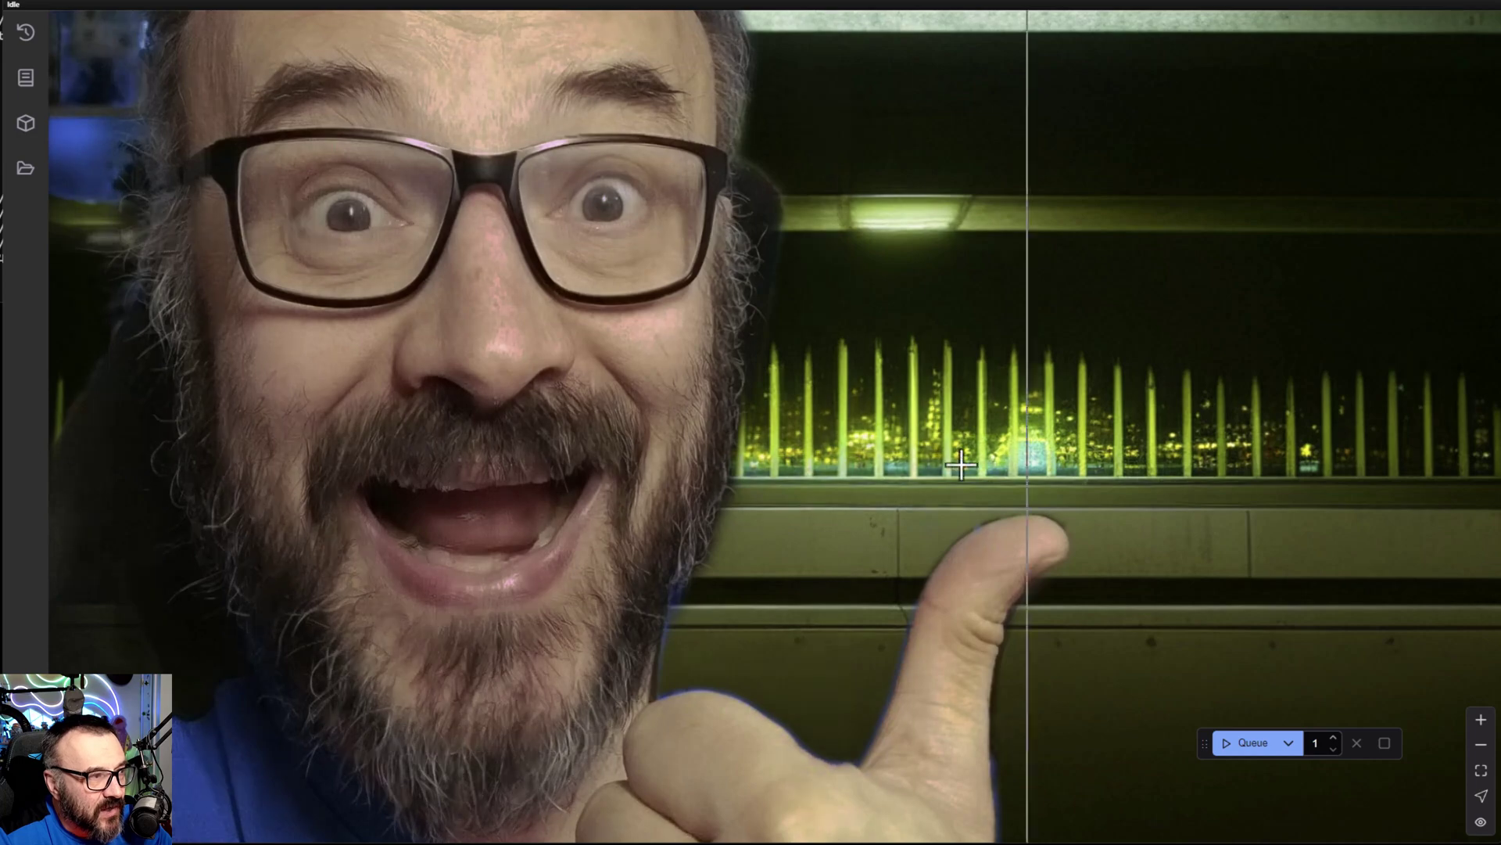
{"action": "scroll", "coordinate": [241, 409], "scroll_direction": "down", "scroll_amount": 8}
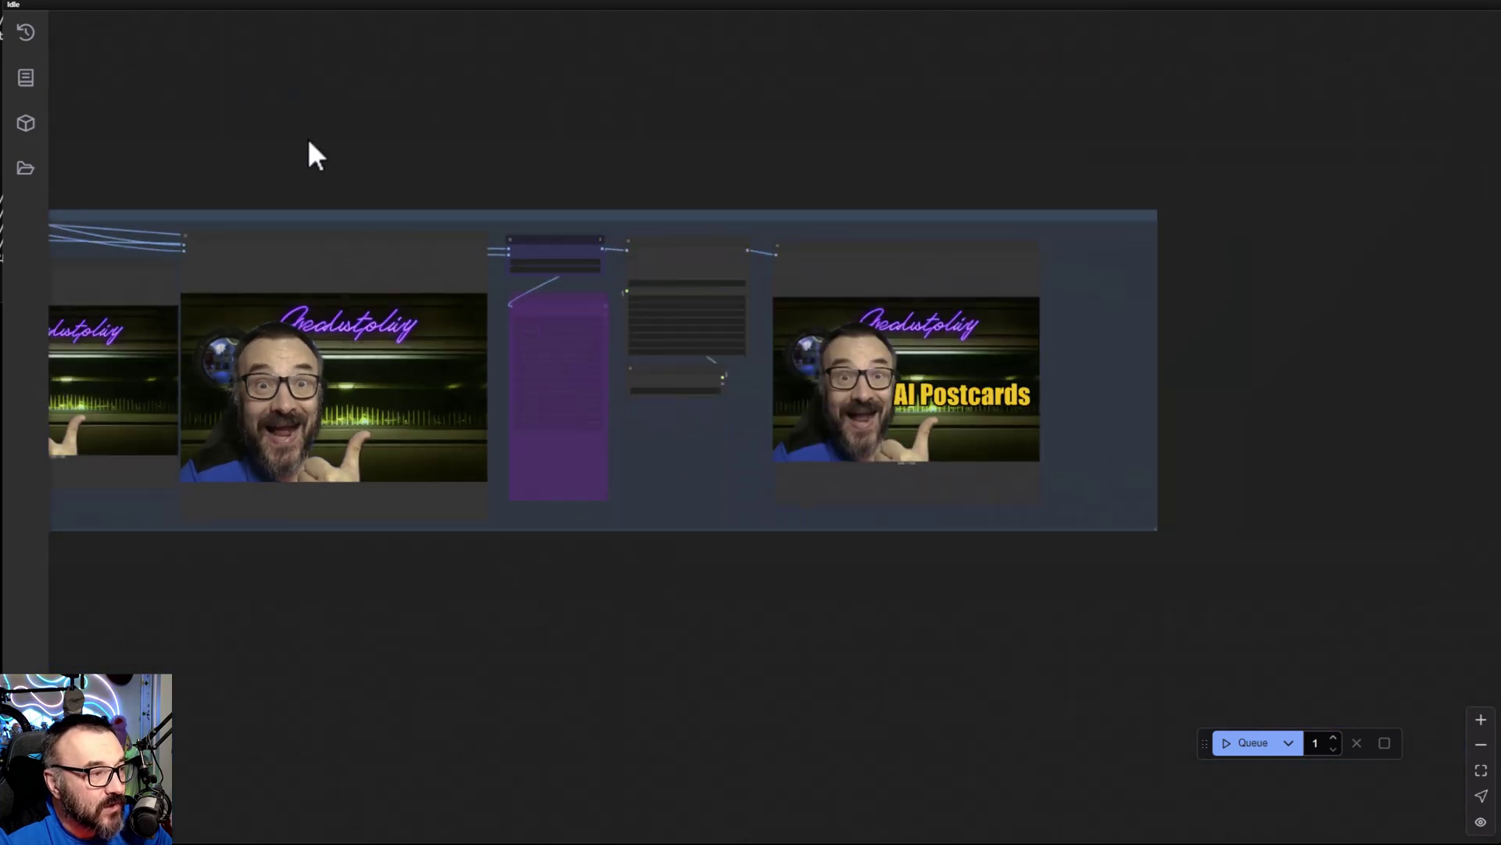
{"action": "left_click_drag", "start_coordinate": [307, 138], "coordinate": [664, 241]}
{"action": "scroll", "coordinate": [658, 228], "scroll_direction": "up", "scroll_amount": 5}
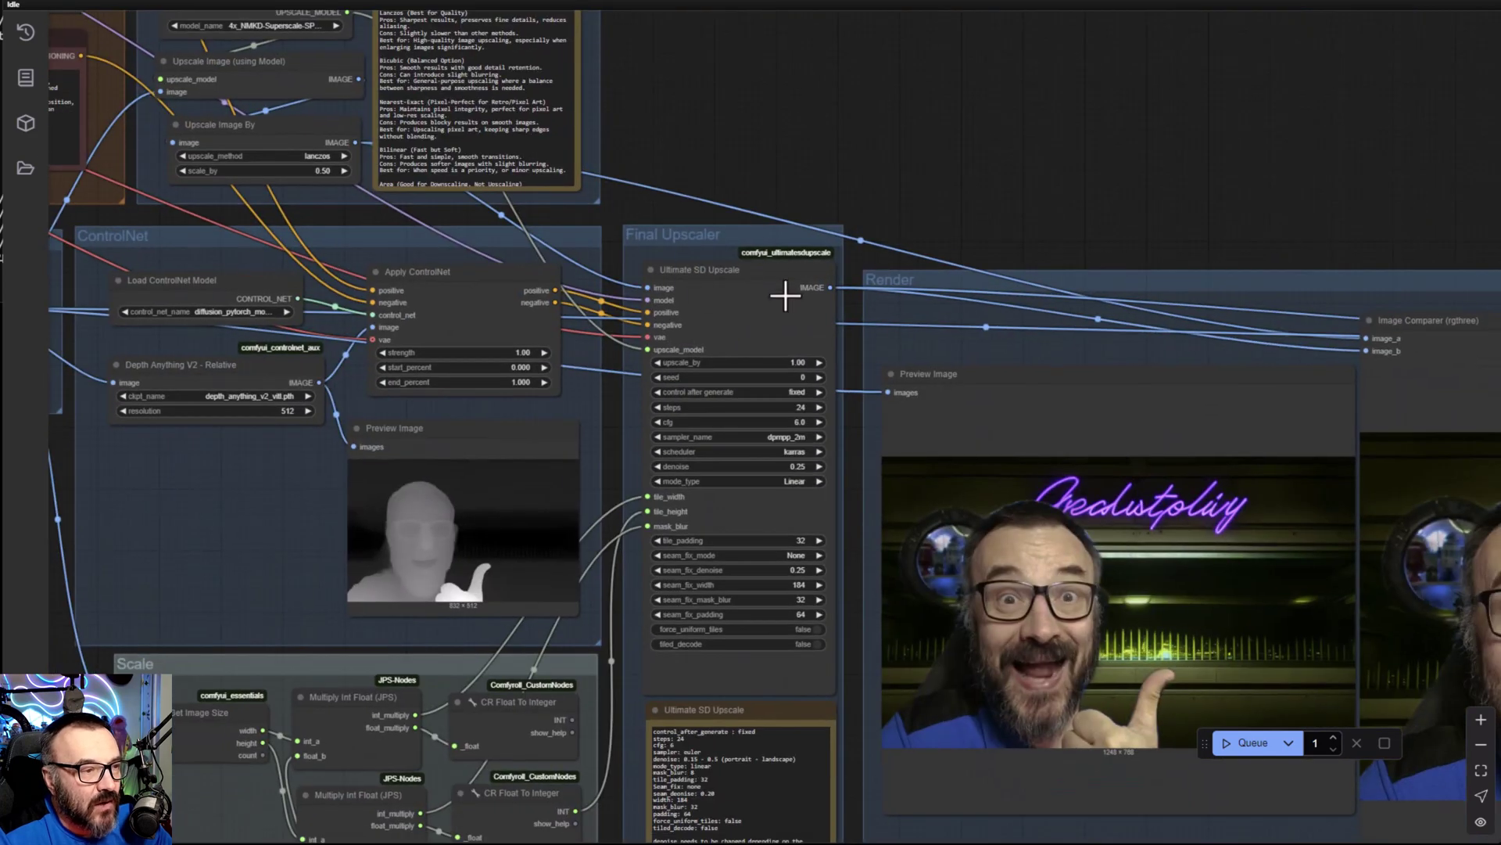
{"action": "scroll", "coordinate": [794, 279], "scroll_direction": "up", "scroll_amount": 8}
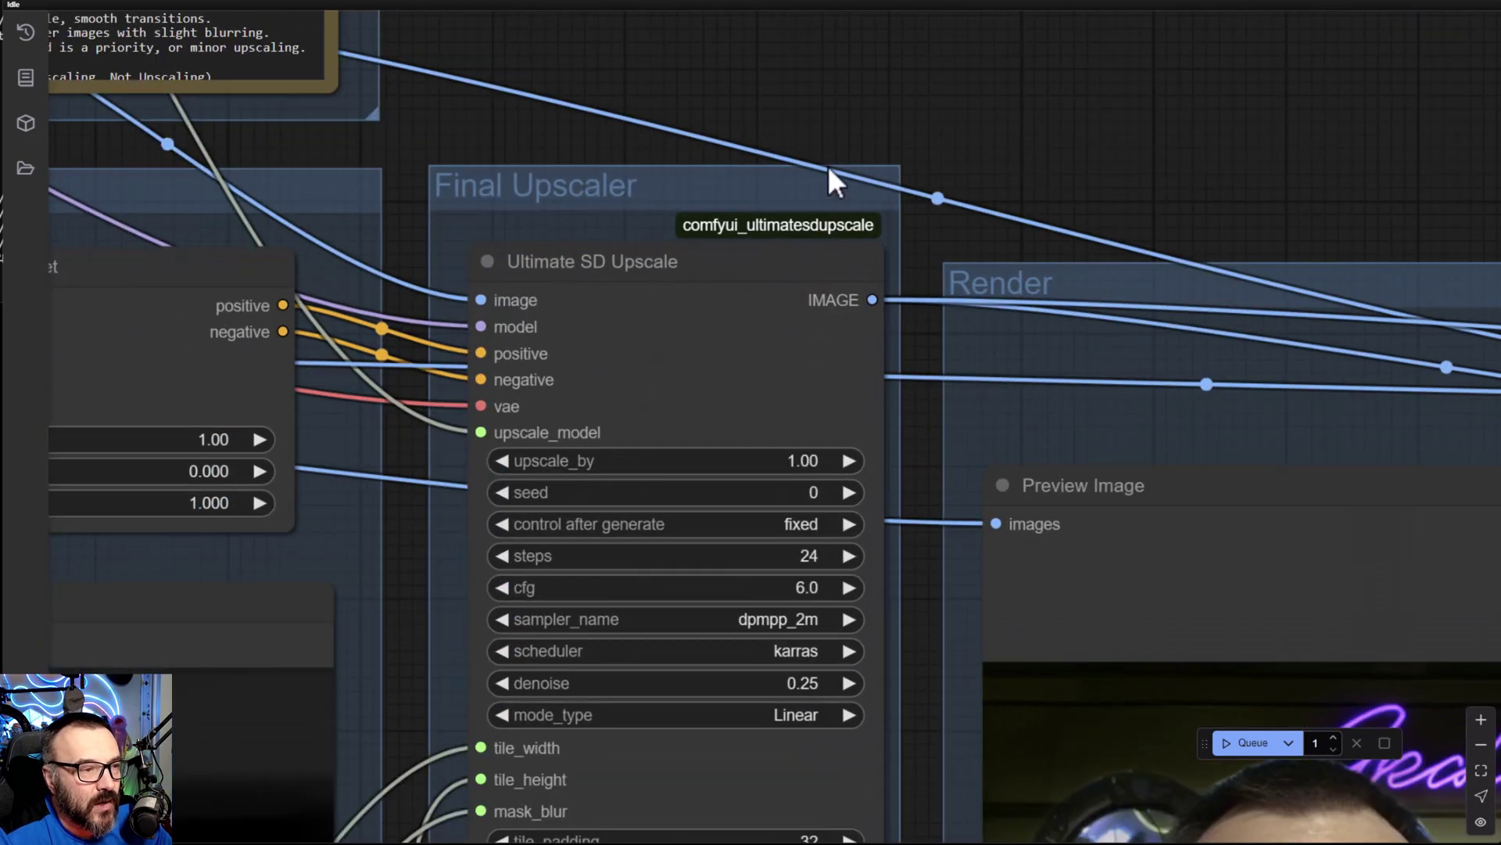
{"action": "scroll", "coordinate": [866, 293], "scroll_direction": "down", "scroll_amount": 4}
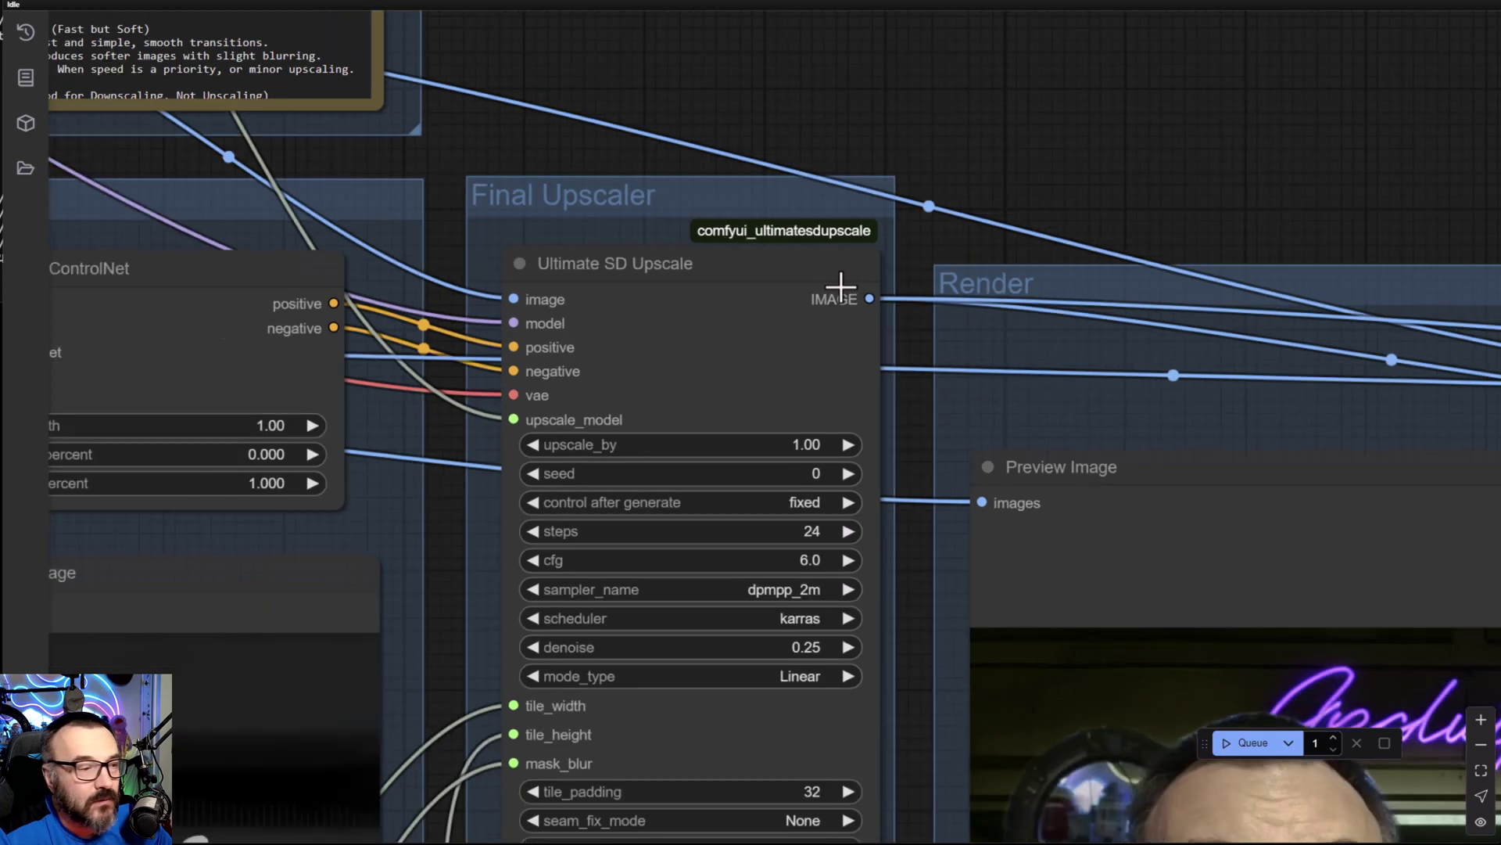
{"action": "left_click_drag", "start_coordinate": [855, 289], "coordinate": [949, 164]}
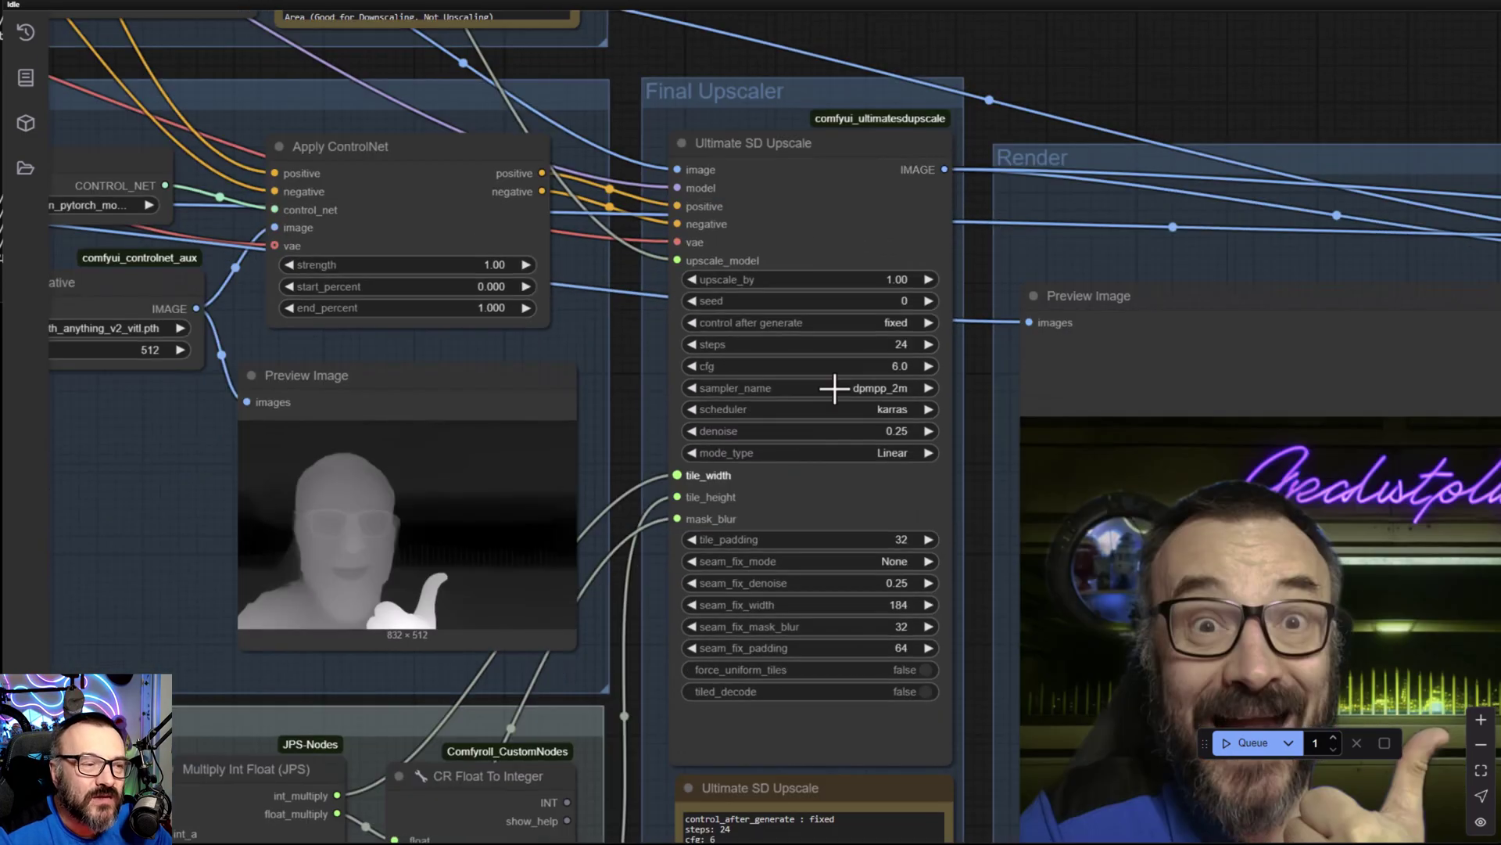
{"action": "left_click_drag", "start_coordinate": [579, 156], "coordinate": [1055, 295]}
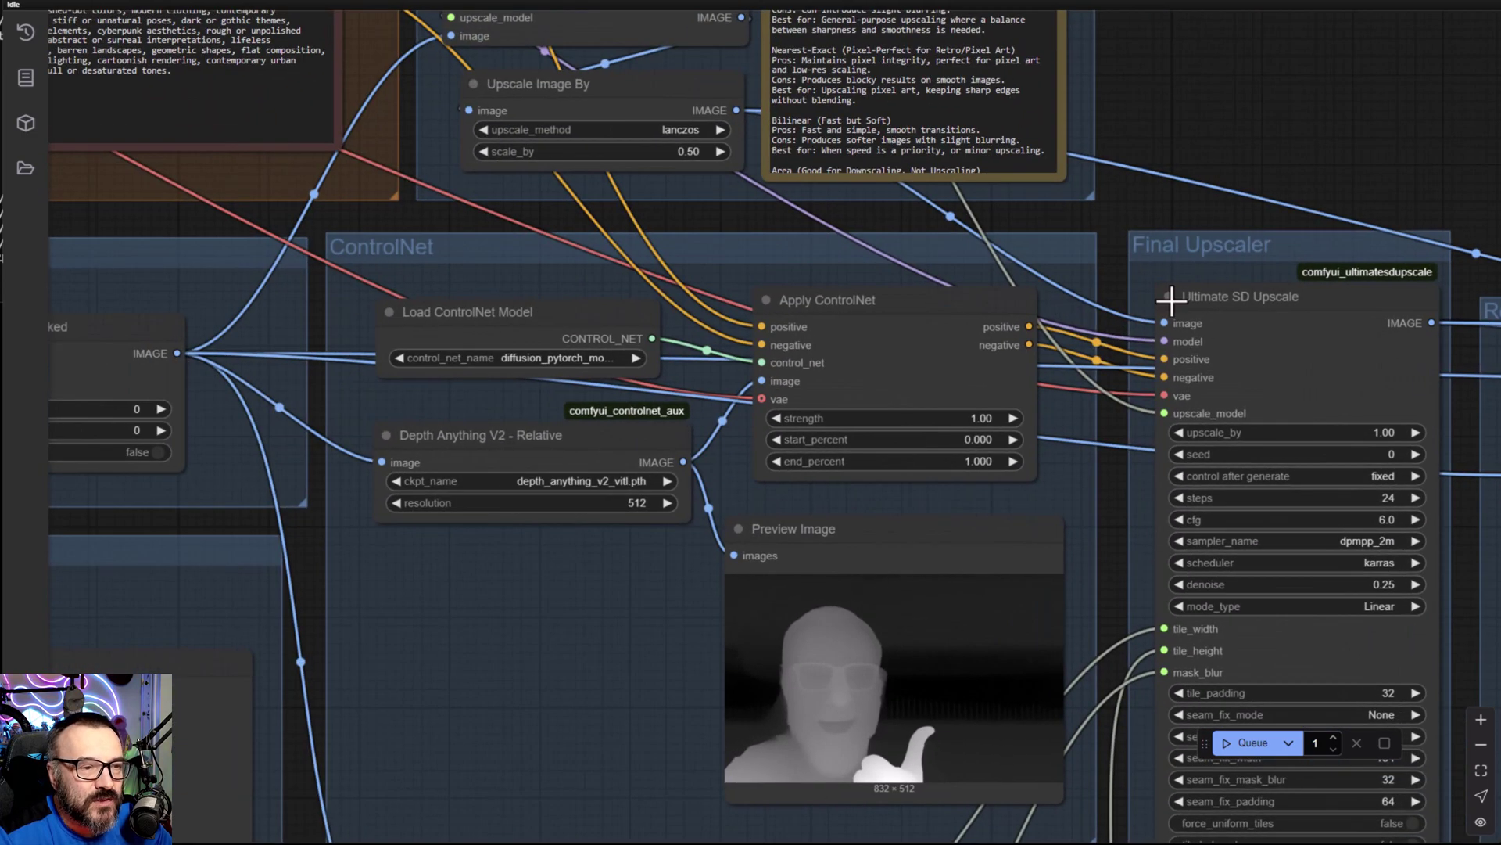
{"action": "scroll", "coordinate": [491, 125], "scroll_direction": "up", "scroll_amount": 1}
{"action": "scroll", "coordinate": [491, 125], "scroll_direction": "down", "scroll_amount": 1}
{"action": "left_click_drag", "start_coordinate": [227, 311], "coordinate": [1054, 688]}
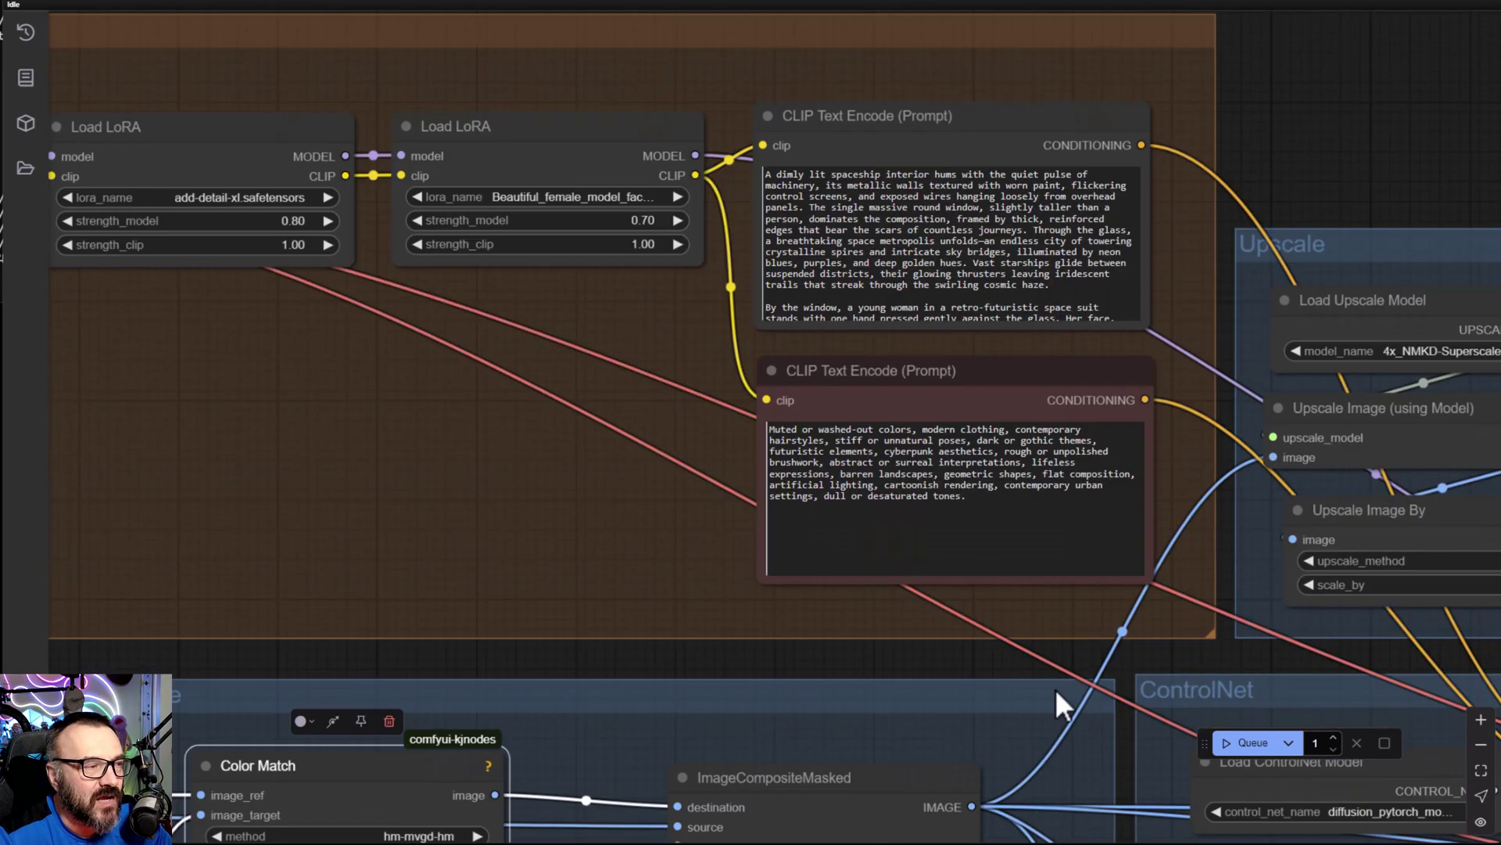
{"action": "scroll", "coordinate": [1054, 688], "scroll_direction": "down", "scroll_amount": 2}
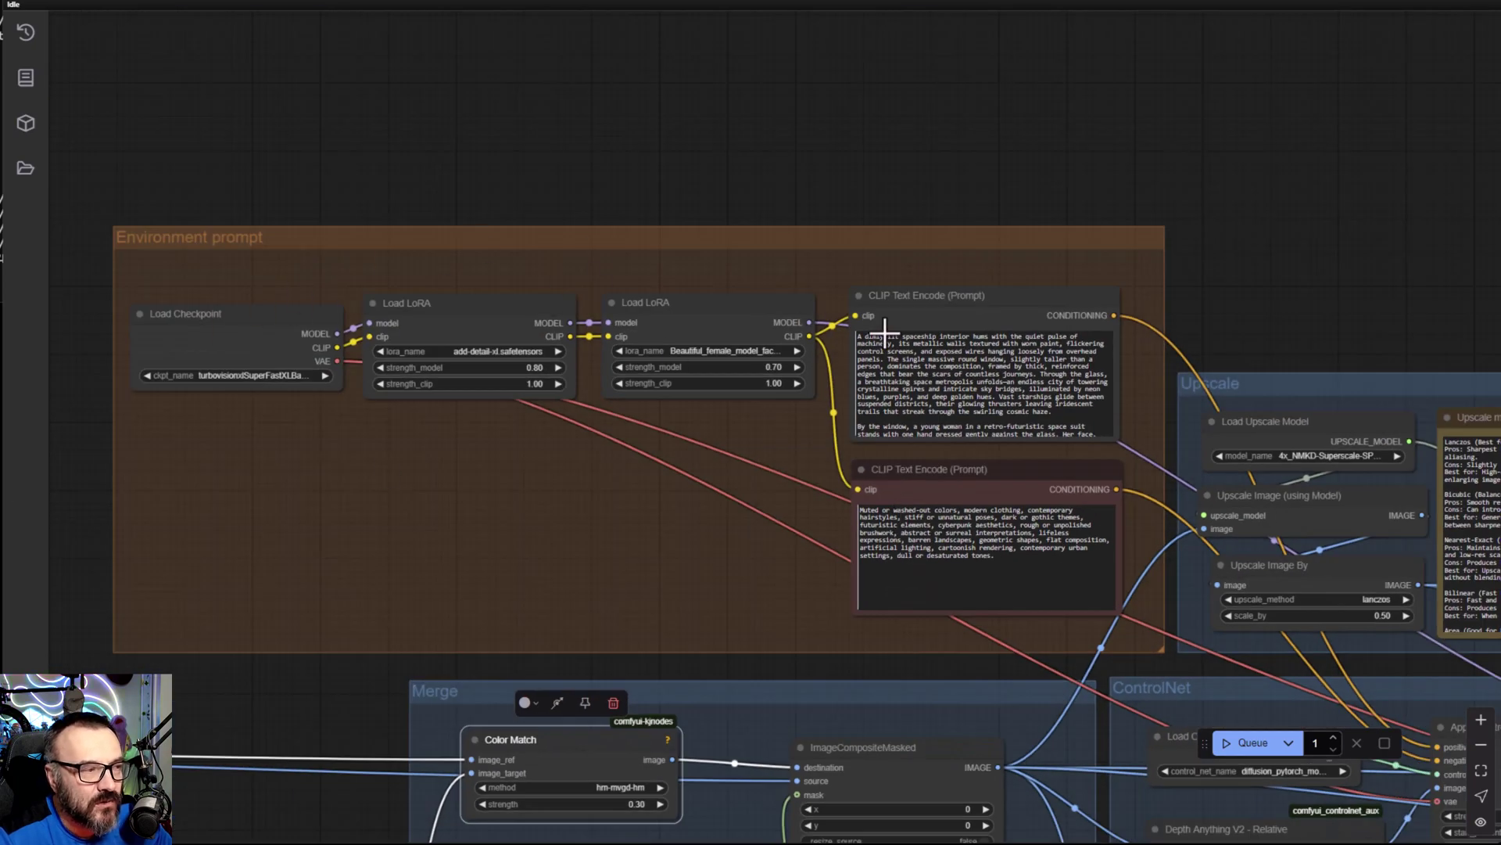
{"action": "left_click_drag", "start_coordinate": [1301, 289], "coordinate": [644, 0]}
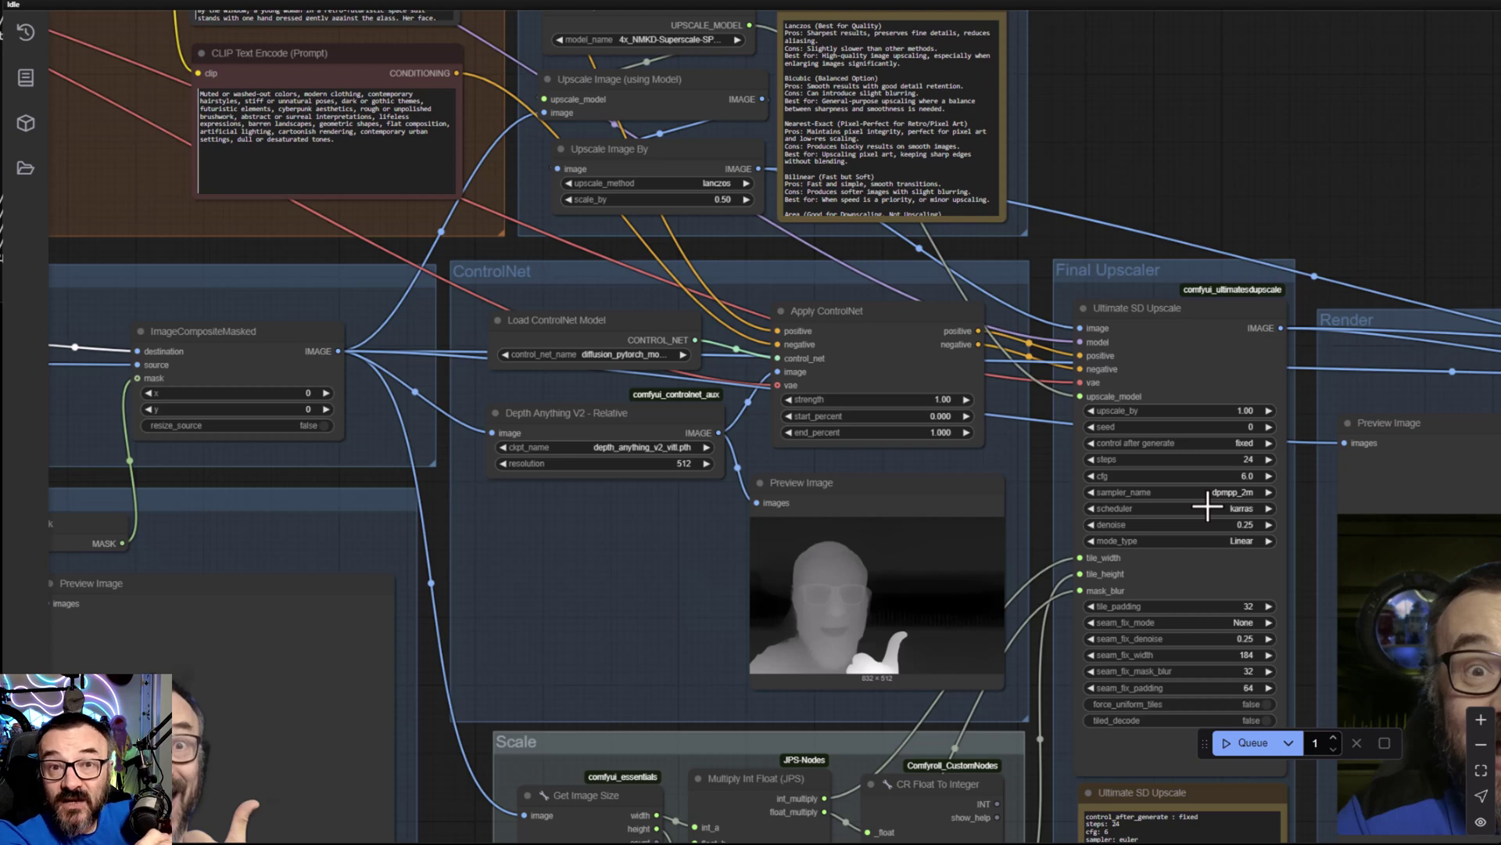
{"action": "left_click_drag", "start_coordinate": [666, 597], "coordinate": [696, 188]}
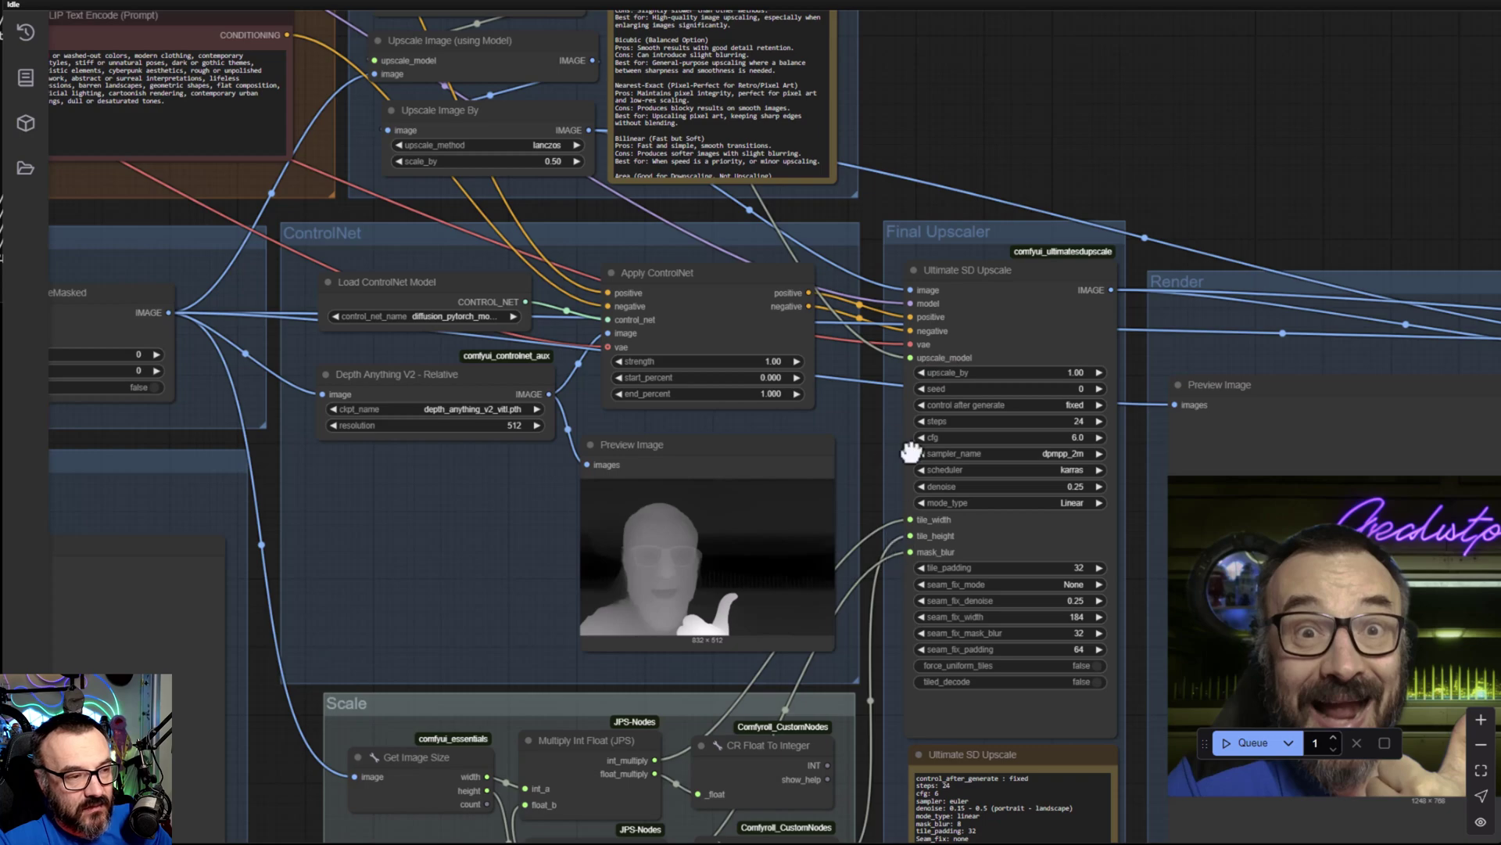
{"action": "left_click_drag", "start_coordinate": [911, 452], "coordinate": [1073, 146]}
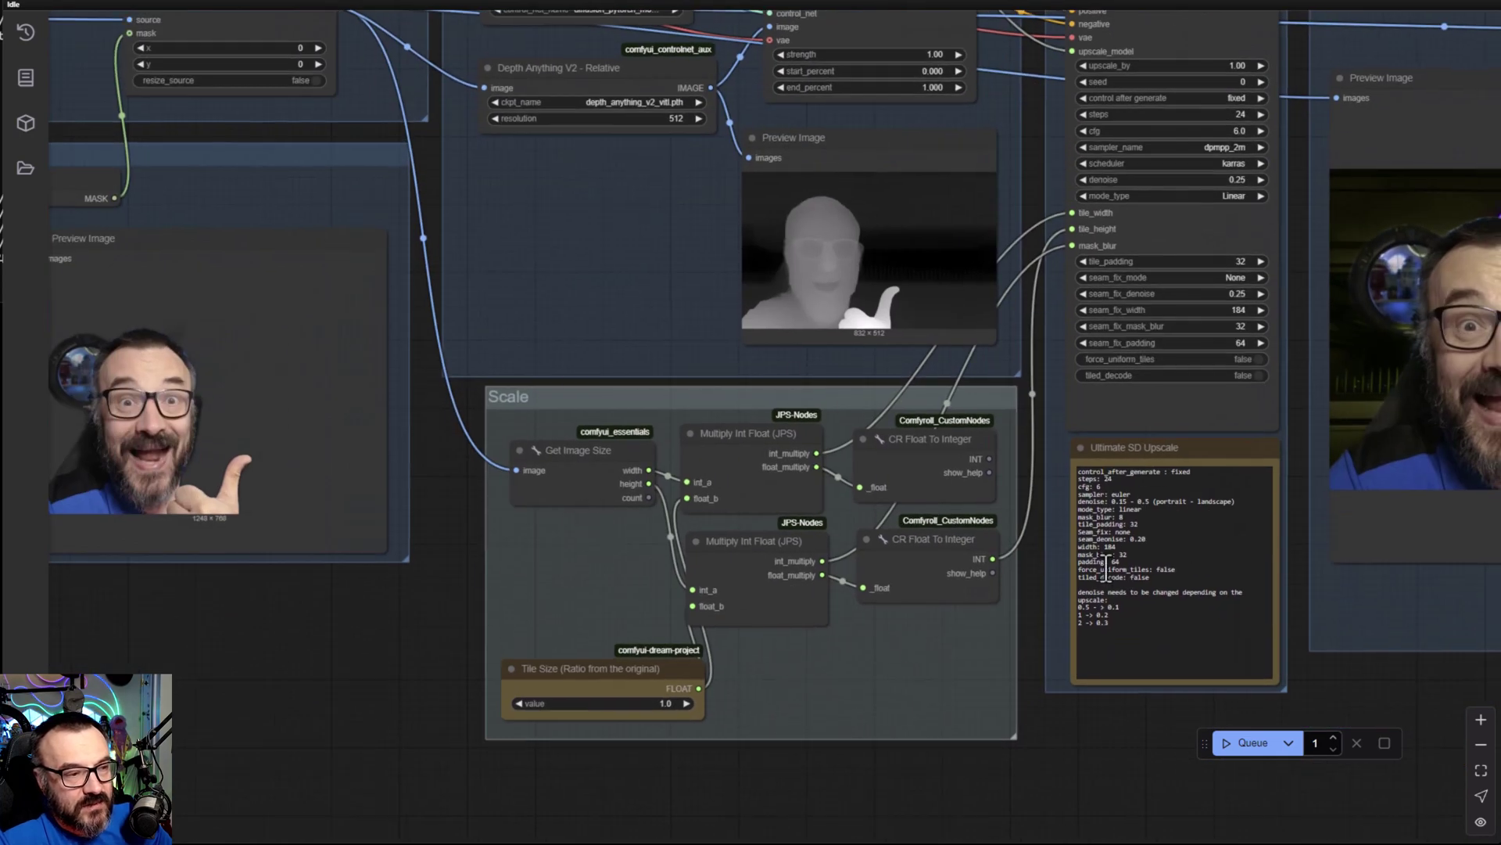
{"action": "left_click_drag", "start_coordinate": [1029, 283], "coordinate": [884, 438]}
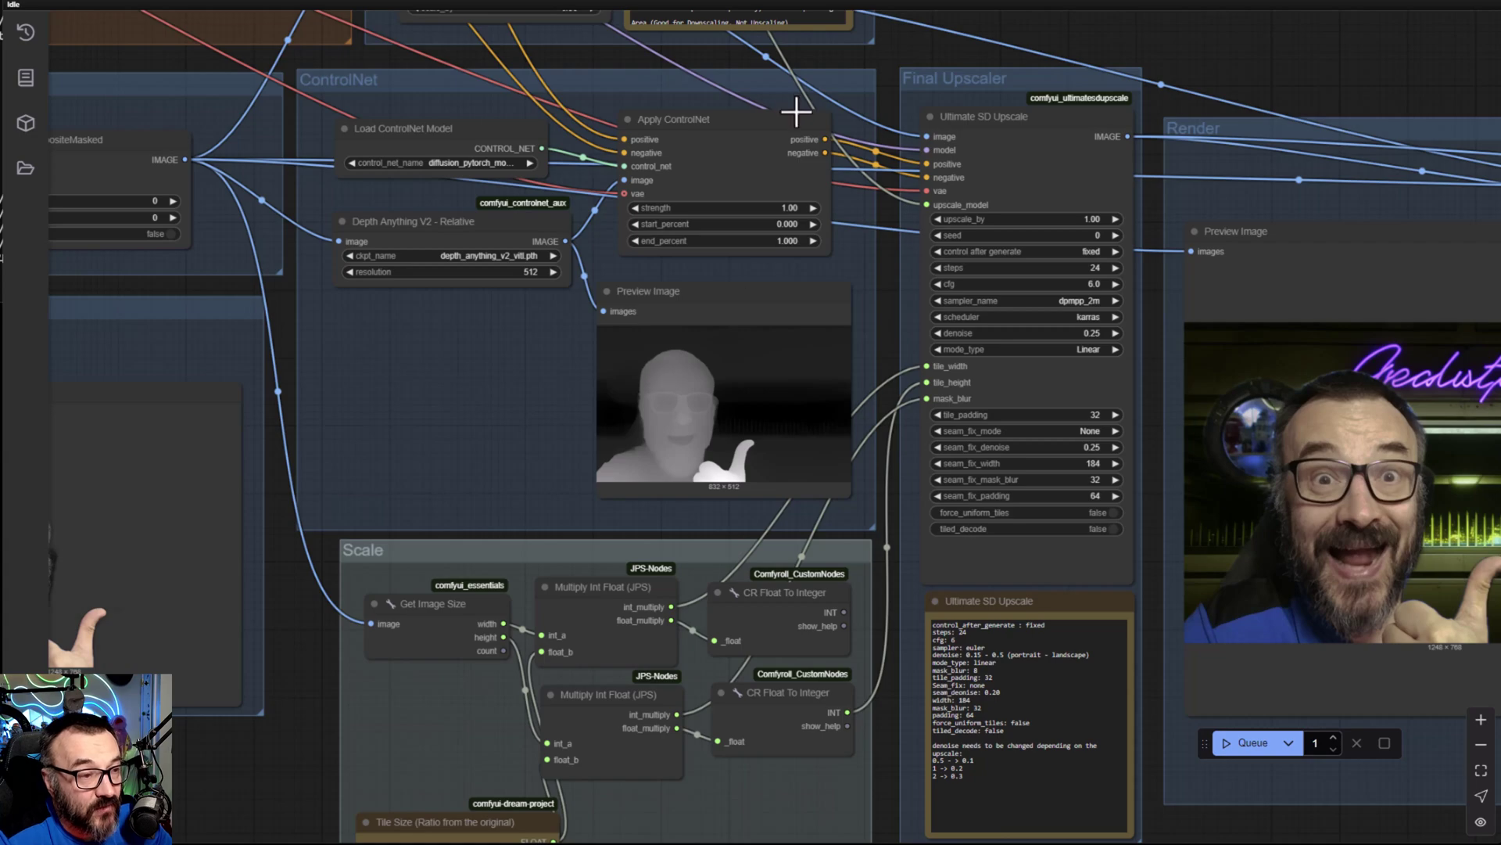
{"action": "left_click_drag", "start_coordinate": [817, 109], "coordinate": [1051, 338]}
{"action": "scroll", "coordinate": [536, 228], "scroll_direction": "up", "scroll_amount": 2}
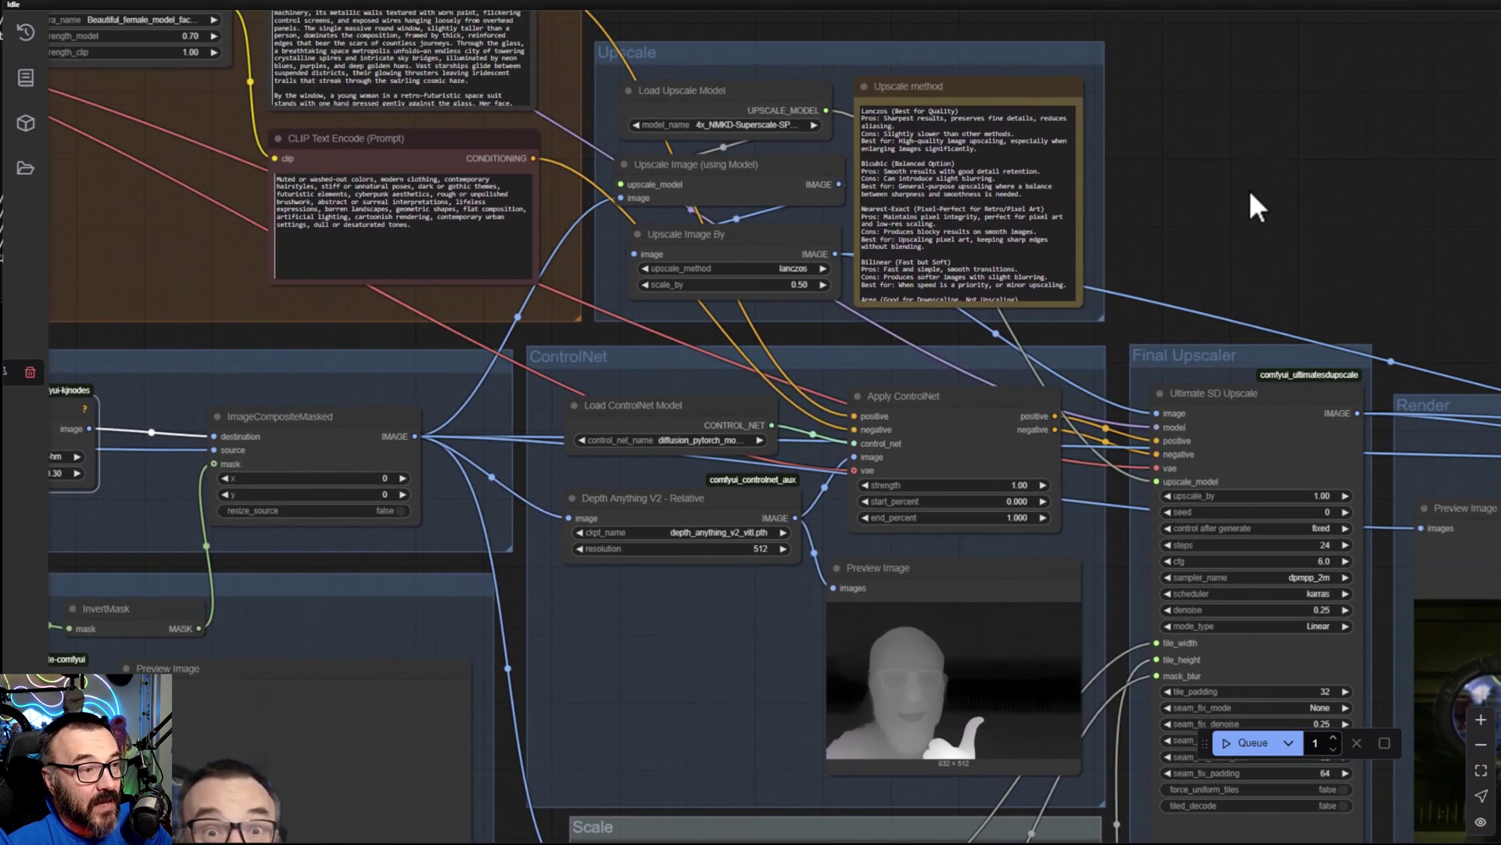
{"action": "scroll", "coordinate": [1274, 295], "scroll_direction": "up", "scroll_amount": 3}
{"action": "scroll", "coordinate": [697, 392], "scroll_direction": "left", "scroll_amount": 10}
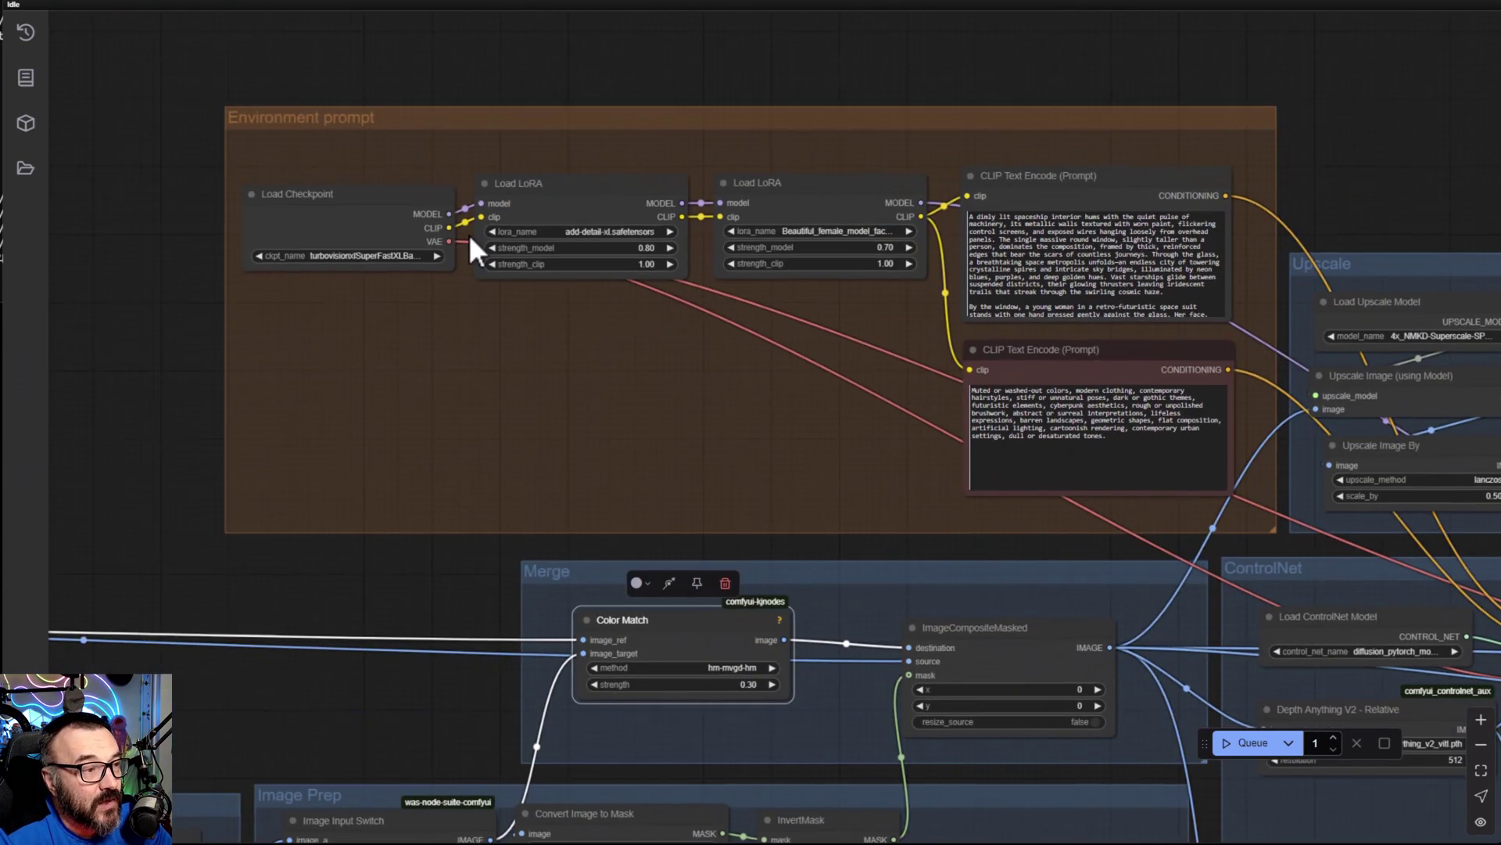
{"action": "scroll", "coordinate": [468, 233], "scroll_direction": "up", "scroll_amount": 5}
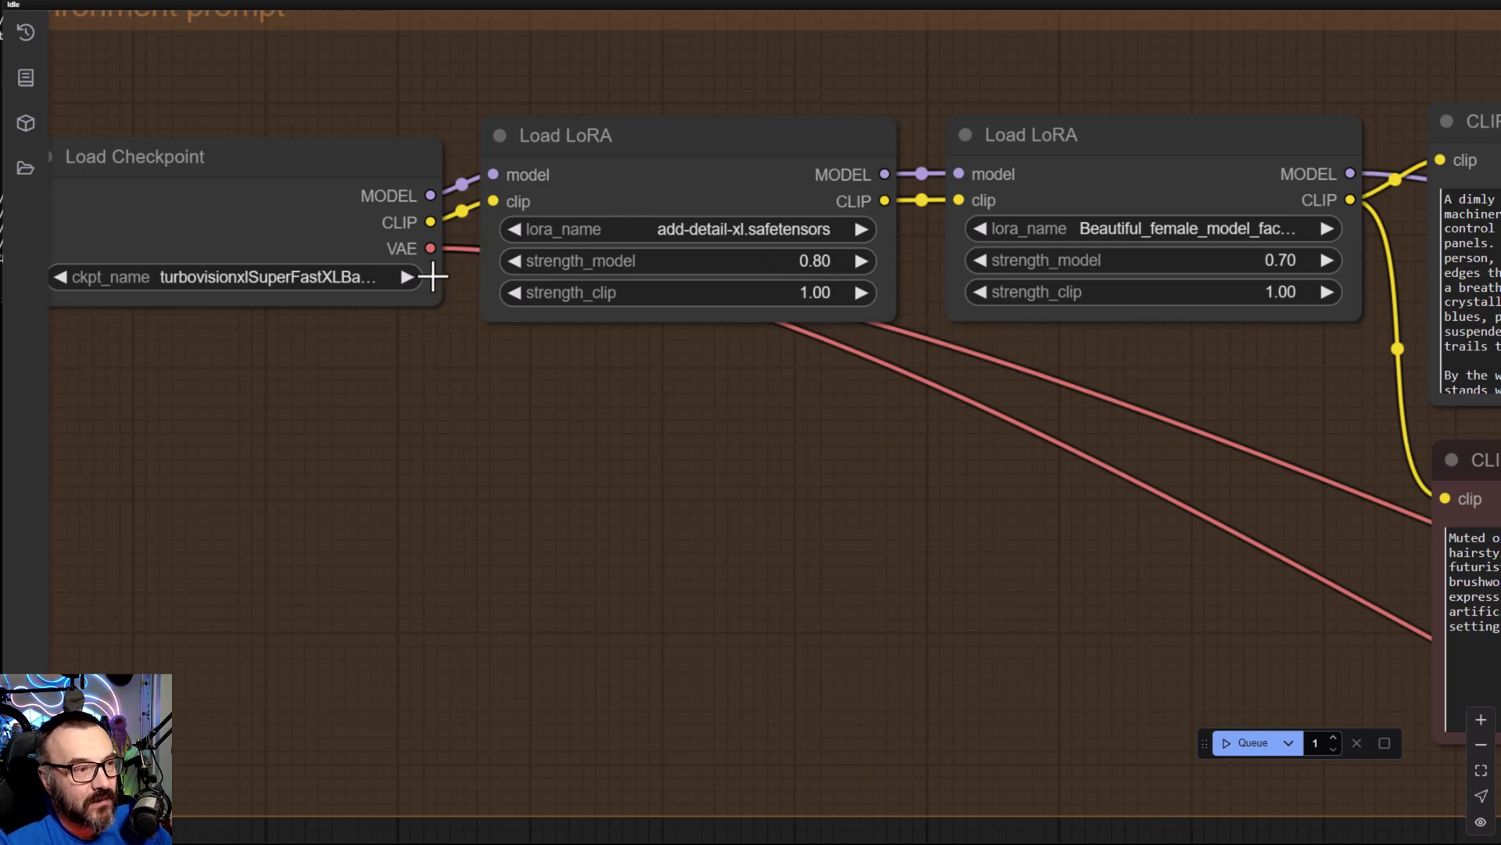
{"action": "left_click_drag", "start_coordinate": [1307, 429], "coordinate": [395, 347]}
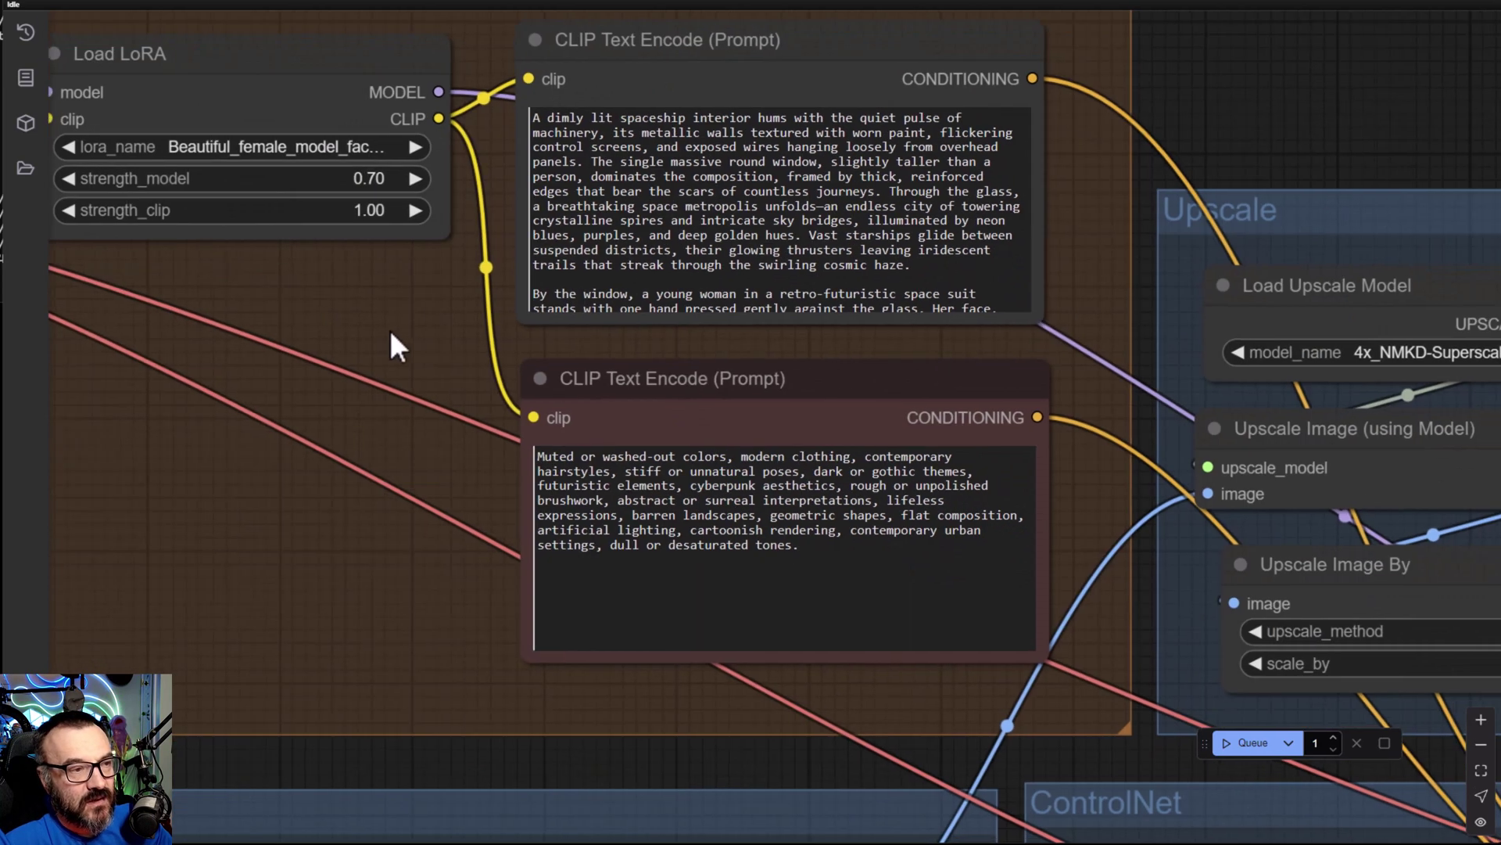
{"action": "scroll", "coordinate": [1043, 353], "scroll_direction": "down", "scroll_amount": 4}
{"action": "left_click_drag", "start_coordinate": [1112, 416], "coordinate": [743, 302]}
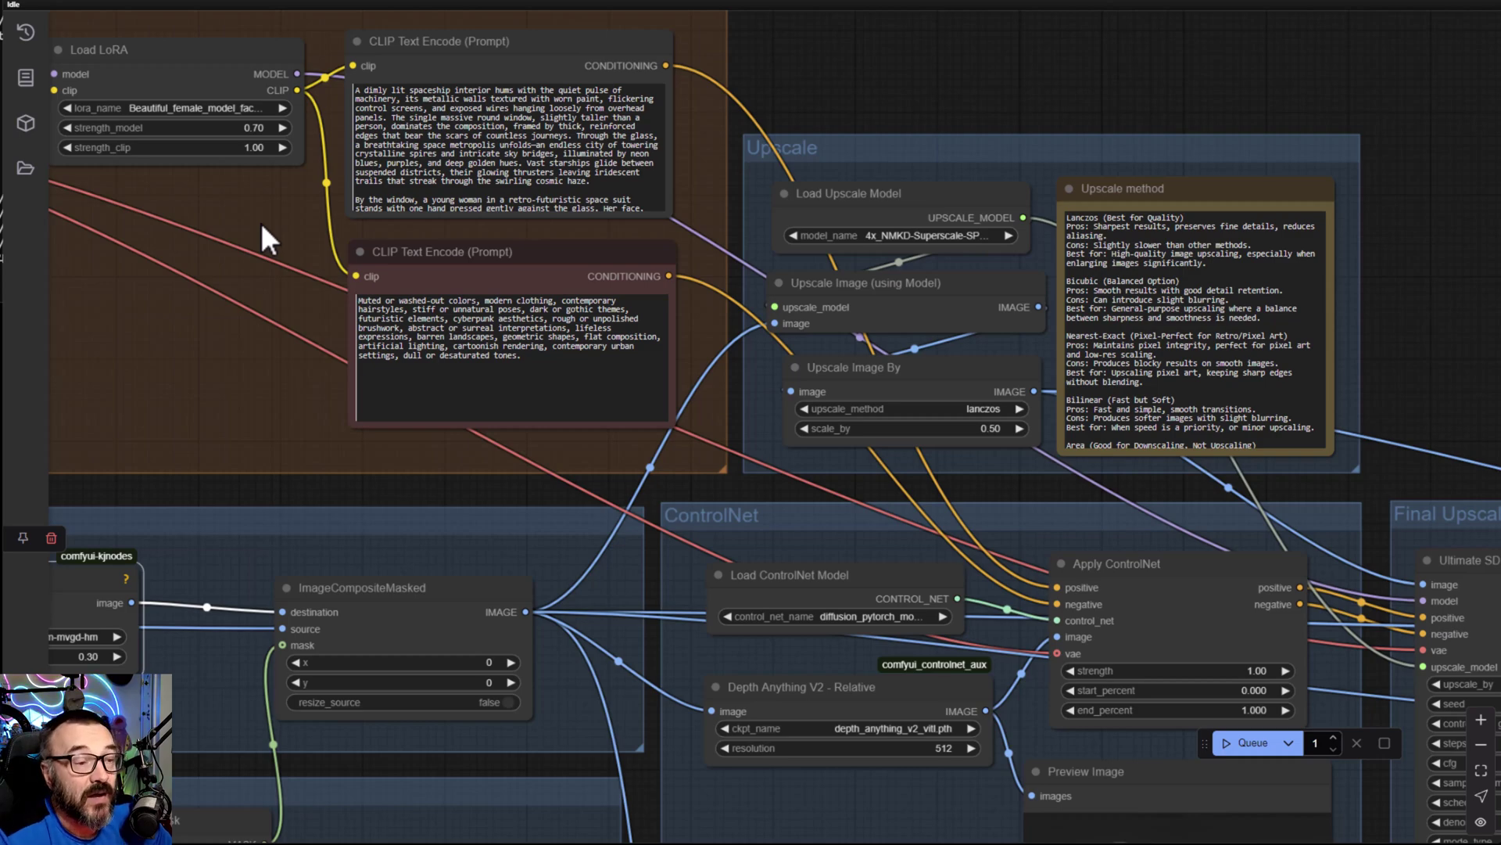
{"action": "left_click_drag", "start_coordinate": [1356, 444], "coordinate": [842, 217]}
{"action": "scroll", "coordinate": [842, 217], "scroll_direction": "down", "scroll_amount": 1}
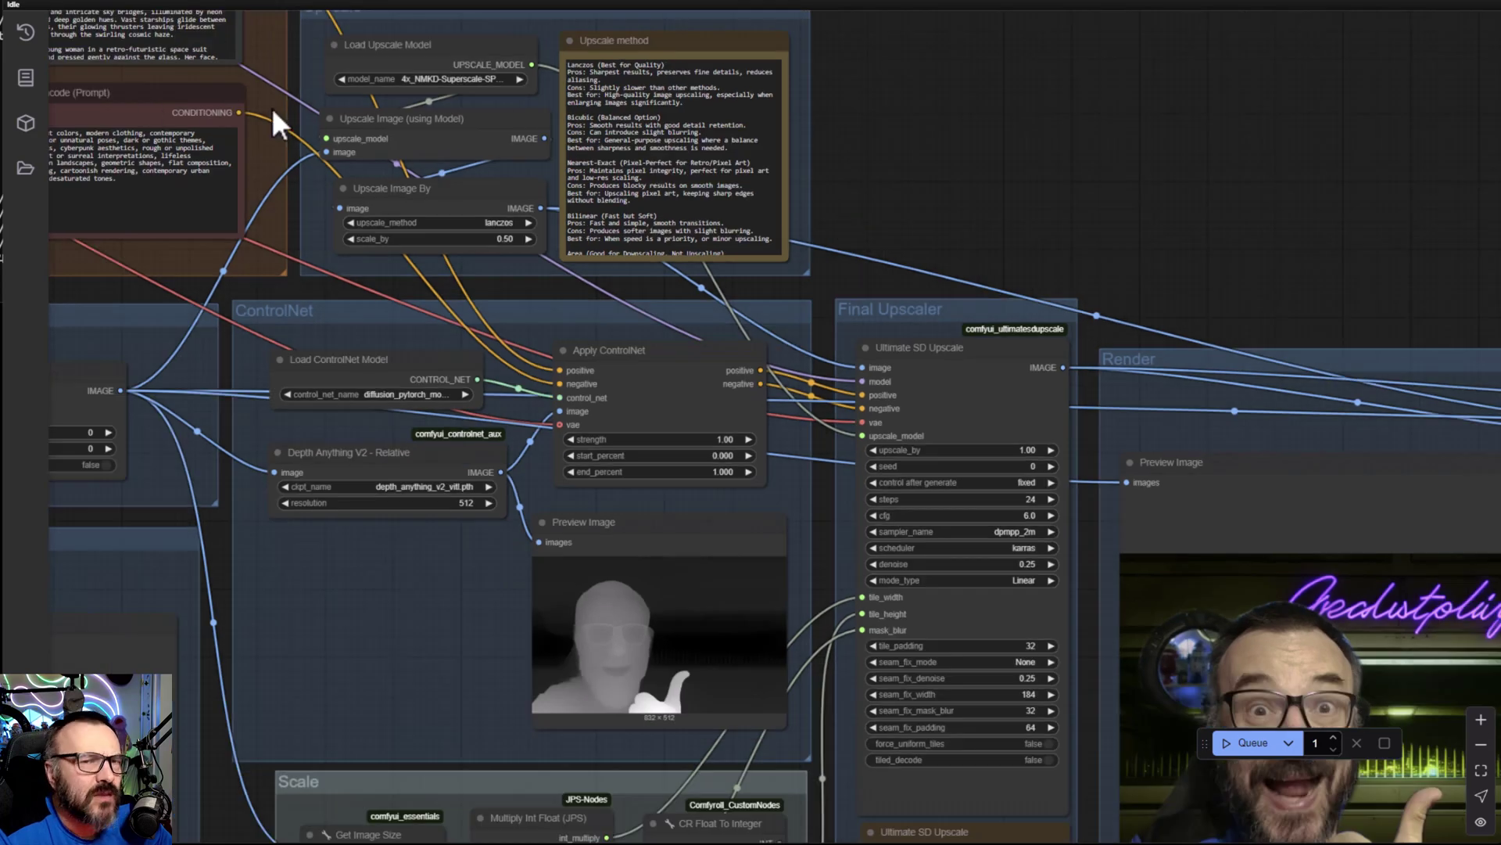
{"action": "scroll", "coordinate": [479, 151], "scroll_direction": "up", "scroll_amount": 2}
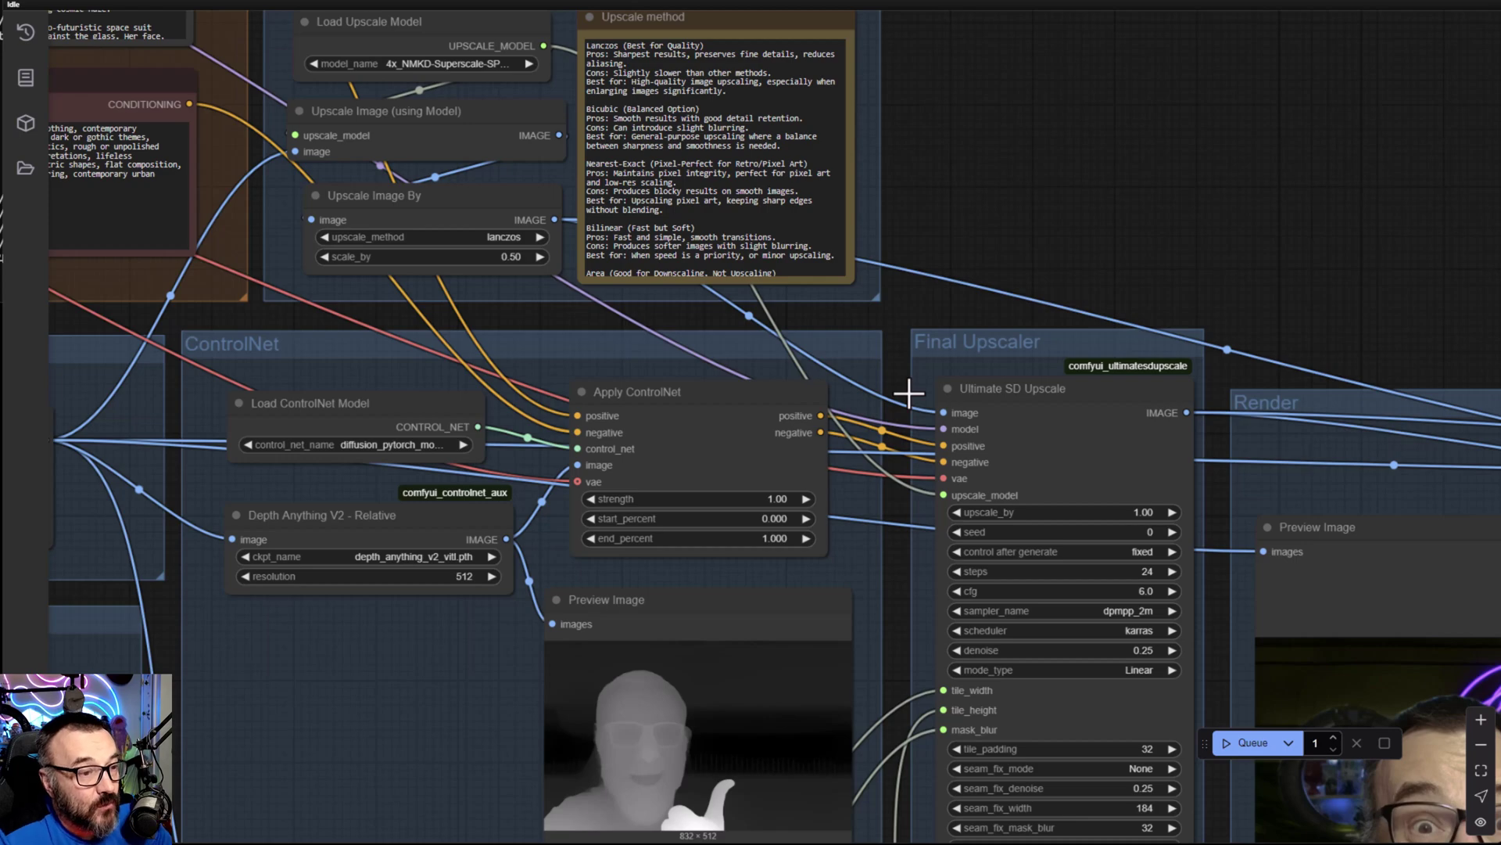
Step: Pan past Image Comparer and Text Overlay and zoom into the yellow 'AI Postcards' final preview
{"action": "scroll", "coordinate": [878, 613], "scroll_direction": "down", "scroll_amount": 5}
{"action": "scroll", "coordinate": [878, 613], "scroll_direction": "right", "scroll_amount": 5}
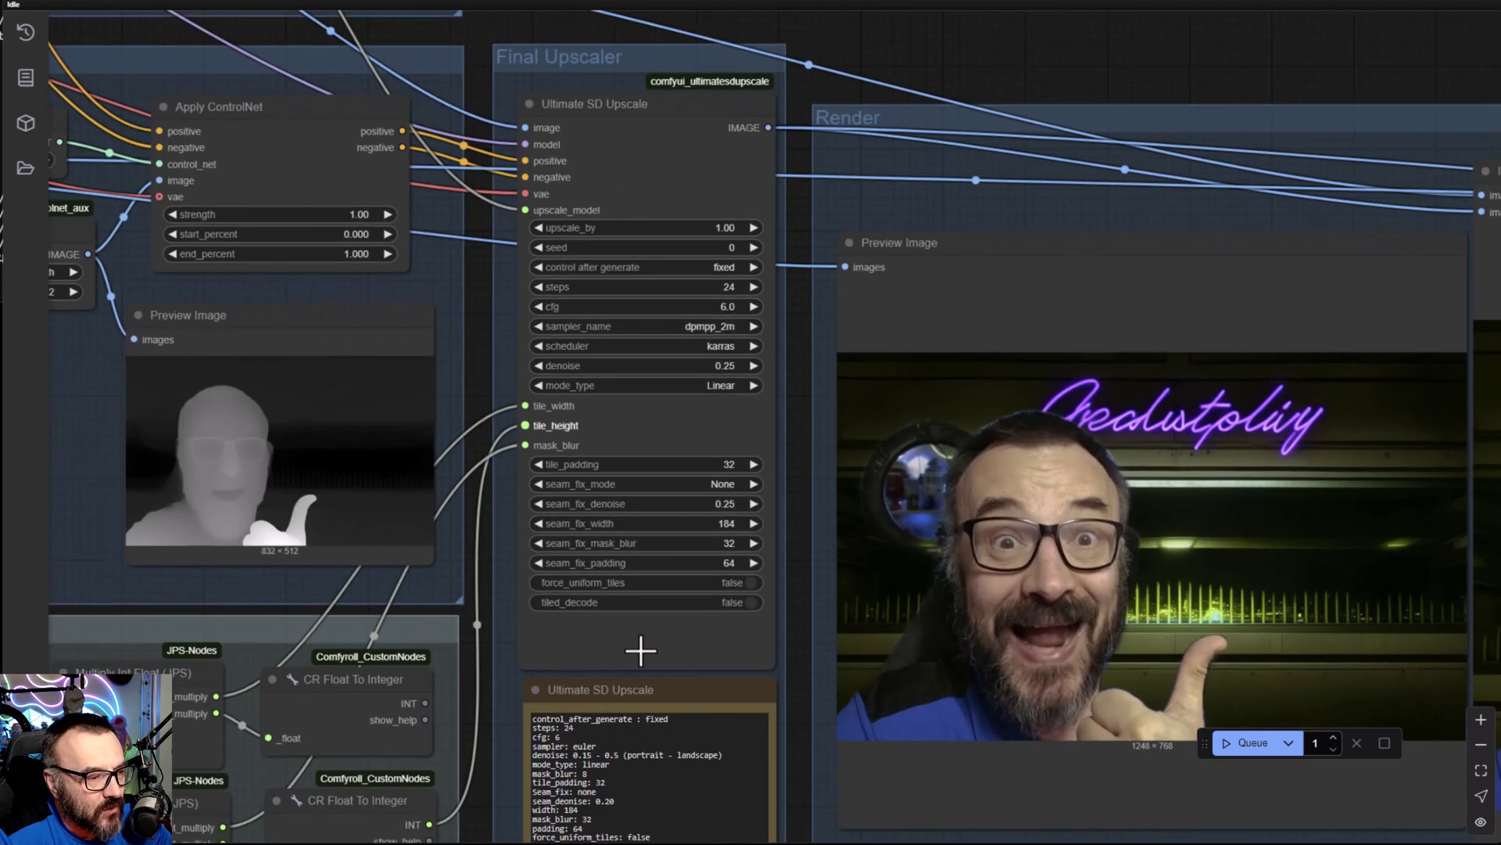
{"action": "left_click_drag", "start_coordinate": [831, 586], "coordinate": [362, 429]}
{"action": "left_click_drag", "start_coordinate": [1149, 227], "coordinate": [328, 238]}
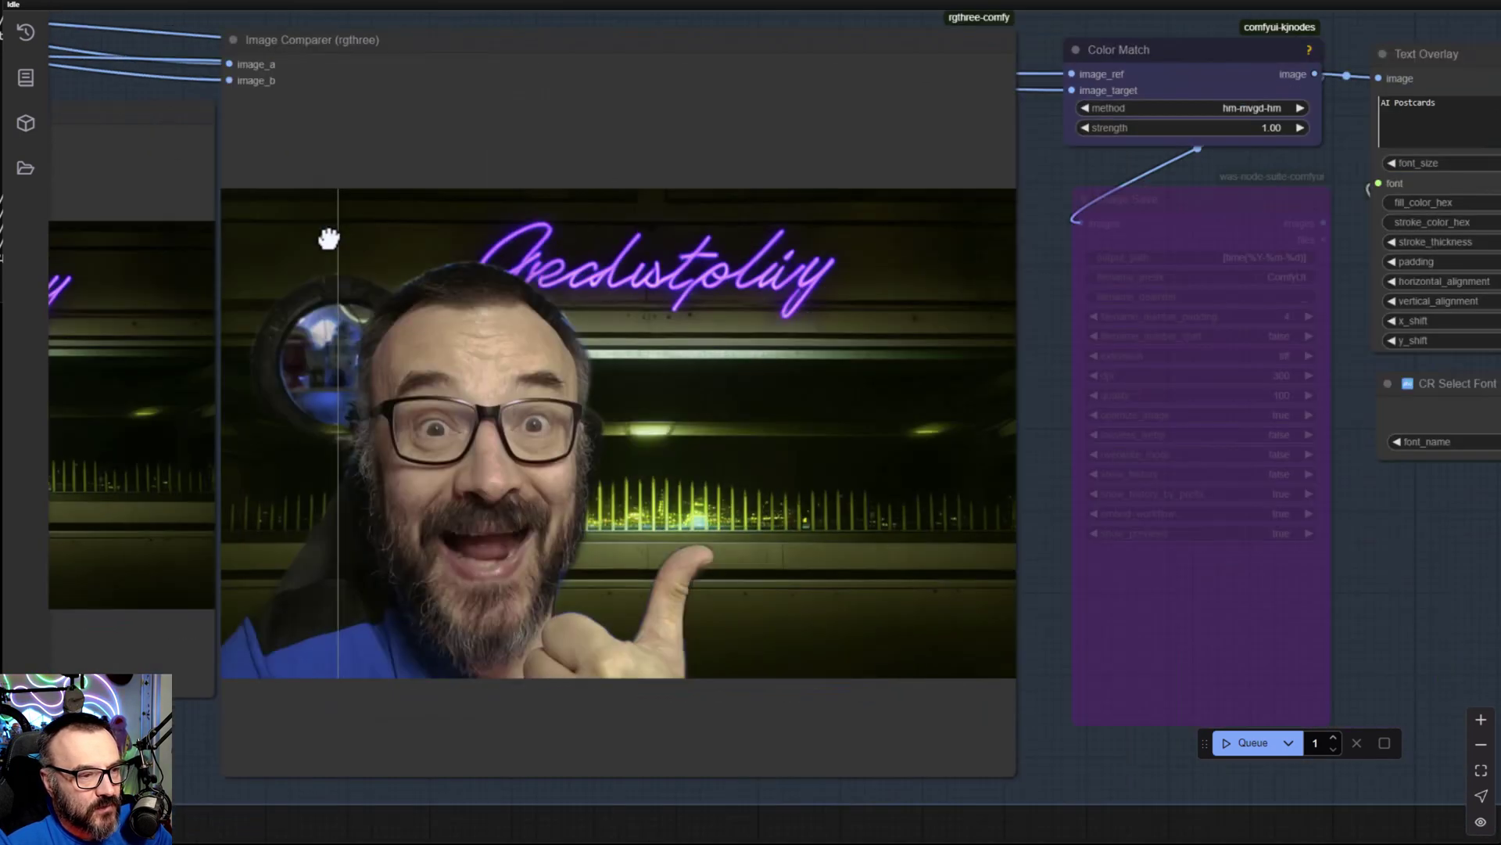
{"action": "left_click_drag", "start_coordinate": [952, 134], "coordinate": [415, 294]}
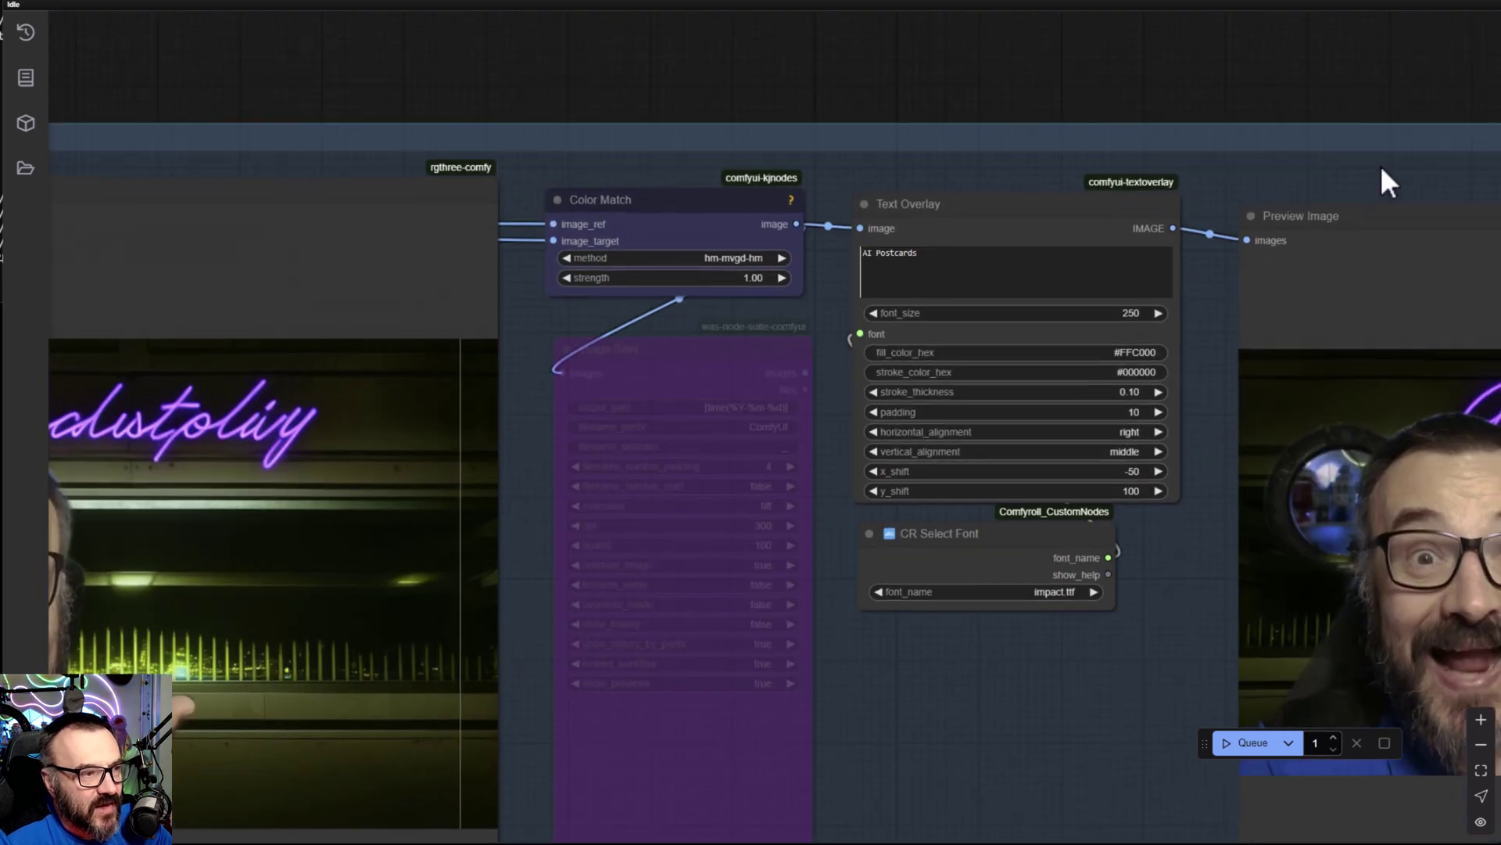
{"action": "left_click_drag", "start_coordinate": [651, 200], "coordinate": [657, 191]}
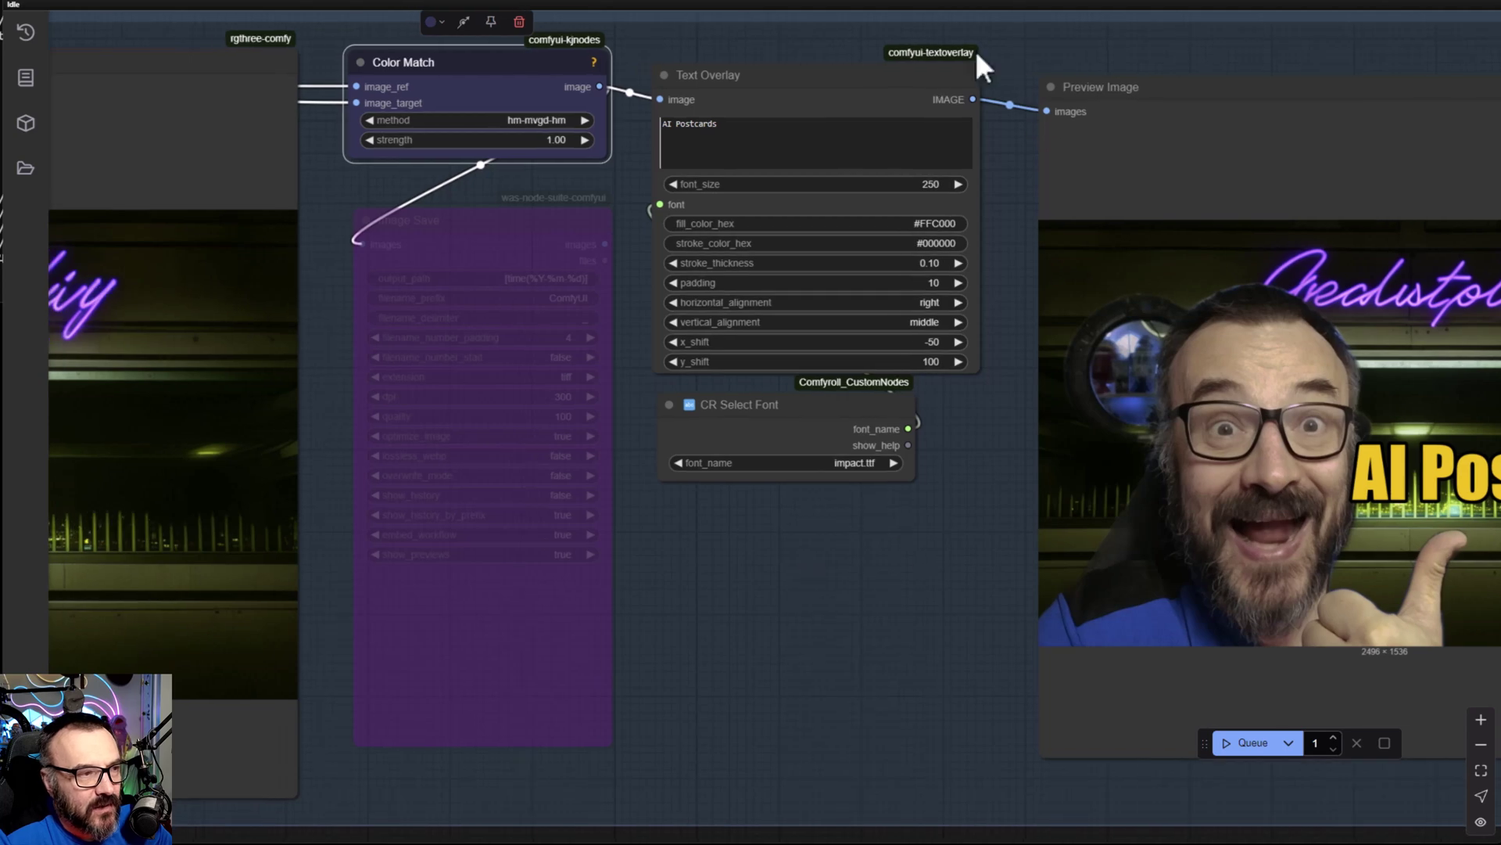
{"action": "left_click_drag", "start_coordinate": [865, 563], "coordinate": [430, 509]}
{"action": "scroll", "coordinate": [1076, 271], "scroll_direction": "up", "scroll_amount": 5}
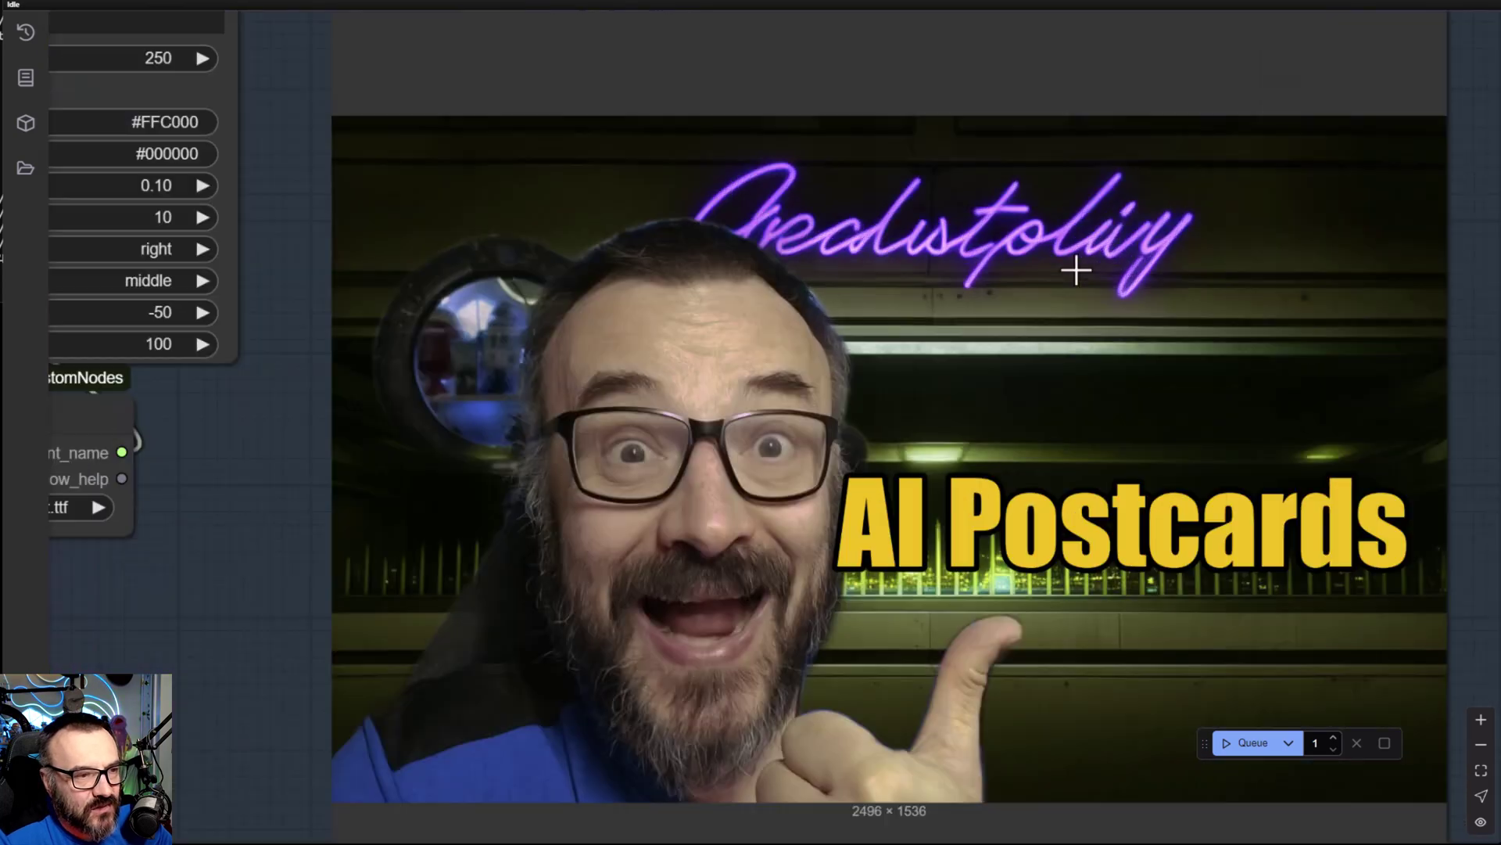
{"action": "scroll", "coordinate": [1076, 271], "scroll_direction": "up", "scroll_amount": 1}
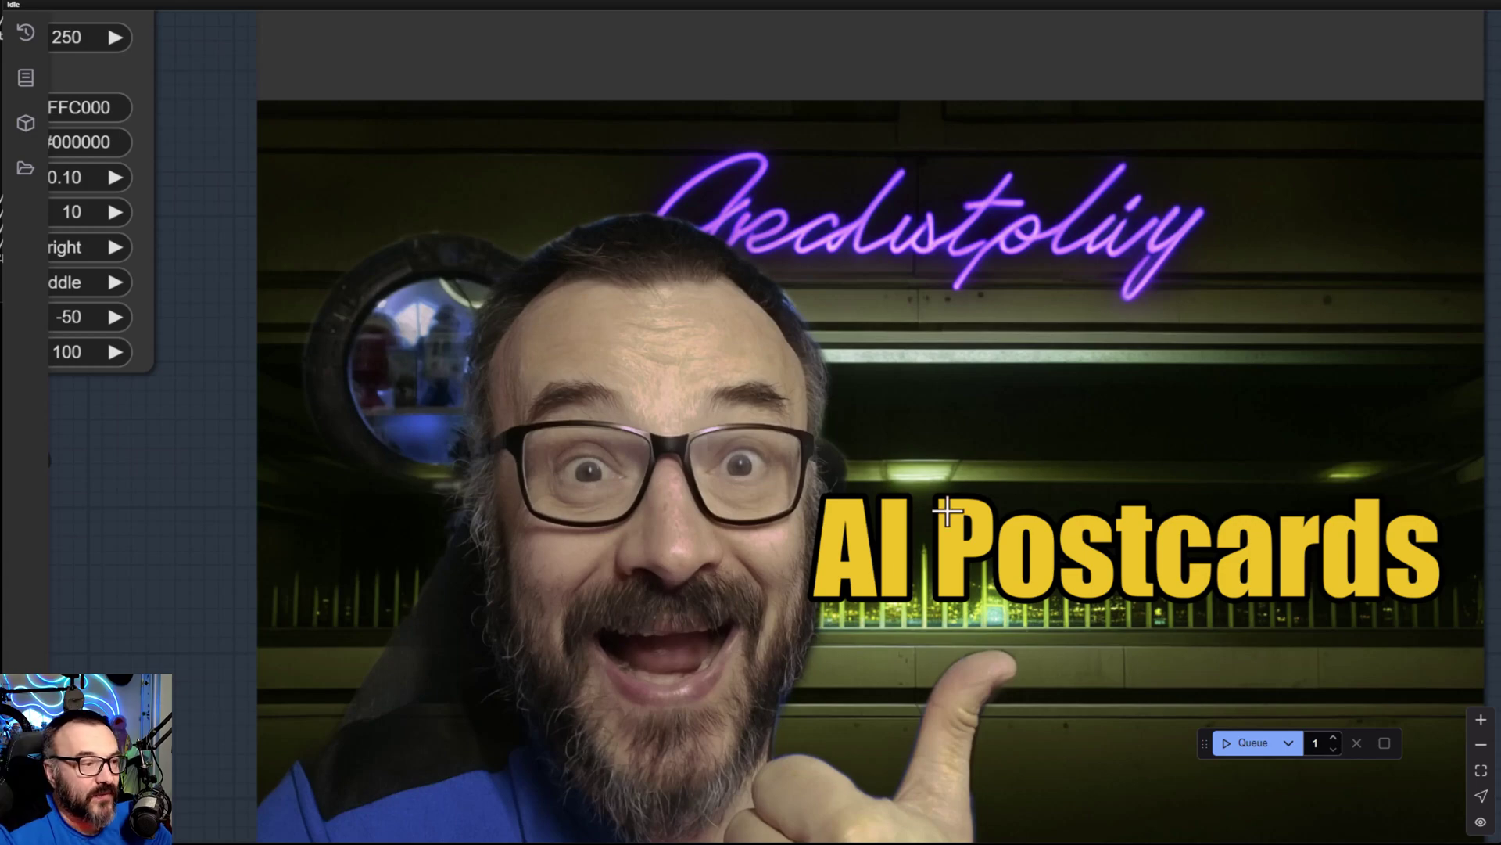
{"action": "scroll", "coordinate": [813, 391], "scroll_direction": "down", "scroll_amount": 4}
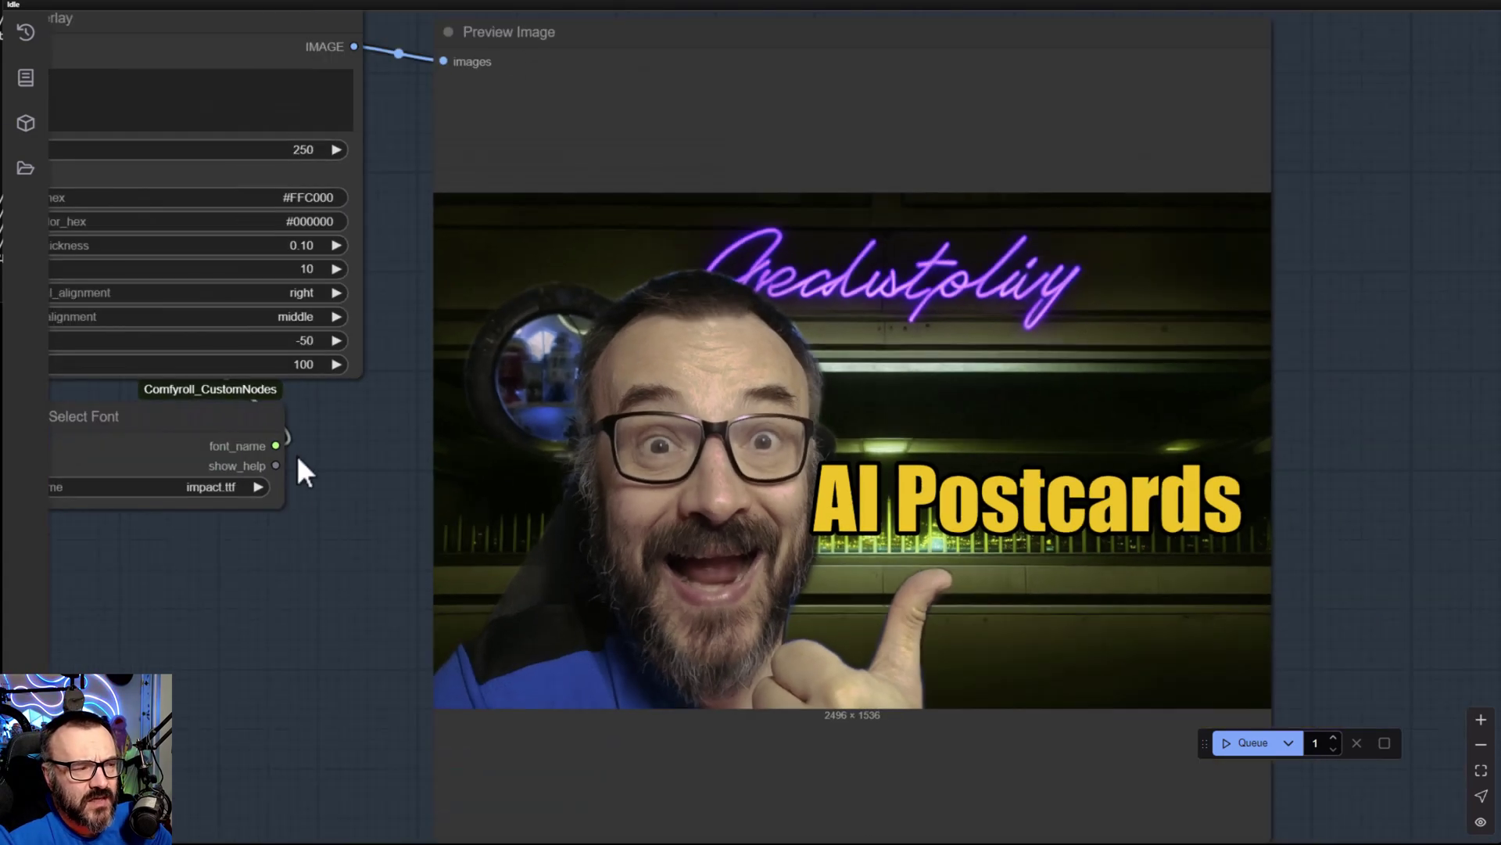
{"action": "left_click_drag", "start_coordinate": [298, 459], "coordinate": [632, 596]}
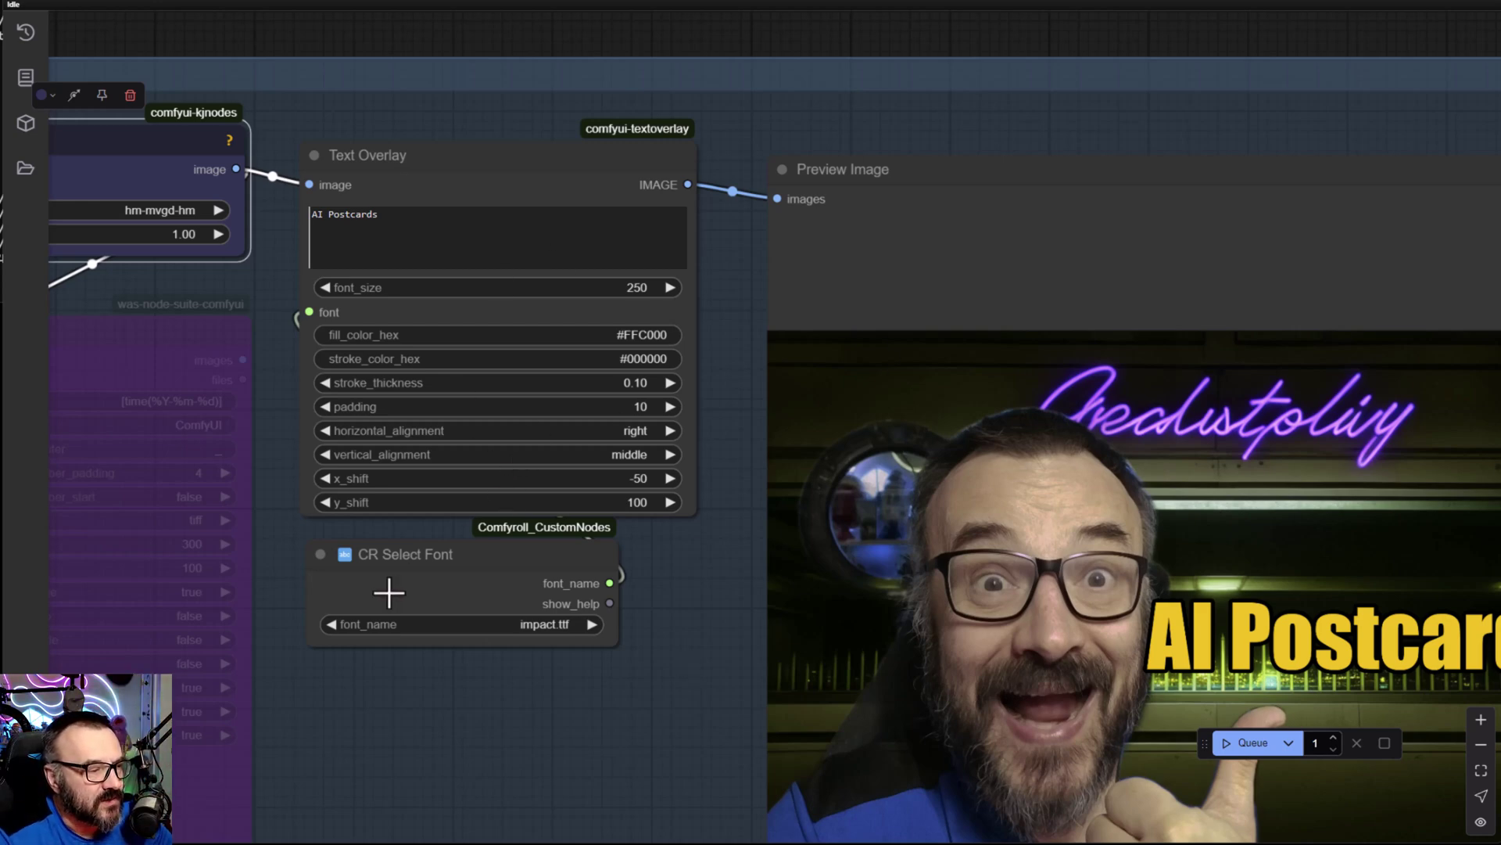
{"action": "scroll", "coordinate": [392, 590], "scroll_direction": "up", "scroll_amount": 5}
{"action": "scroll", "coordinate": [851, 607], "scroll_direction": "up", "scroll_amount": 5}
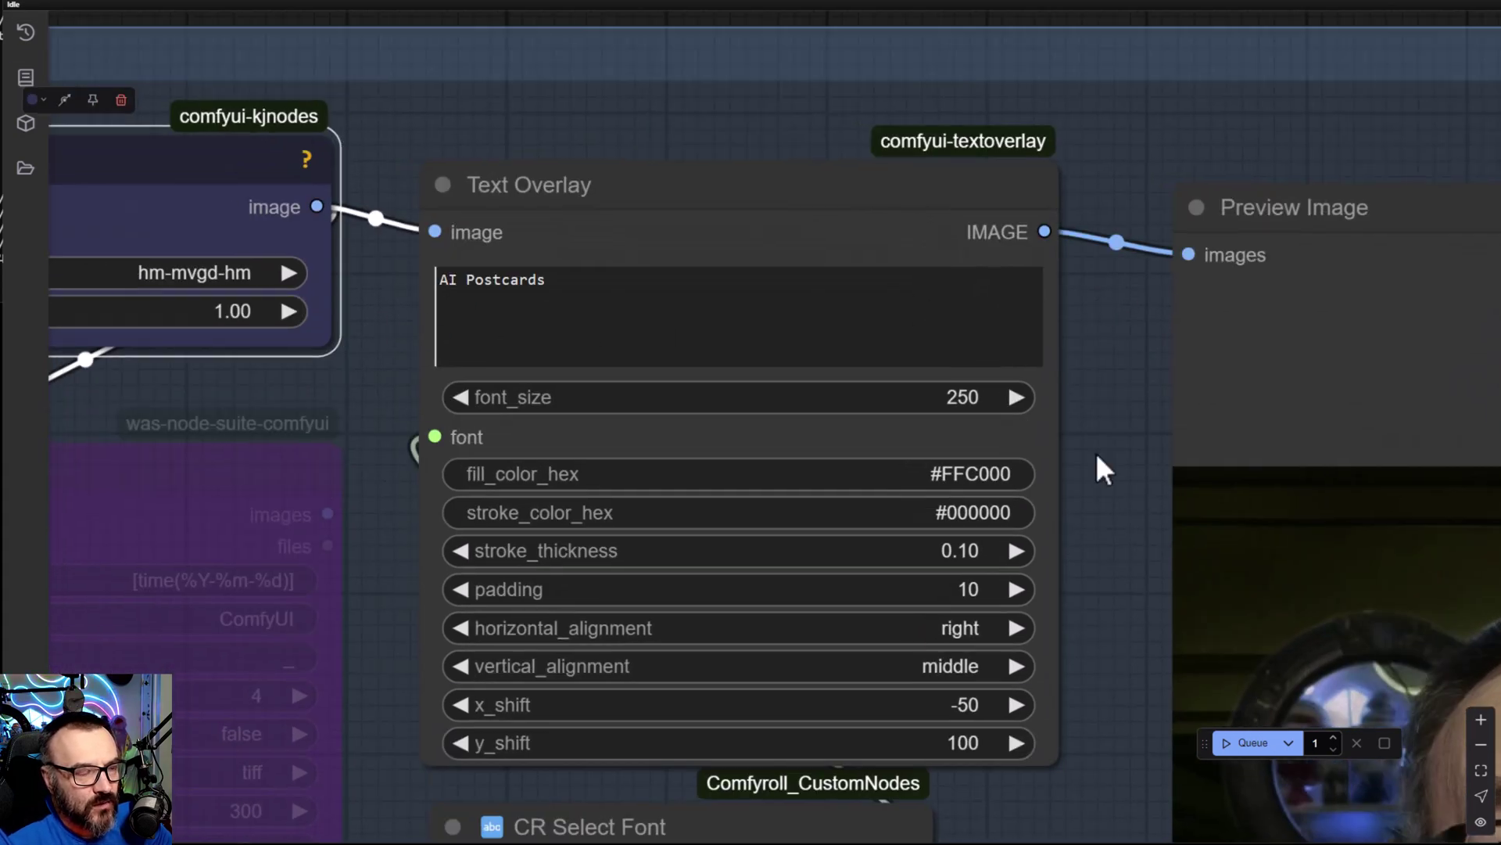
{"action": "left_click_drag", "start_coordinate": [1096, 455], "coordinate": [1035, 219]}
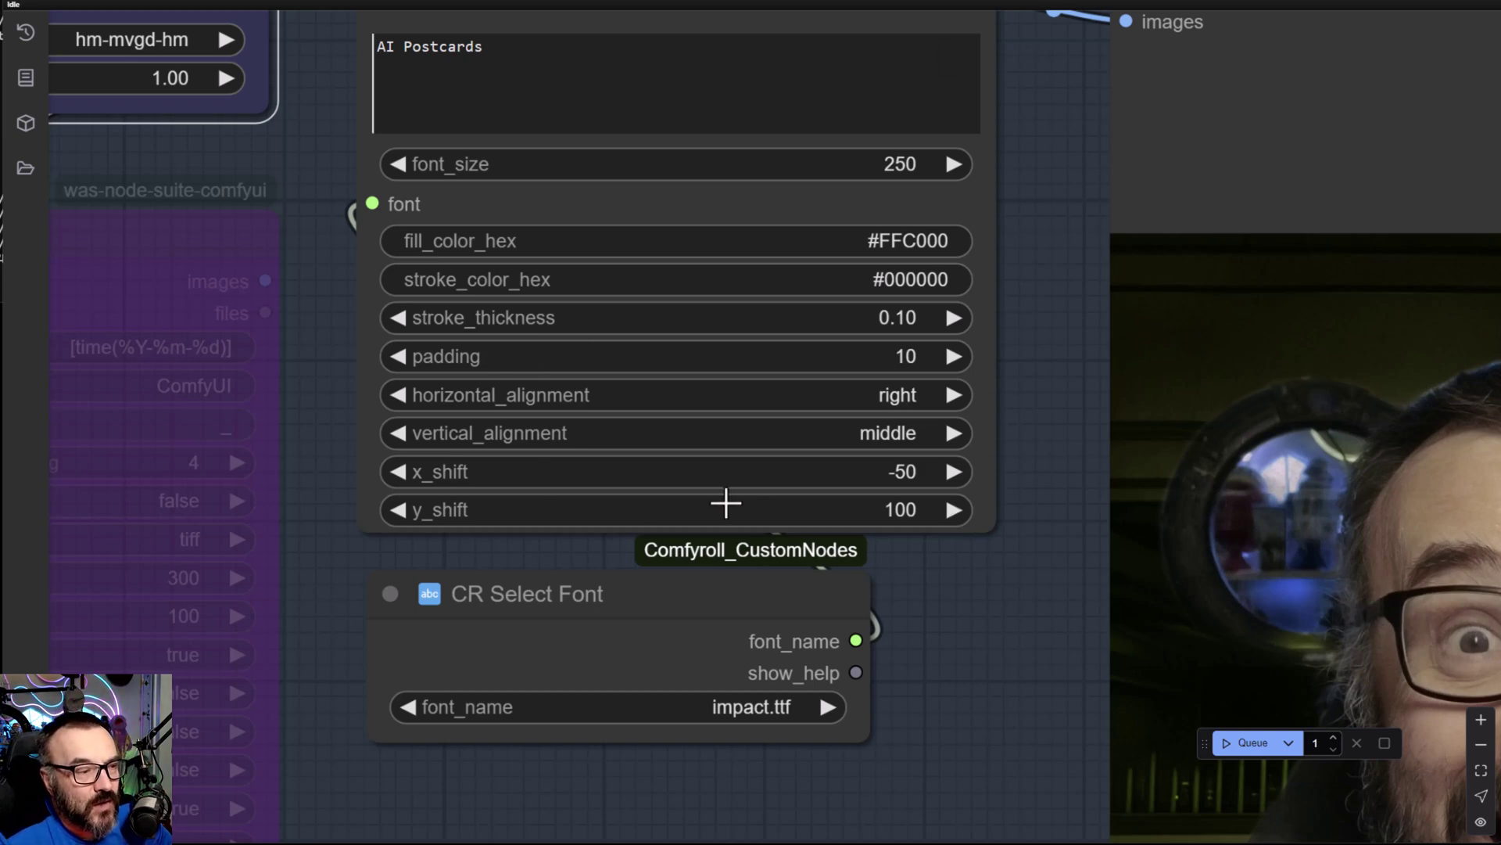
{"action": "left_click", "coordinate": [865, 509]}
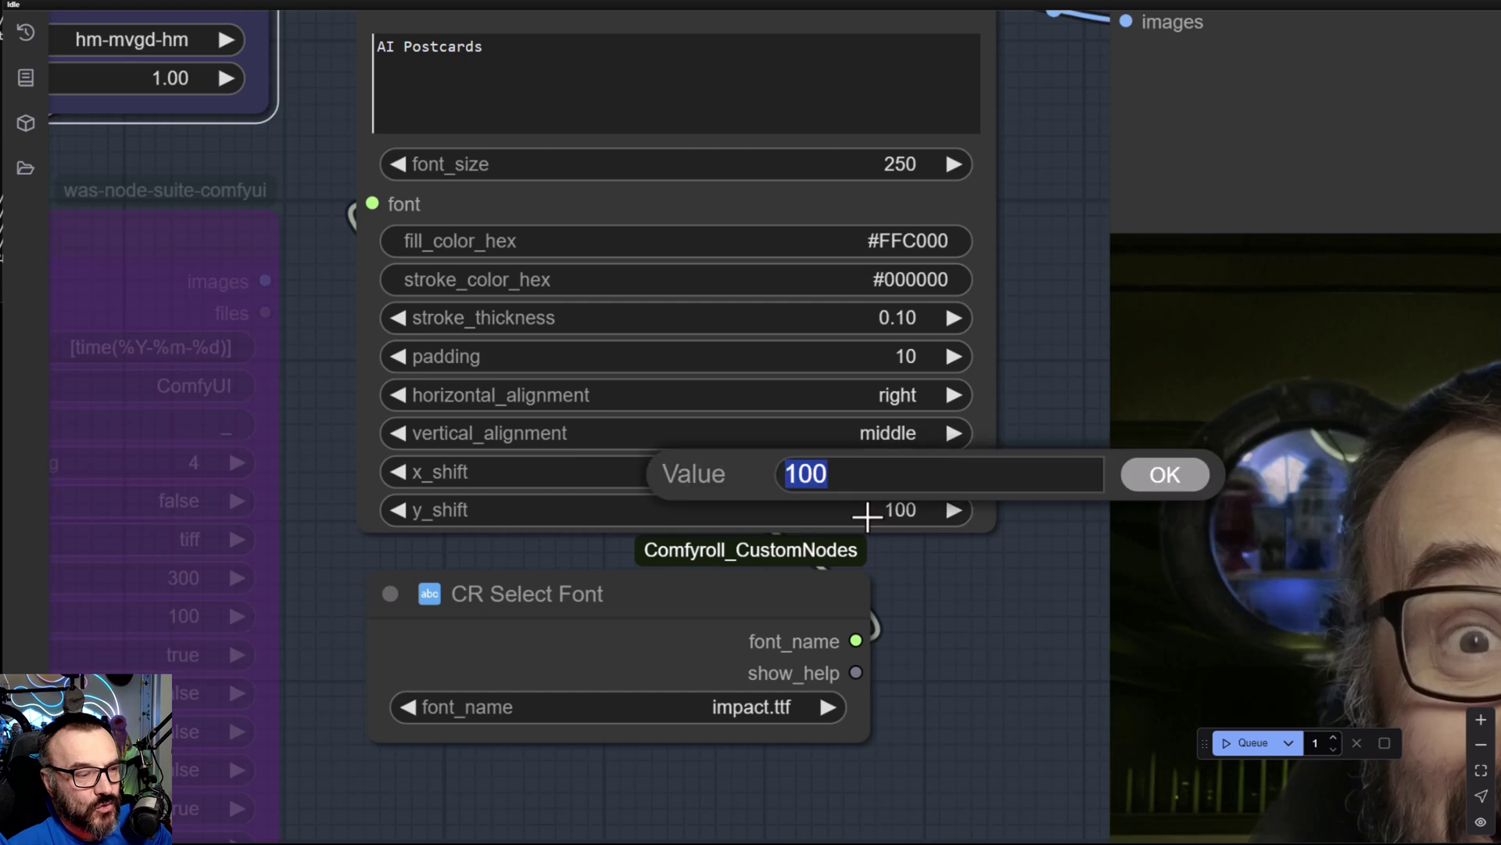
{"action": "left_click", "coordinate": [1020, 571]}
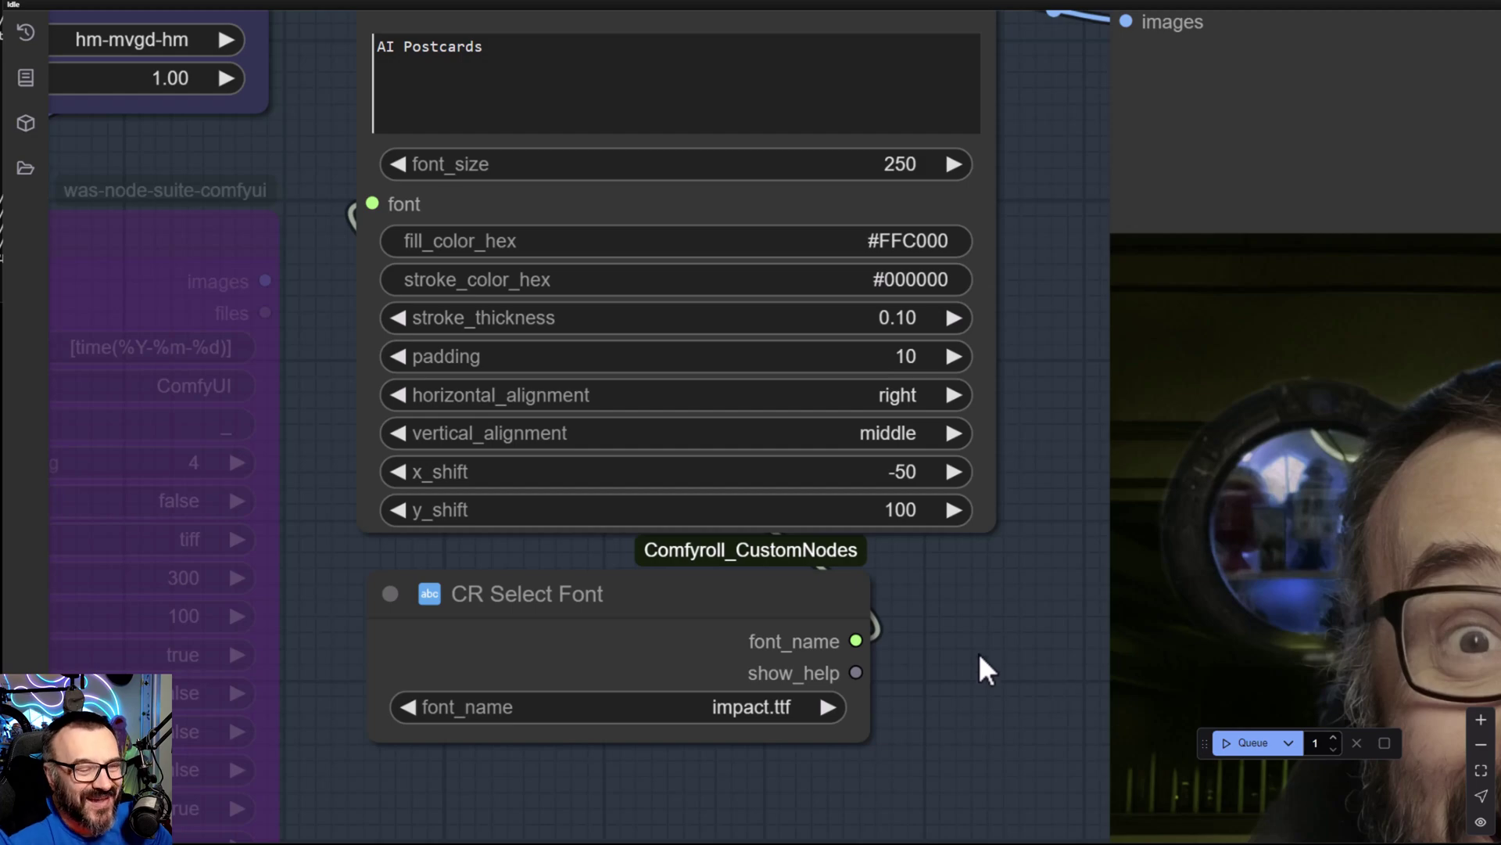
Step: Zoom out and pan from the Image Save area until the whole workflow fits on screen
{"action": "scroll", "coordinate": [982, 667], "scroll_direction": "down", "scroll_amount": 6}
{"action": "left_click_drag", "start_coordinate": [677, 677], "coordinate": [1119, 490]}
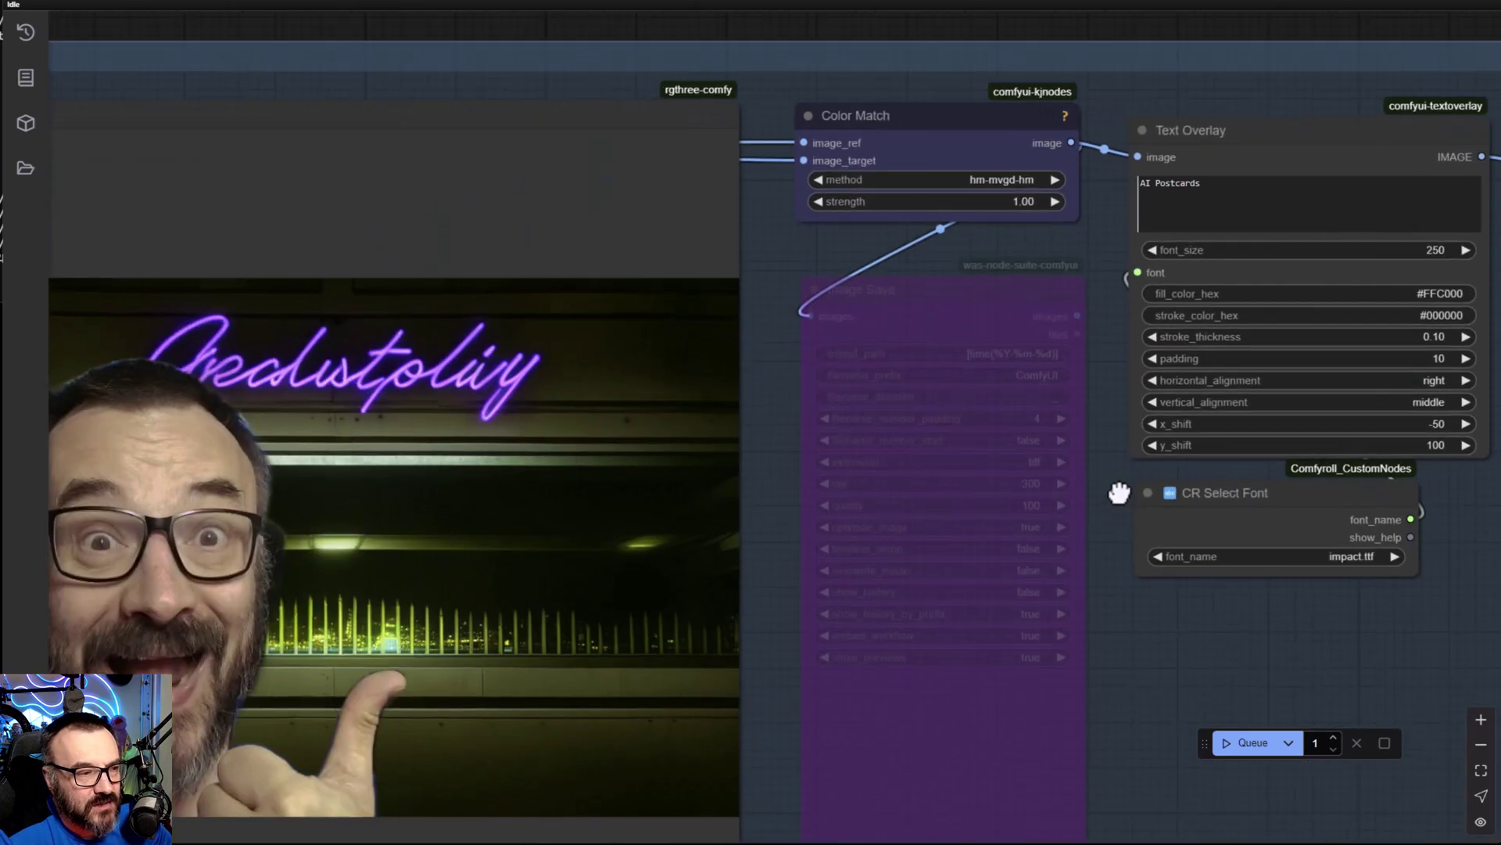
{"action": "scroll", "coordinate": [868, 298], "scroll_direction": "up", "scroll_amount": 5}
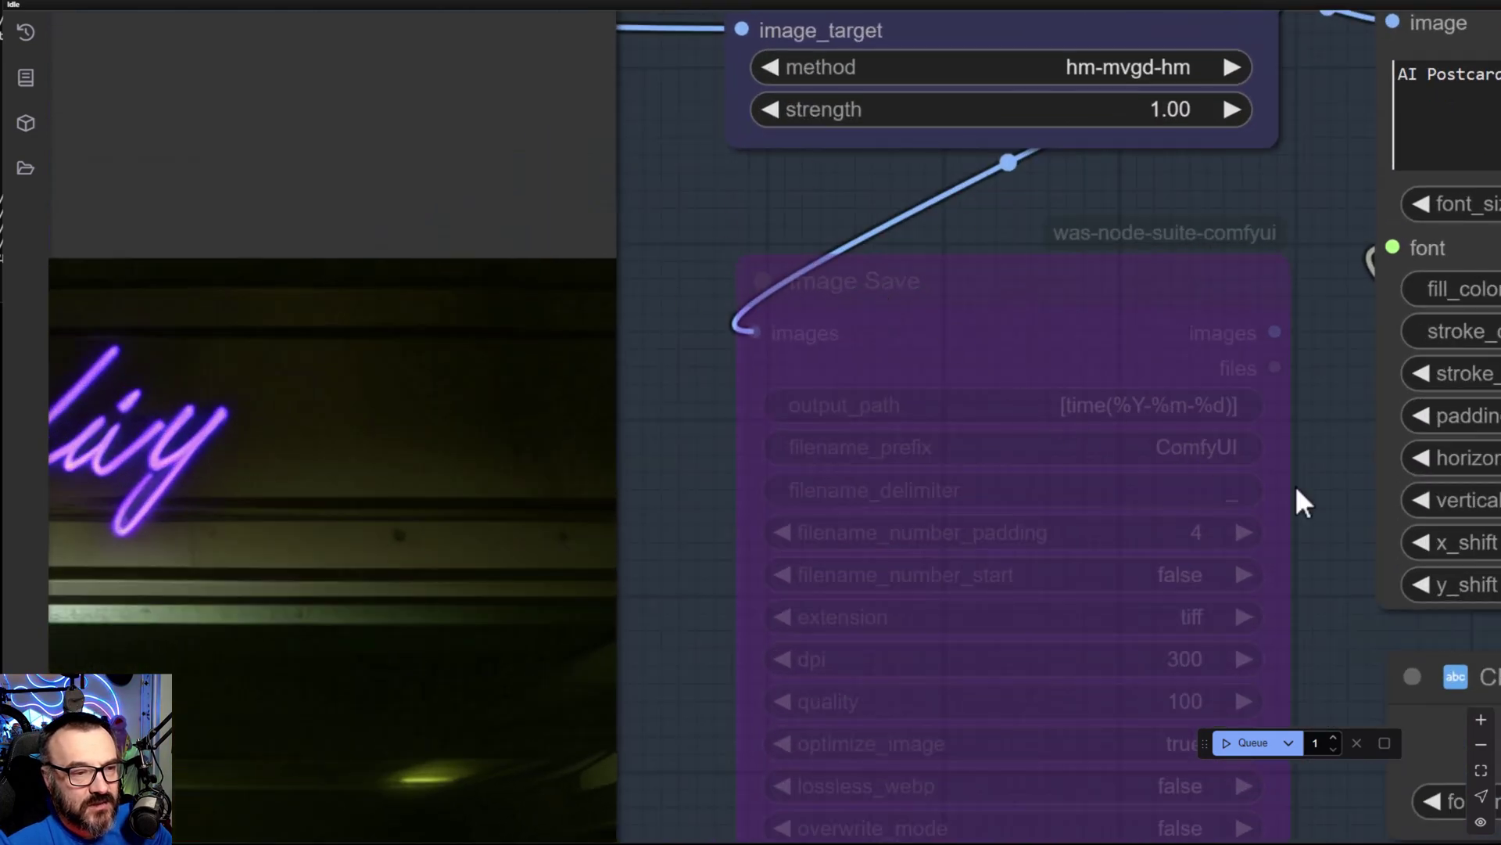
{"action": "scroll", "coordinate": [1293, 485], "scroll_direction": "down", "scroll_amount": 5}
{"action": "scroll", "coordinate": [1267, 563], "scroll_direction": "down", "scroll_amount": 4}
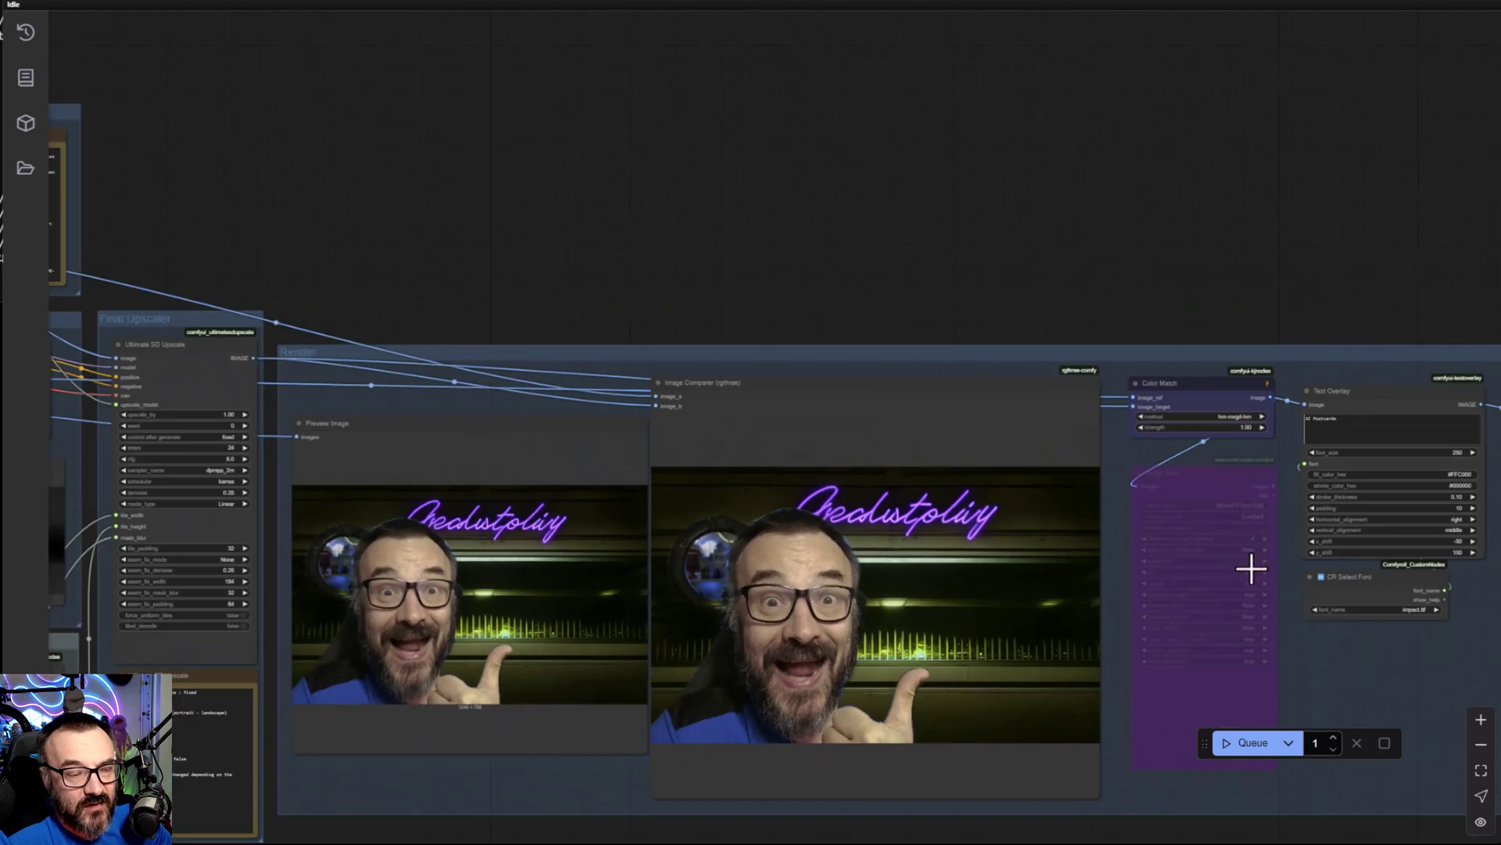
{"action": "left_click_drag", "start_coordinate": [304, 743], "coordinate": [771, 547]}
{"action": "scroll", "coordinate": [772, 536], "scroll_direction": "down", "scroll_amount": 3}
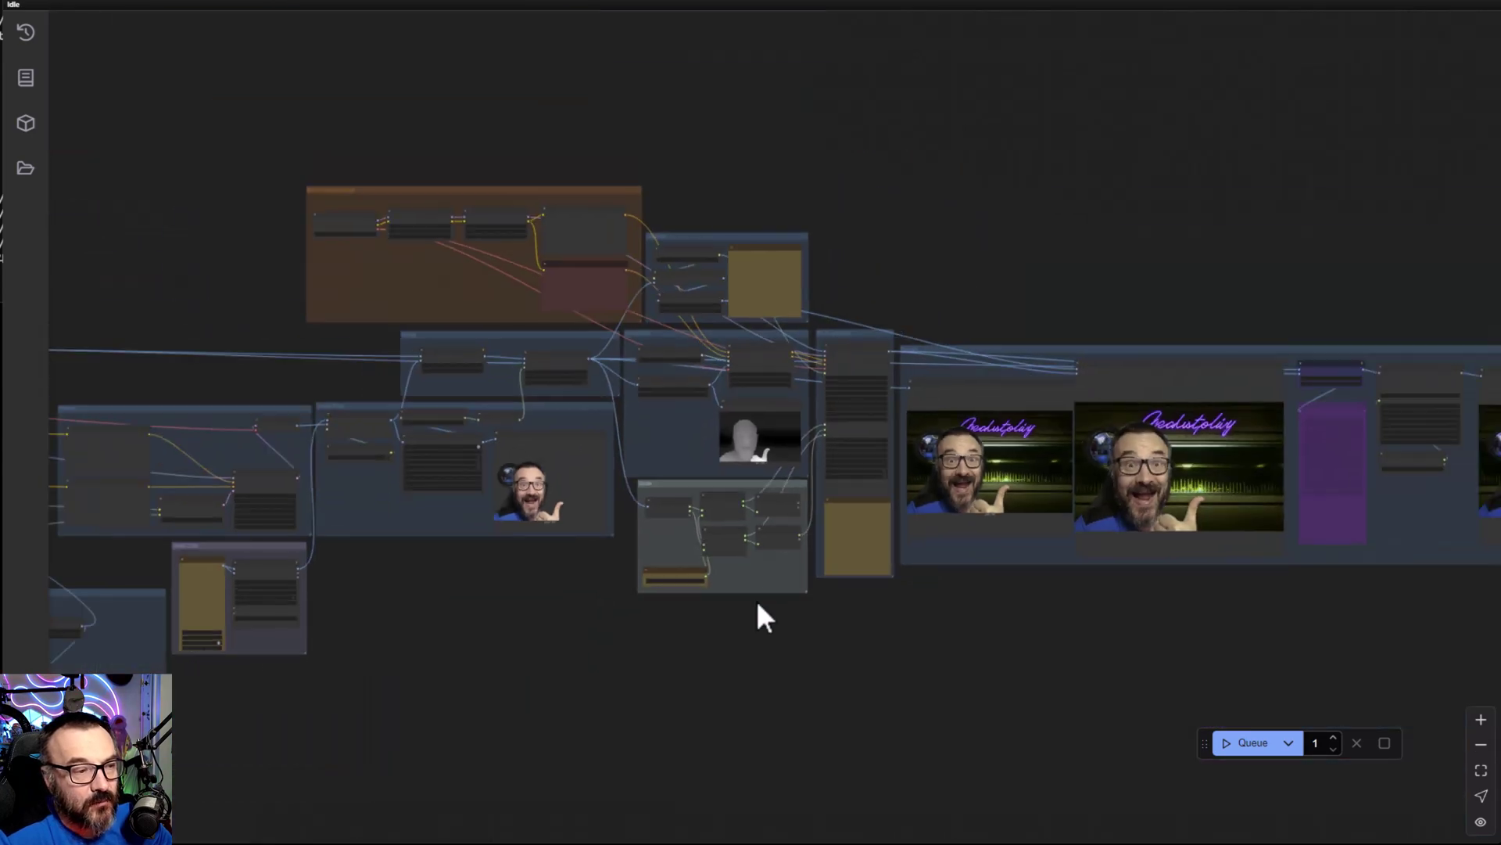
{"action": "left_click_drag", "start_coordinate": [452, 646], "coordinate": [1032, 486]}
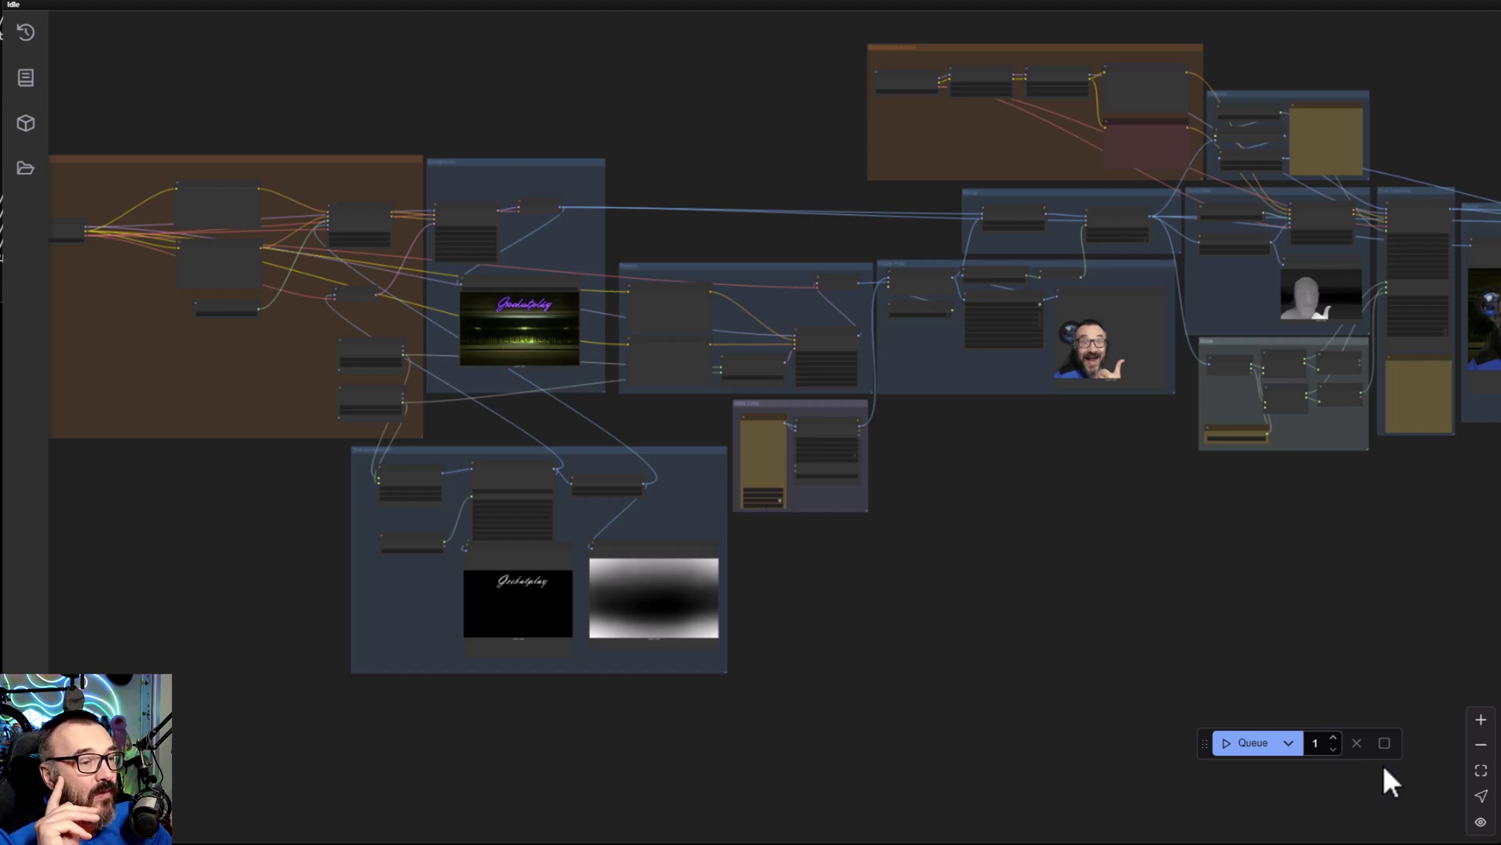
{"action": "scroll", "coordinate": [1383, 764], "scroll_direction": "down", "scroll_amount": 1}
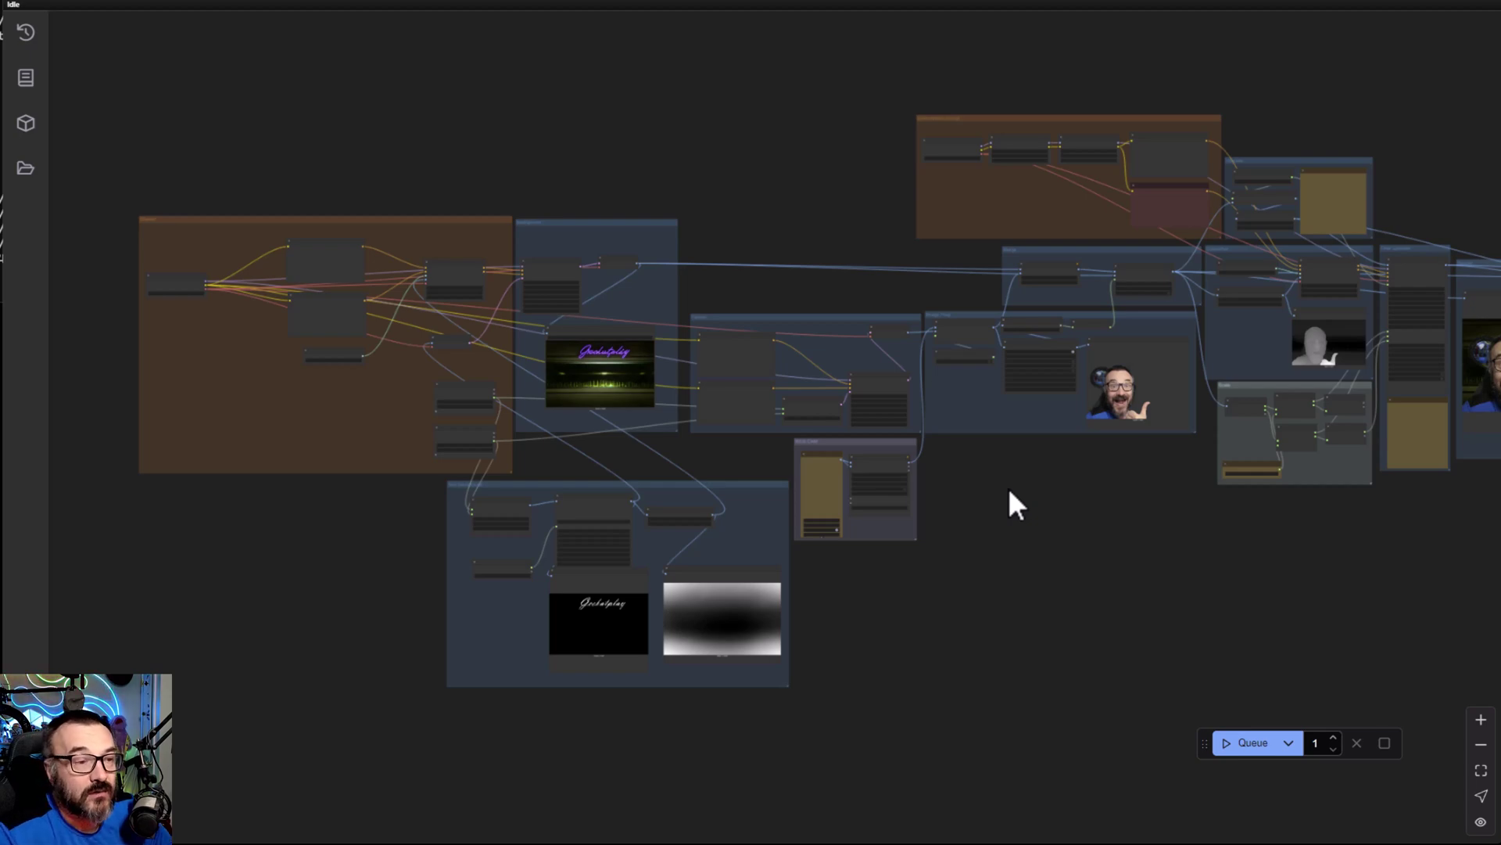
Step: Look over the prompt, webcam and Person group, then briefly visit ChatGPT's prompt box
{"action": "scroll", "coordinate": [907, 461], "scroll_direction": "up", "scroll_amount": 6}
{"action": "scroll", "coordinate": [996, 567], "scroll_direction": "up", "scroll_amount": 5}
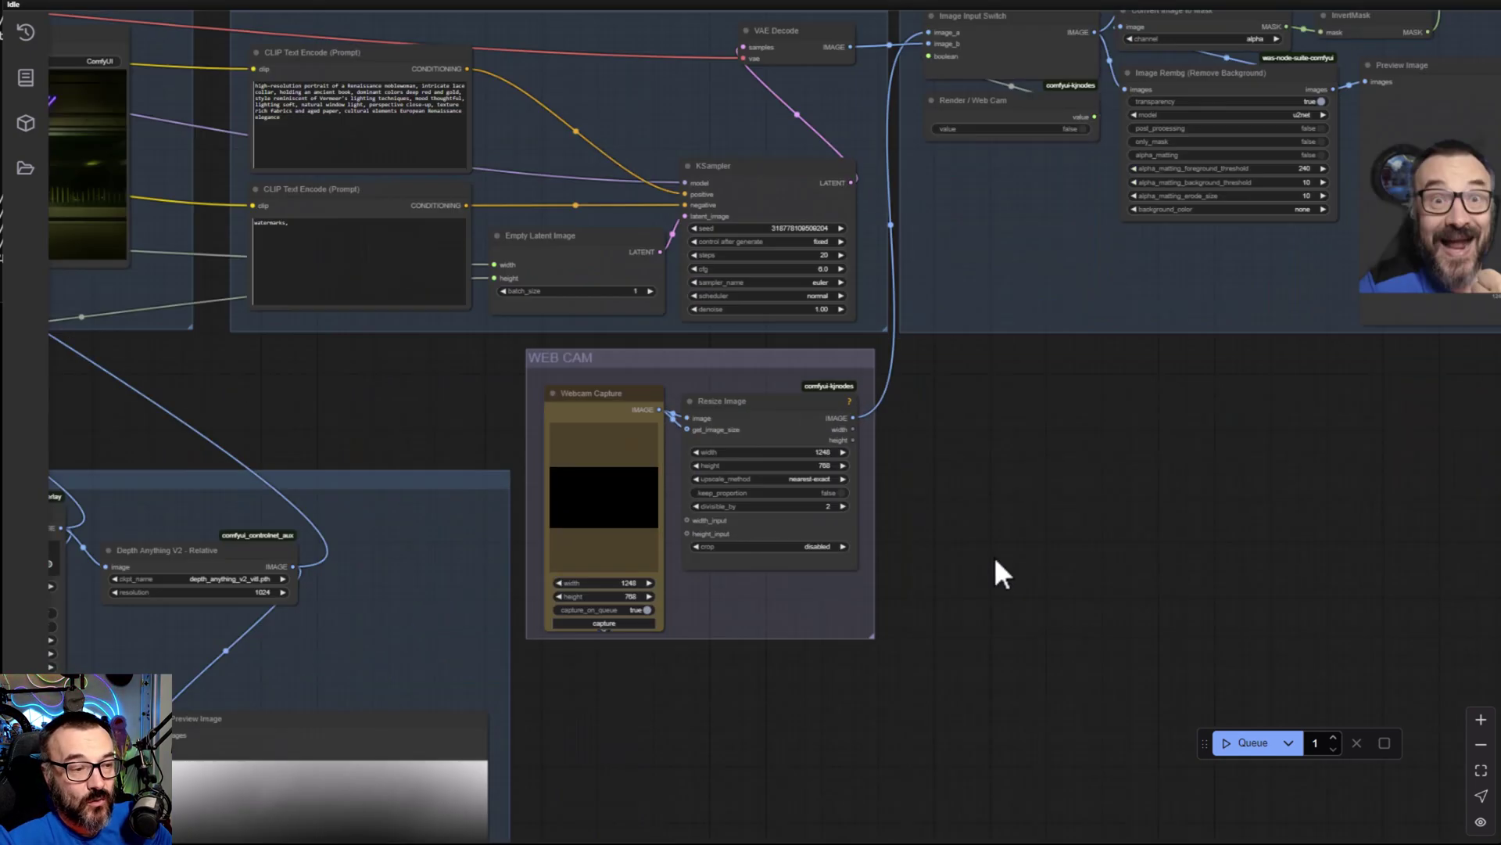
{"action": "left_click_drag", "start_coordinate": [1113, 537], "coordinate": [1202, 534]}
{"action": "left_click_drag", "start_coordinate": [439, 414], "coordinate": [794, 532]}
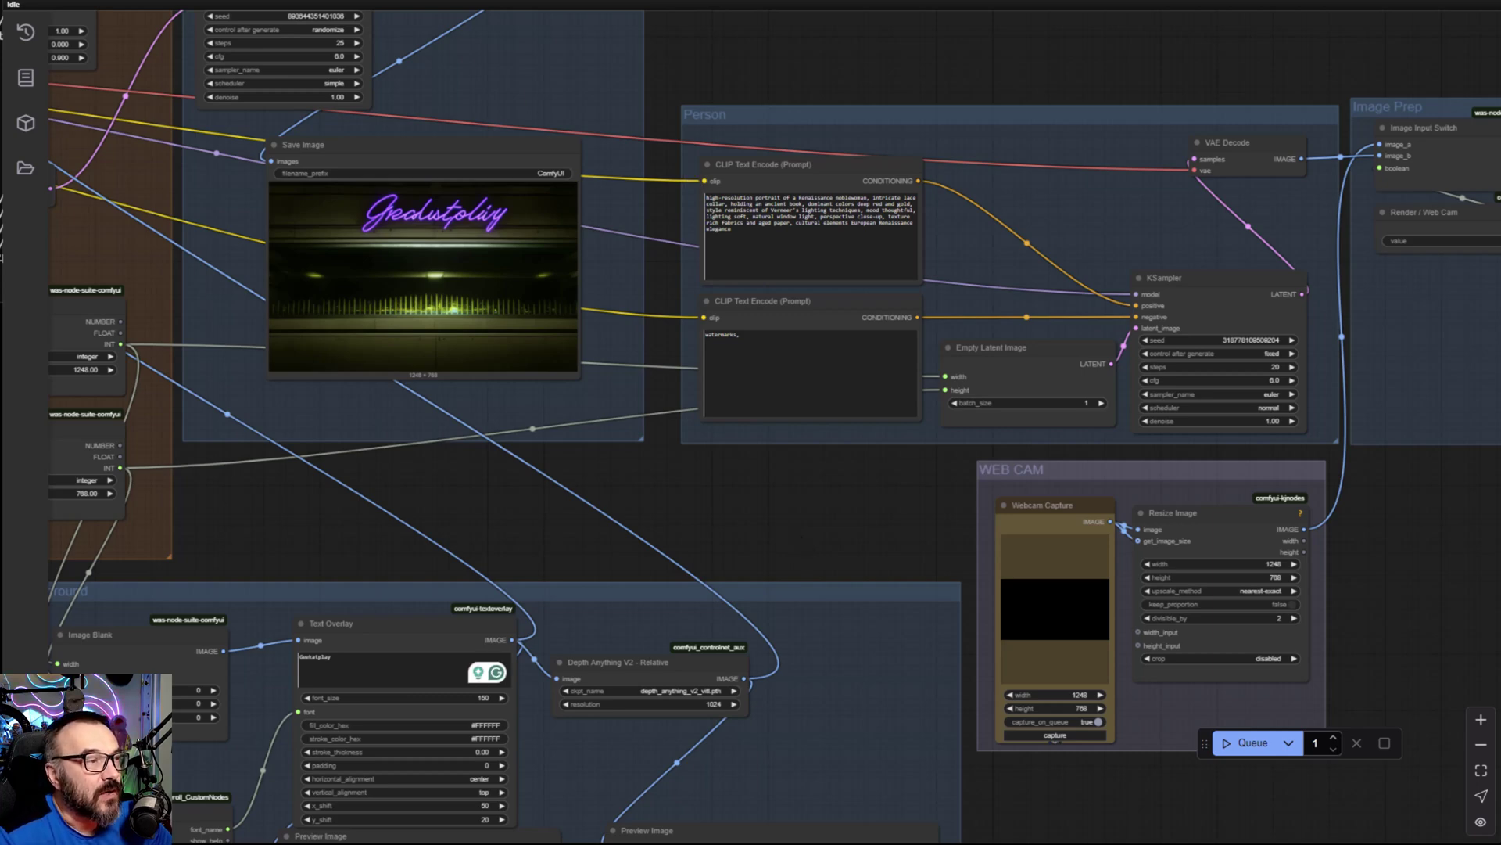
{"action": "key", "text": "alt+Tab"}
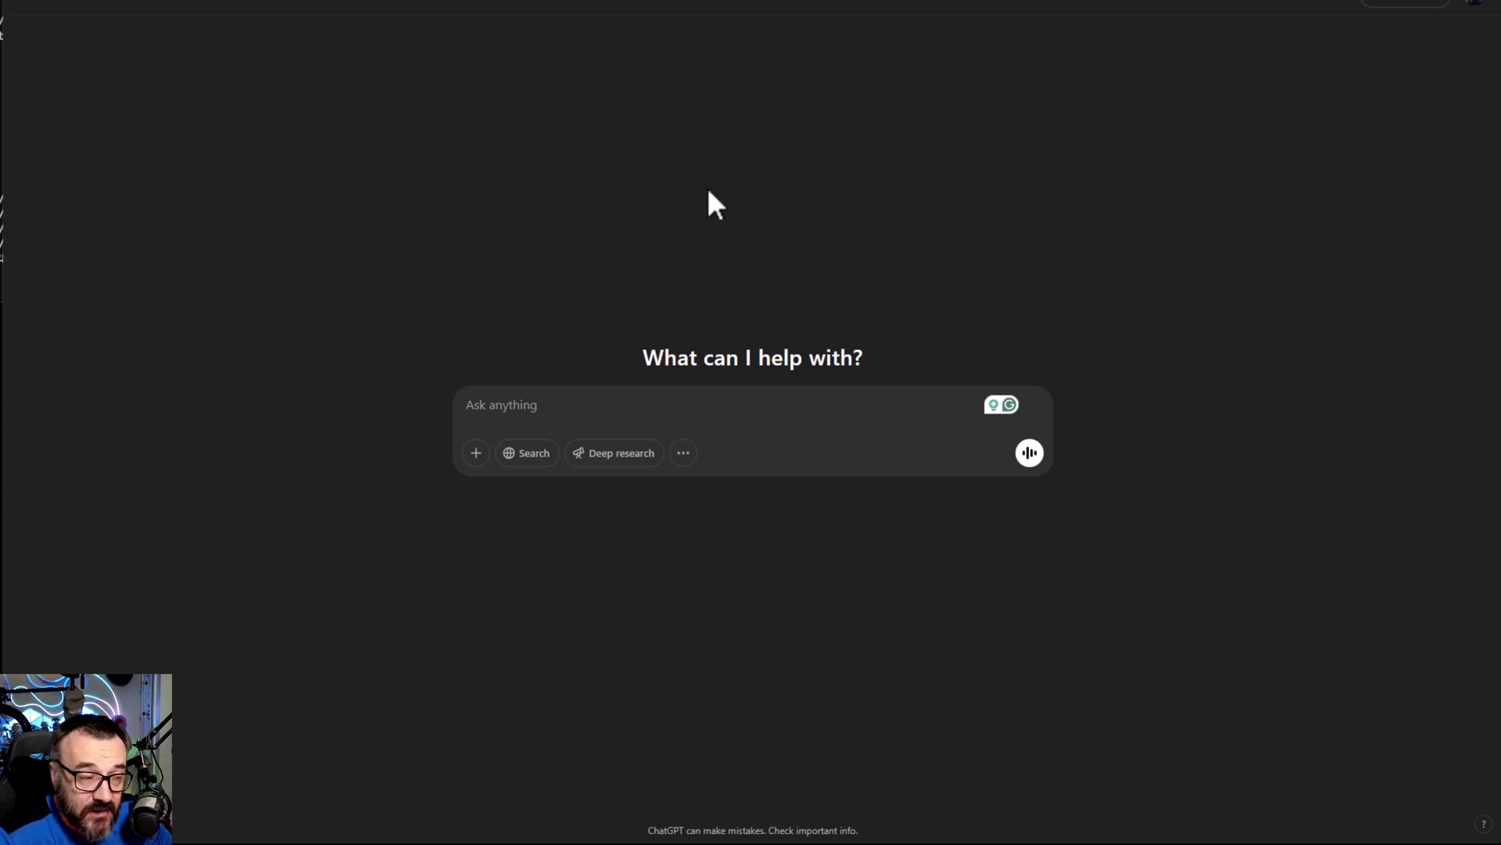
{"action": "left_click", "coordinate": [740, 434]}
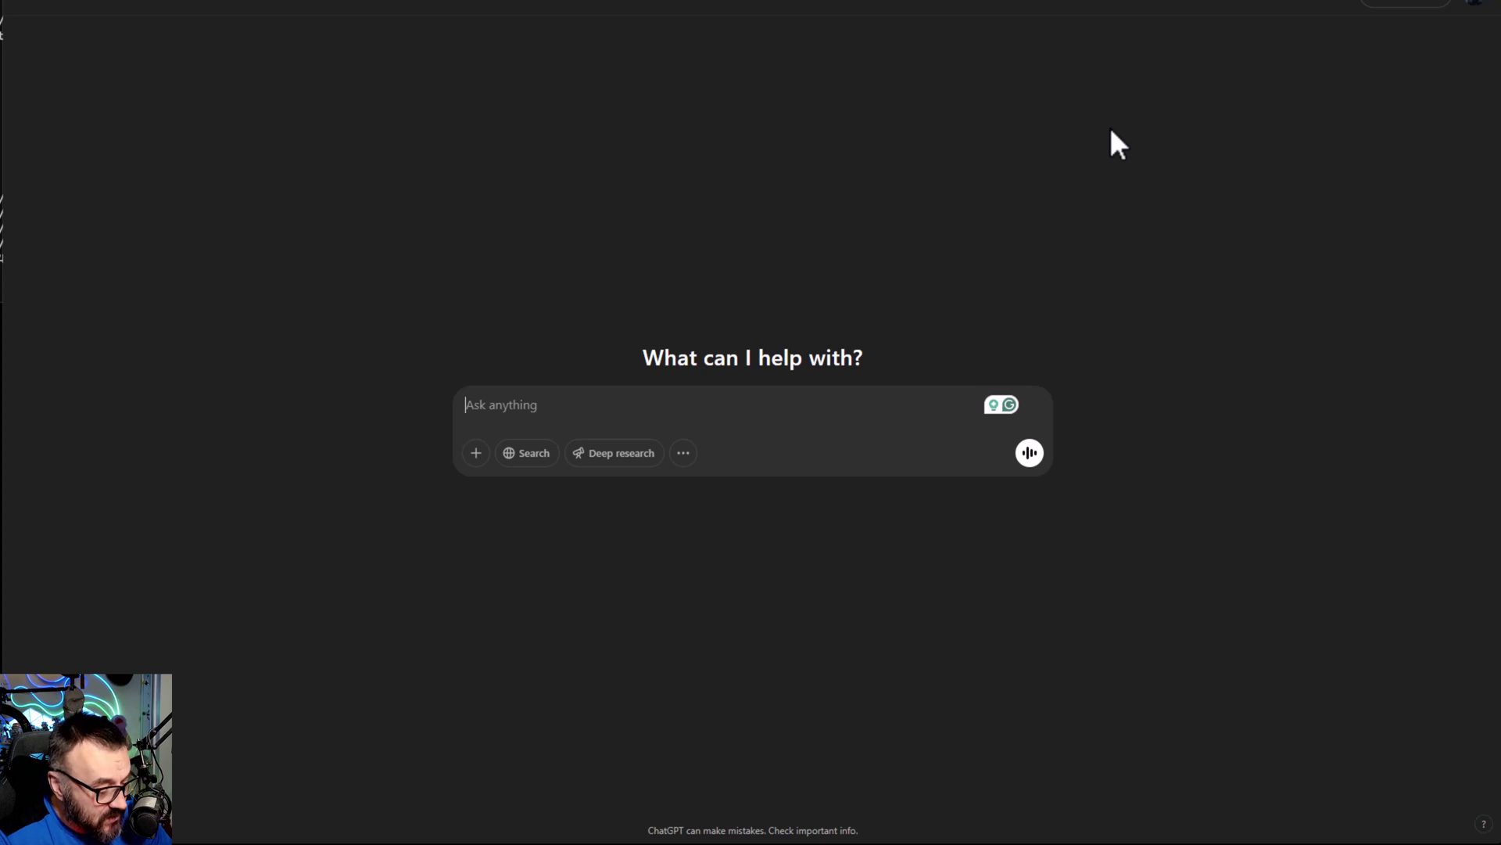
{"action": "key", "text": "alt+Tab"}
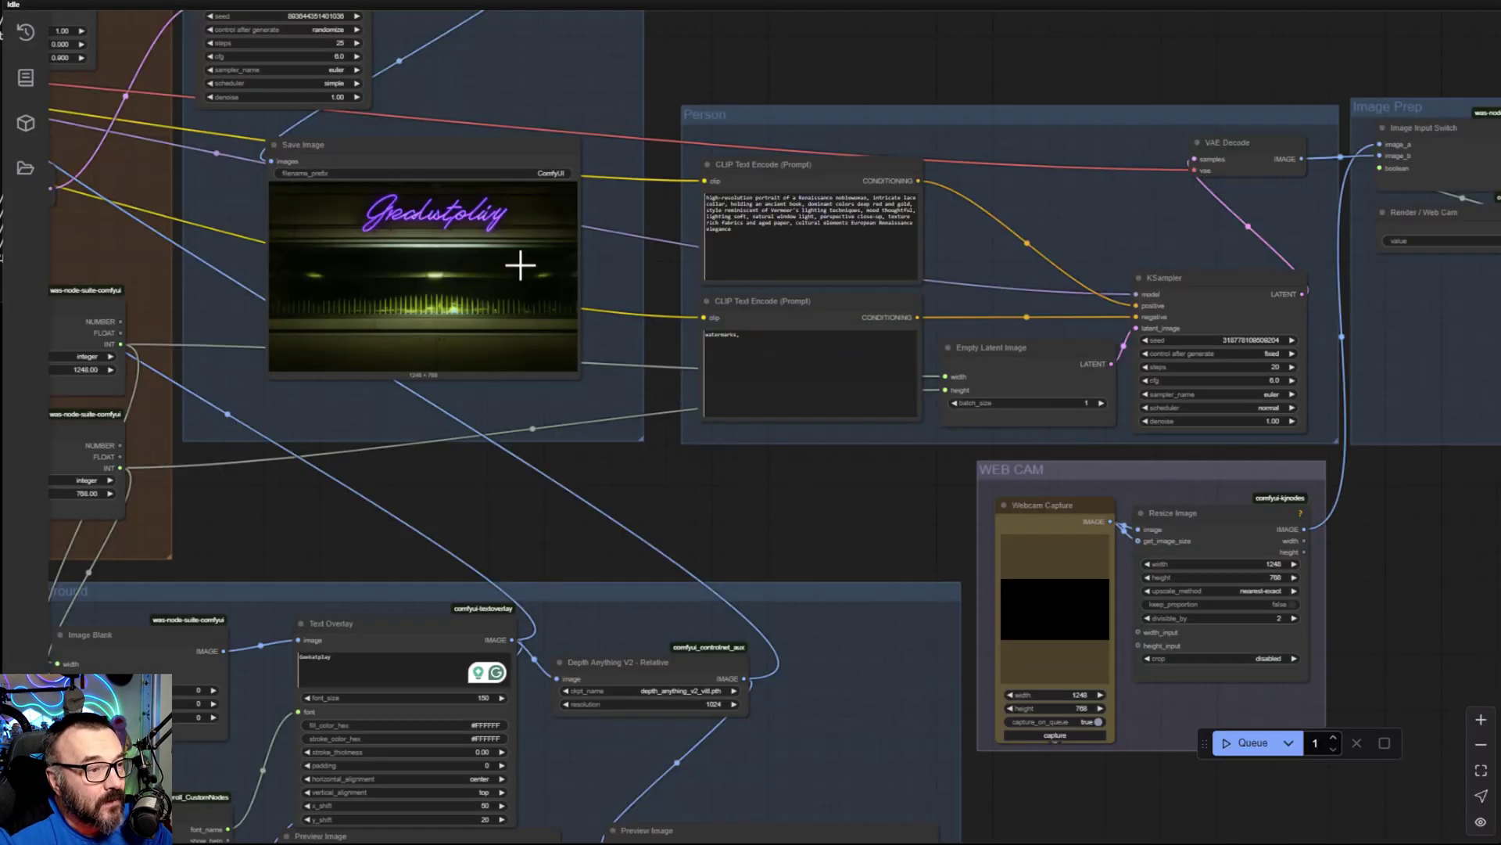
Step: Move the width and height nodes left in the brown group, with height placed below width
{"action": "left_click_drag", "start_coordinate": [485, 485], "coordinate": [1042, 321]}
{"action": "scroll", "coordinate": [717, 254], "scroll_direction": "up", "scroll_amount": 1}
{"action": "scroll", "coordinate": [717, 254], "scroll_direction": "up", "scroll_amount": 5}
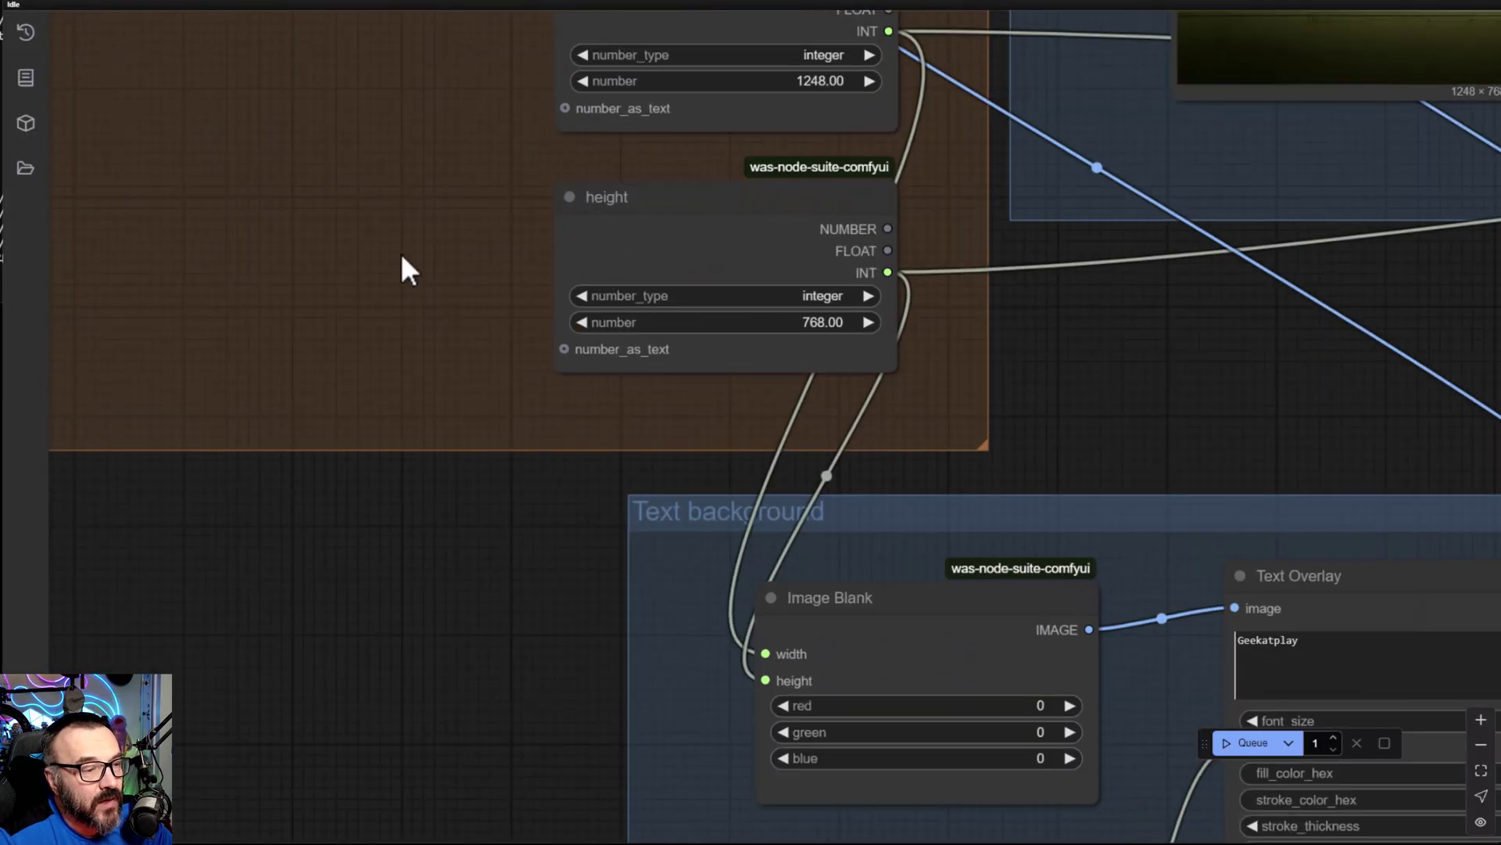
{"action": "left_click_drag", "start_coordinate": [402, 265], "coordinate": [298, 526]}
{"action": "left_click_drag", "start_coordinate": [630, 200], "coordinate": [455, 219]}
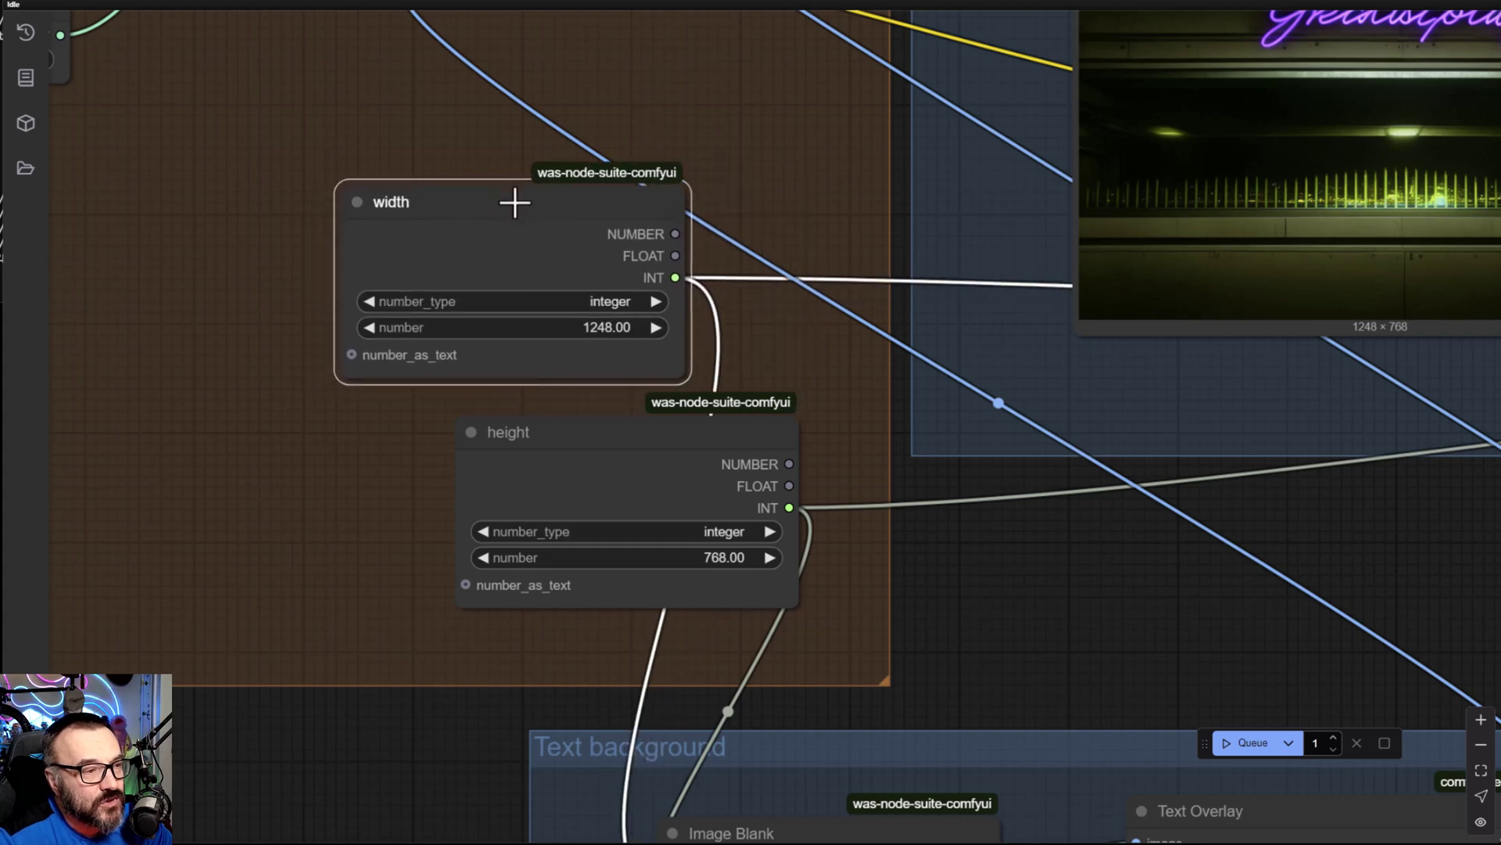
{"action": "left_click_drag", "start_coordinate": [673, 435], "coordinate": [553, 417]}
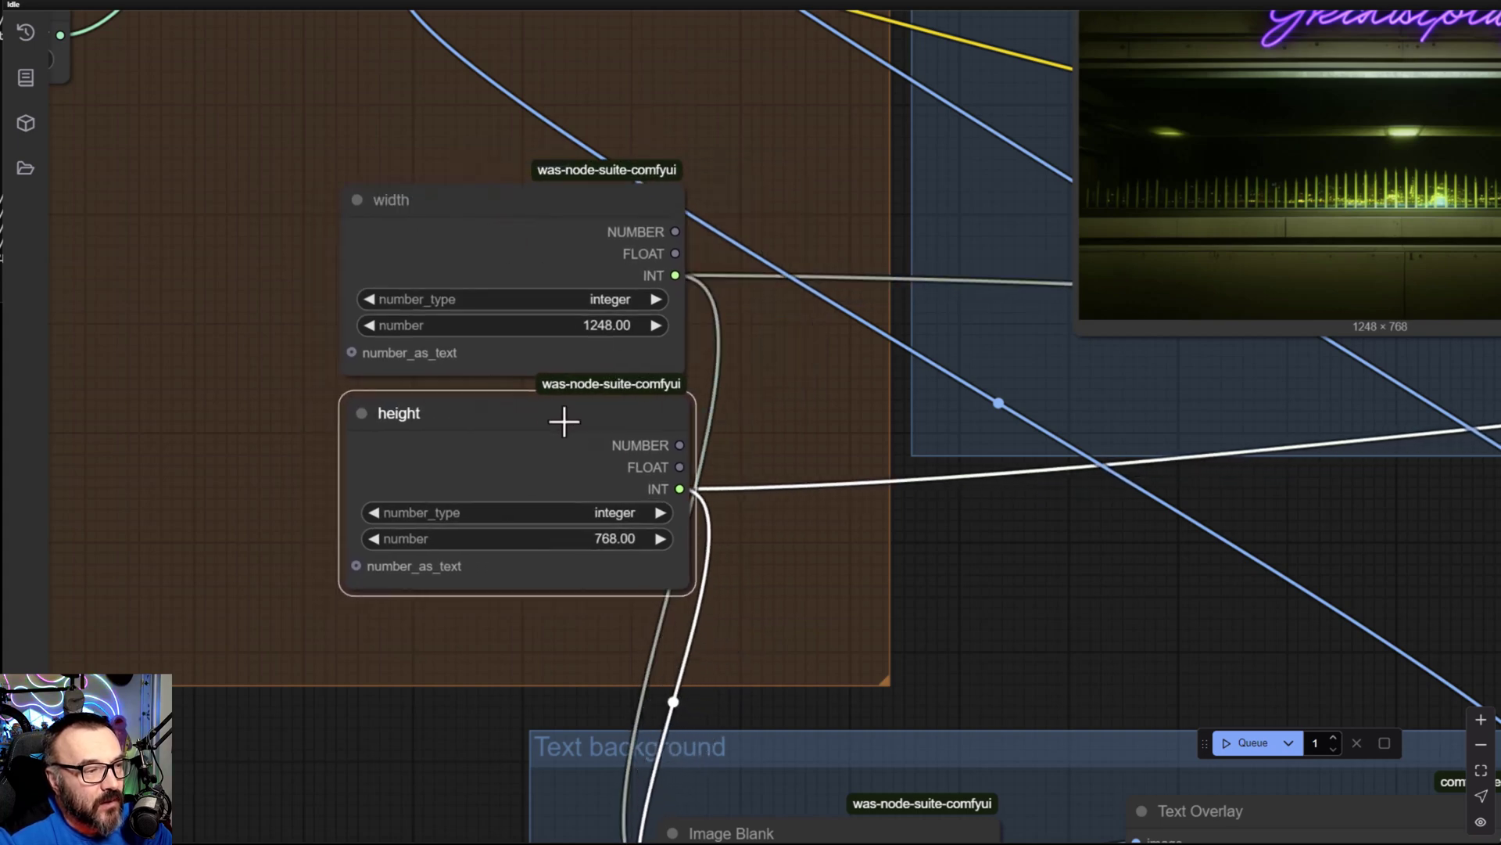
{"action": "left_click_drag", "start_coordinate": [766, 55], "coordinate": [918, 520]}
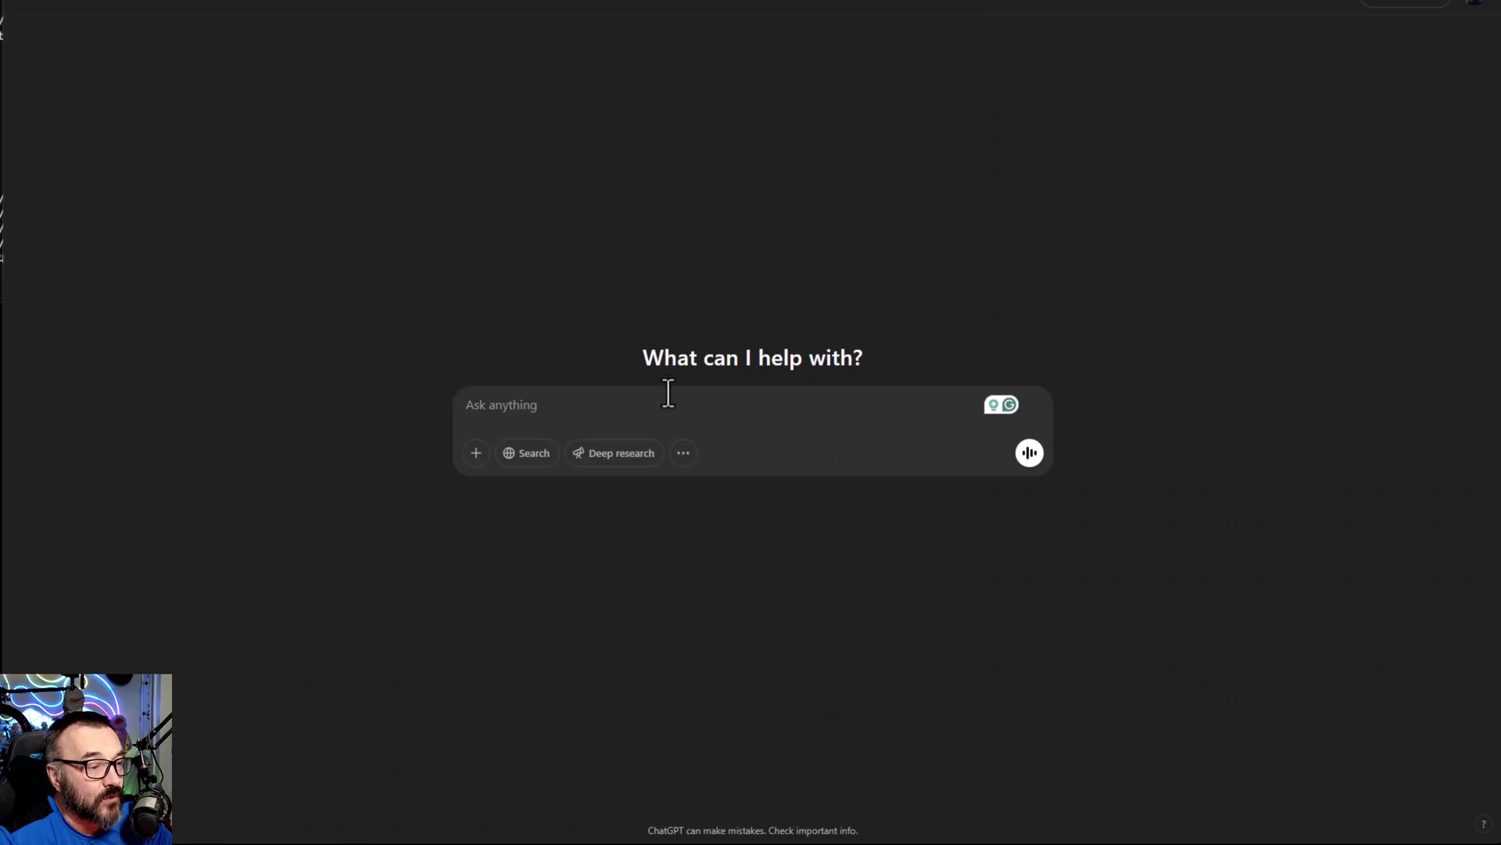
Step: Type 'What node in ComfyUI provides image proportions for SDXL…', correcting spelling and capitalisation
{"action": "type", "text": "what node in com"}
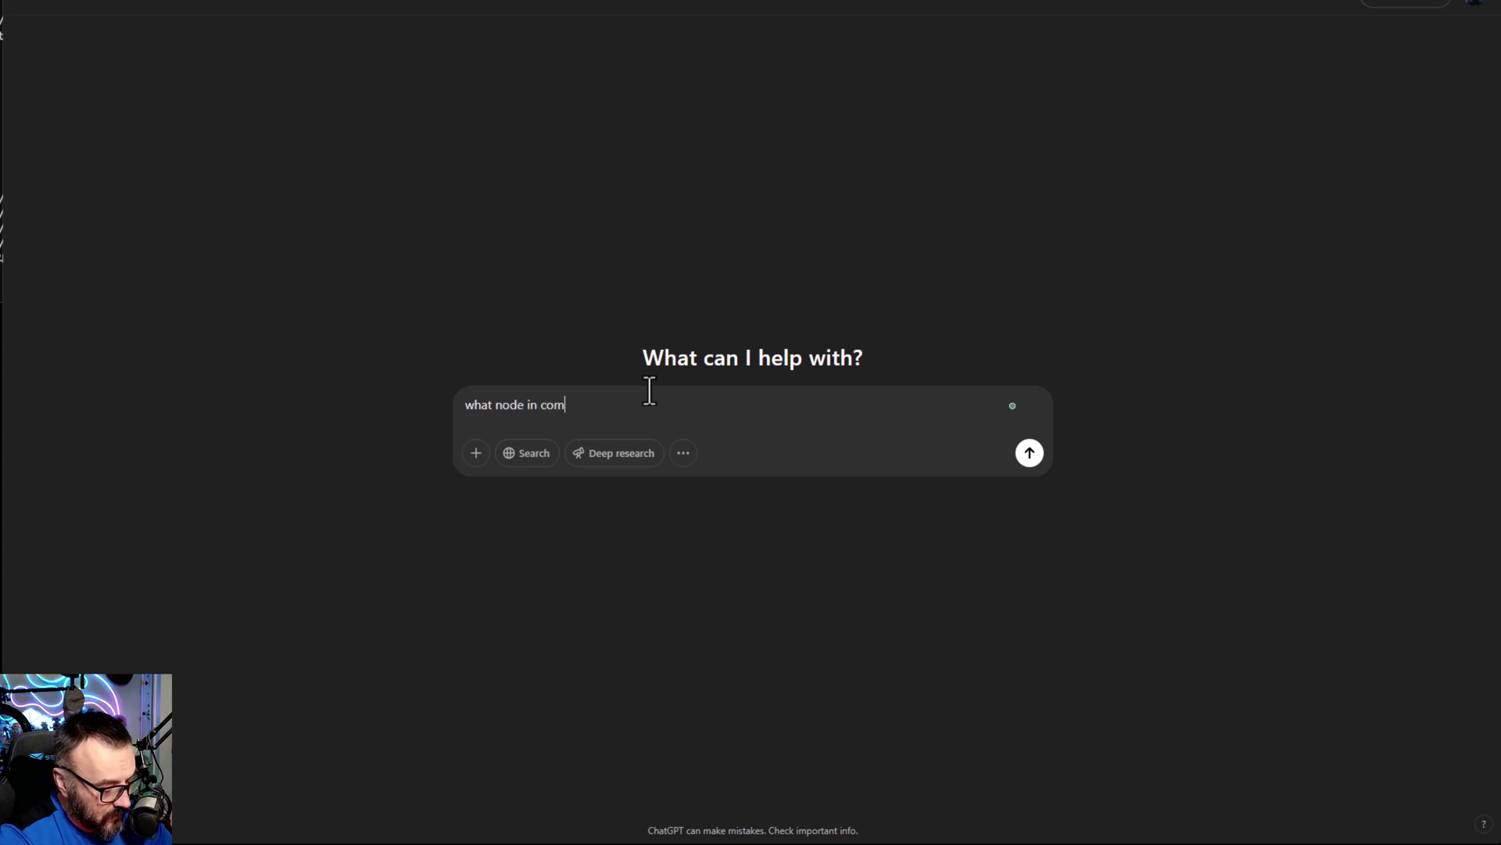
{"action": "type", "text": "fyui "}
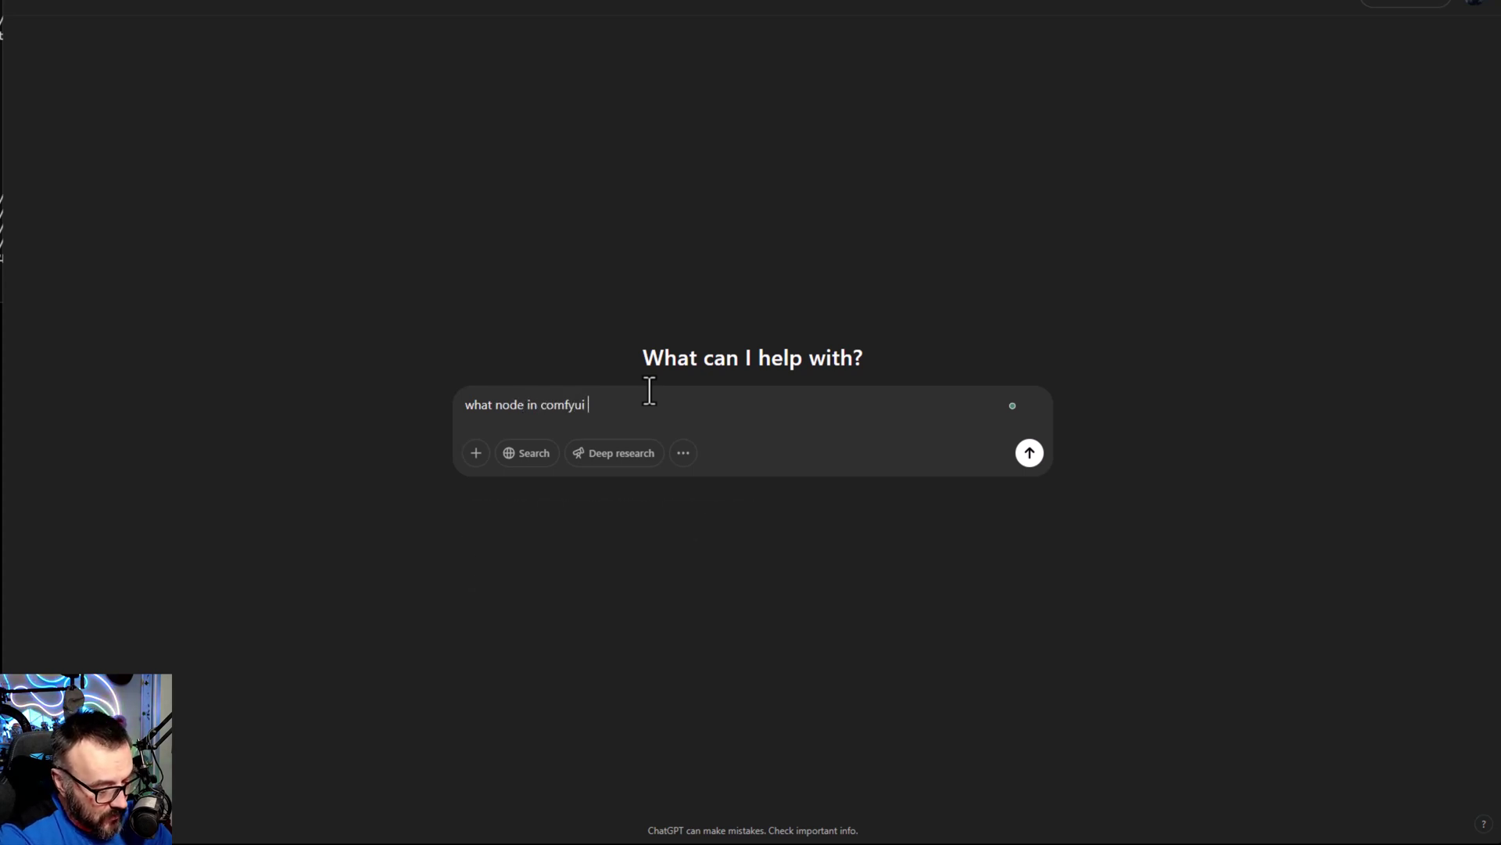
{"action": "type", "text": "provide image prop"}
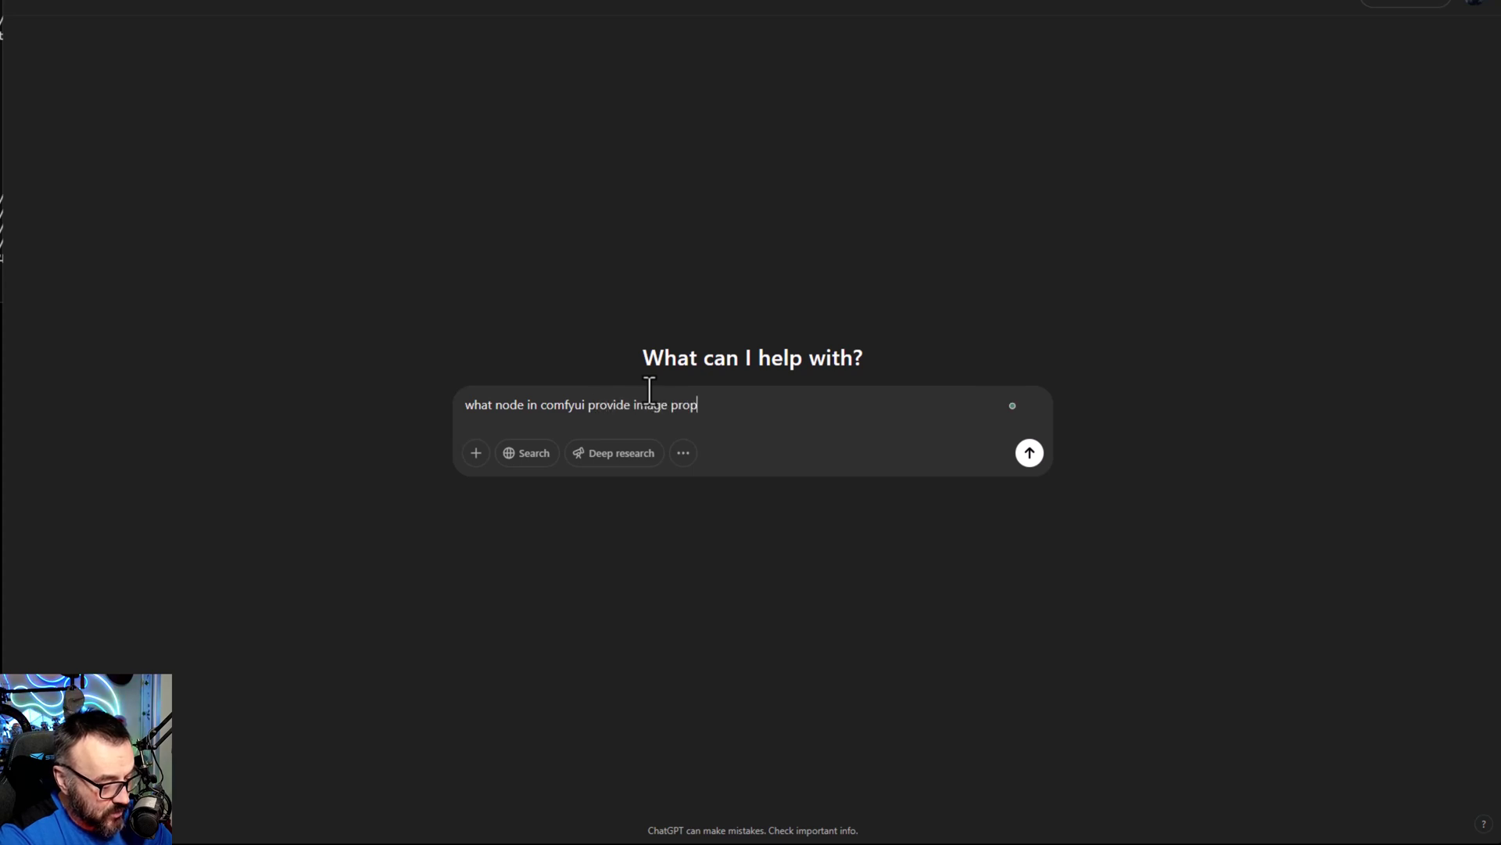
{"action": "type", "text": "orti"}
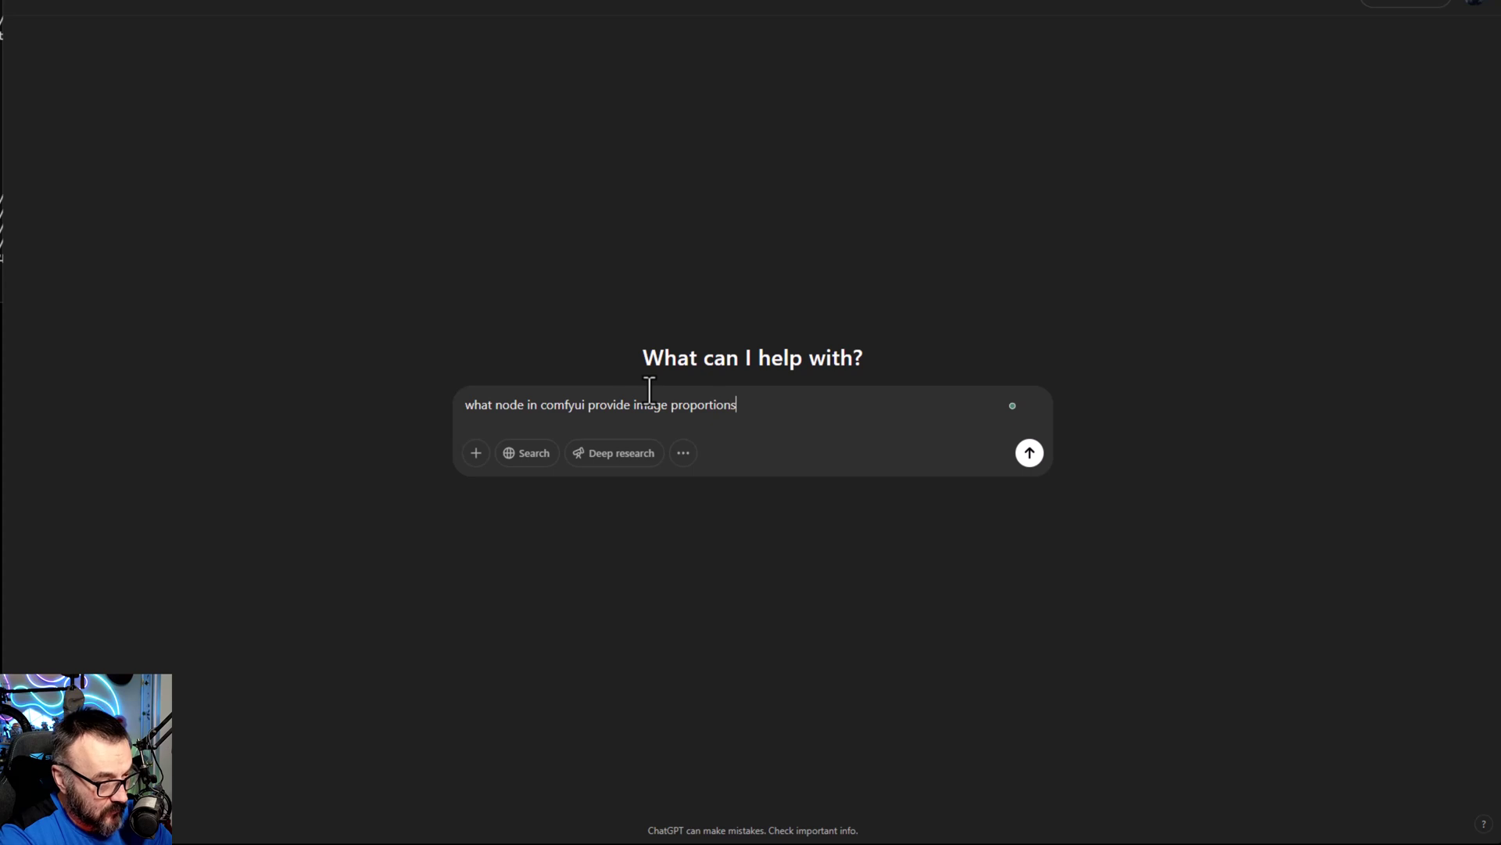
{"action": "type", "text": "ons fo"}
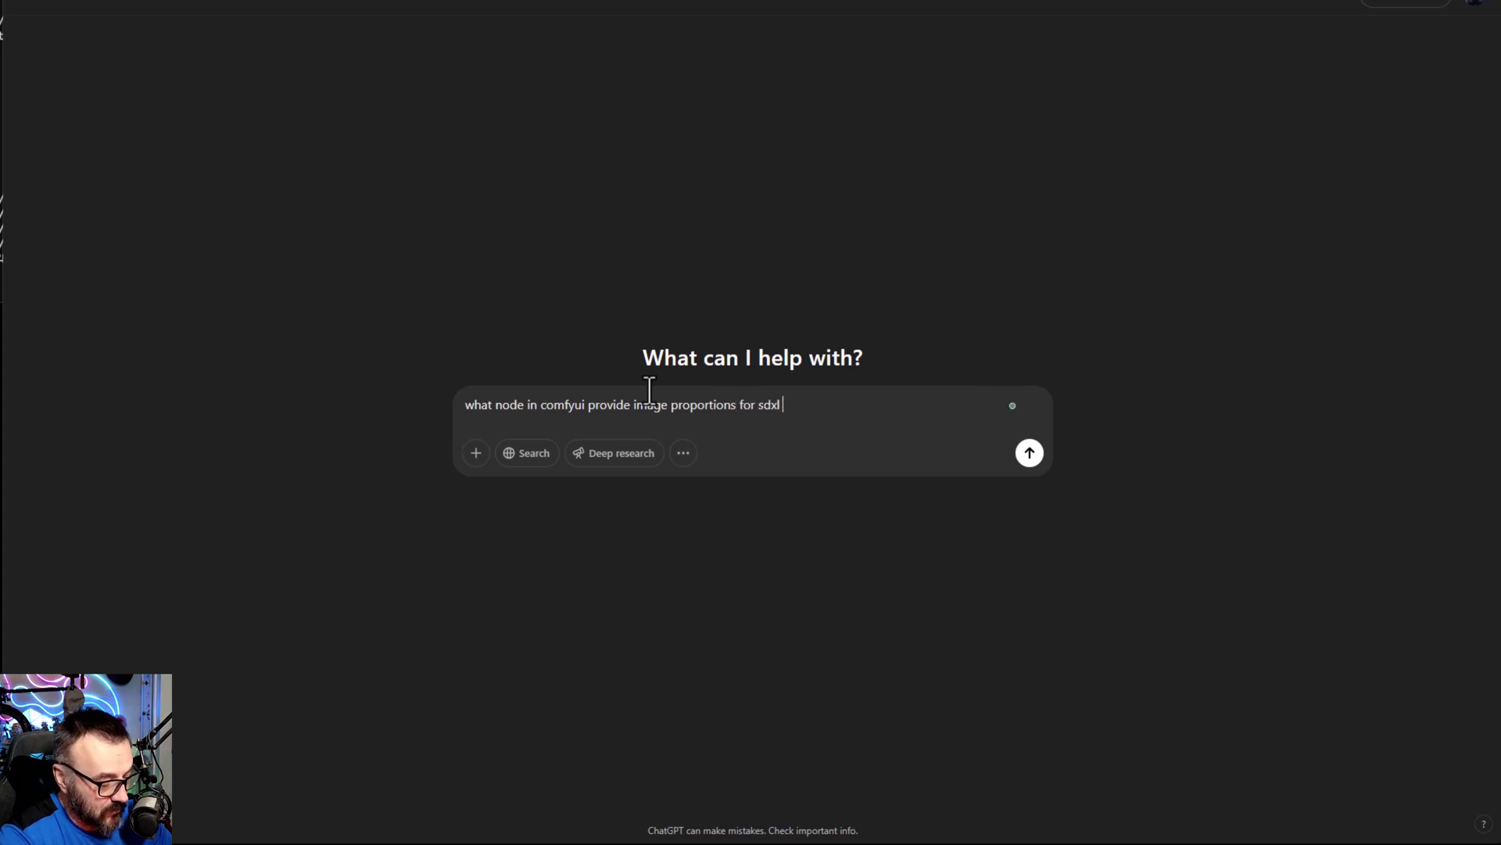
{"action": "type", "text": "r sdxl "}
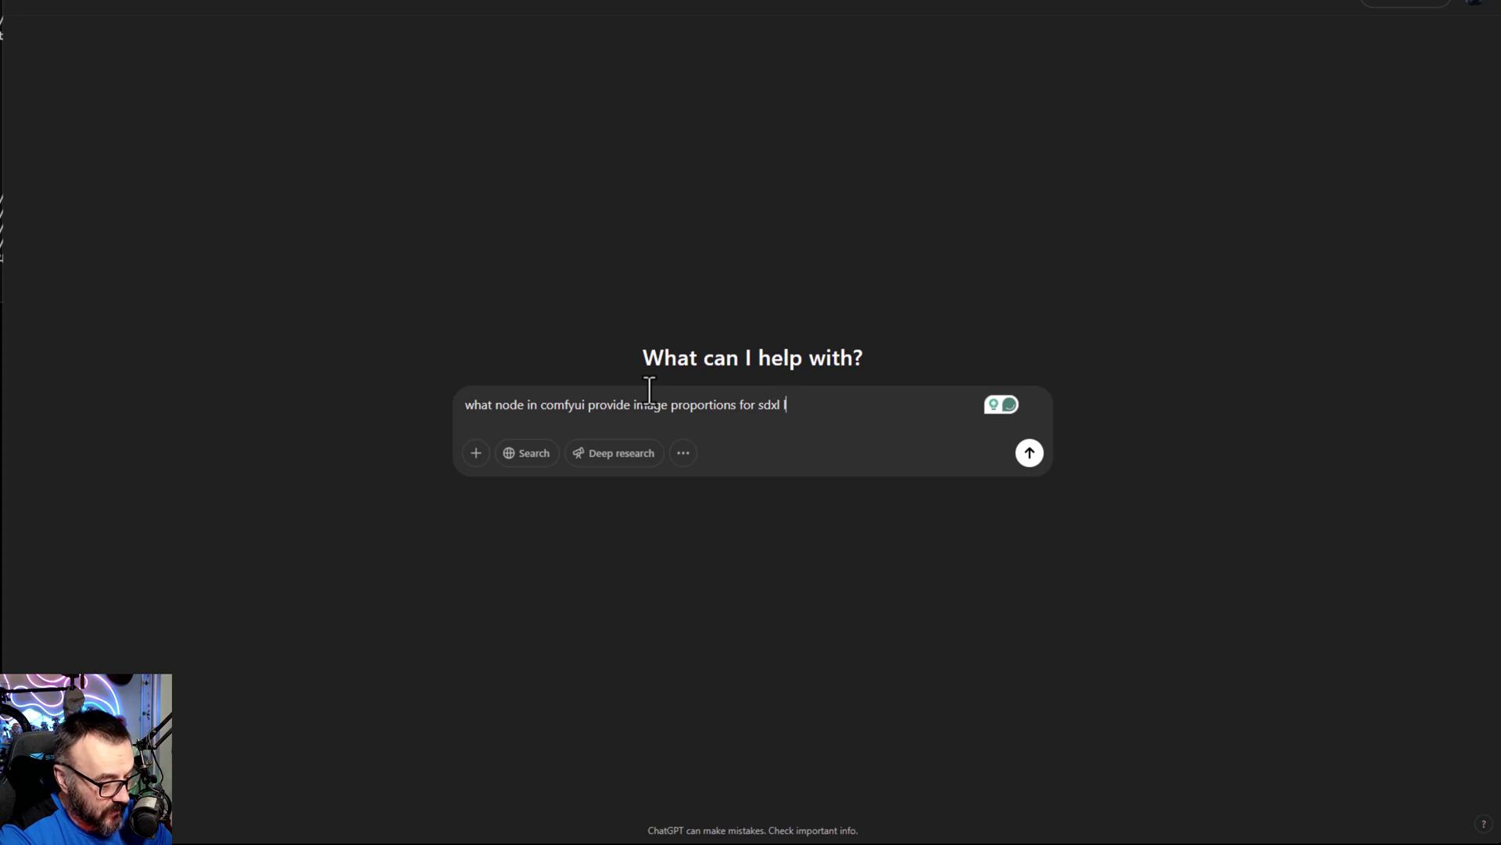
{"action": "type", "text": "laten image"}
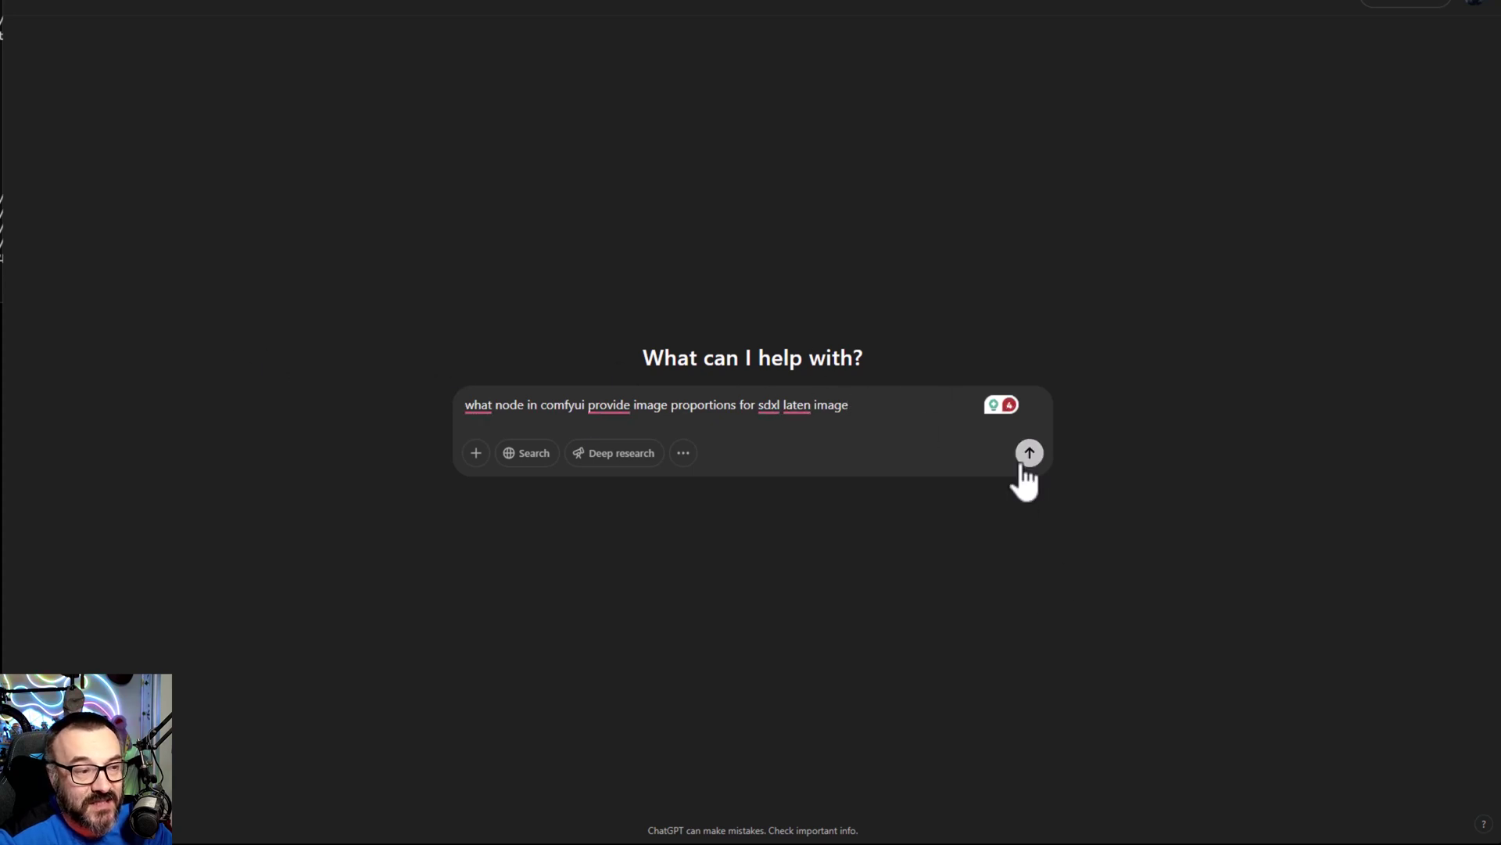
{"action": "mouse_move", "coordinate": [797, 405]}
{"action": "left_click", "coordinate": [812, 441]}
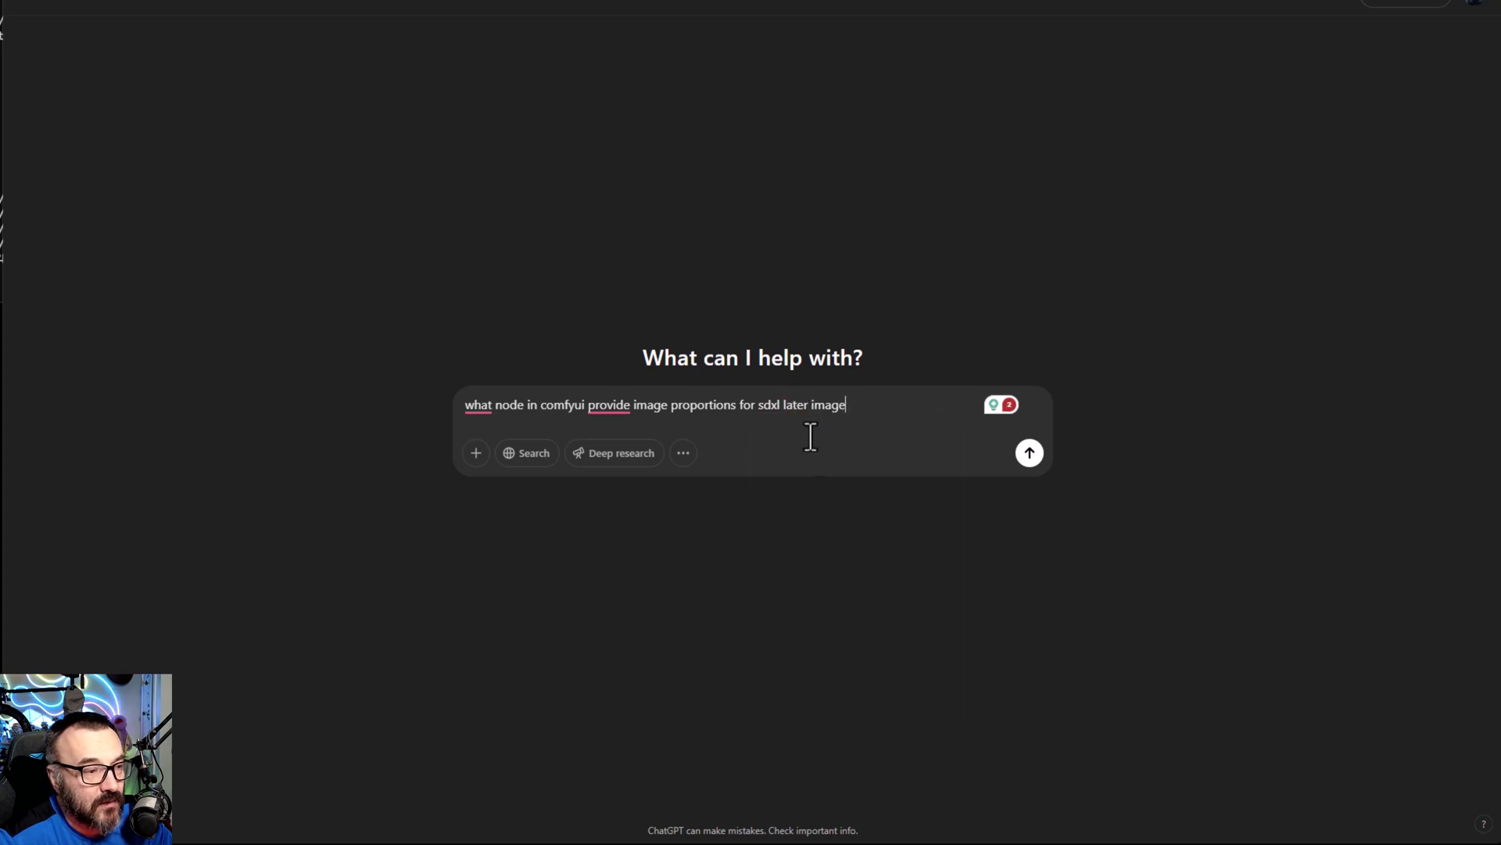
{"action": "double_click", "coordinate": [794, 405]}
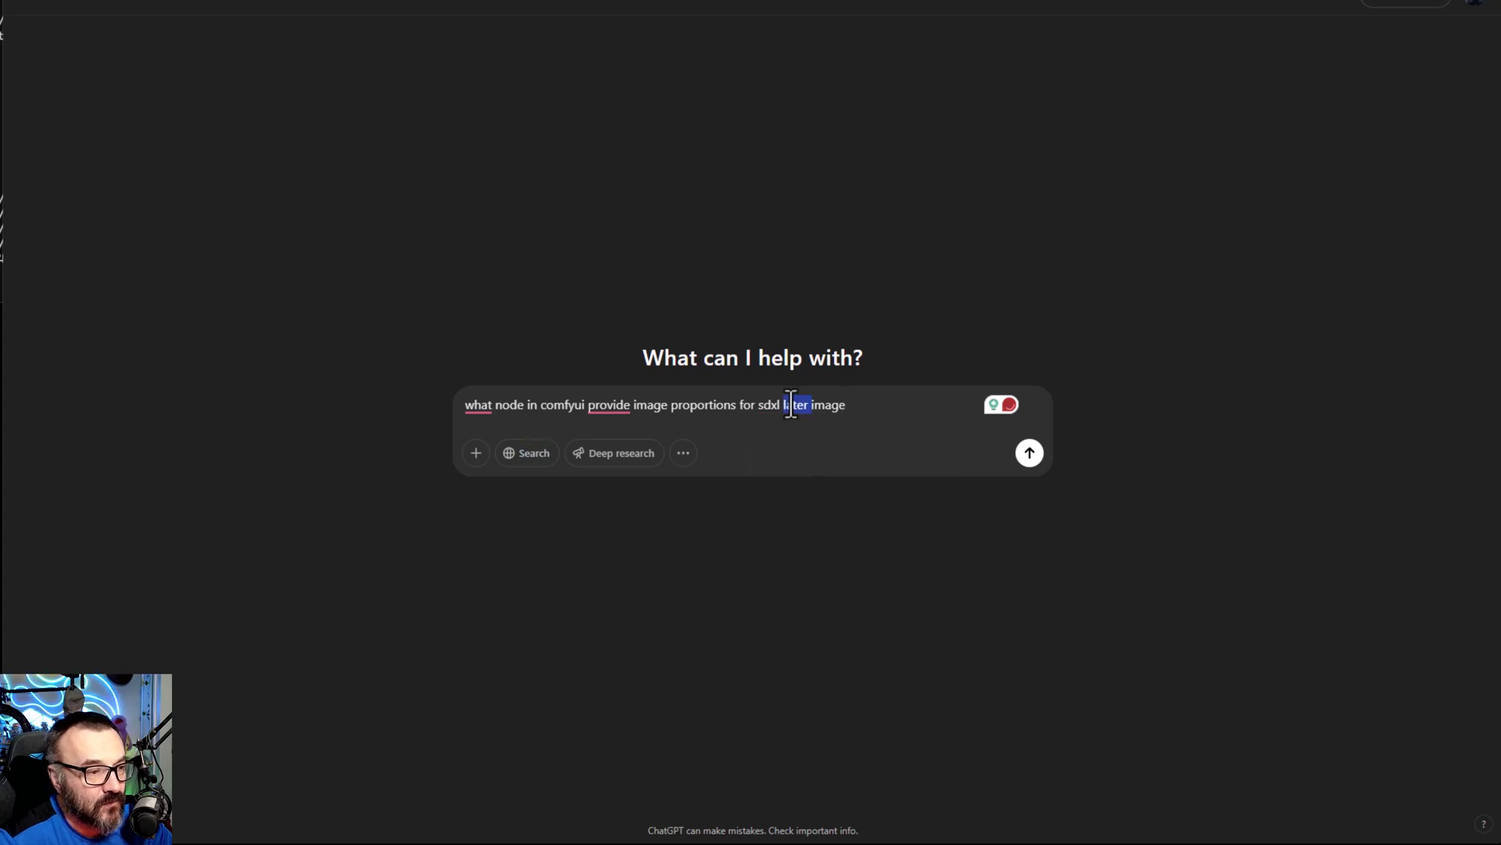
{"action": "key", "text": "BackSpace"}
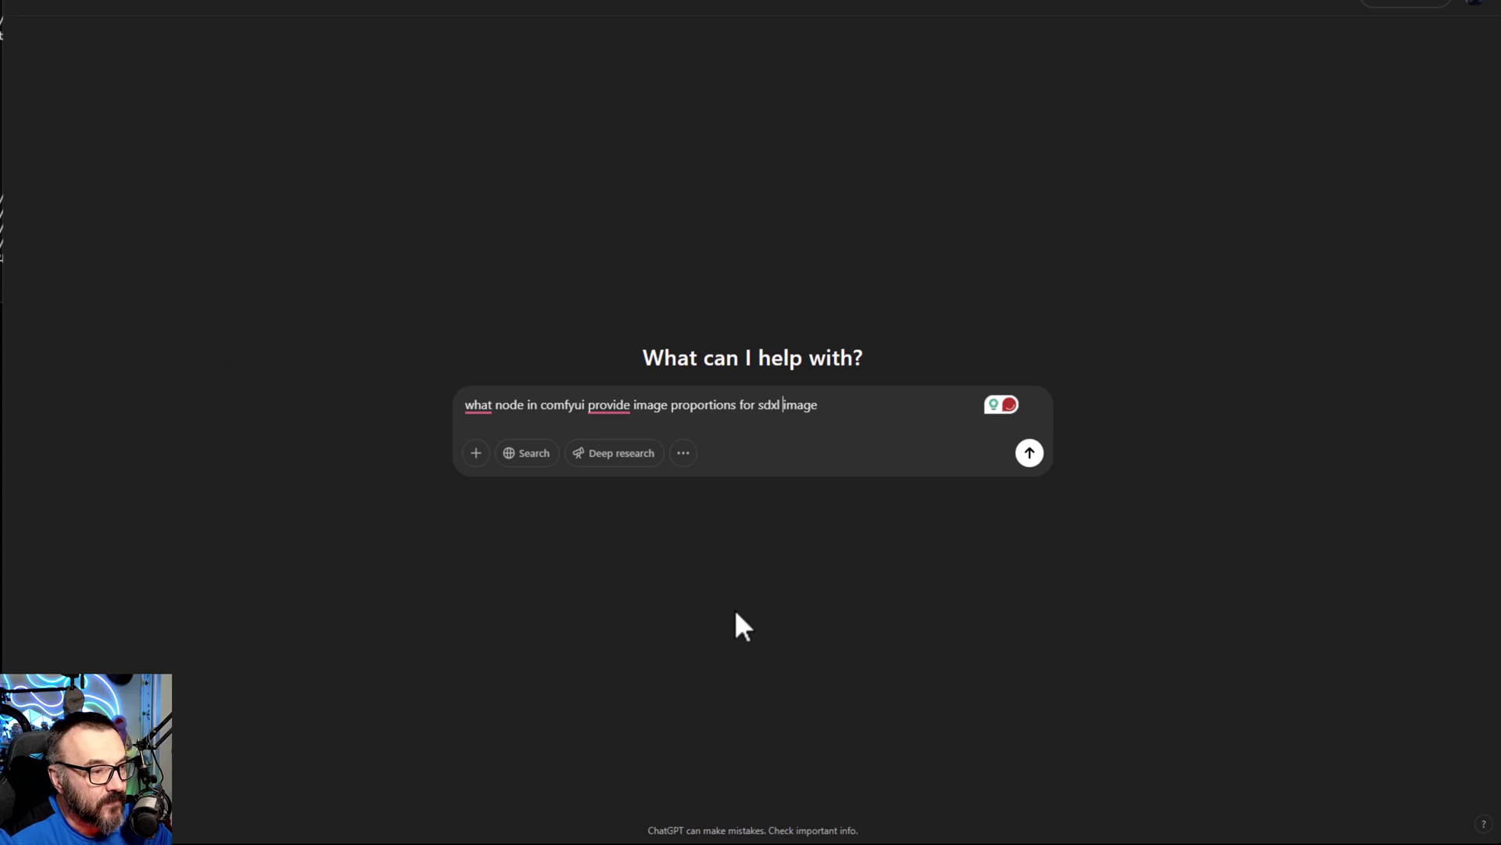
{"action": "mouse_move", "coordinate": [594, 408]}
{"action": "left_click", "coordinate": [614, 446]}
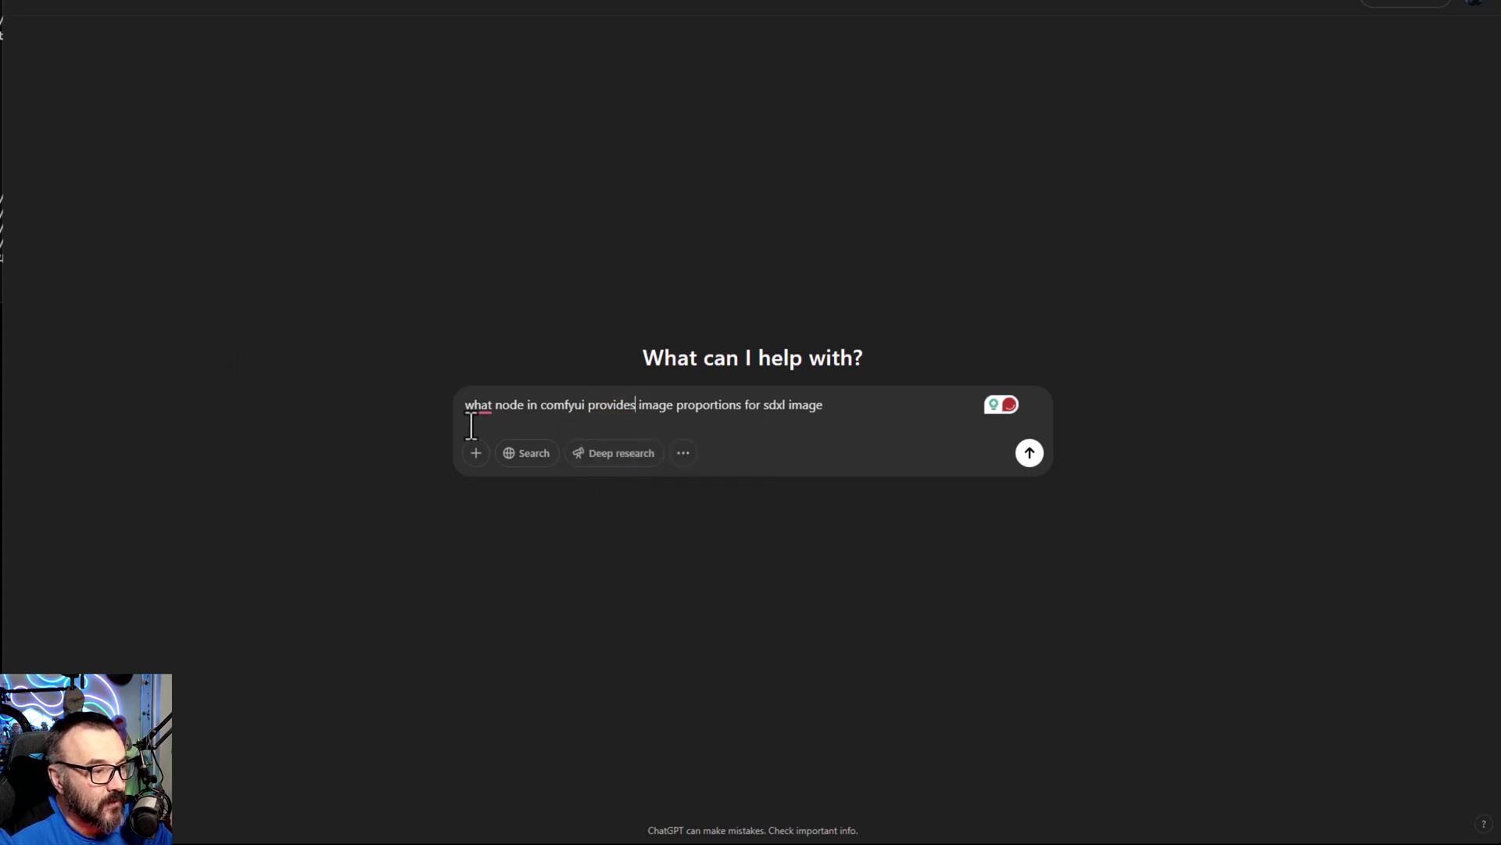
{"action": "mouse_move", "coordinate": [478, 407]}
{"action": "left_click", "coordinate": [479, 450]}
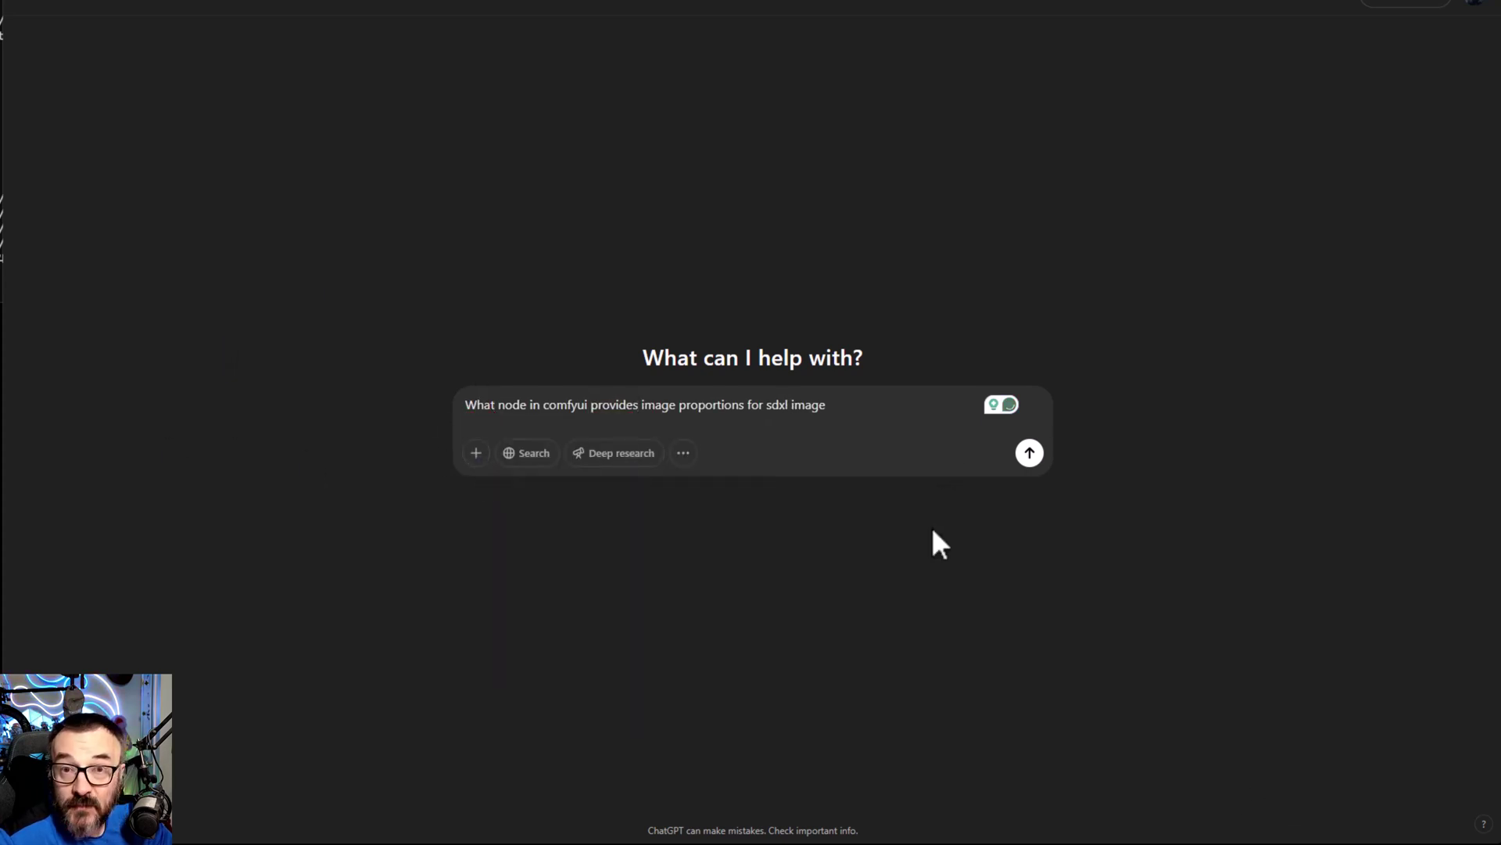
Step: Finish the question asking for the latest nodes, enable web Search, and send it
{"action": "left_click", "coordinate": [837, 420]}
{"action": "type", "text": ", "}
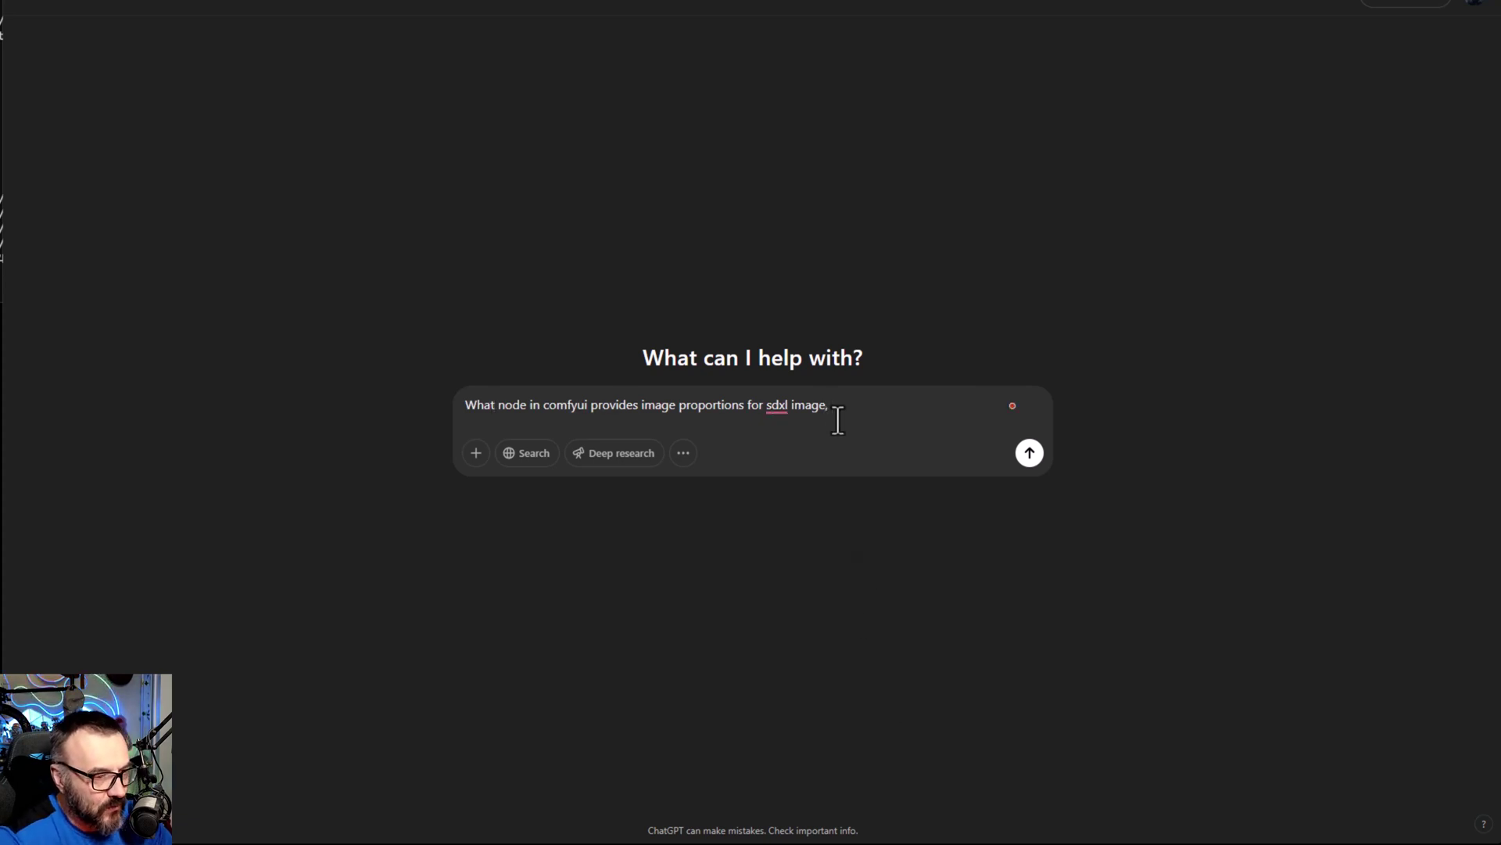
{"action": "type", "text": "the"}
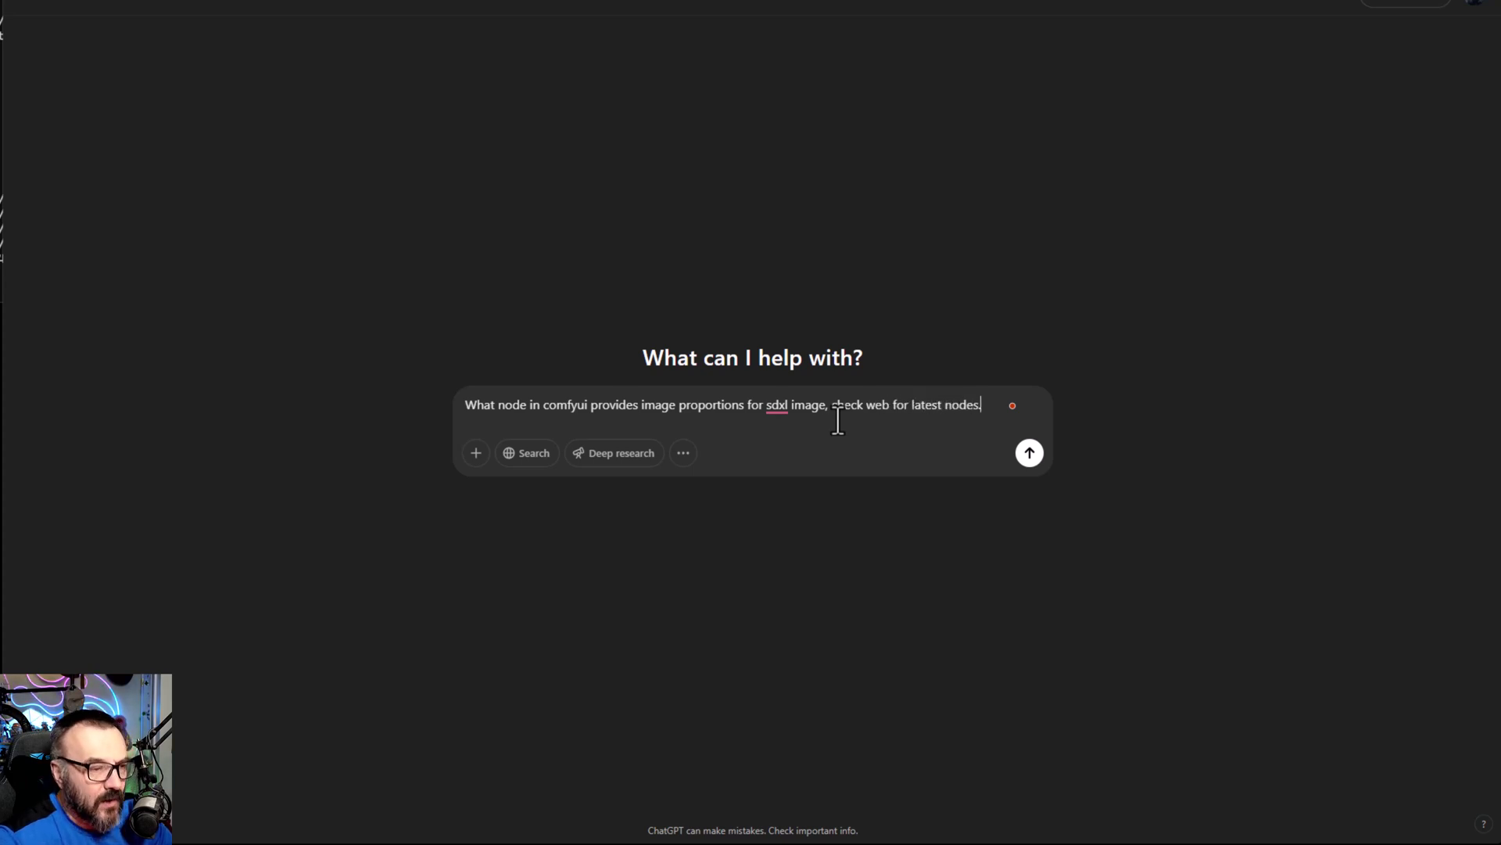
{"action": "left_click", "coordinate": [919, 409]}
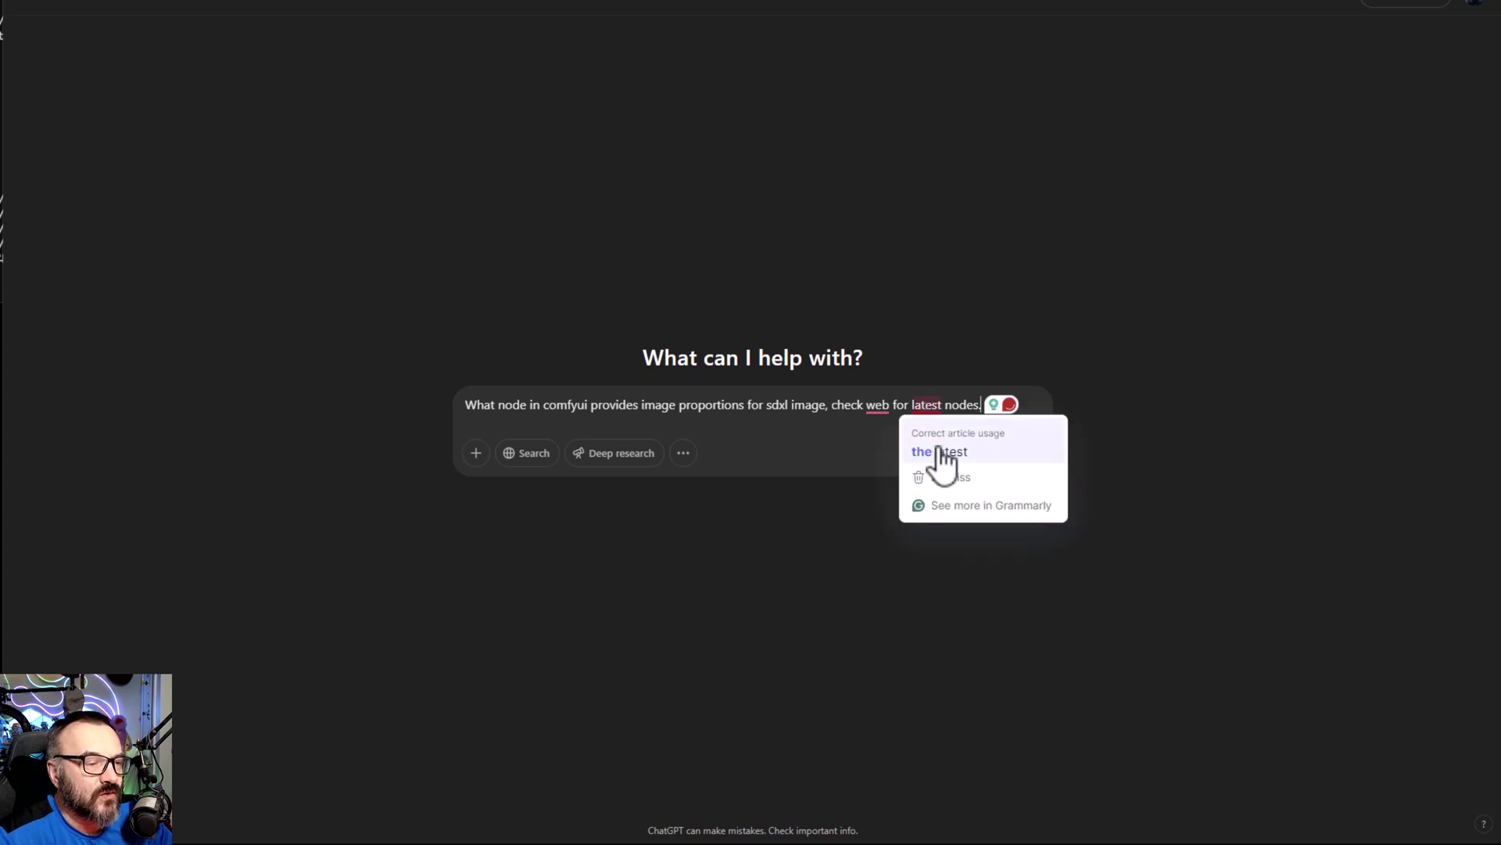
{"action": "left_click", "coordinate": [935, 450]}
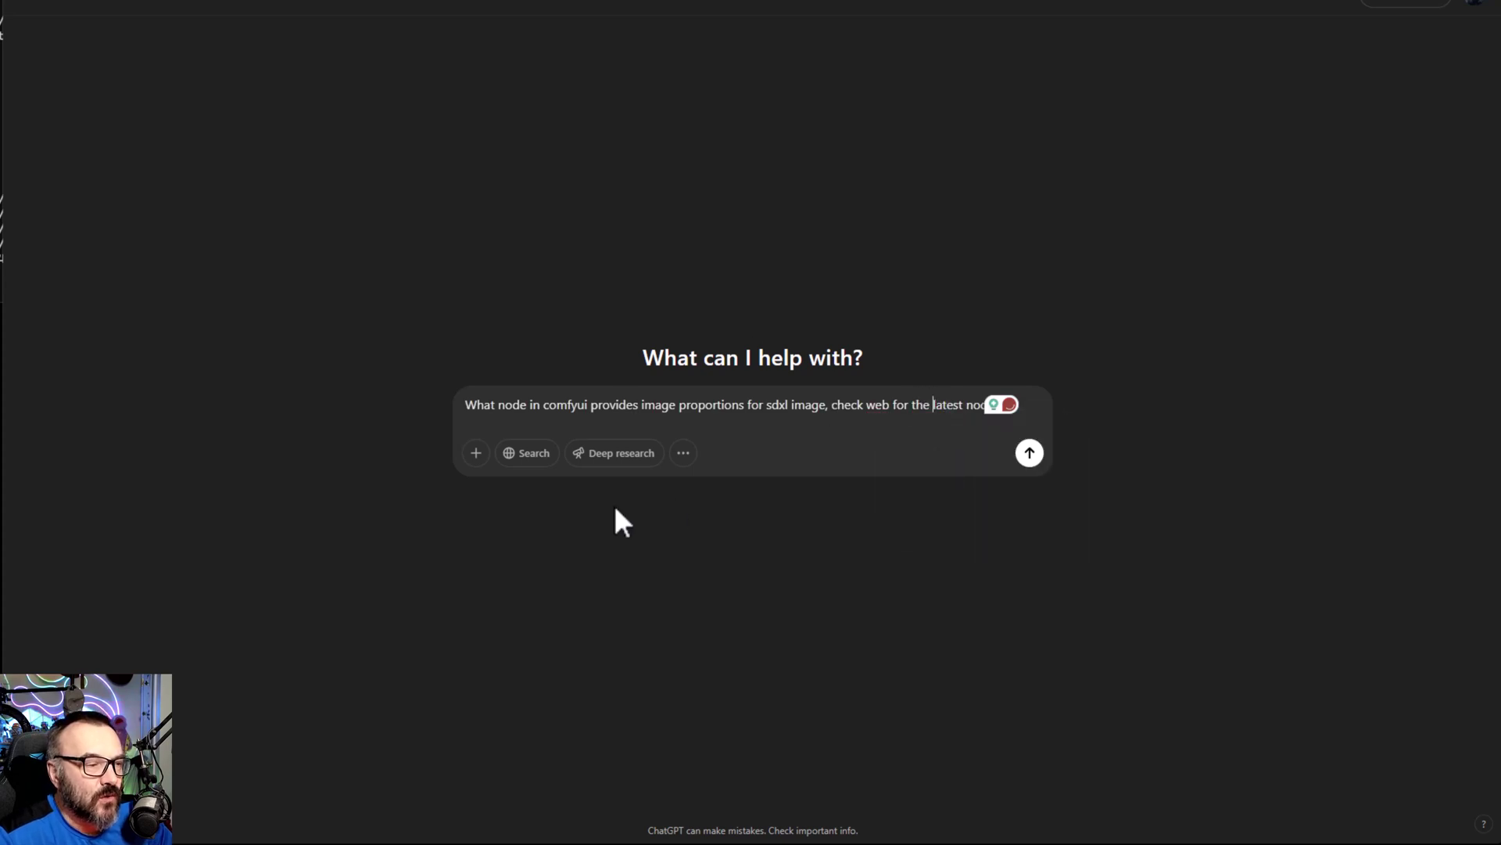
{"action": "left_click", "coordinate": [538, 463]}
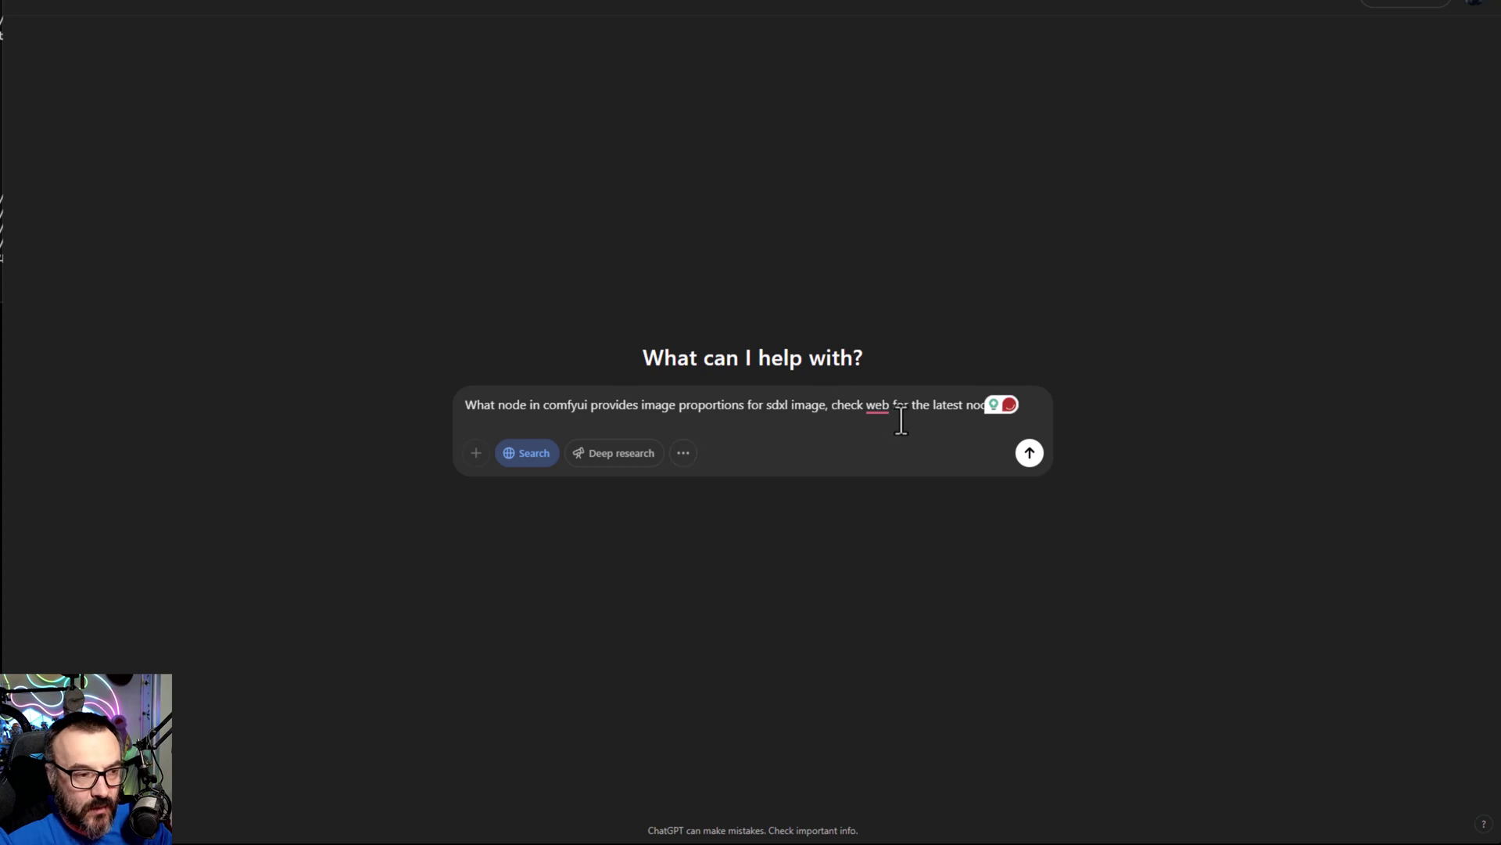
{"action": "left_click", "coordinate": [864, 410]}
{"action": "left_click", "coordinate": [885, 452]}
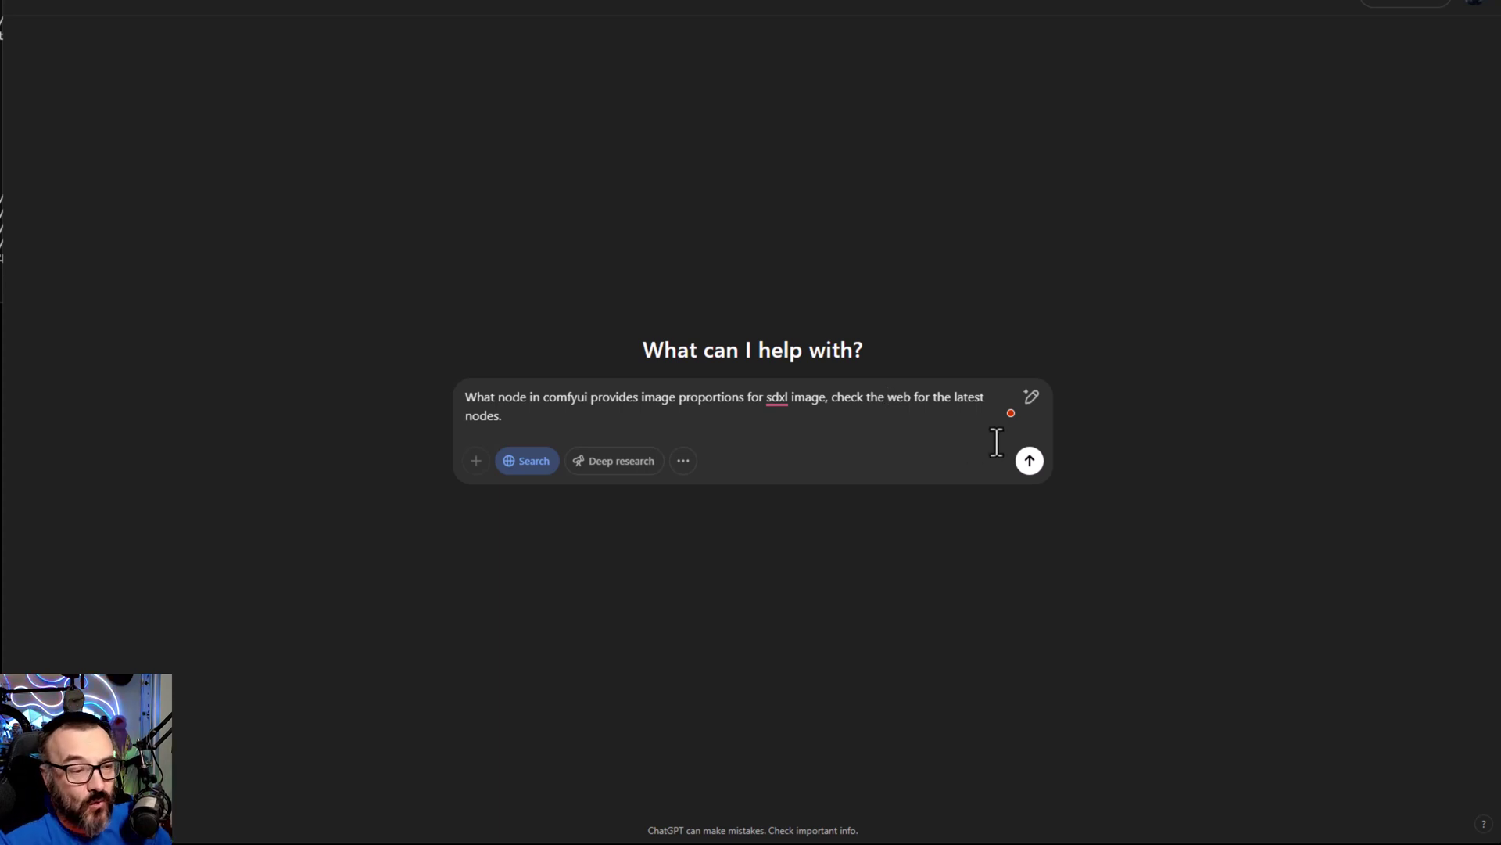
{"action": "left_click", "coordinate": [1029, 460]}
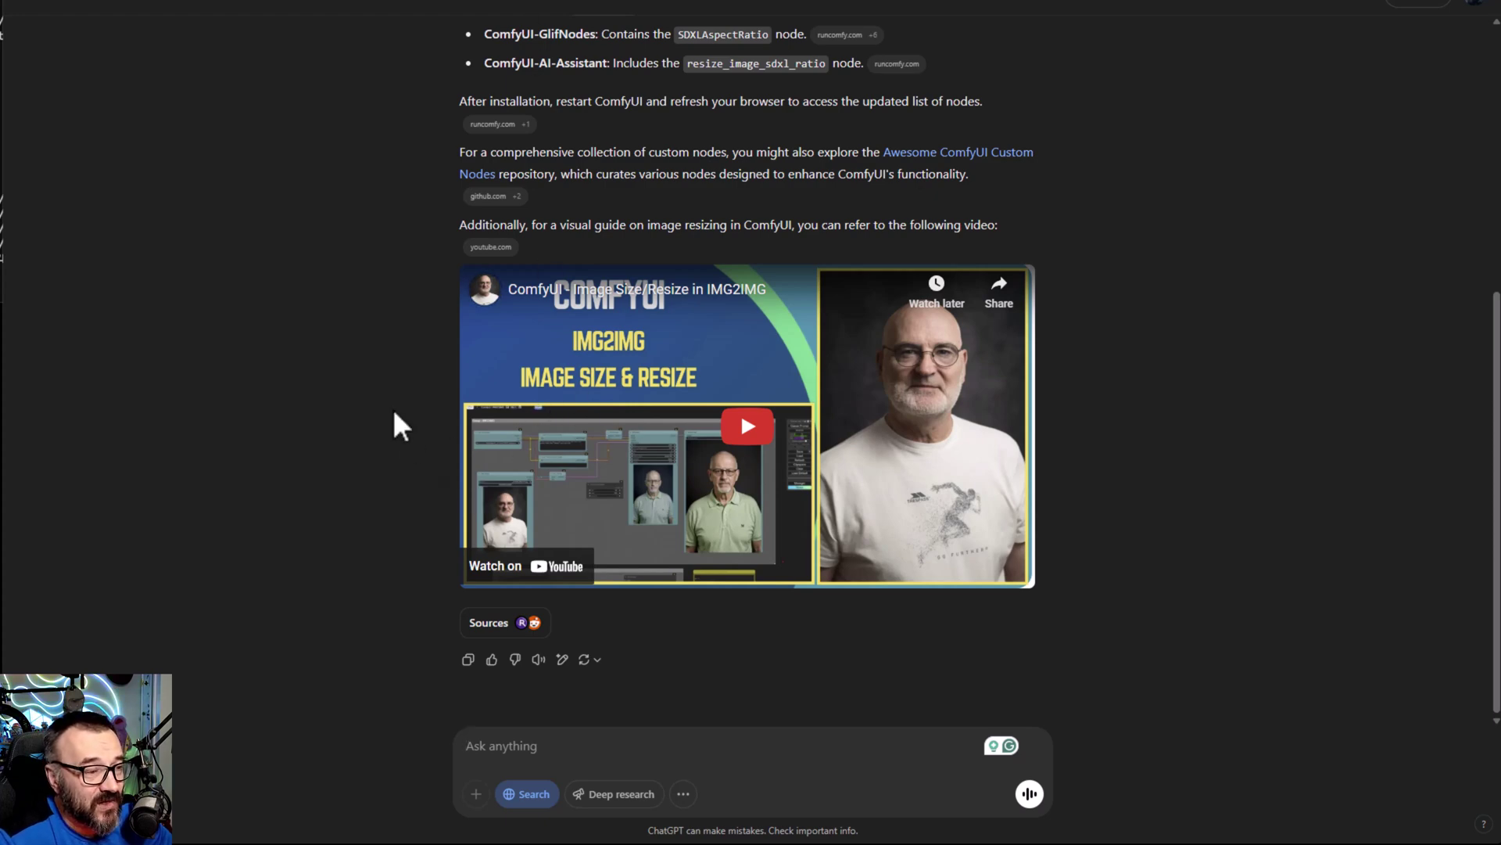
Step: Review the answer's suggested nodes and select the node name 'SDXLAspectRatio' to copy
{"action": "scroll", "coordinate": [395, 289], "scroll_direction": "up", "scroll_amount": 5}
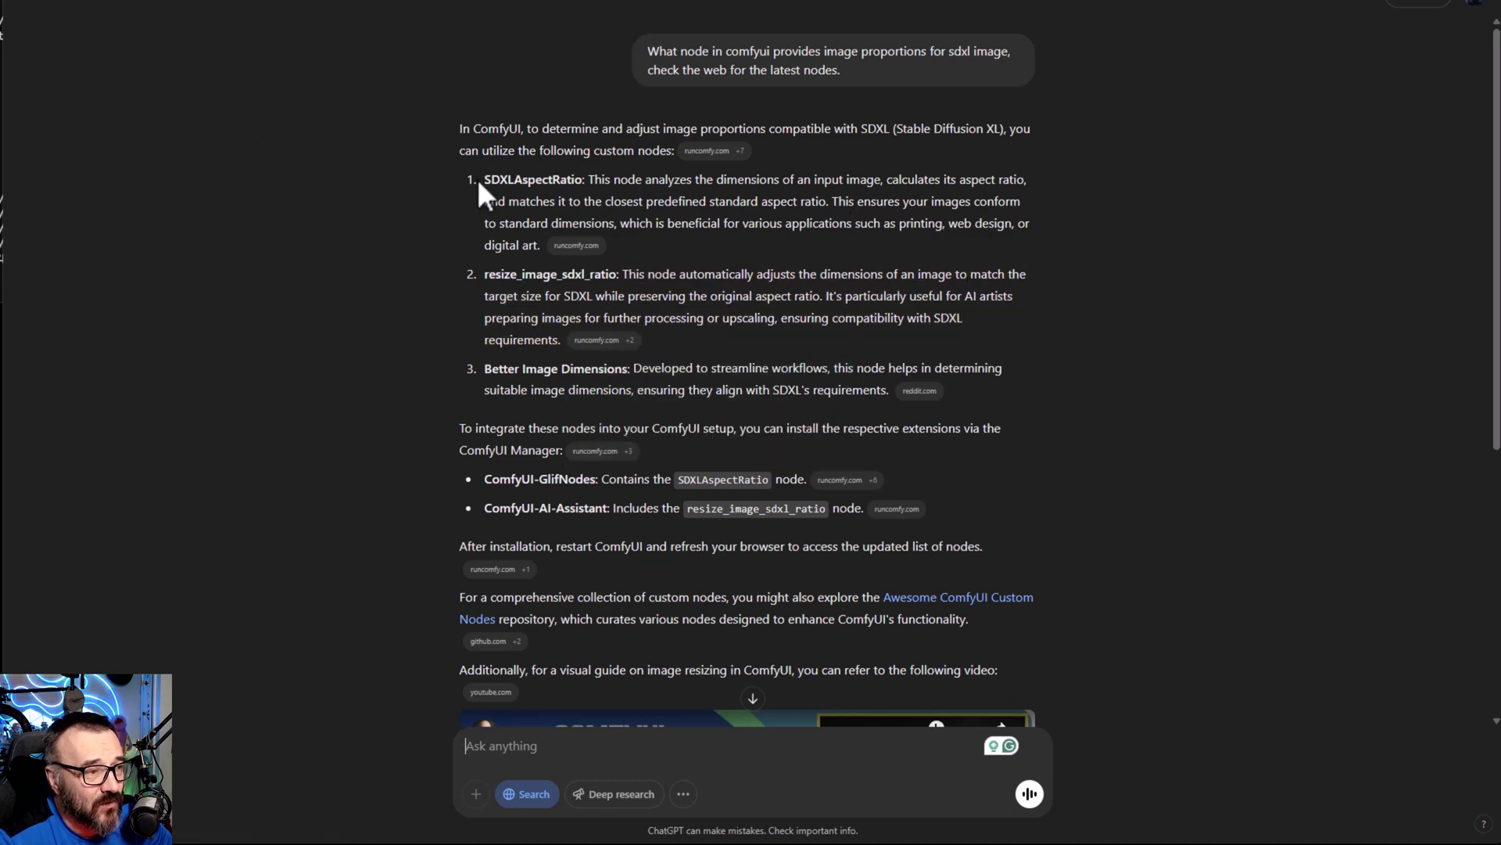
{"action": "left_click_drag", "start_coordinate": [482, 179], "coordinate": [583, 179]}
{"action": "key", "text": "ctrl+c"}
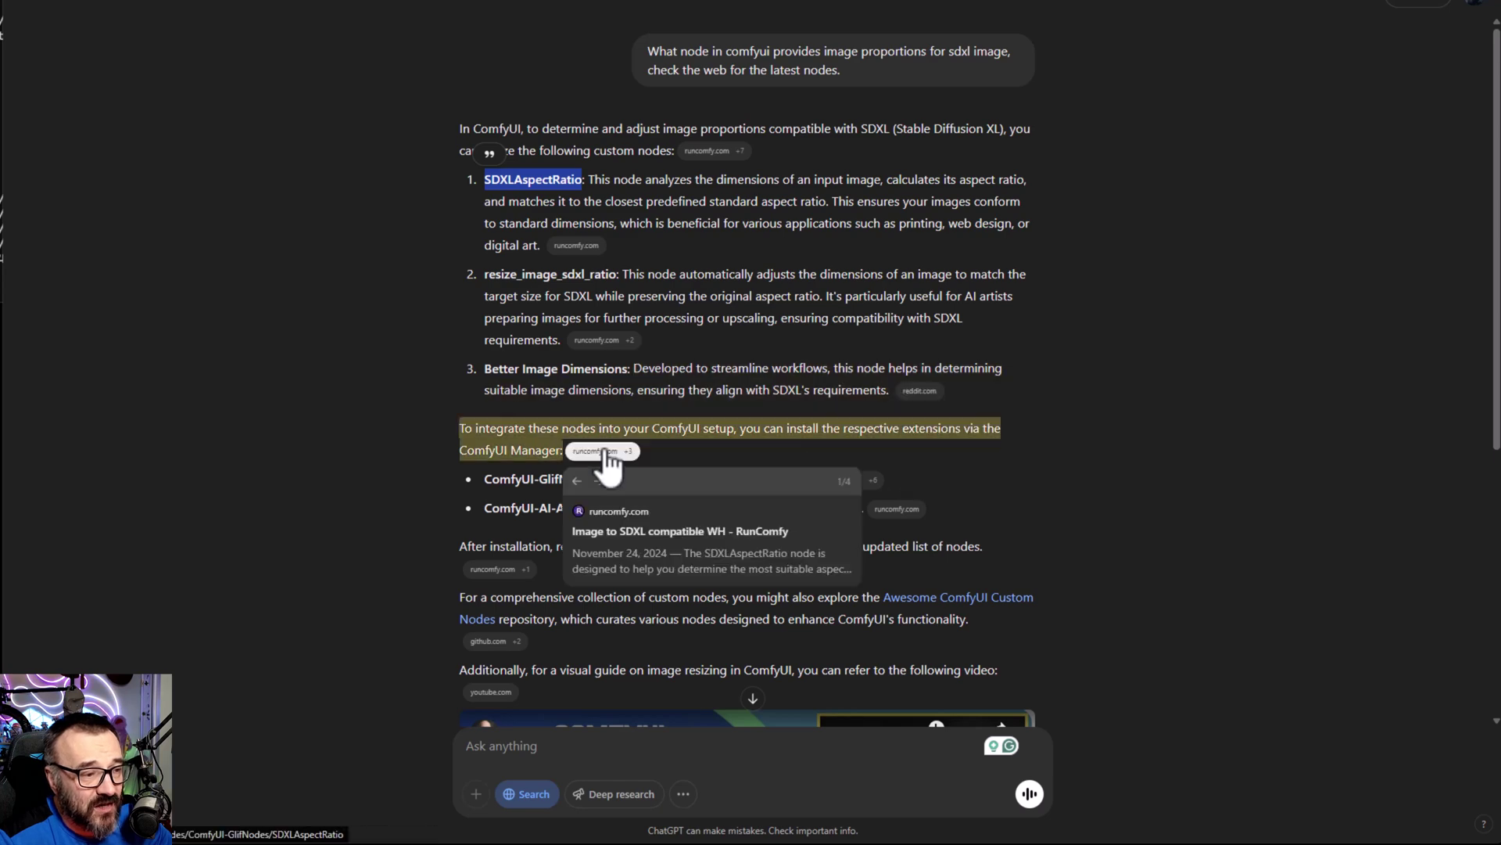
{"action": "mouse_move", "coordinate": [949, 403]}
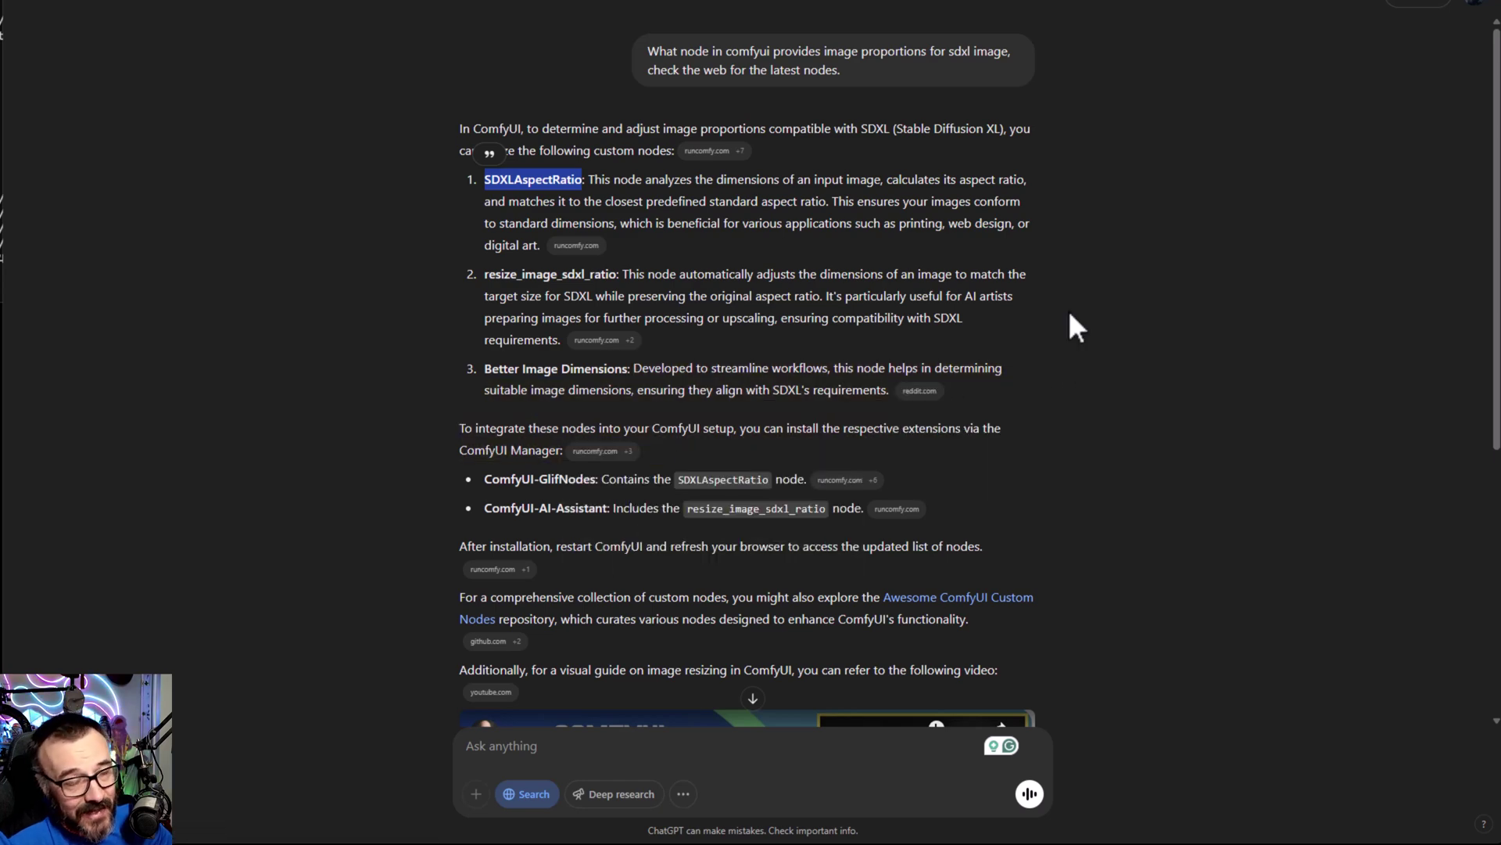
{"action": "left_click", "coordinate": [866, 65]}
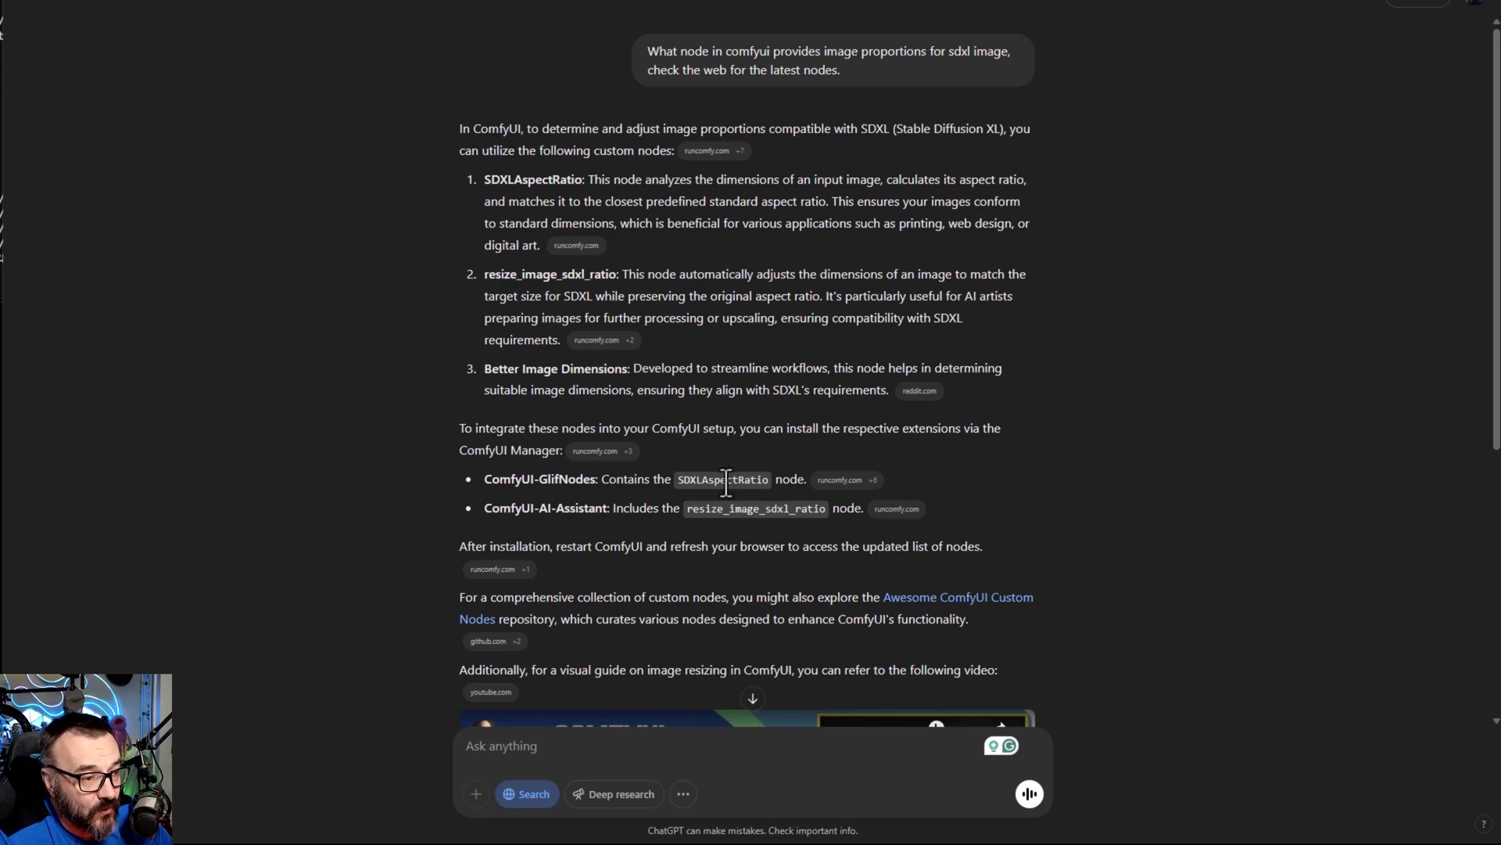
{"action": "left_click_drag", "start_coordinate": [495, 509], "coordinate": [608, 510]}
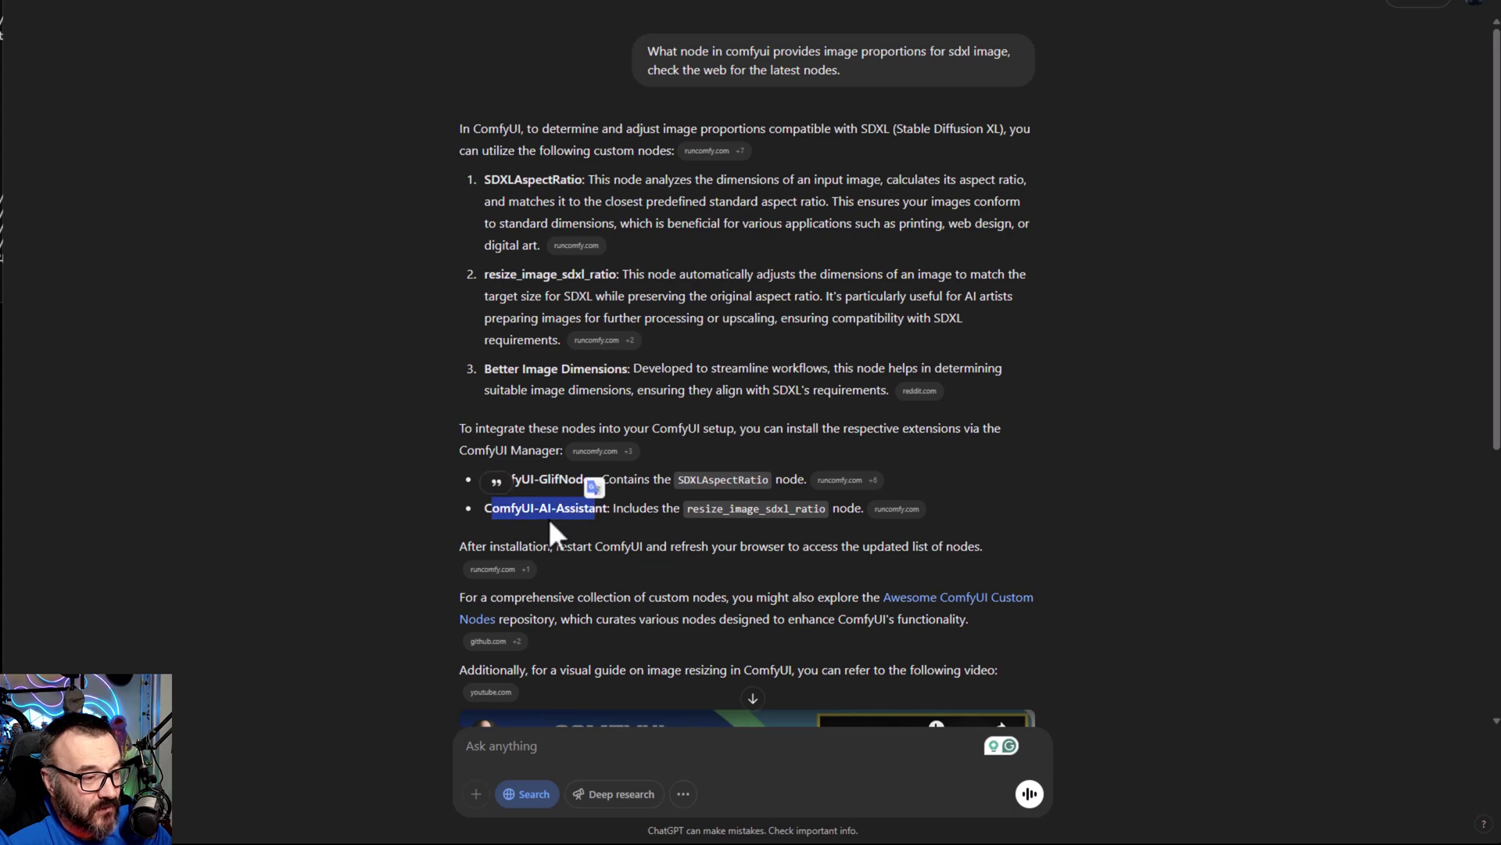
{"action": "left_click", "coordinate": [485, 508]}
{"action": "left_click_drag", "start_coordinate": [495, 509], "coordinate": [822, 504]}
{"action": "left_click", "coordinate": [822, 504]}
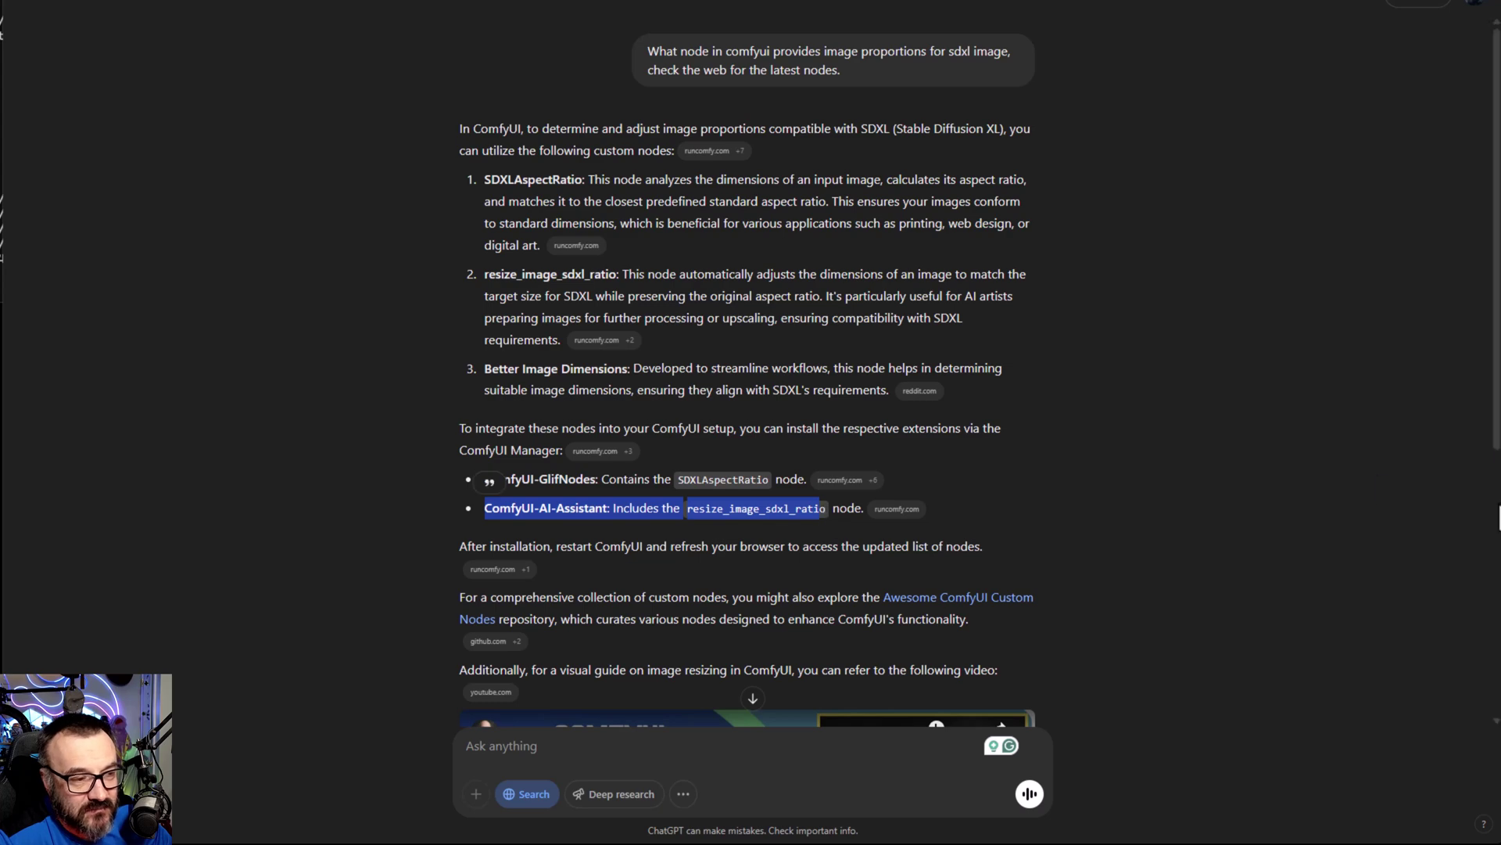
{"action": "double_click", "coordinate": [757, 480]}
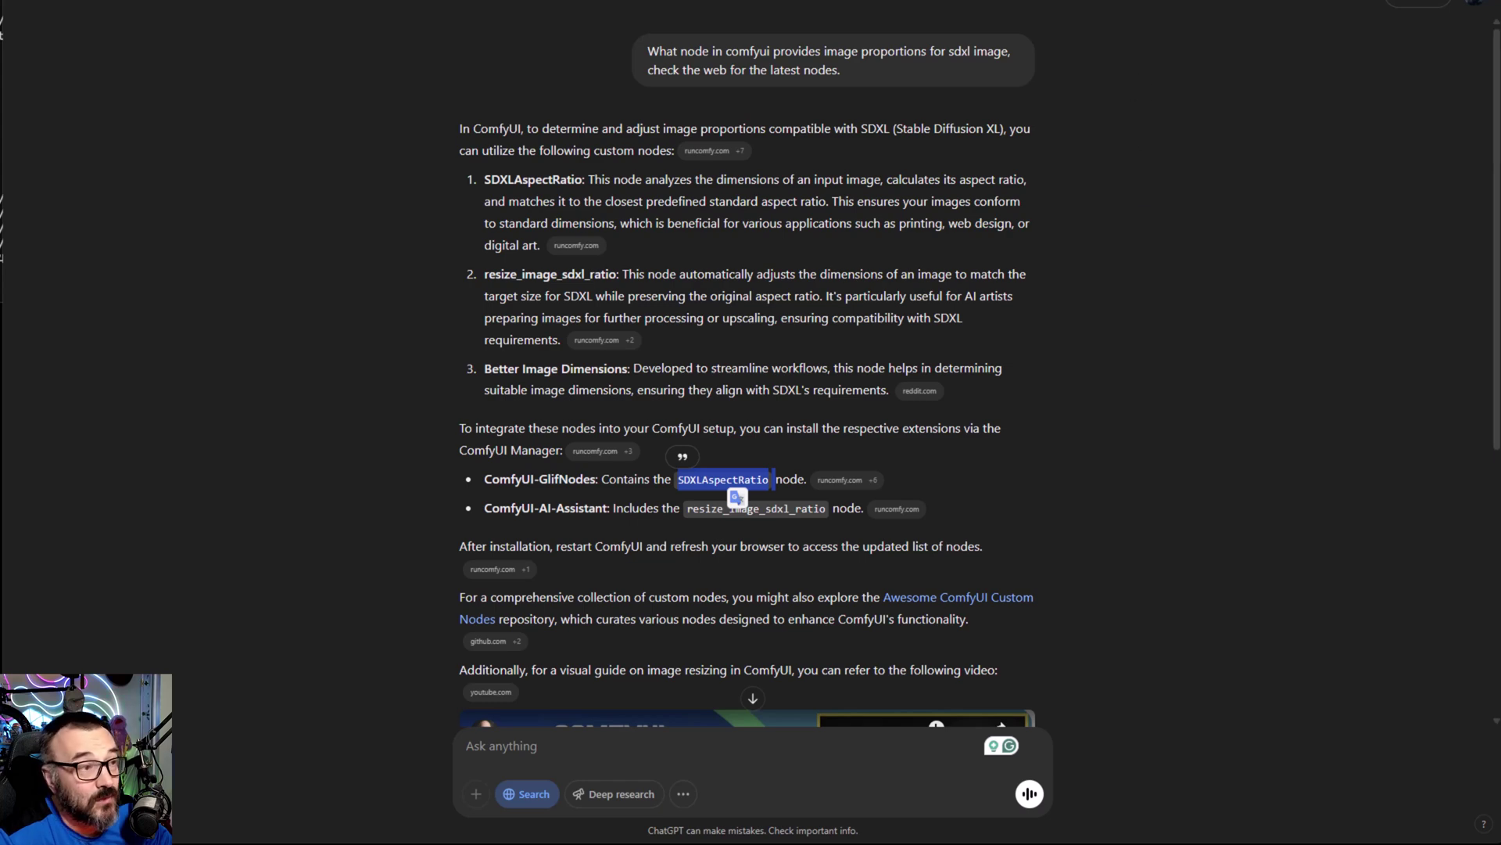
{"action": "left_click", "coordinate": [841, 6]}
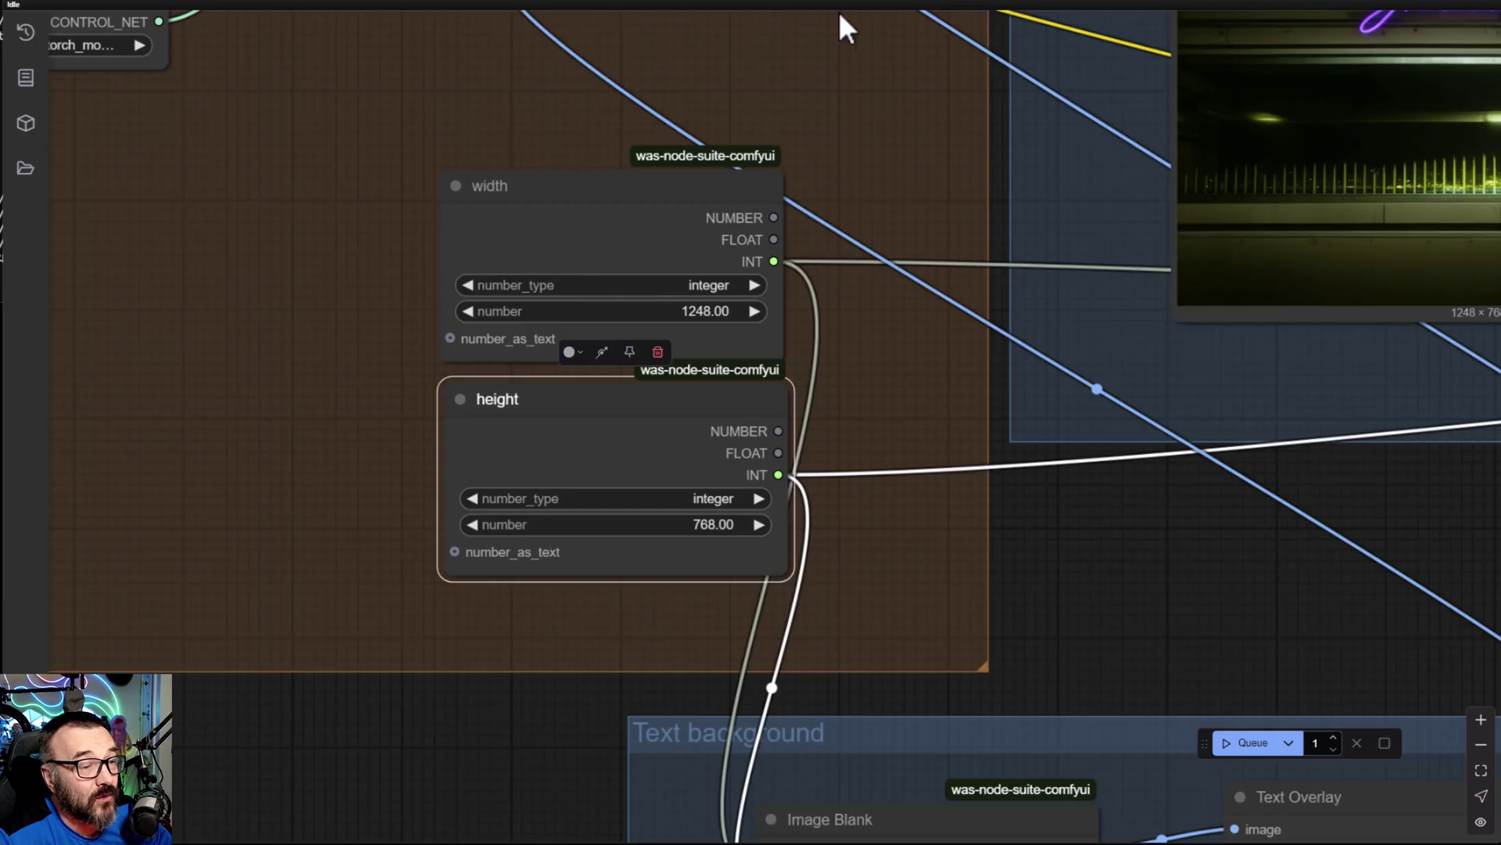
{"action": "left_click", "coordinate": [1175, 8]}
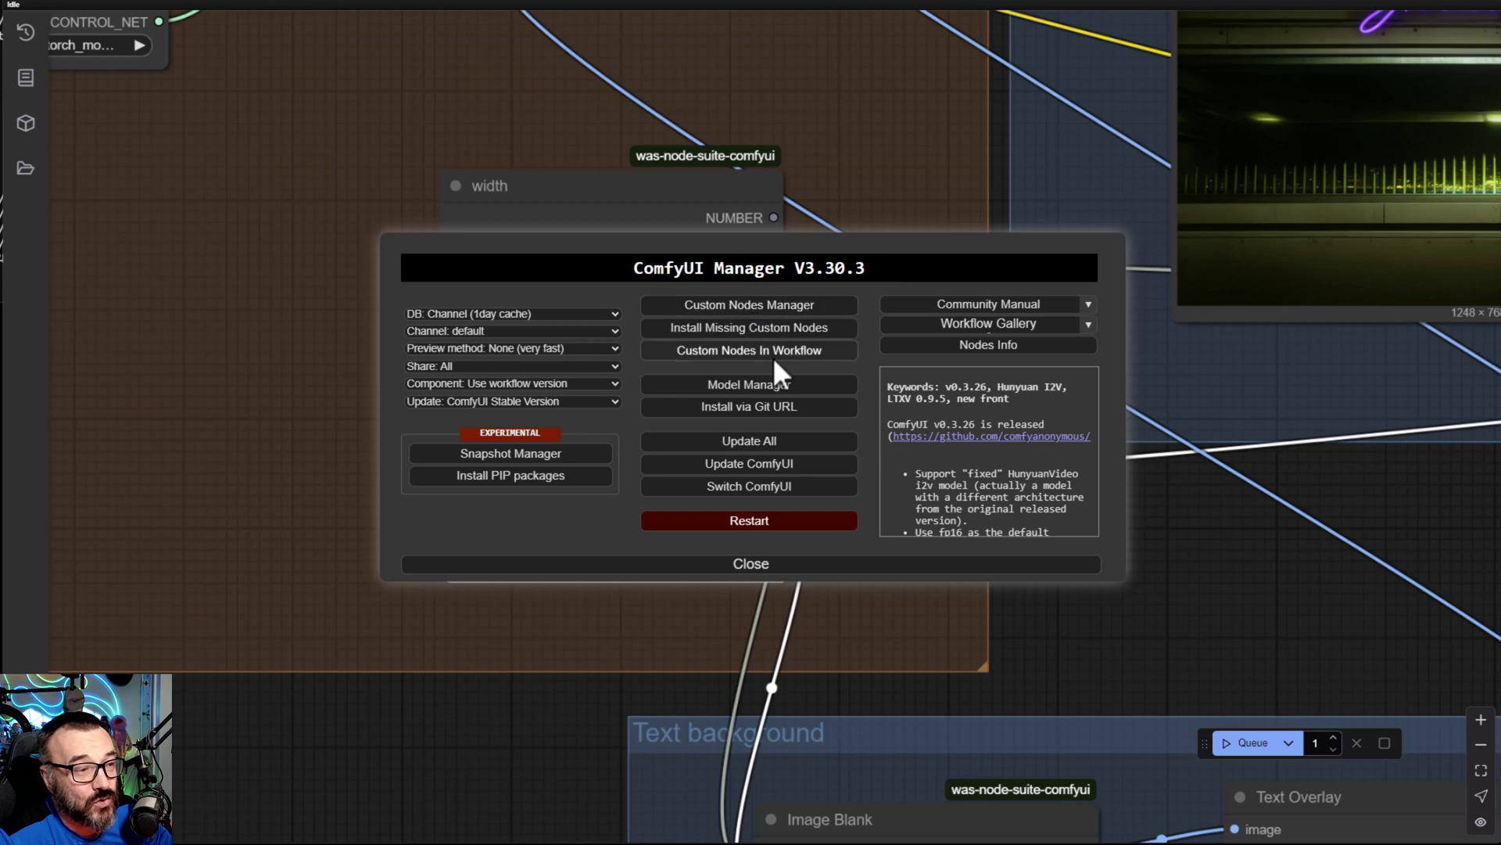
{"action": "left_click", "coordinate": [773, 304]}
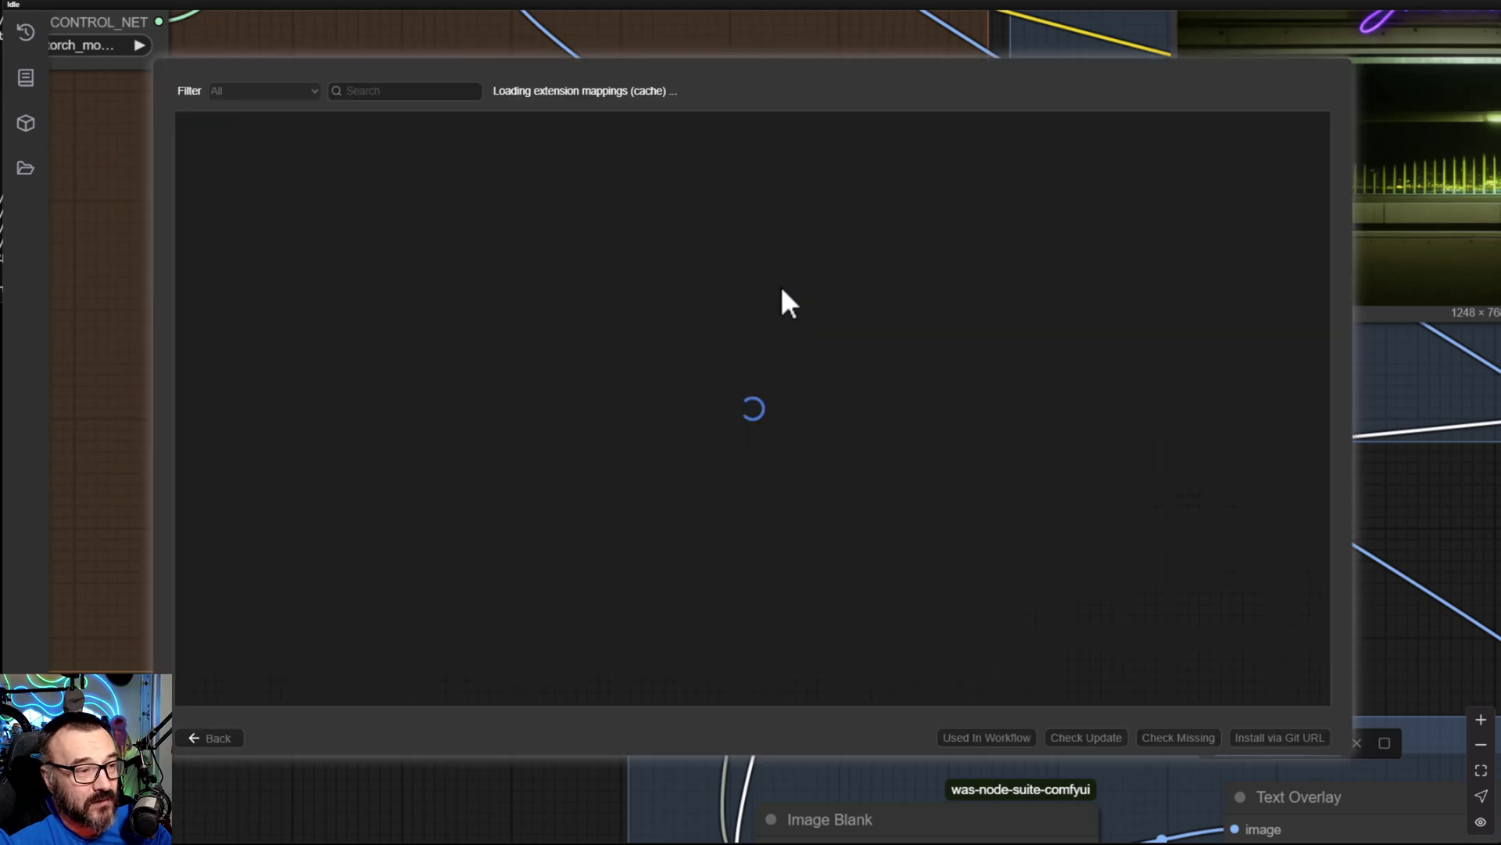
{"action": "left_click", "coordinate": [414, 90]}
{"action": "key", "text": "ctrl+v"}
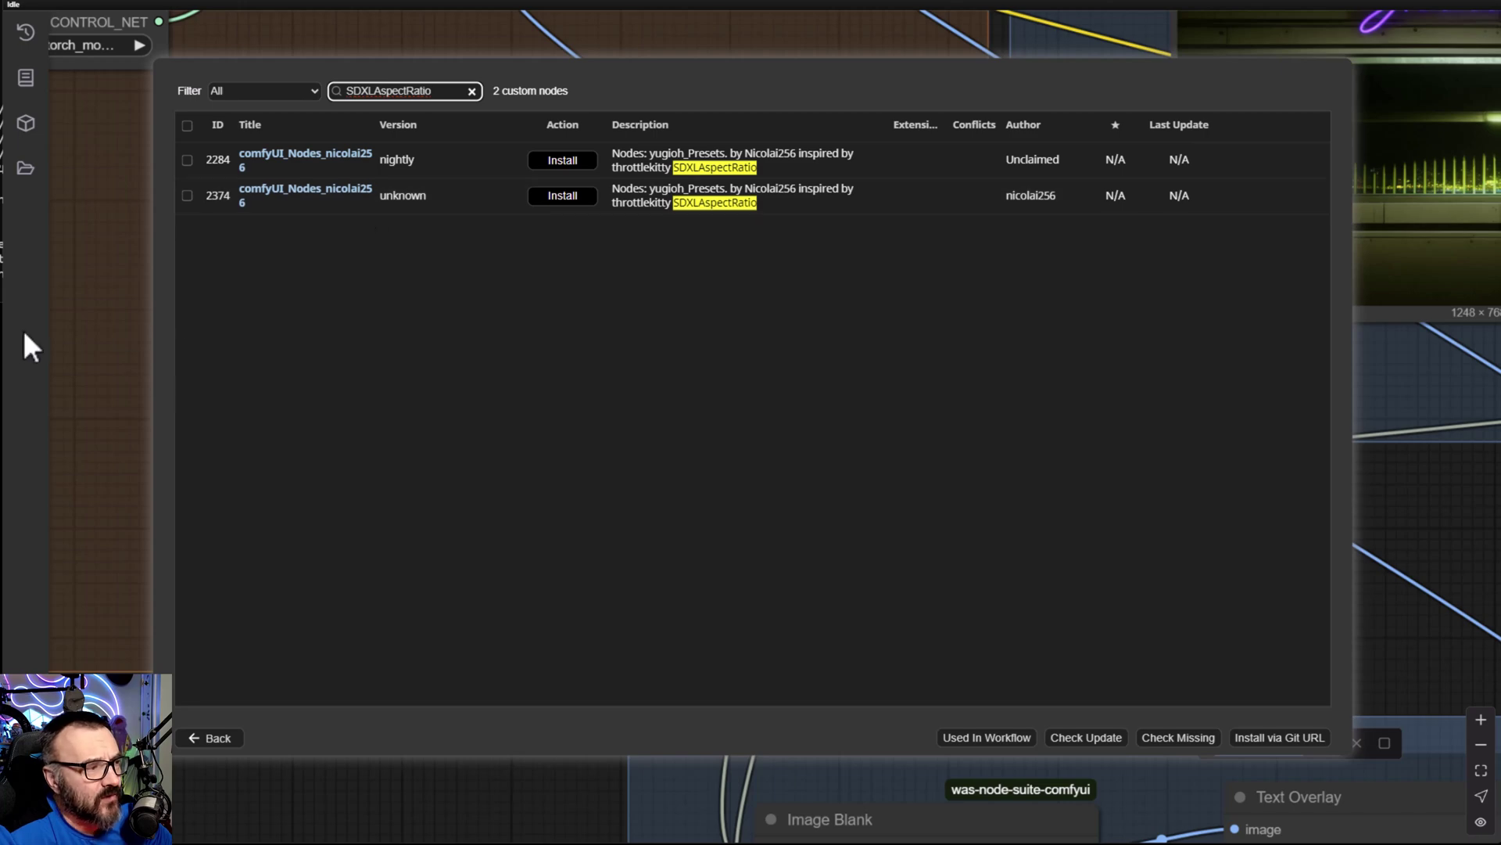
{"action": "left_click", "coordinate": [105, 351]}
{"action": "left_click", "coordinate": [205, 738]}
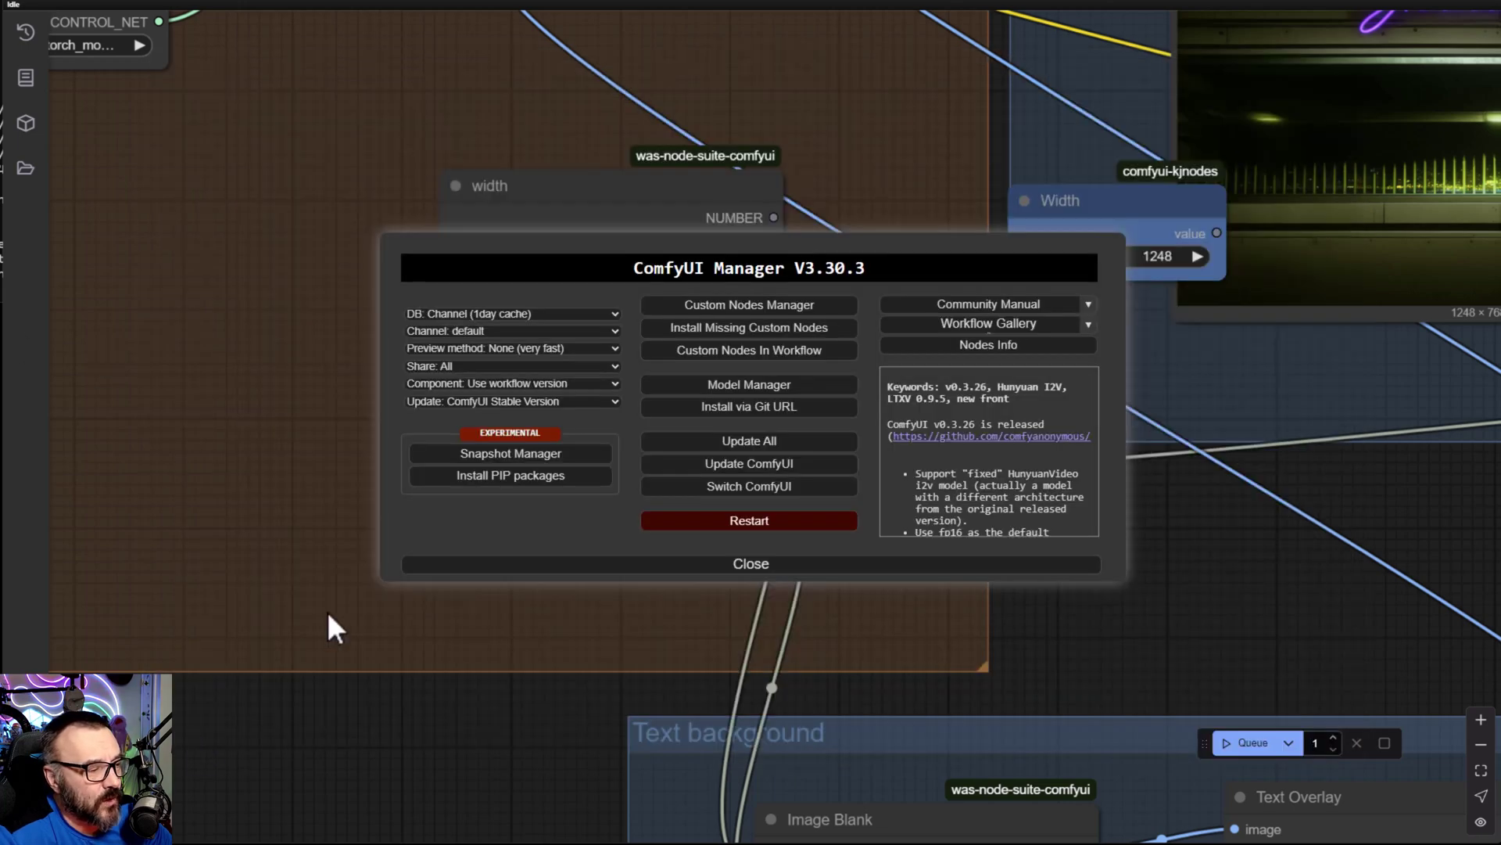
{"action": "left_click", "coordinate": [770, 560]}
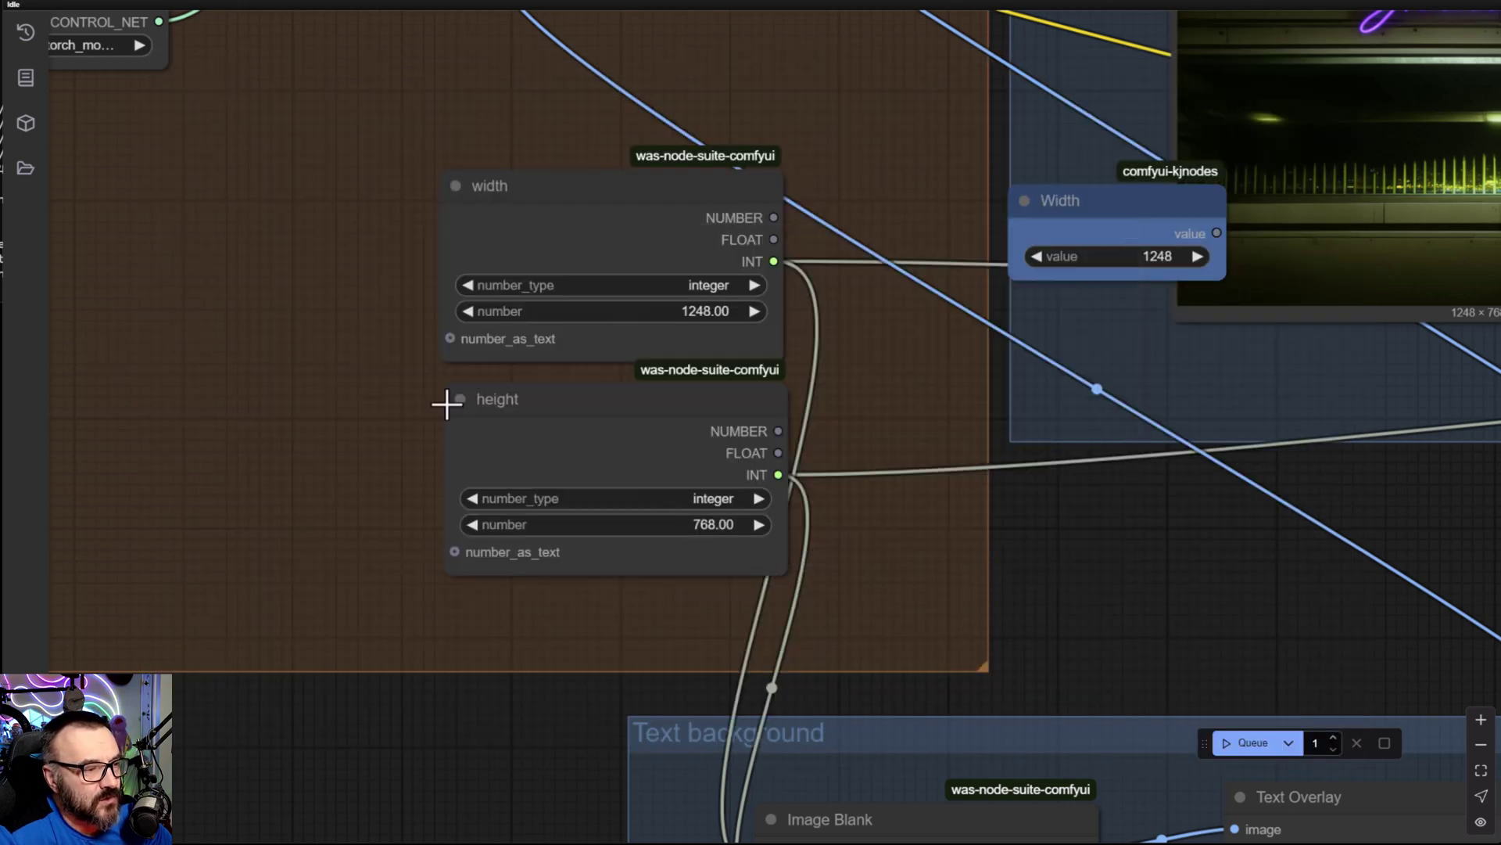
Step: Search for the pasted 'SDXLAspectRatio', try the CR SDXL Aspect Ratio node, then delete it
{"action": "double_click", "coordinate": [187, 375]}
{"action": "key", "text": "ctrl+v"}
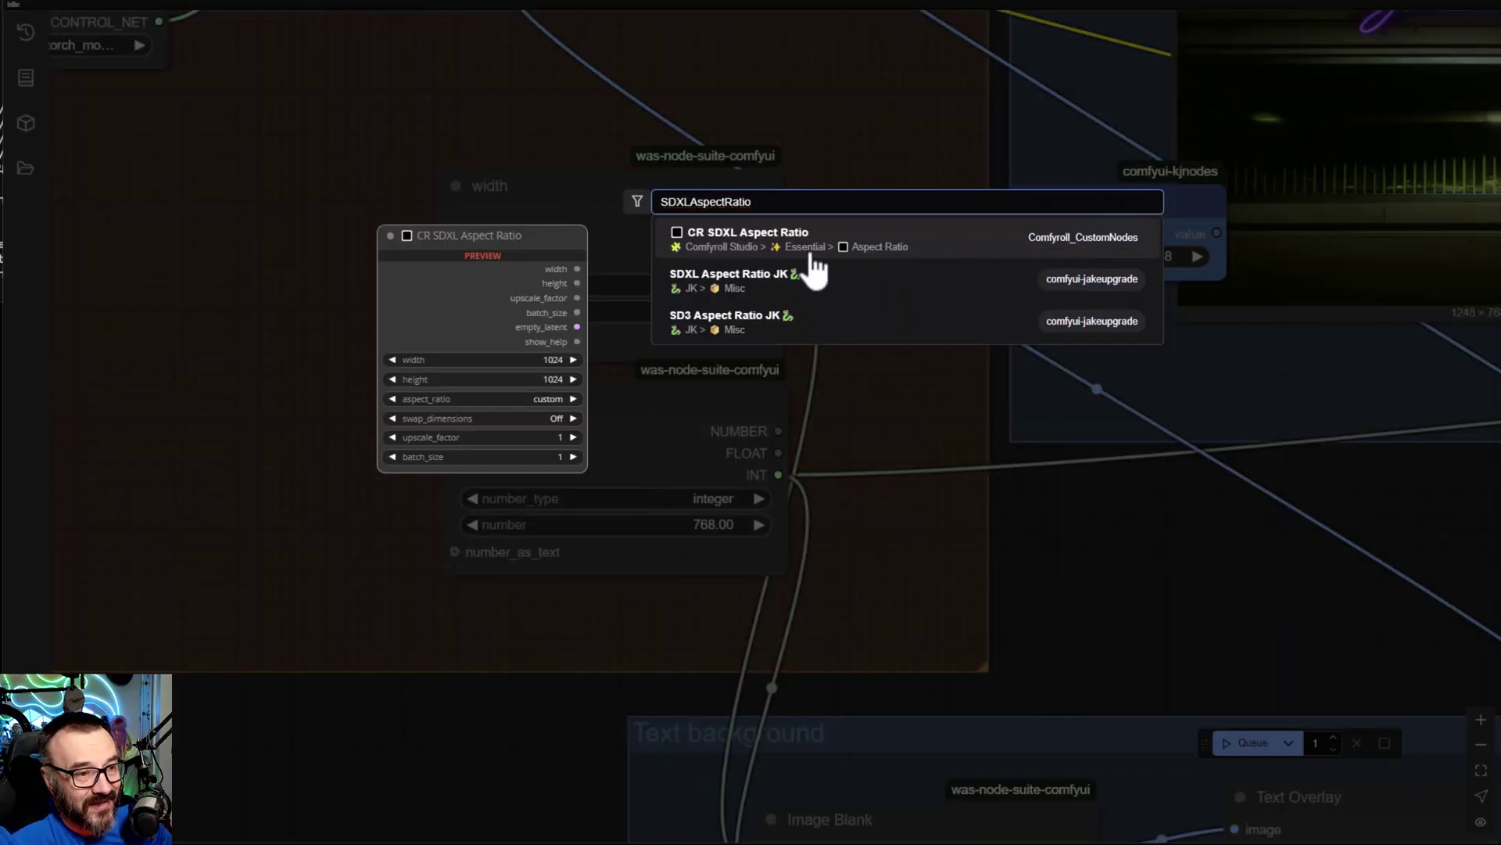
{"action": "left_click", "coordinate": [688, 238]}
{"action": "left_click_drag", "start_coordinate": [362, 362], "coordinate": [204, 248]}
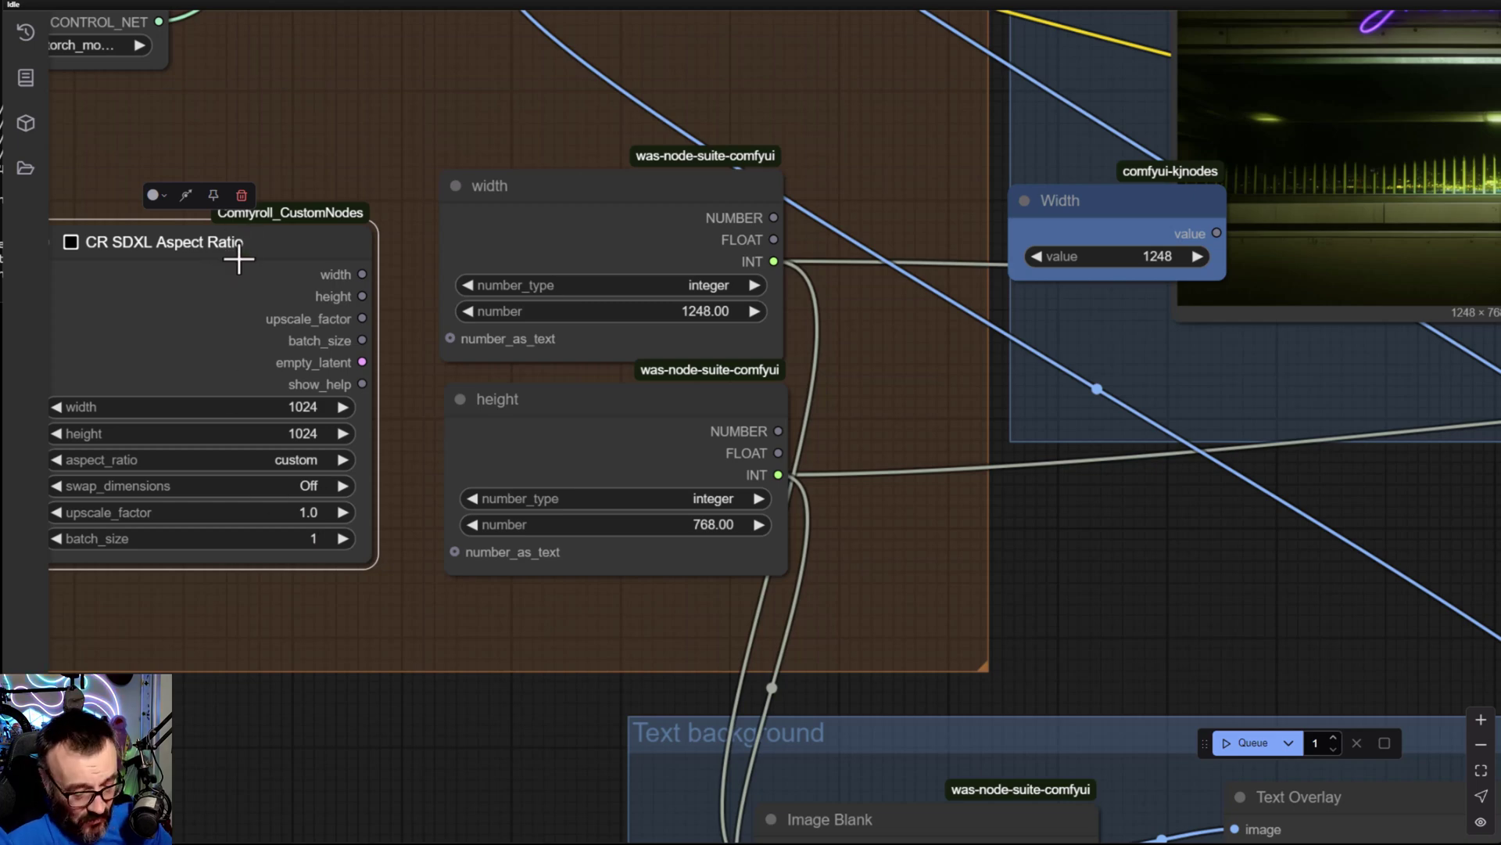
{"action": "key", "text": "Delete"}
Step: Place an SDXL Aspect Ratio JK node beside width, with swap_dimensions true and SDXL 1152x832
{"action": "double_click", "coordinate": [274, 269]}
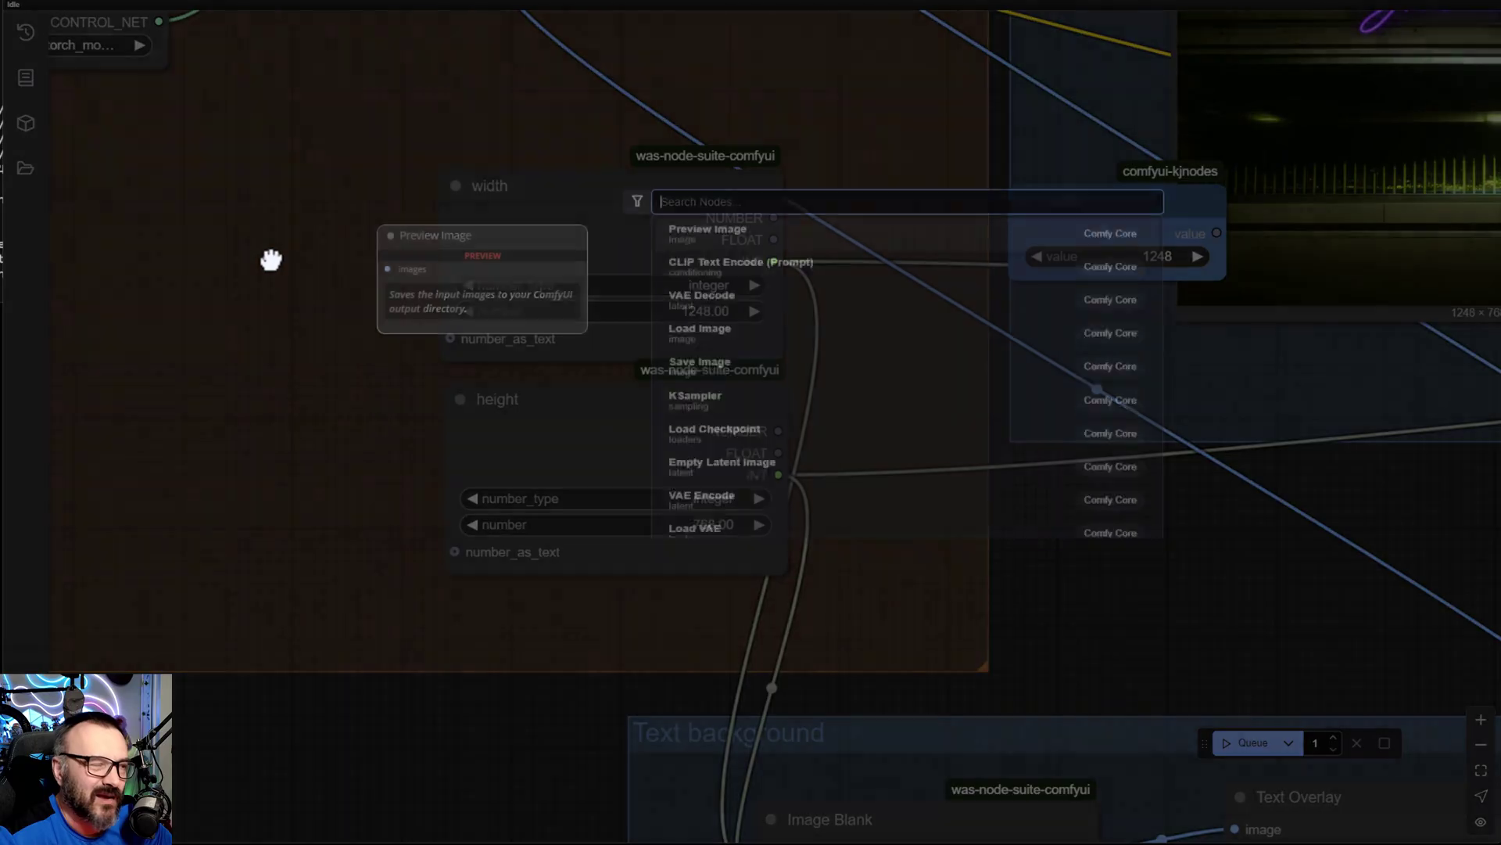
{"action": "type", "text": "SDXLAspectRatio"}
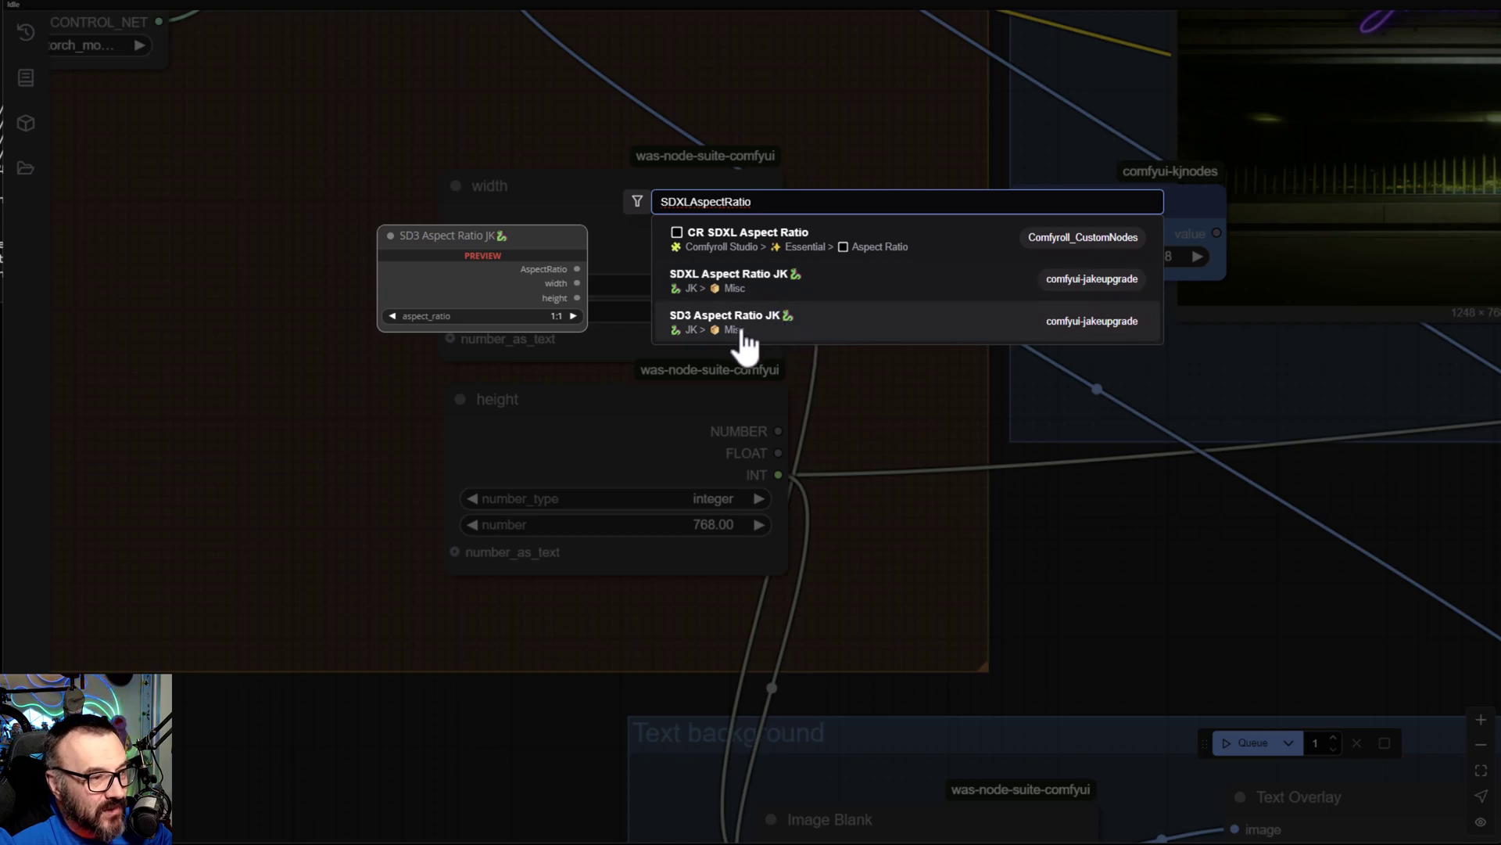
{"action": "left_click", "coordinate": [771, 282]}
{"action": "left_click_drag", "start_coordinate": [433, 233], "coordinate": [224, 239]}
{"action": "left_click_drag", "start_coordinate": [335, 352], "coordinate": [340, 356]}
{"action": "left_click", "coordinate": [340, 356]}
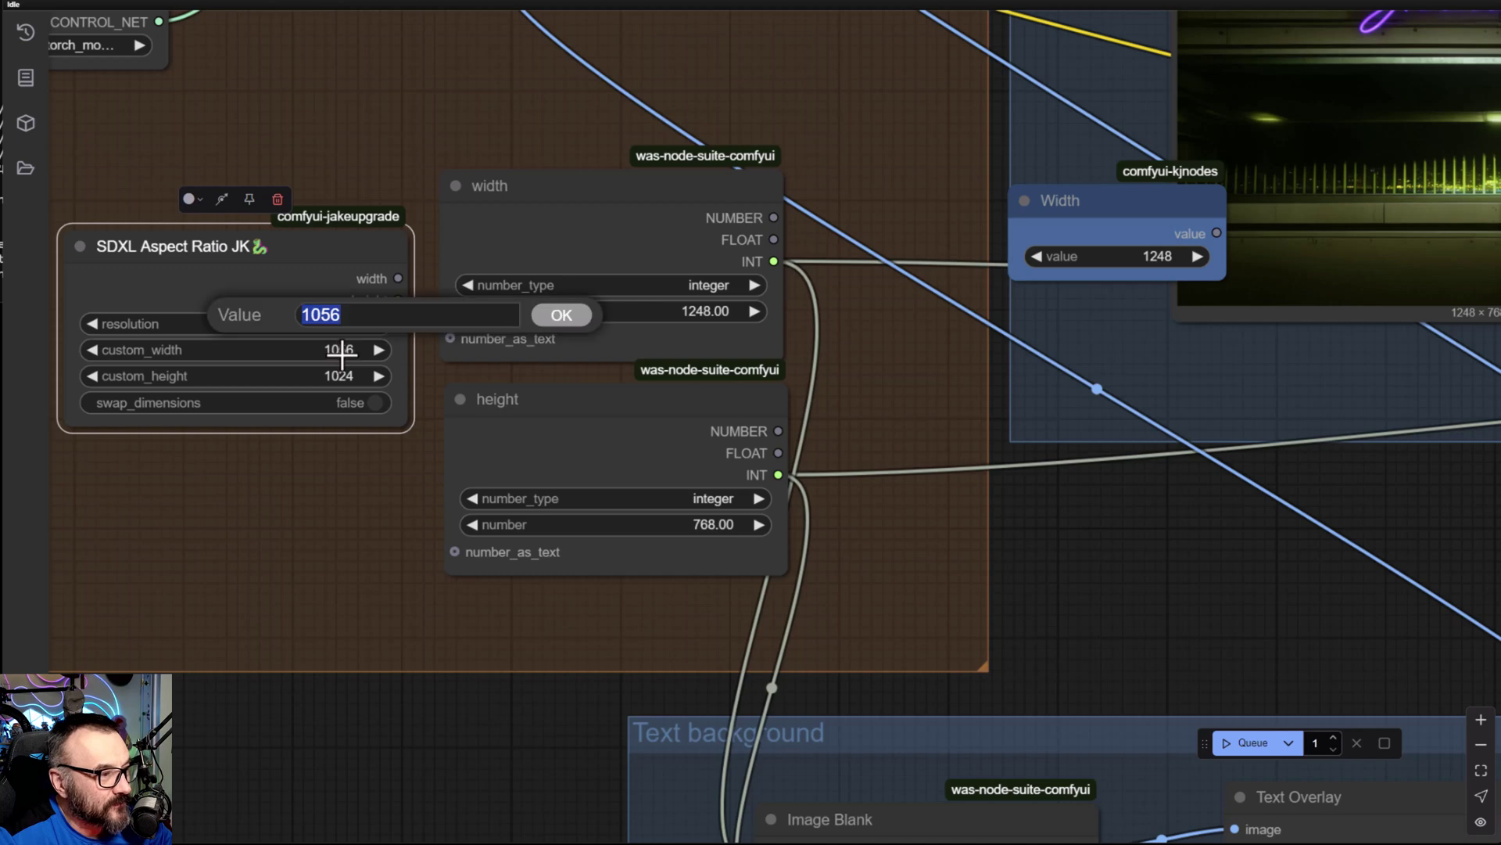
{"action": "left_click", "coordinate": [292, 408]}
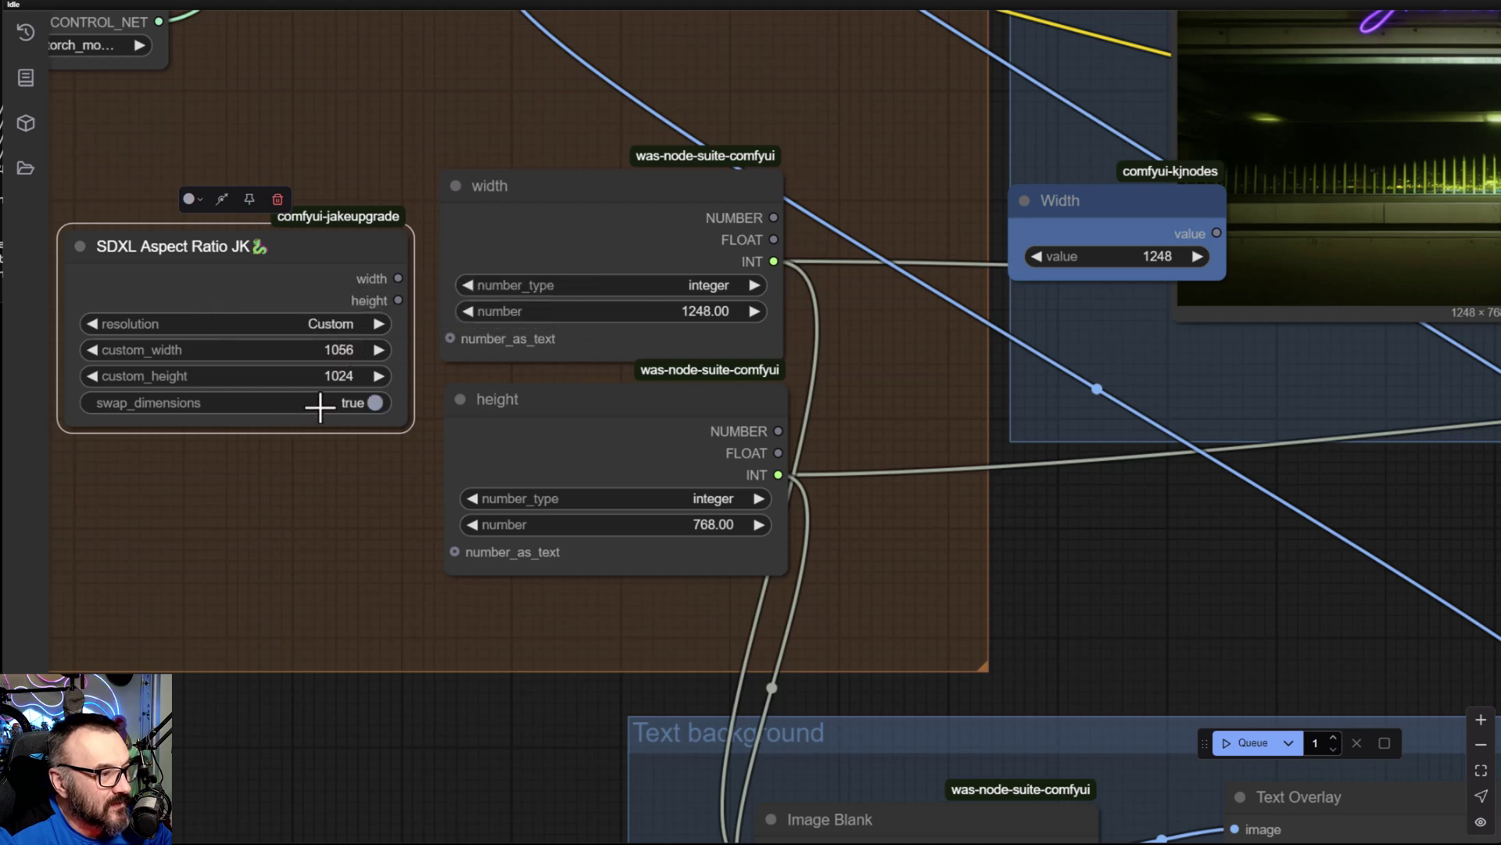
{"action": "left_click", "coordinate": [310, 327]}
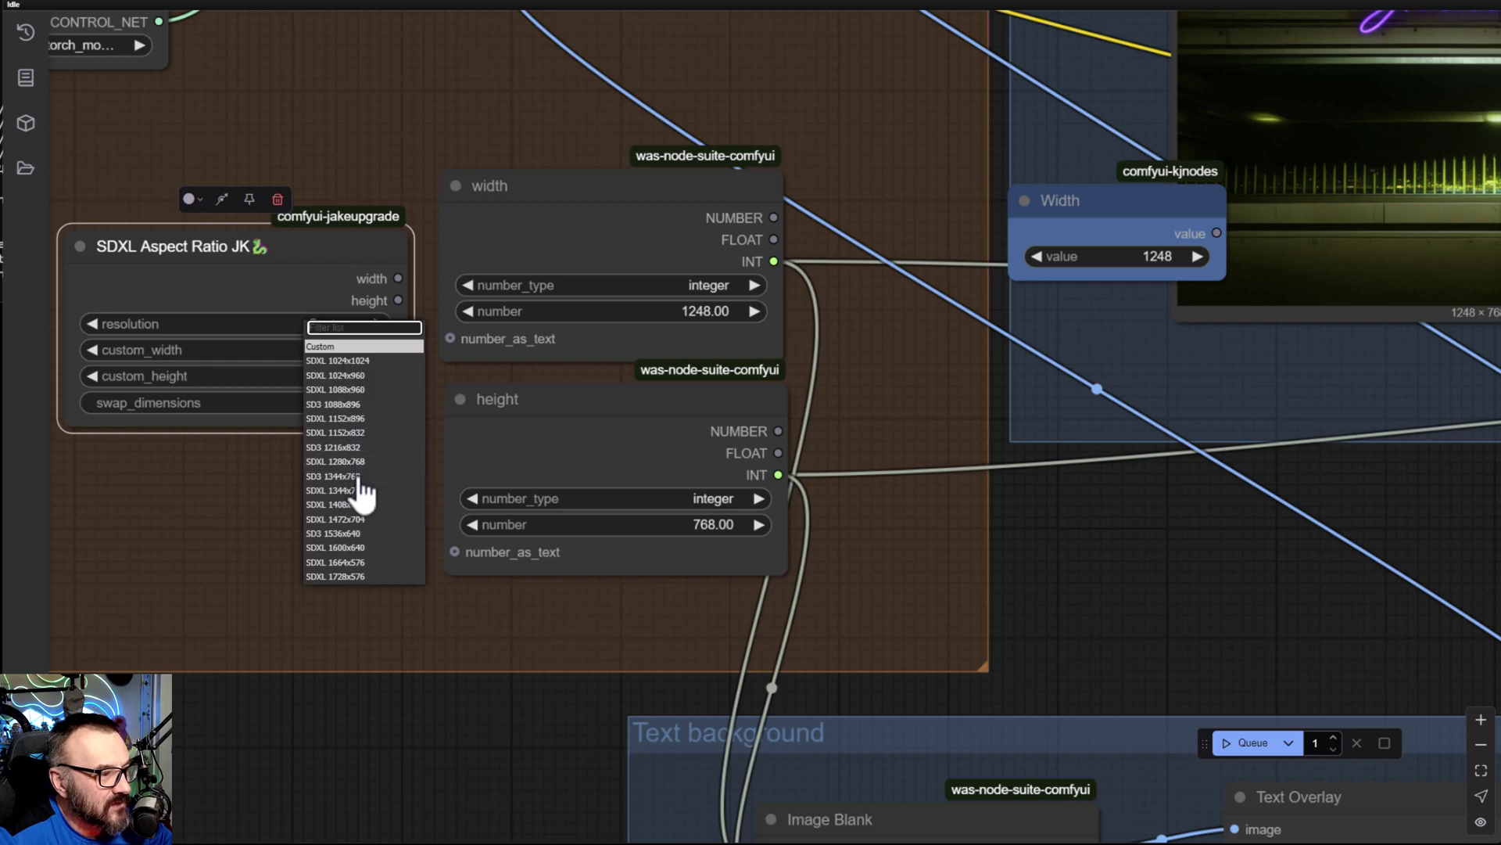
{"action": "left_click", "coordinate": [359, 433]}
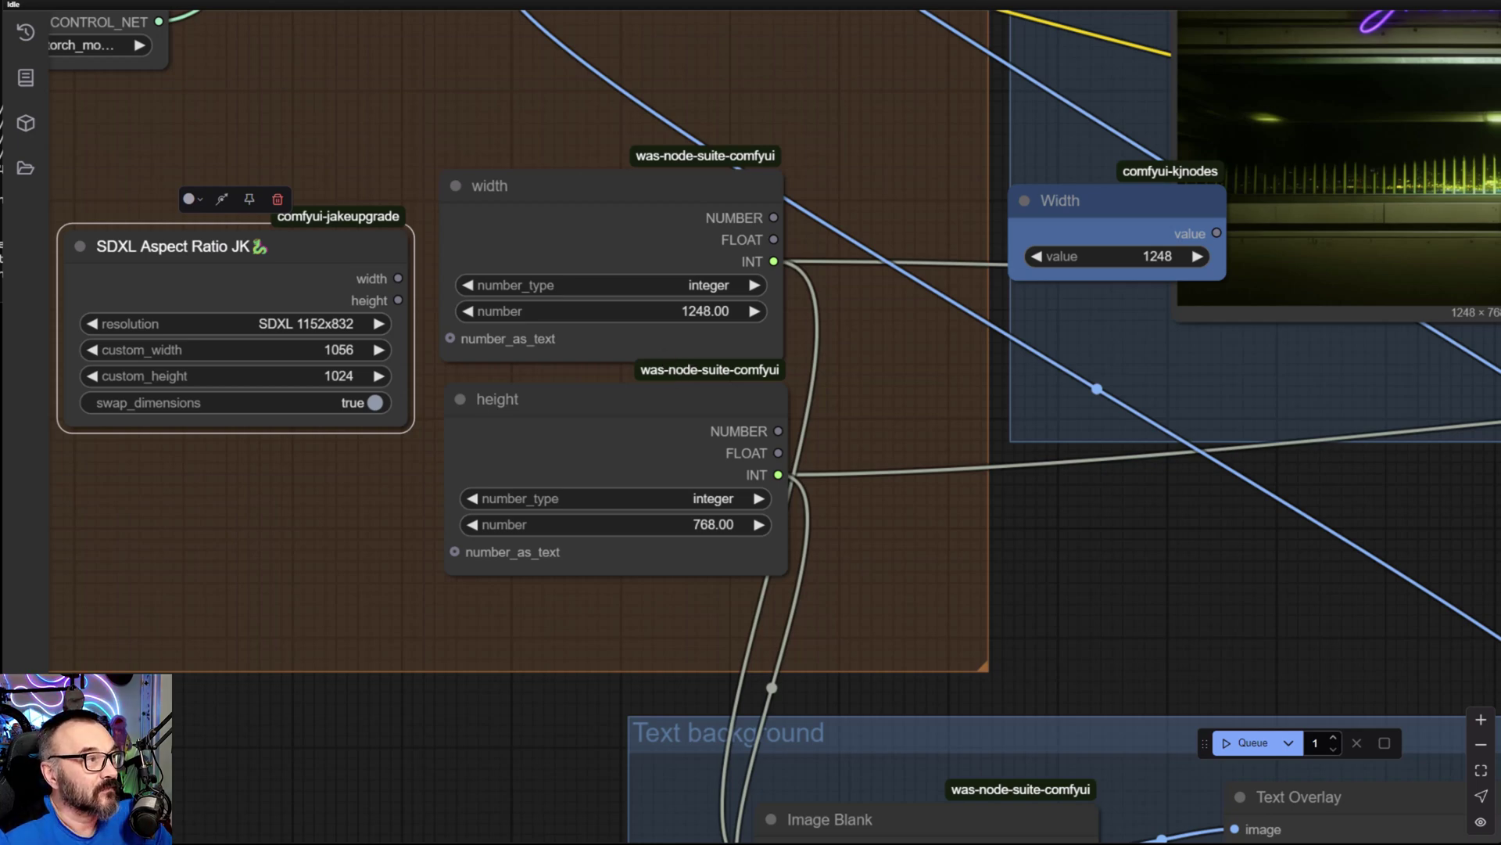
{"action": "left_click_drag", "start_coordinate": [331, 603], "coordinate": [157, 438]}
{"action": "scroll", "coordinate": [1197, 532], "scroll_direction": "down", "scroll_amount": 5}
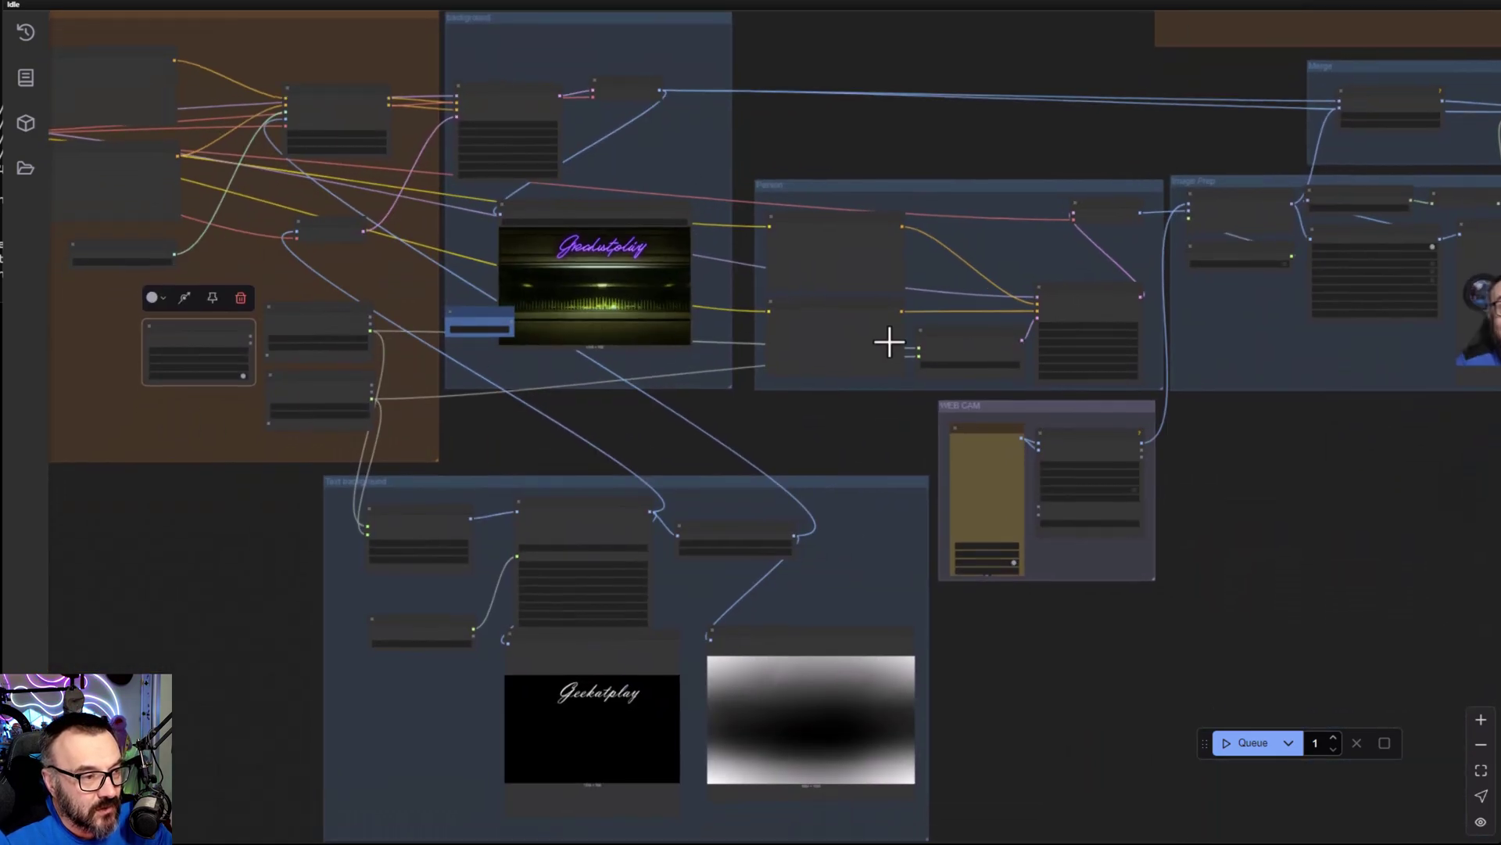
{"action": "scroll", "coordinate": [654, 325], "scroll_direction": "up", "scroll_amount": 3}
{"action": "scroll", "coordinate": [875, 436], "scroll_direction": "up", "scroll_amount": 1}
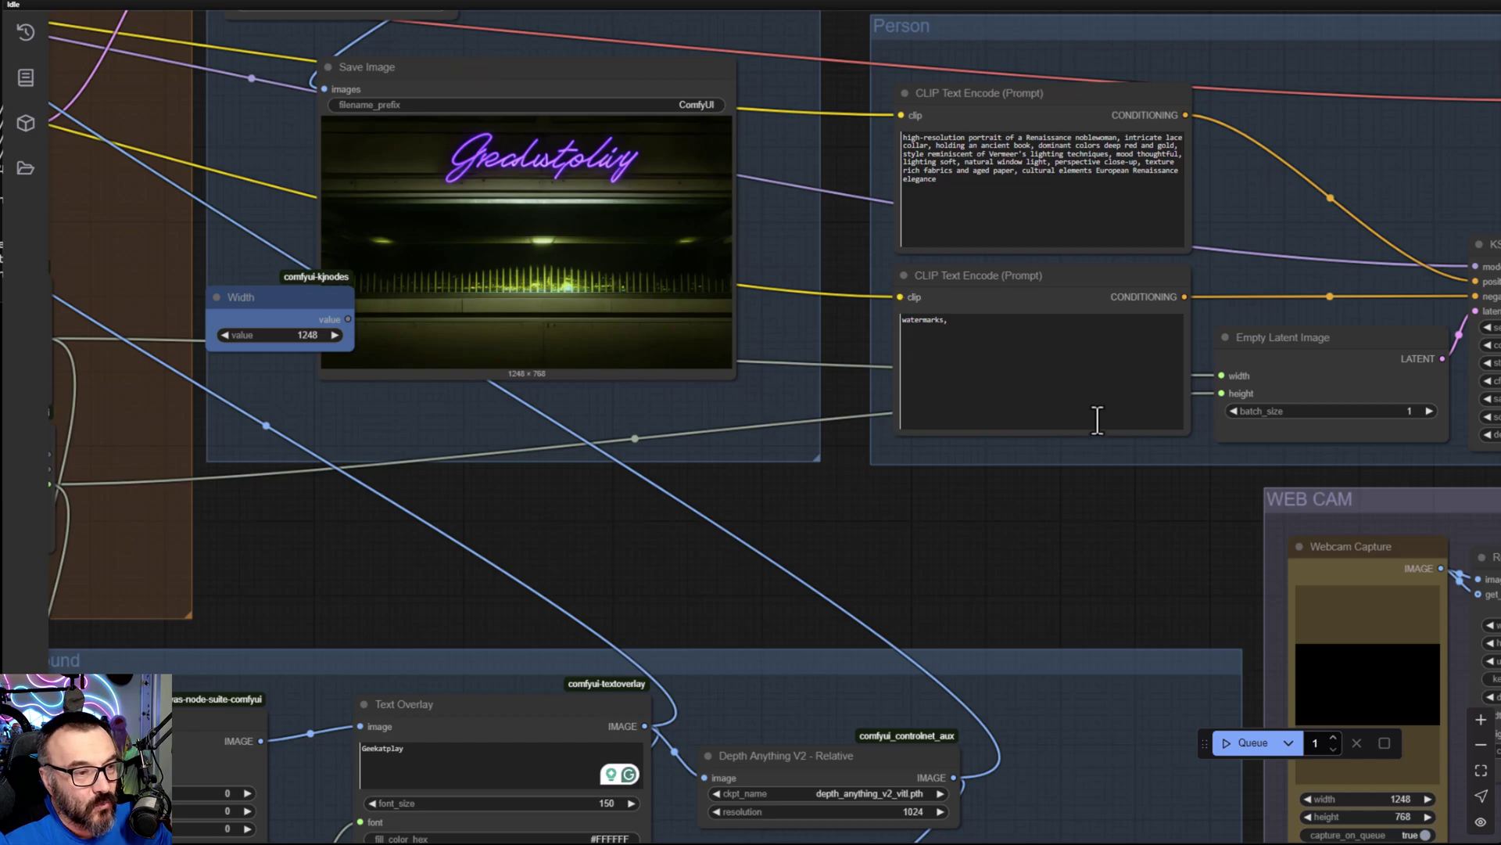
{"action": "left_click_drag", "start_coordinate": [1134, 594], "coordinate": [469, 140]}
{"action": "left_click_drag", "start_coordinate": [944, 174], "coordinate": [724, 841]}
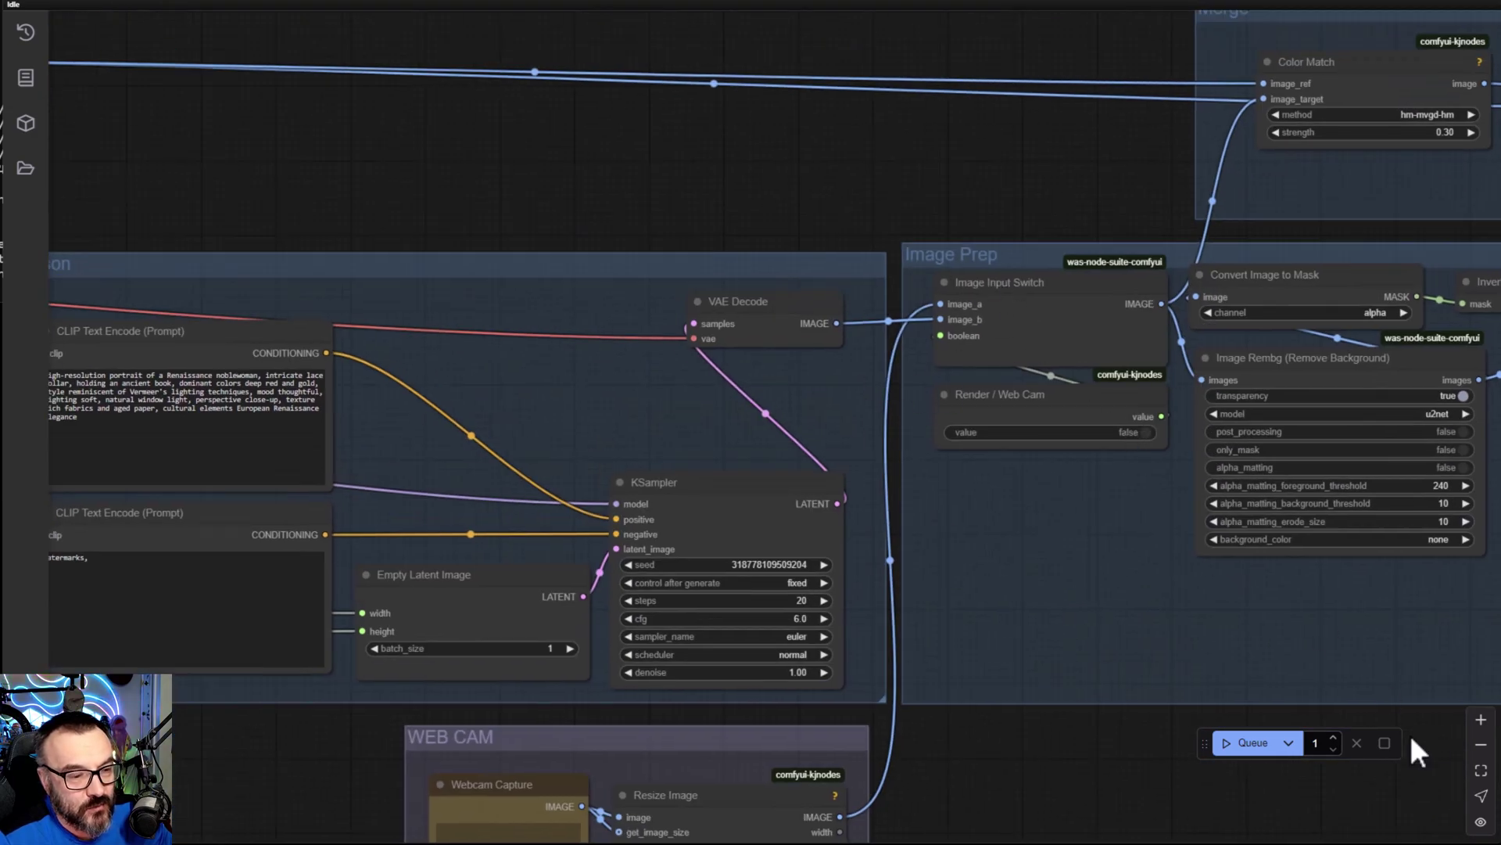
{"action": "left_click", "coordinate": [1233, 743]}
{"action": "scroll", "coordinate": [1021, 613], "scroll_direction": "down", "scroll_amount": 3}
{"action": "left_click_drag", "start_coordinate": [603, 616], "coordinate": [1123, 565]}
{"action": "scroll", "coordinate": [772, 422], "scroll_direction": "down", "scroll_amount": 5}
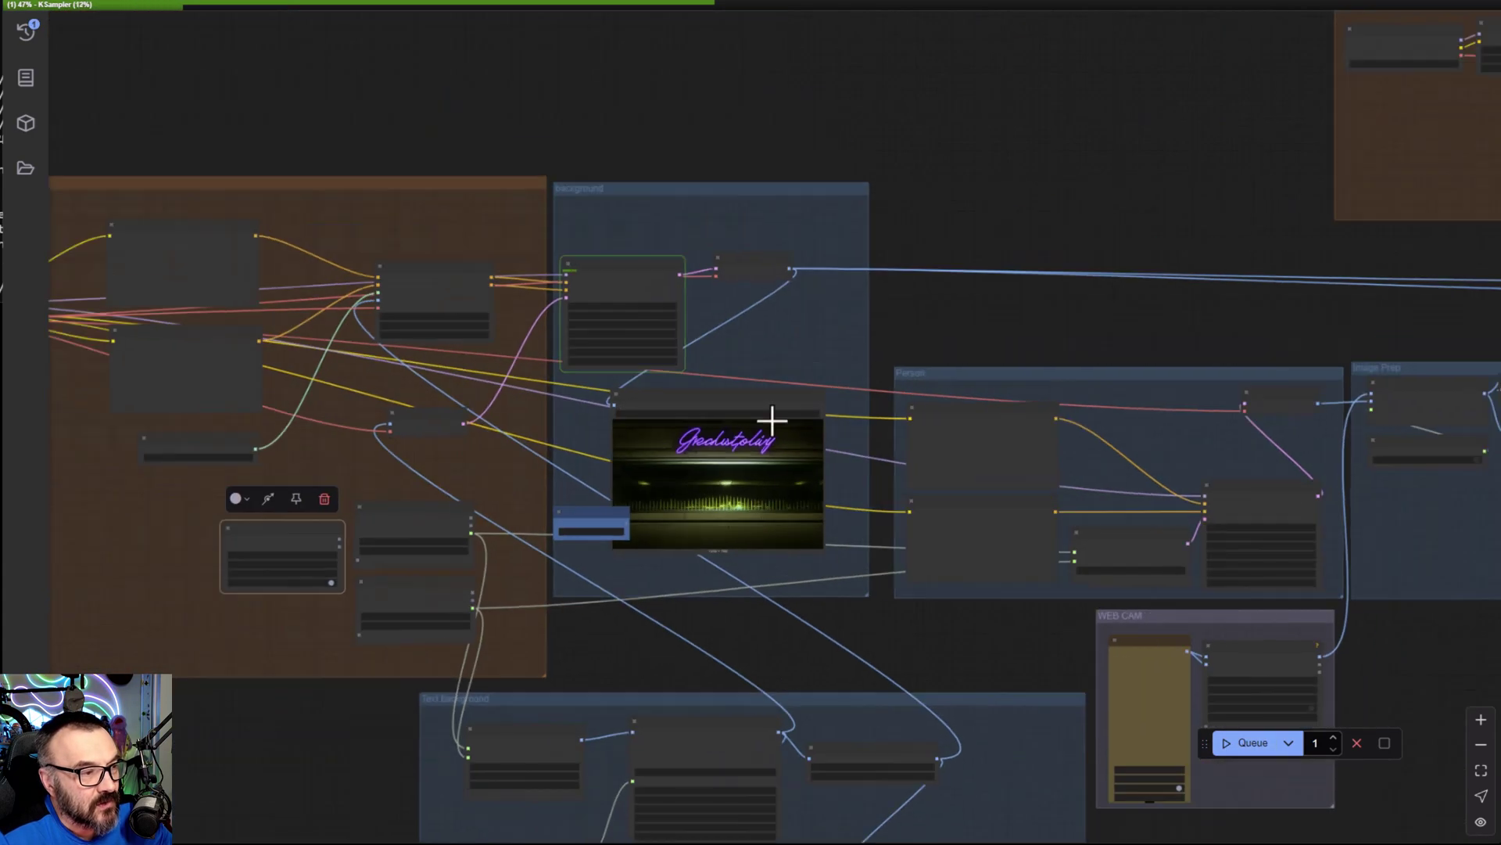
{"action": "left_click_drag", "start_coordinate": [772, 422], "coordinate": [839, 422]}
{"action": "scroll", "coordinate": [603, 318], "scroll_direction": "up", "scroll_amount": 4}
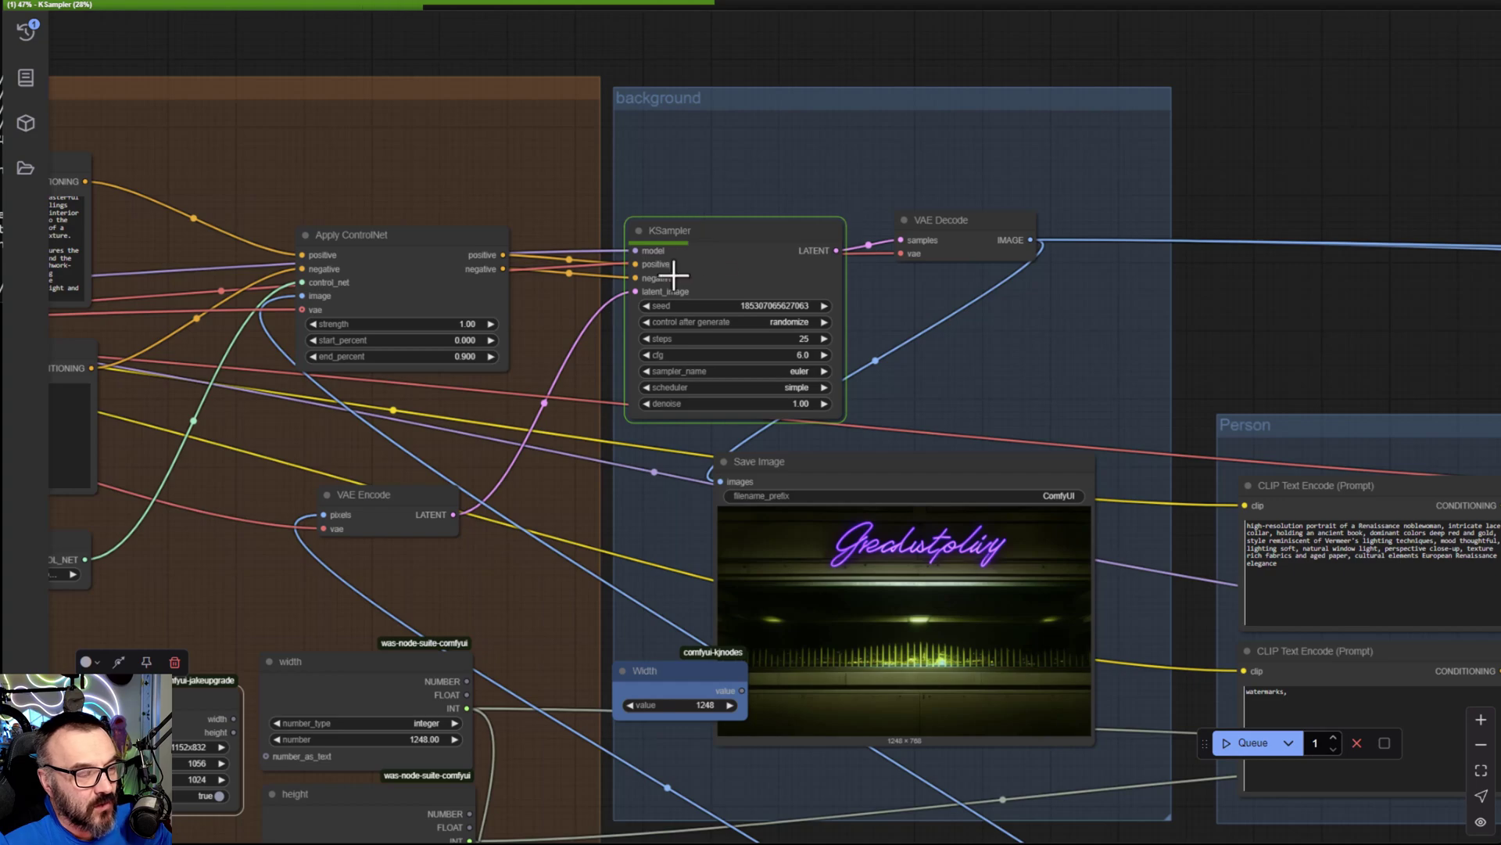
{"action": "left_click_drag", "start_coordinate": [1134, 742], "coordinate": [876, 140]}
{"action": "left_click_drag", "start_coordinate": [1037, 773], "coordinate": [1016, 197]}
{"action": "scroll", "coordinate": [952, 245], "scroll_direction": "up", "scroll_amount": 5}
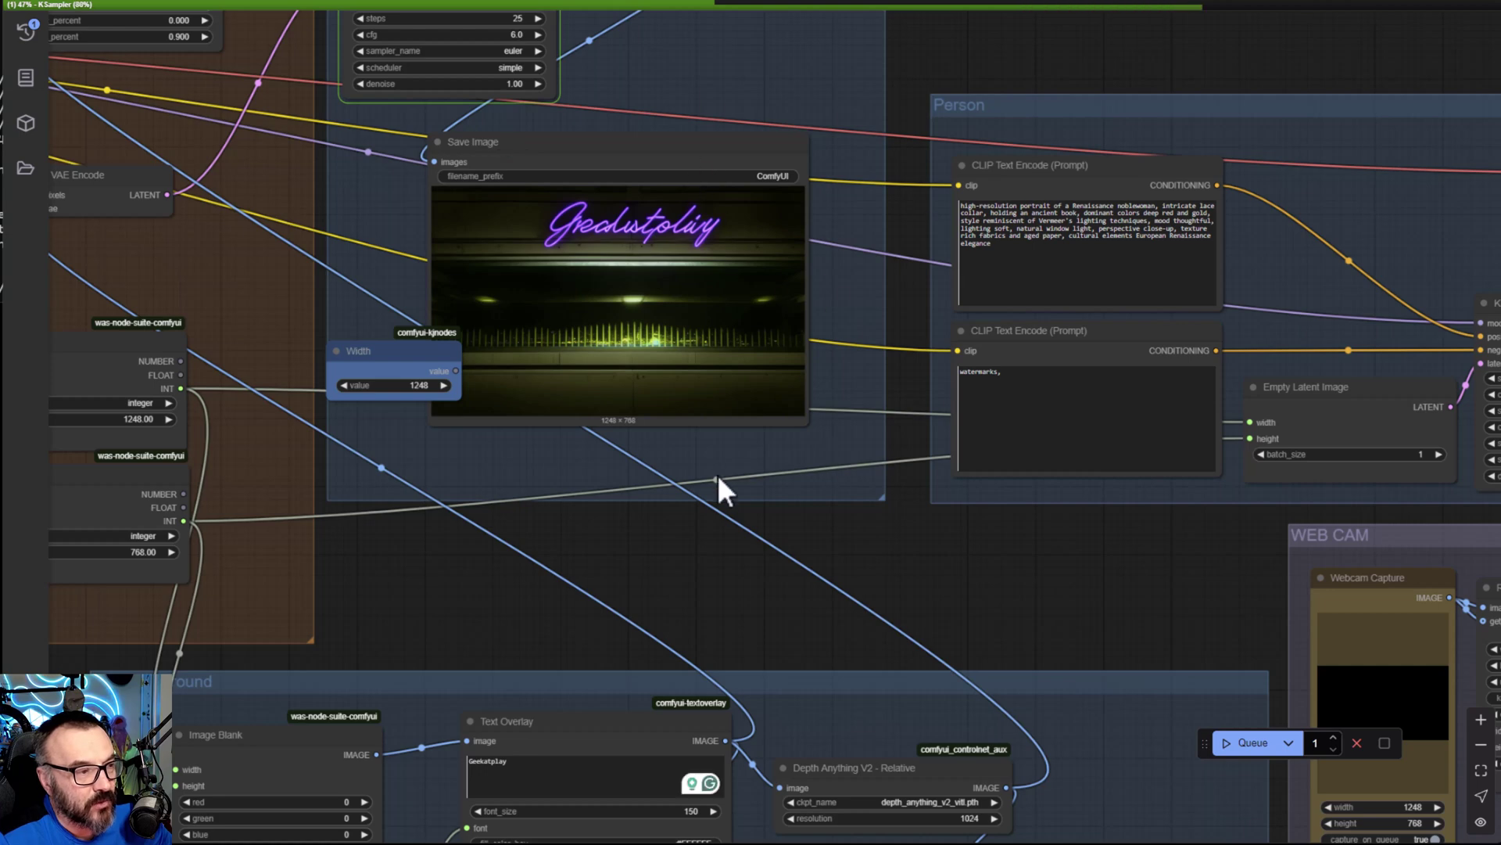
{"action": "scroll", "coordinate": [657, 462], "scroll_direction": "up", "scroll_amount": 3}
{"action": "scroll", "coordinate": [694, 519], "scroll_direction": "left", "scroll_amount": 3}
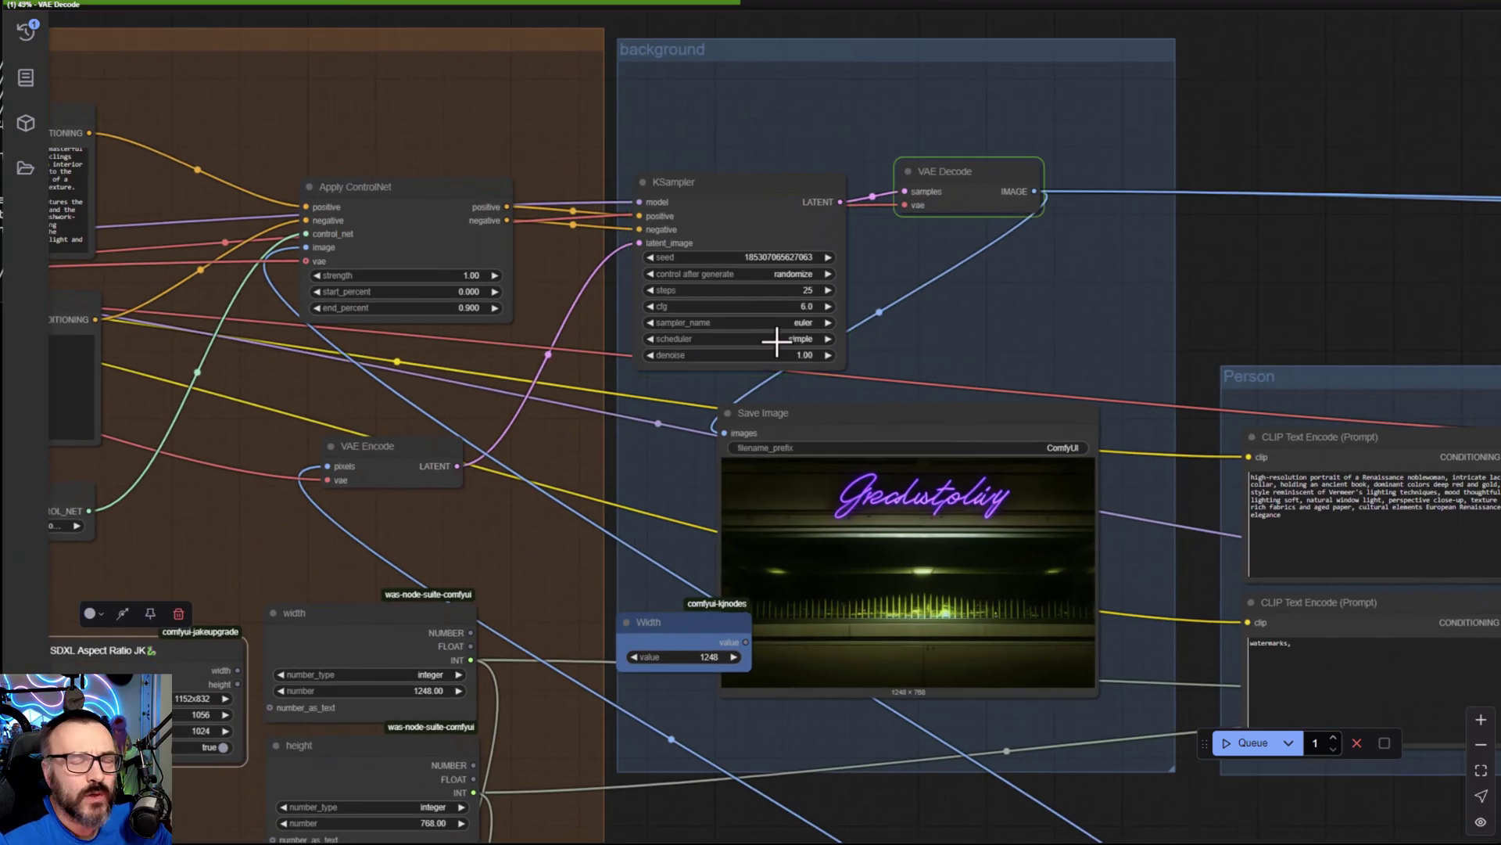
{"action": "scroll", "coordinate": [1105, 262], "scroll_direction": "down", "scroll_amount": 3}
{"action": "scroll", "coordinate": [1106, 262], "scroll_direction": "right", "scroll_amount": 3}
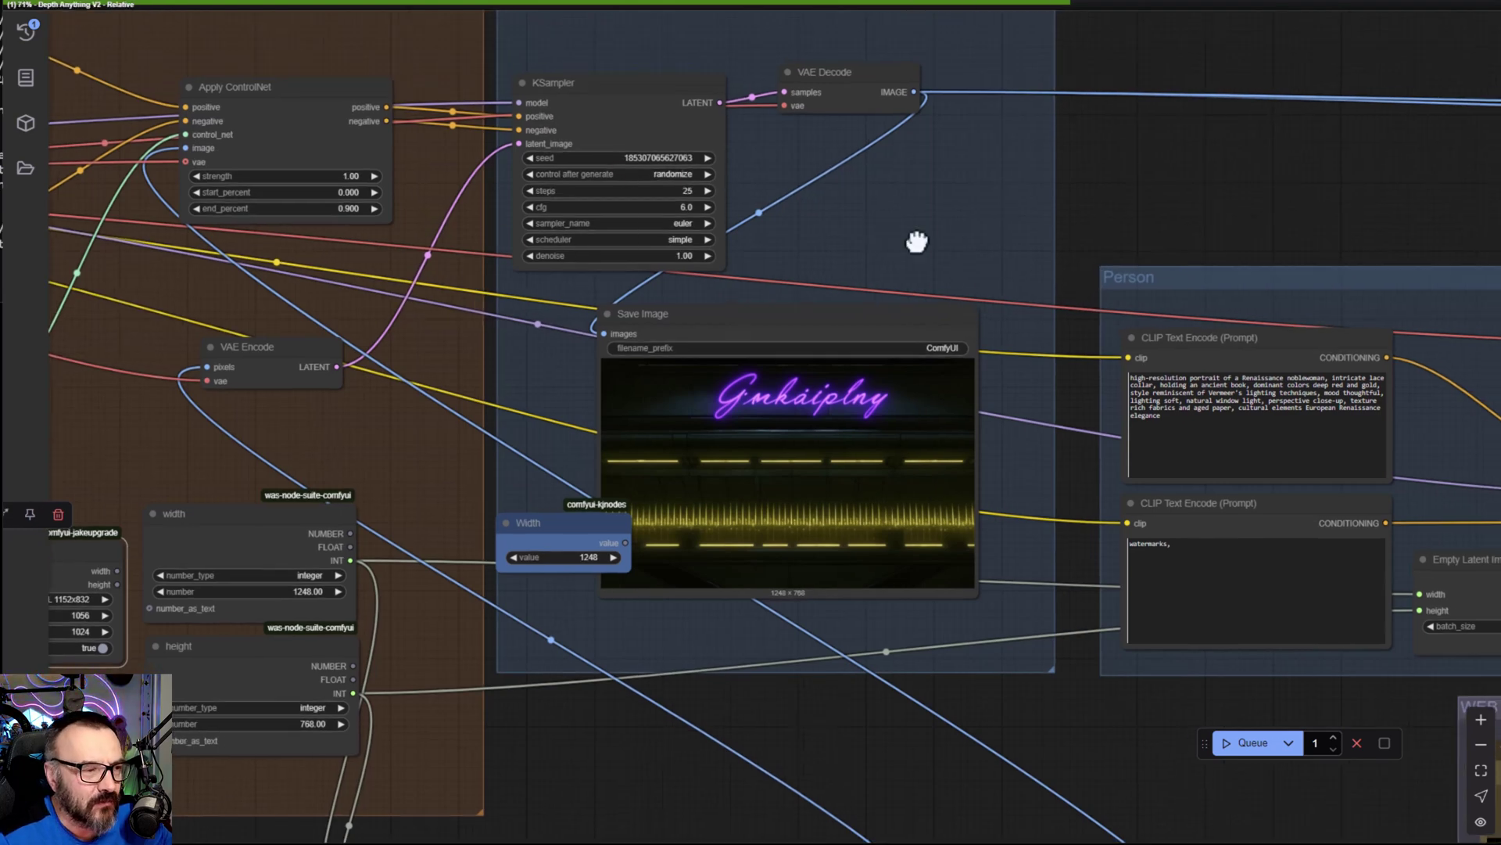
{"action": "scroll", "coordinate": [917, 242], "scroll_direction": "down", "scroll_amount": 3}
{"action": "scroll", "coordinate": [916, 242], "scroll_direction": "right", "scroll_amount": 3}
{"action": "scroll", "coordinate": [899, 497], "scroll_direction": "right", "scroll_amount": 10}
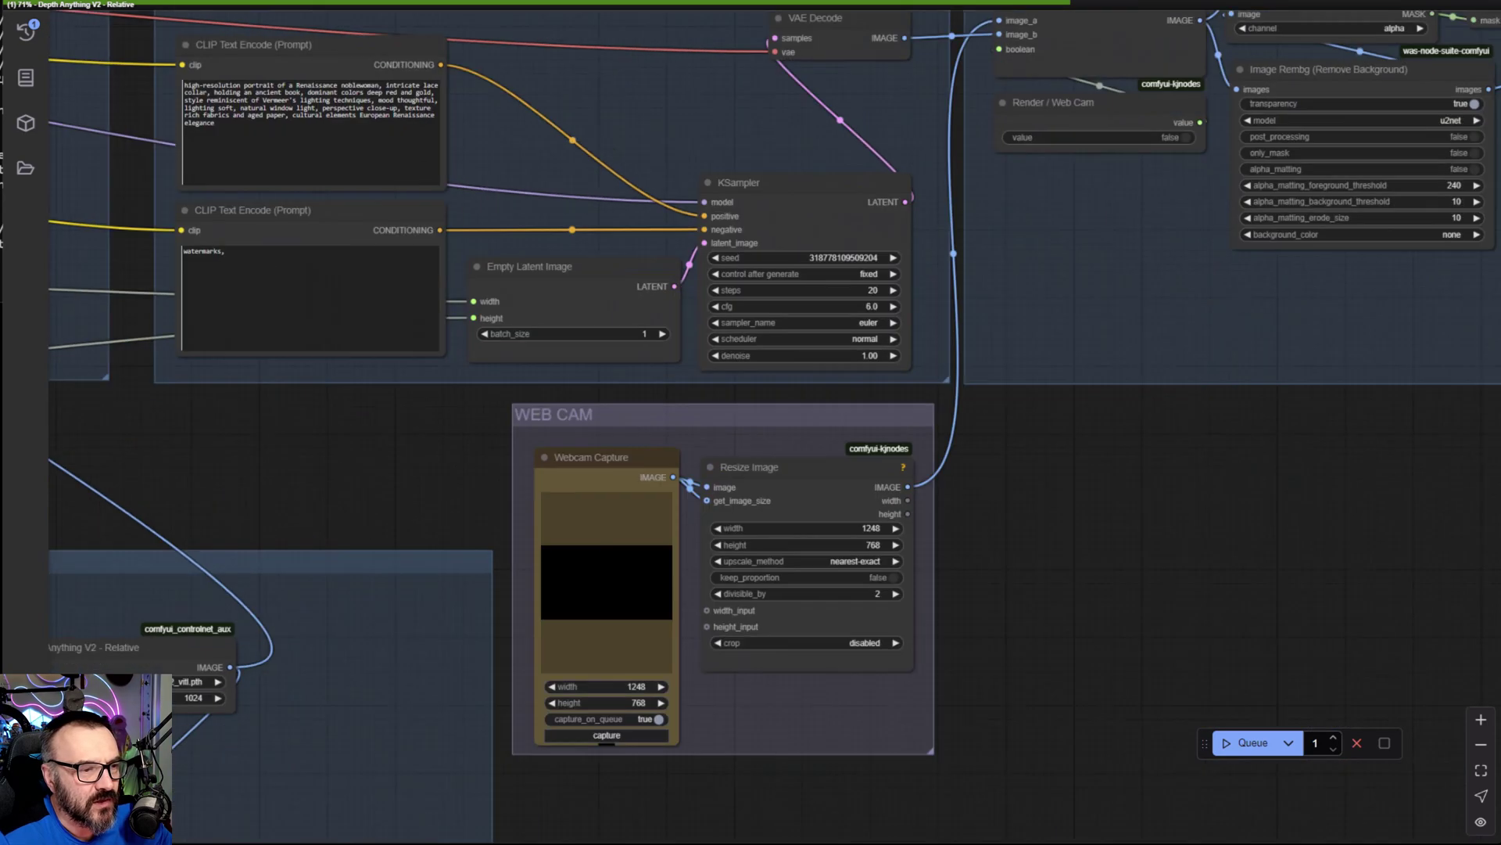
{"action": "scroll", "coordinate": [684, 248], "scroll_direction": "right", "scroll_amount": 5}
{"action": "scroll", "coordinate": [683, 248], "scroll_direction": "down", "scroll_amount": 2}
{"action": "scroll", "coordinate": [540, 577], "scroll_direction": "up", "scroll_amount": 5}
{"action": "scroll", "coordinate": [266, 375], "scroll_direction": "down", "scroll_amount": 3}
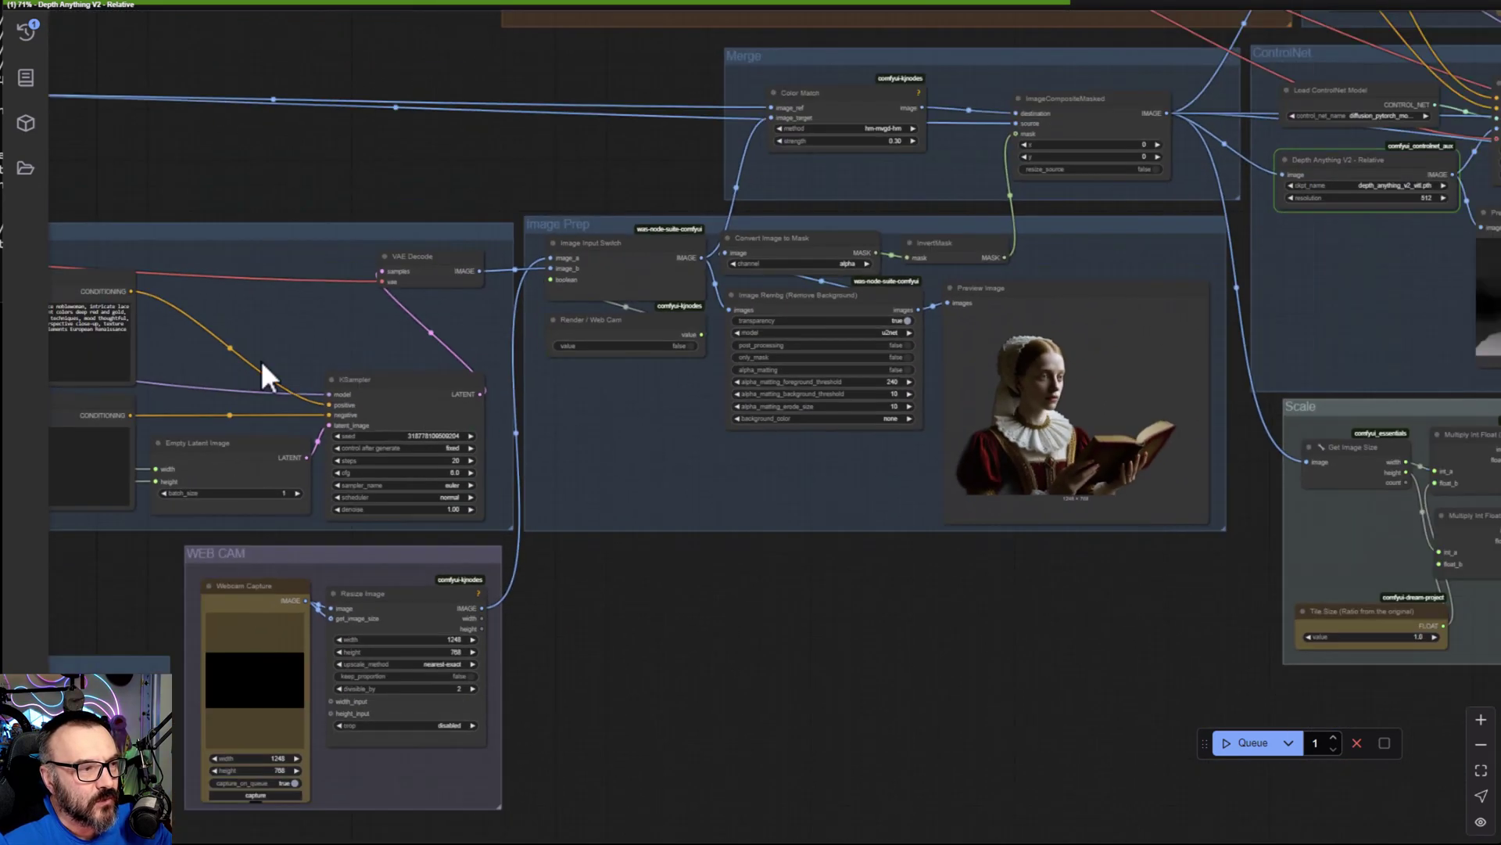
{"action": "scroll", "coordinate": [1100, 325], "scroll_direction": "right", "scroll_amount": 5}
{"action": "scroll", "coordinate": [1099, 325], "scroll_direction": "up", "scroll_amount": 2}
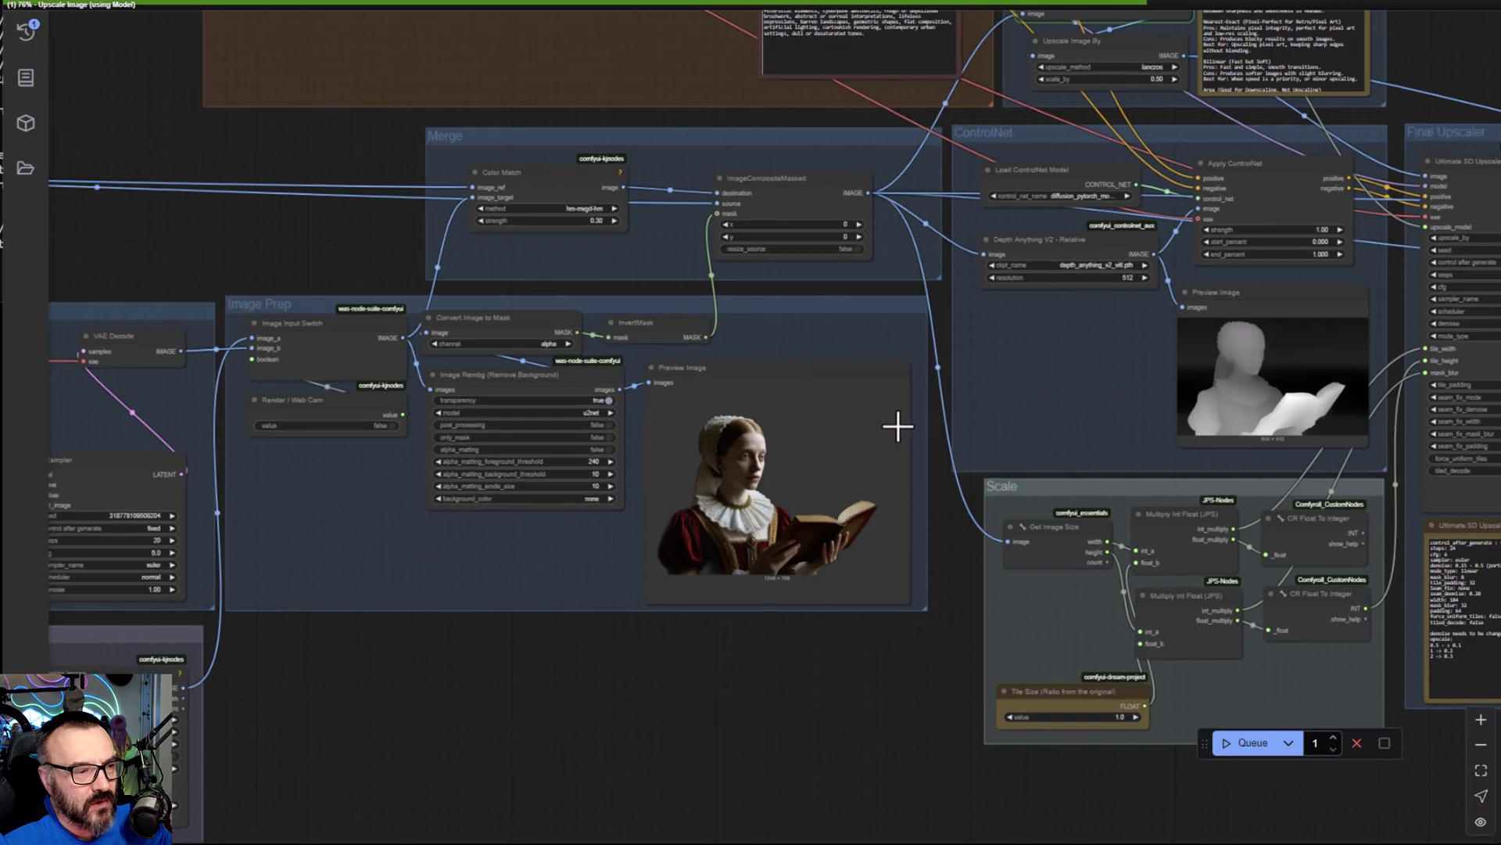
{"action": "scroll", "coordinate": [553, 537], "scroll_direction": "down", "scroll_amount": 5}
{"action": "scroll", "coordinate": [723, 485], "scroll_direction": "up", "scroll_amount": 5}
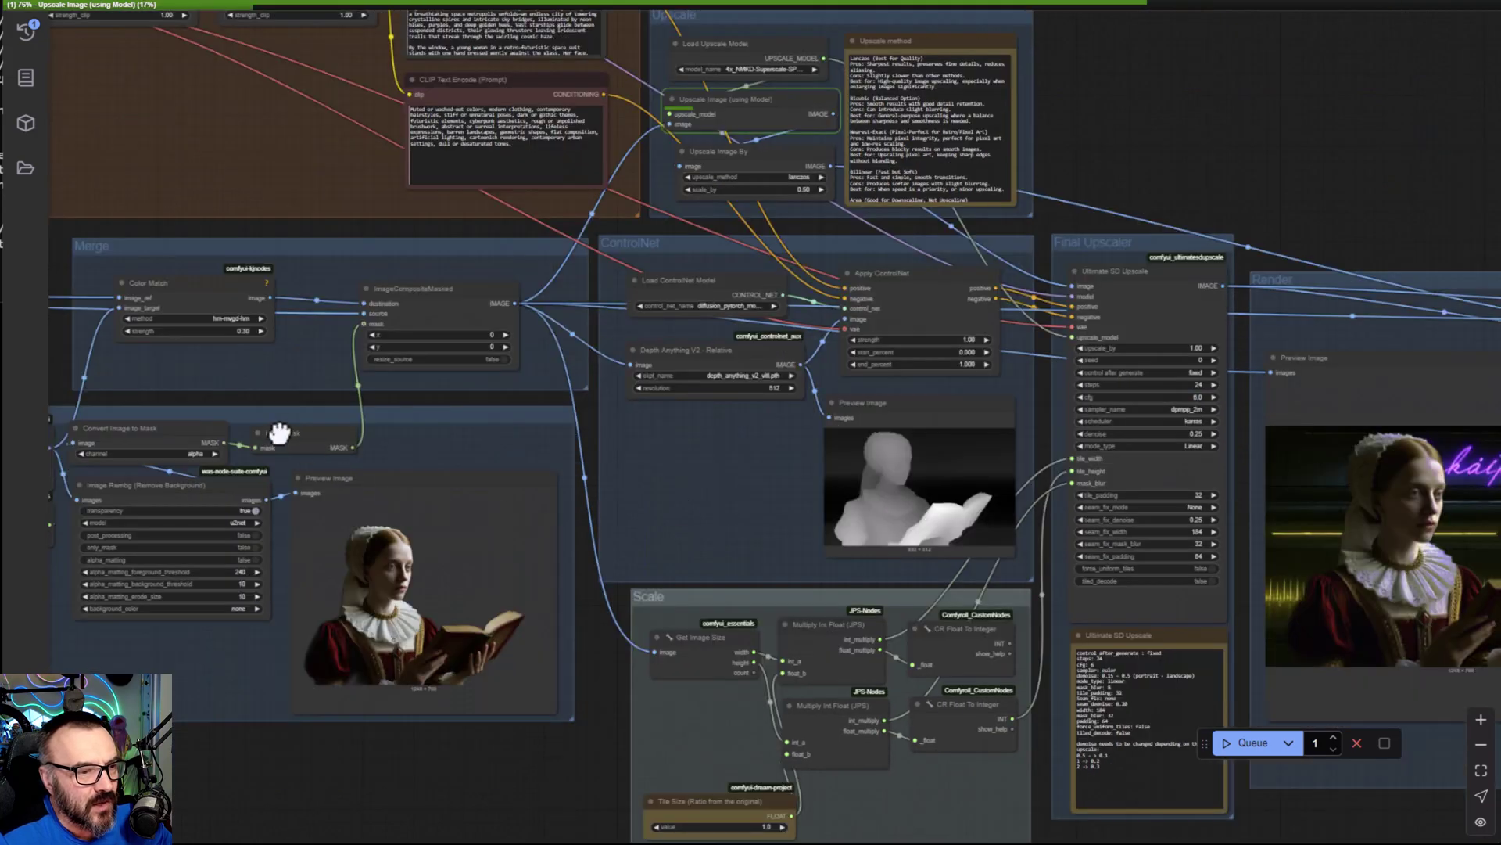
{"action": "scroll", "coordinate": [279, 432], "scroll_direction": "down", "scroll_amount": 5}
{"action": "scroll", "coordinate": [1207, 326], "scroll_direction": "right", "scroll_amount": 3}
{"action": "scroll", "coordinate": [700, 107], "scroll_direction": "up", "scroll_amount": 5}
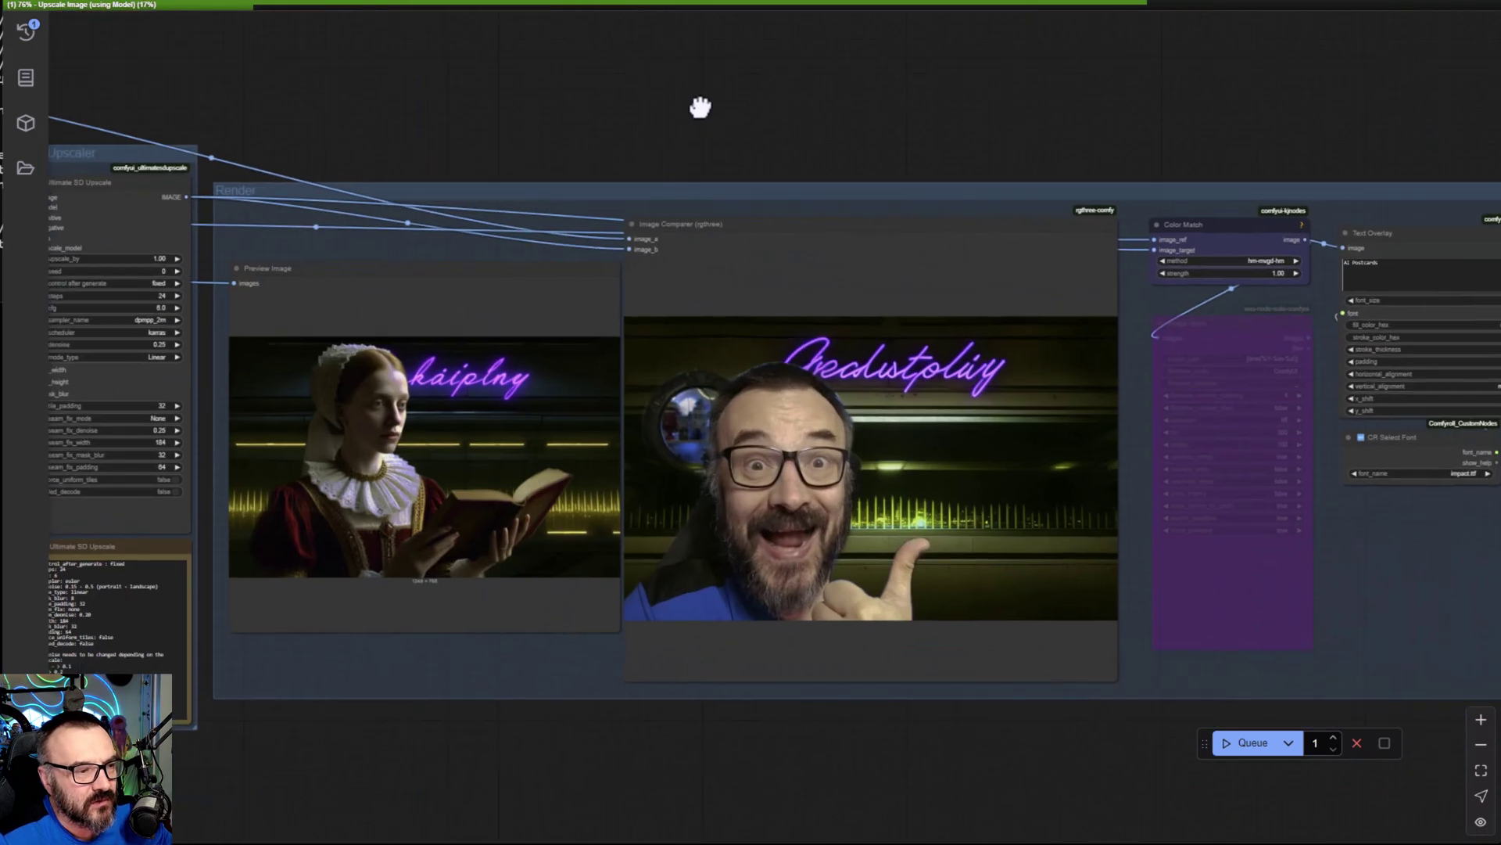
{"action": "scroll", "coordinate": [1341, 157], "scroll_direction": "left", "scroll_amount": 10}
{"action": "scroll", "coordinate": [496, 308], "scroll_direction": "down", "scroll_amount": 4}
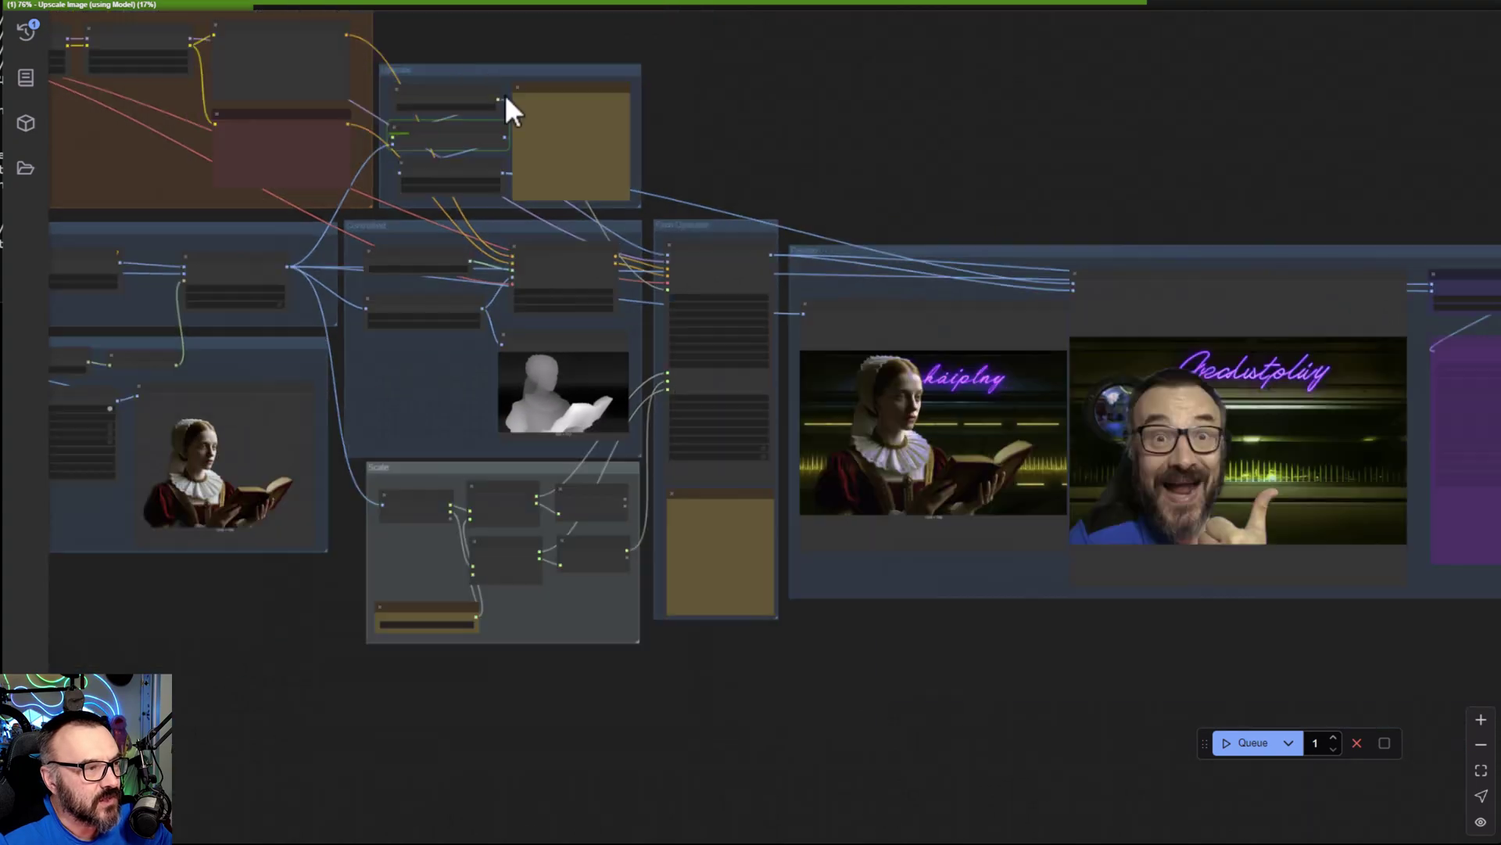
{"action": "scroll", "coordinate": [416, 138], "scroll_direction": "up", "scroll_amount": 7}
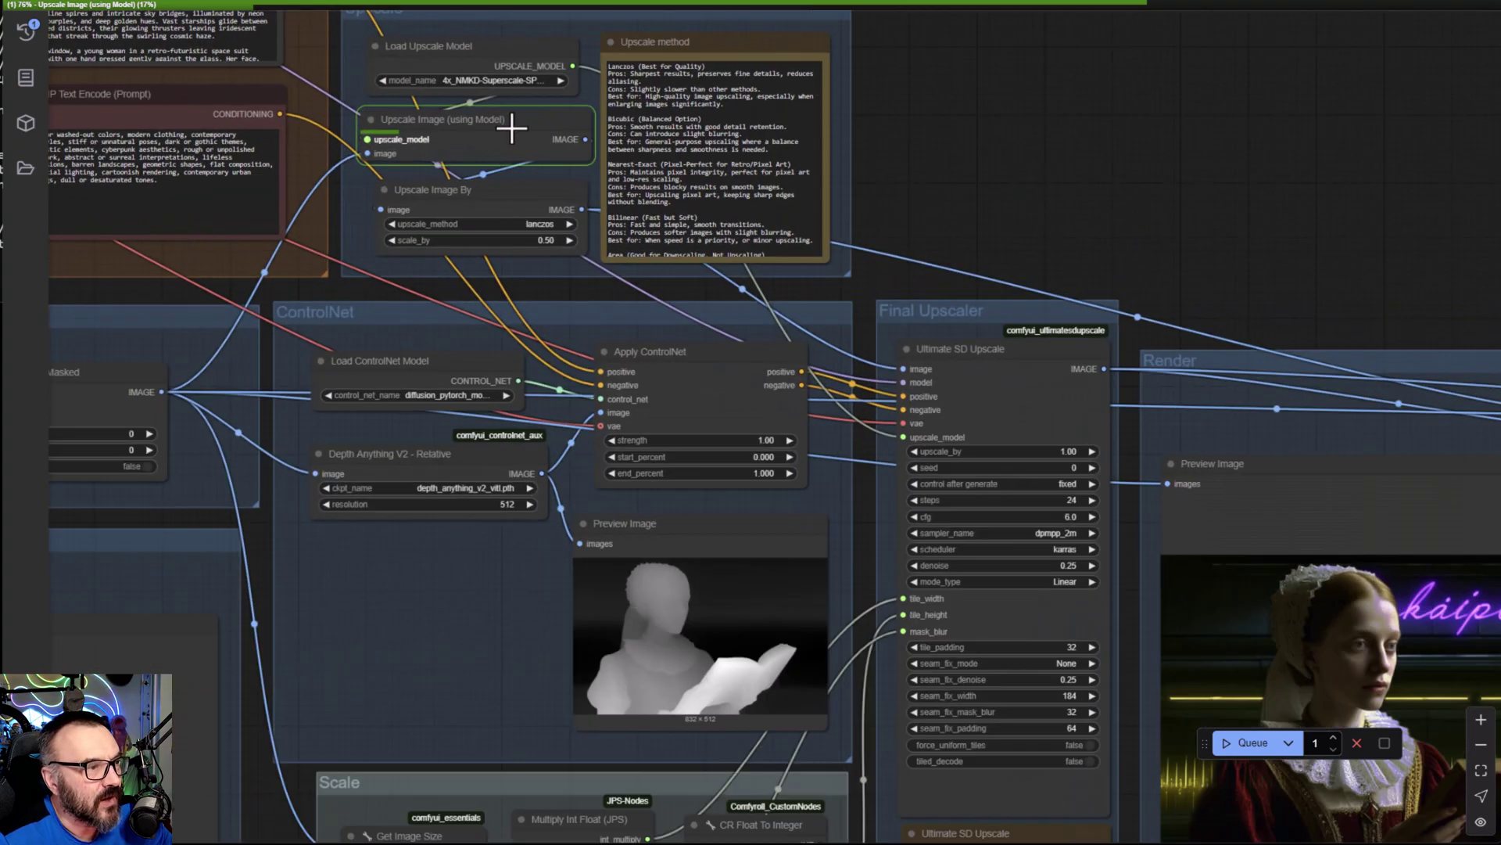
Step: Watch Ultimate SD Upscale run, panning from the Render preview to the upscale model loader
{"action": "left_click_drag", "start_coordinate": [1379, 248], "coordinate": [524, 10]}
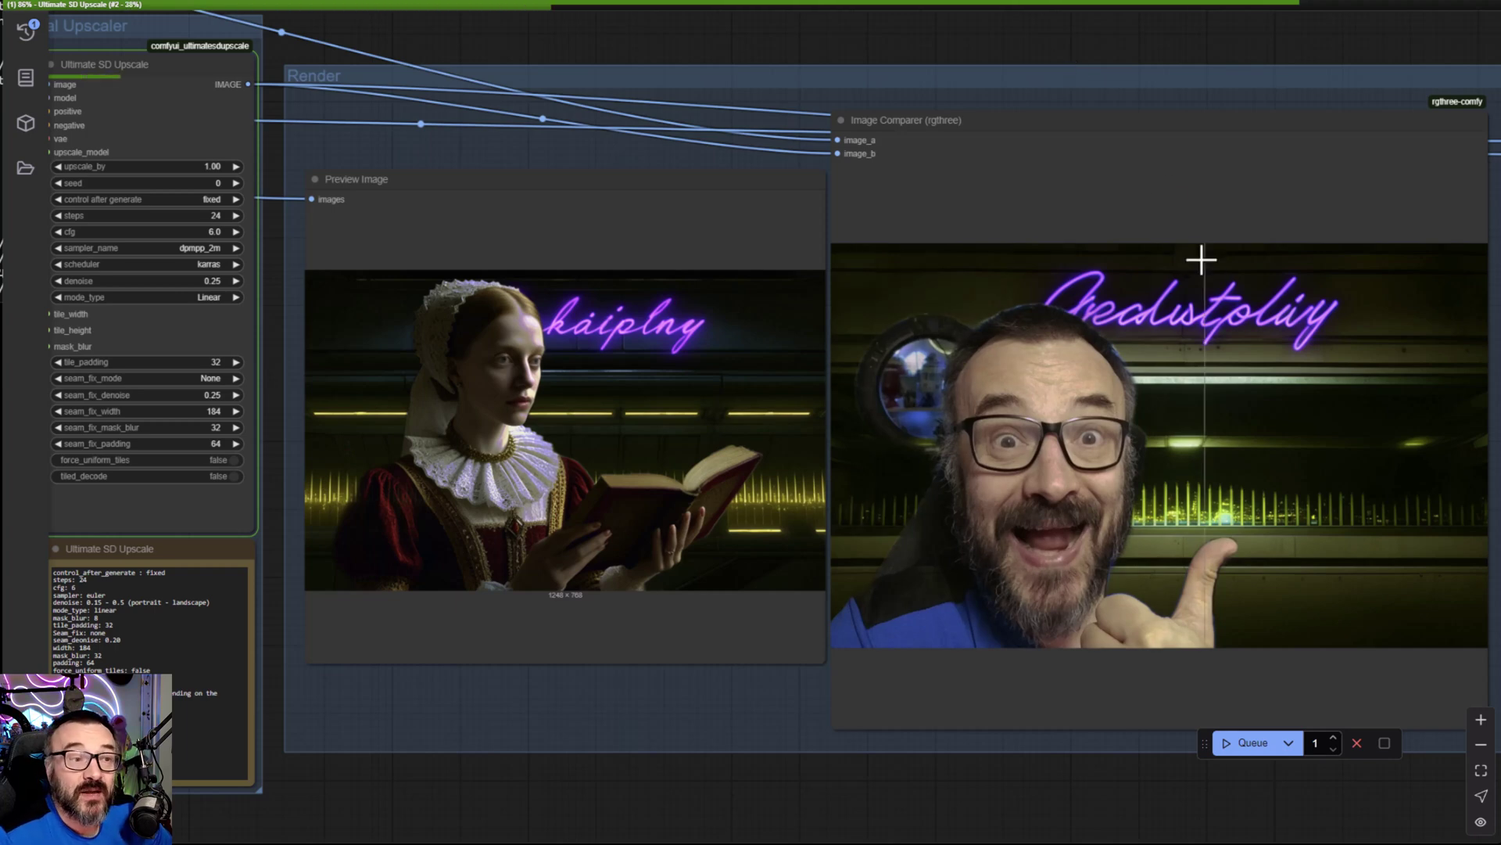
{"action": "left_click_drag", "start_coordinate": [1365, 58], "coordinate": [743, 98]}
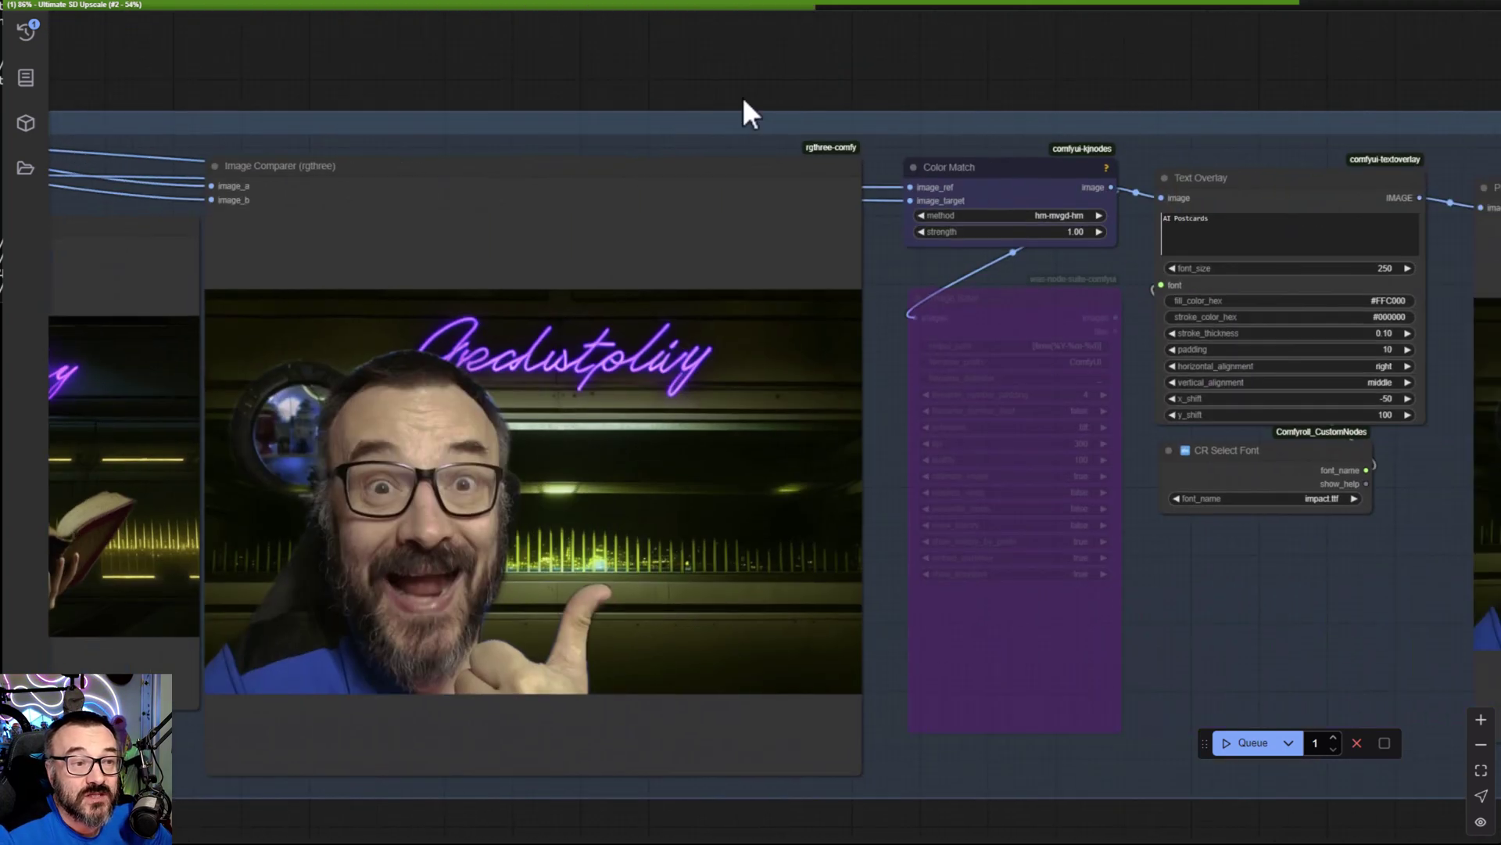
{"action": "scroll", "coordinate": [755, 119], "scroll_direction": "down", "scroll_amount": 3}
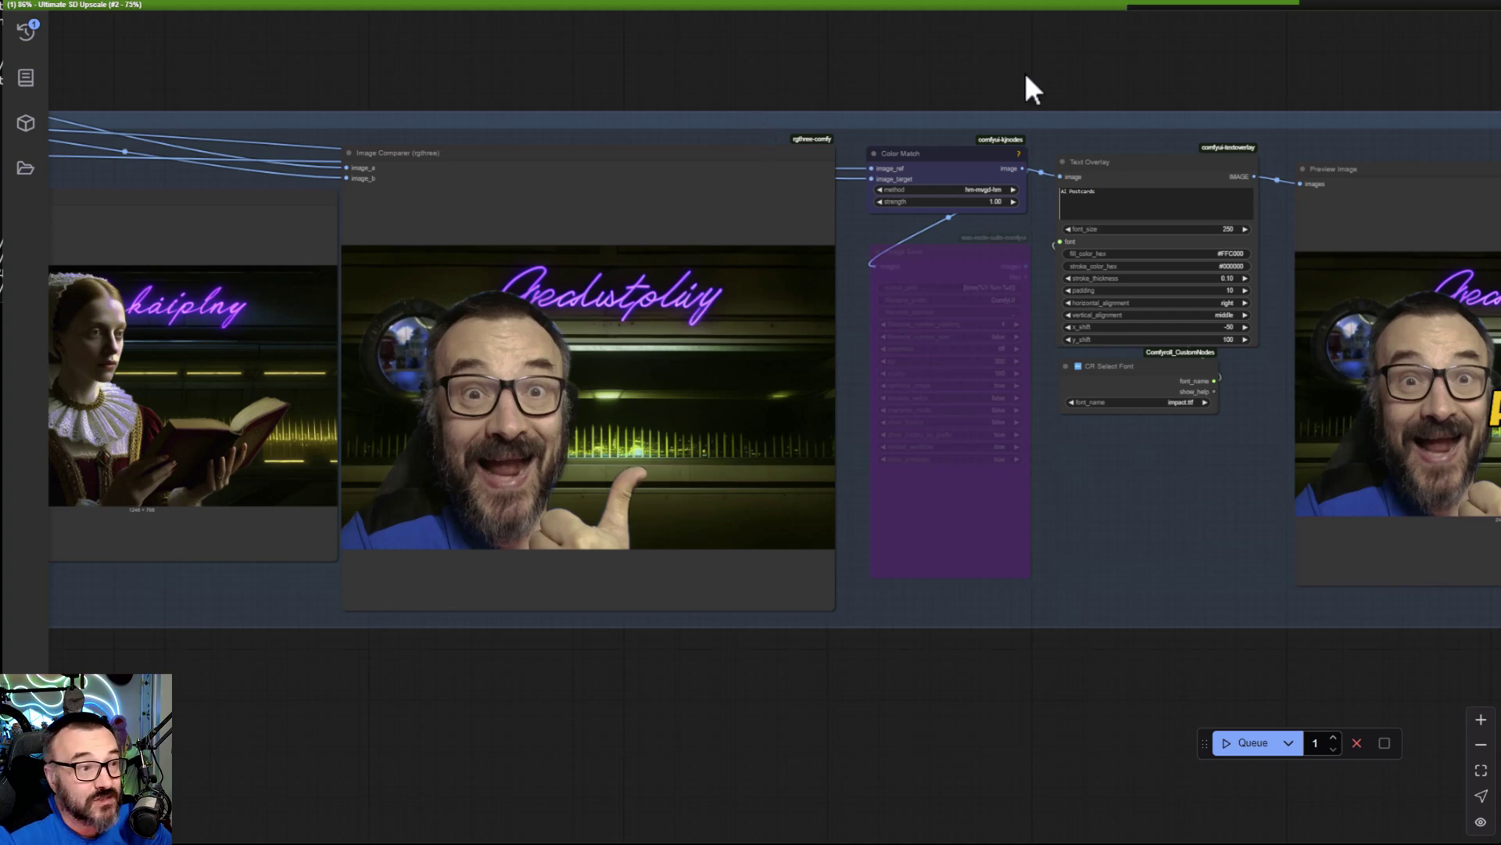
{"action": "left_click_drag", "start_coordinate": [873, 17], "coordinate": [1334, 91]}
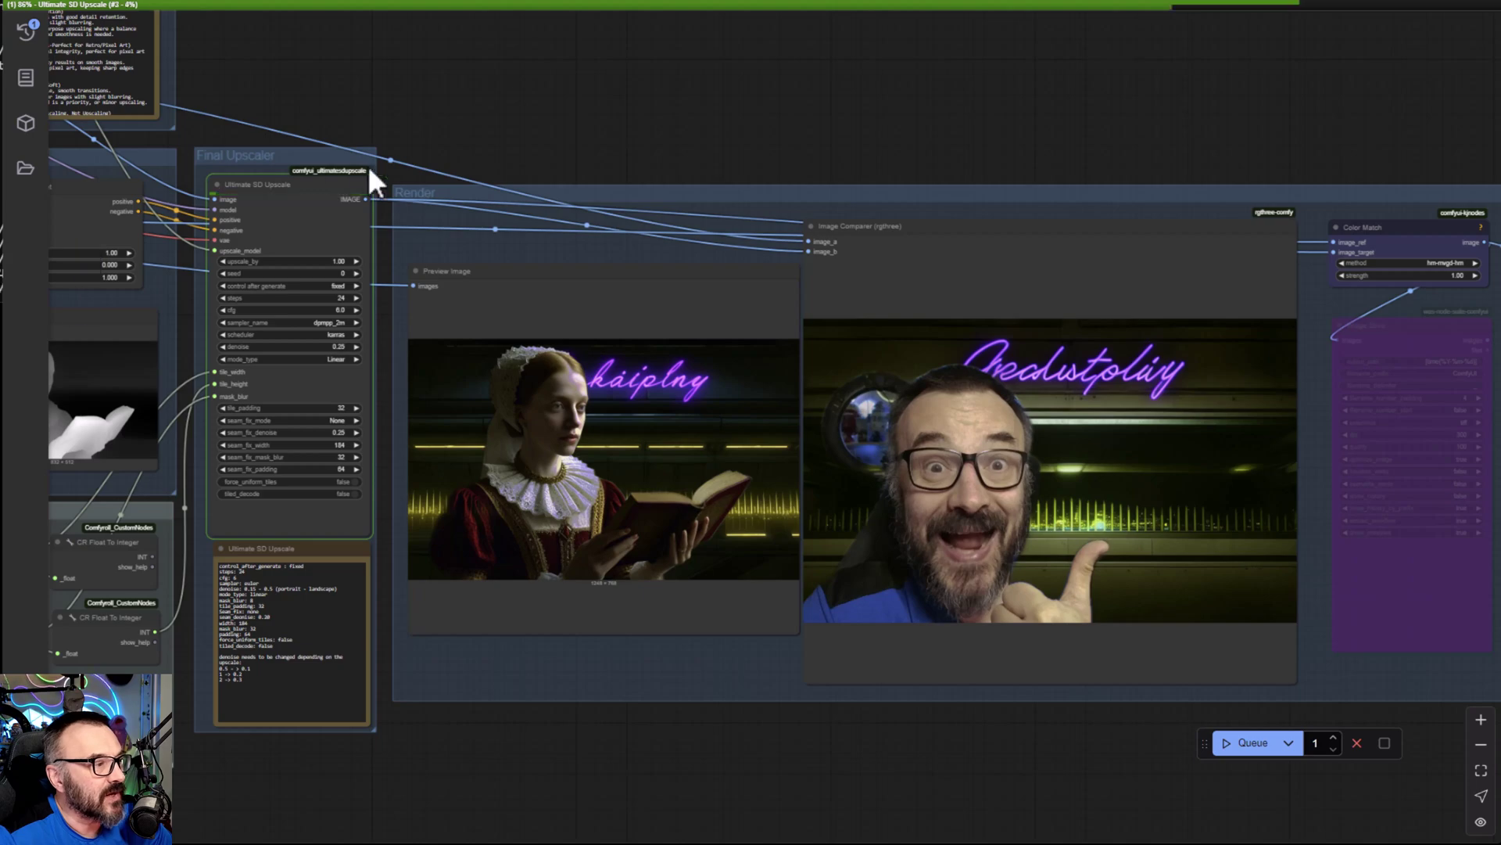
{"action": "left_click_drag", "start_coordinate": [417, 123], "coordinate": [1264, 235]}
{"action": "scroll", "coordinate": [735, 281], "scroll_direction": "up", "scroll_amount": 5}
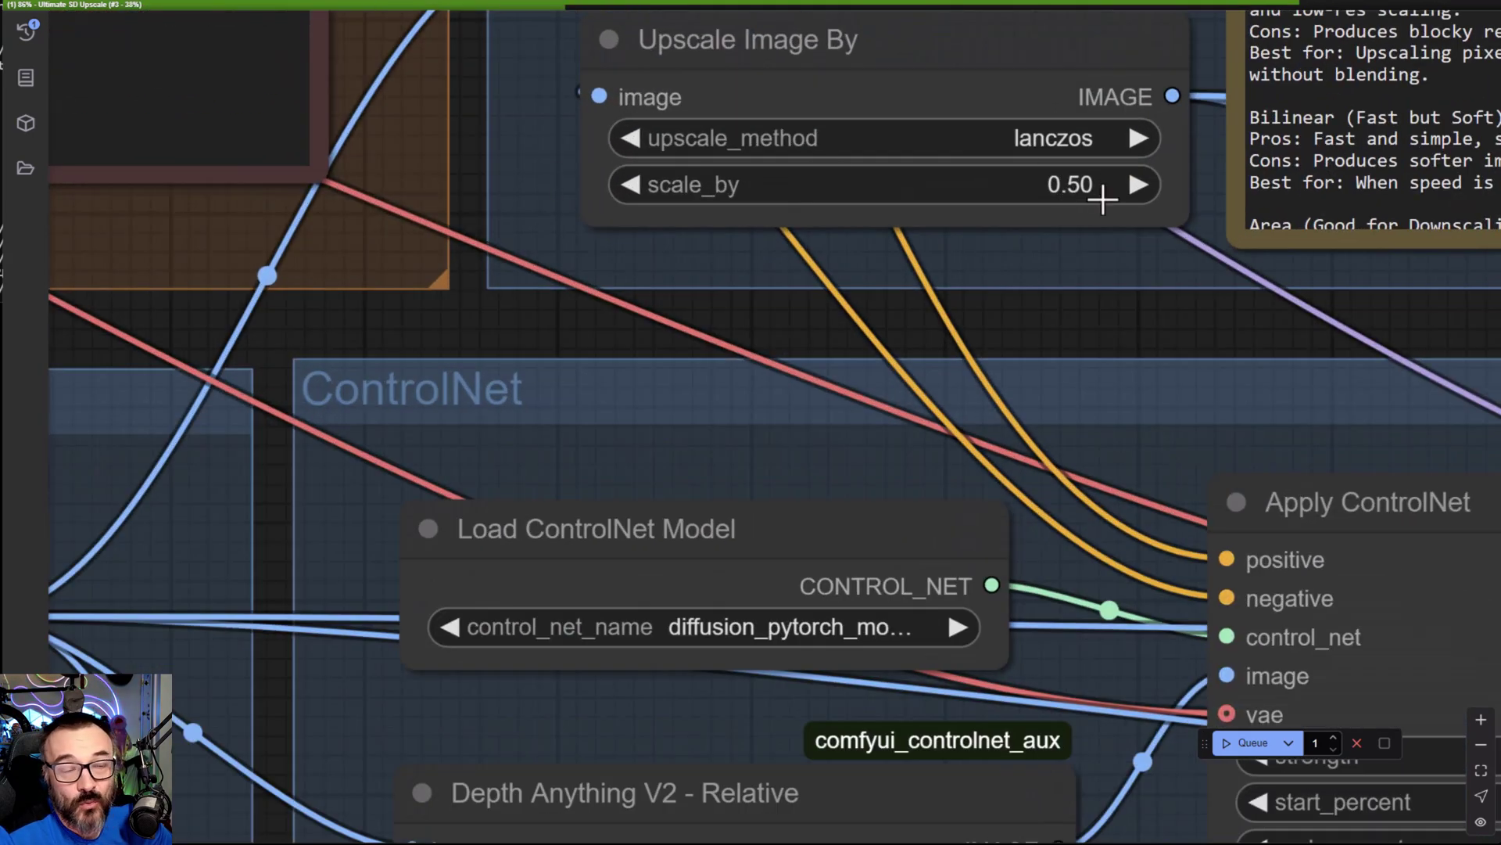
{"action": "left_click_drag", "start_coordinate": [1090, 291], "coordinate": [945, 754]}
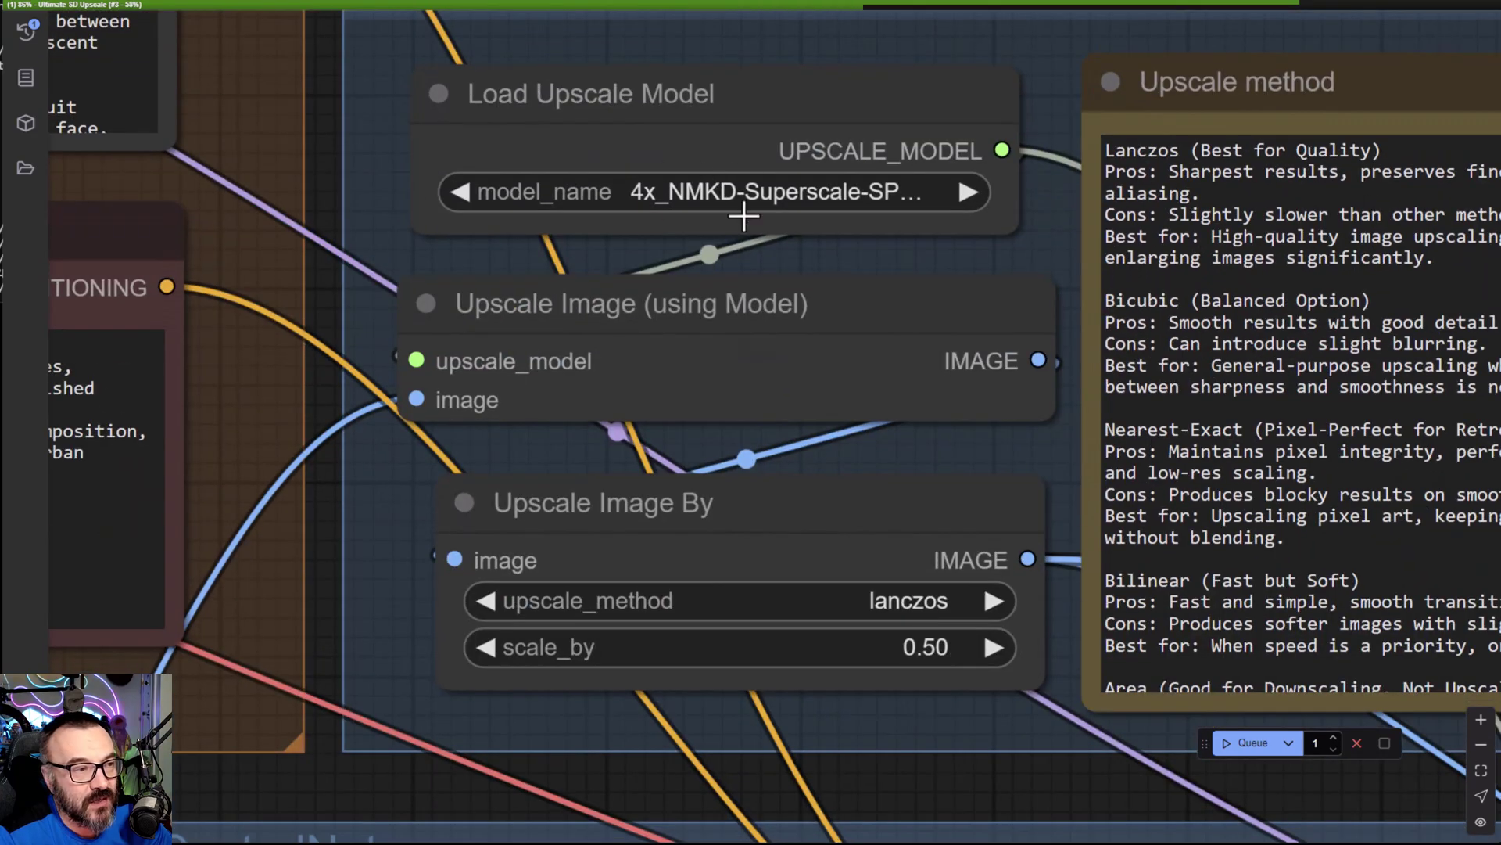
{"action": "scroll", "coordinate": [849, 399], "scroll_direction": "down", "scroll_amount": 6}
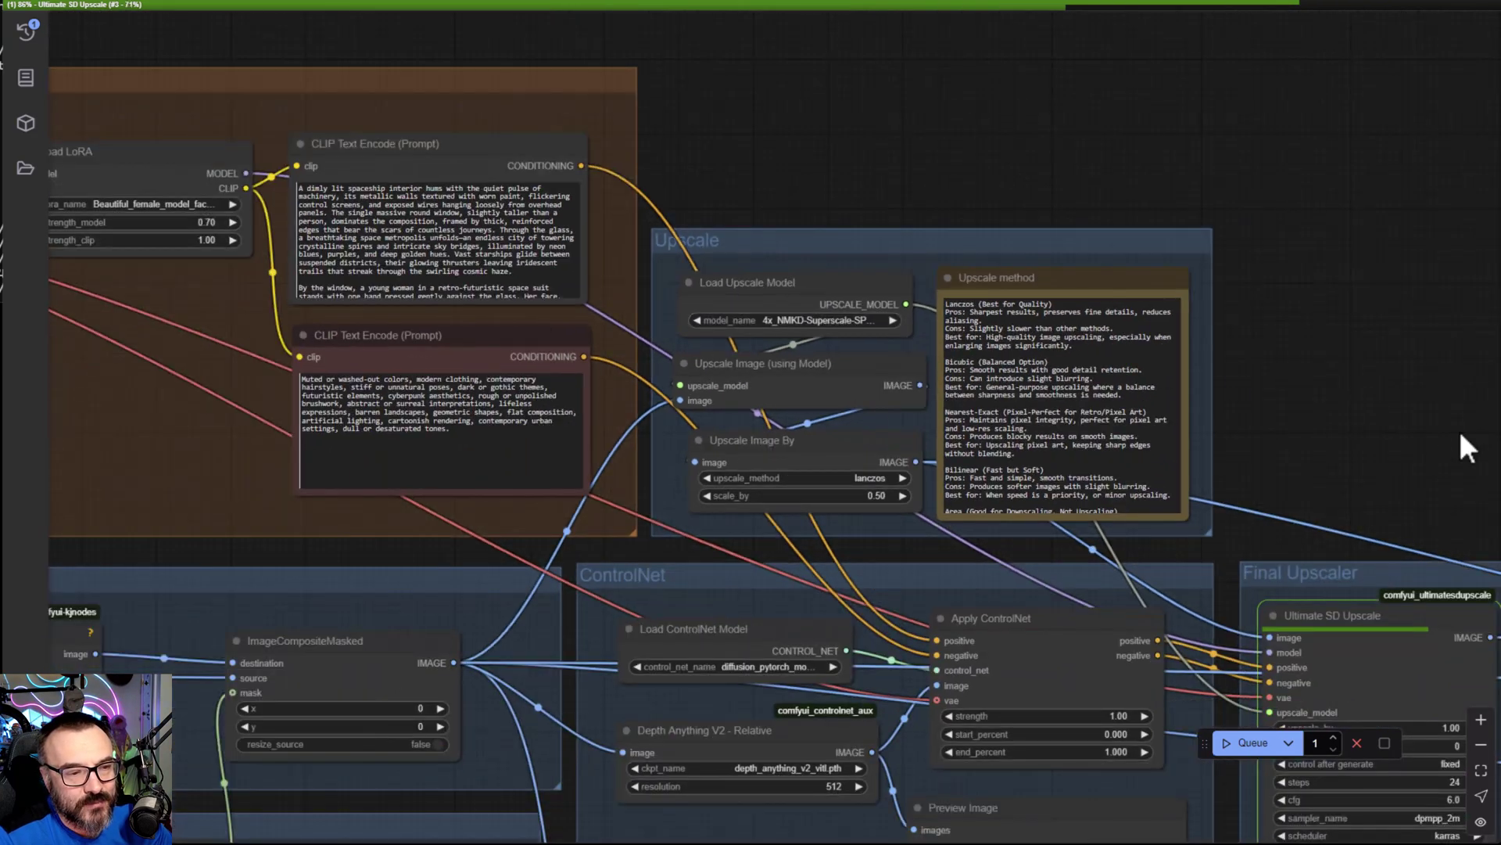
{"action": "scroll", "coordinate": [1466, 443], "scroll_direction": "up", "scroll_amount": 2}
{"action": "left_click_drag", "start_coordinate": [1466, 442], "coordinate": [380, 47]}
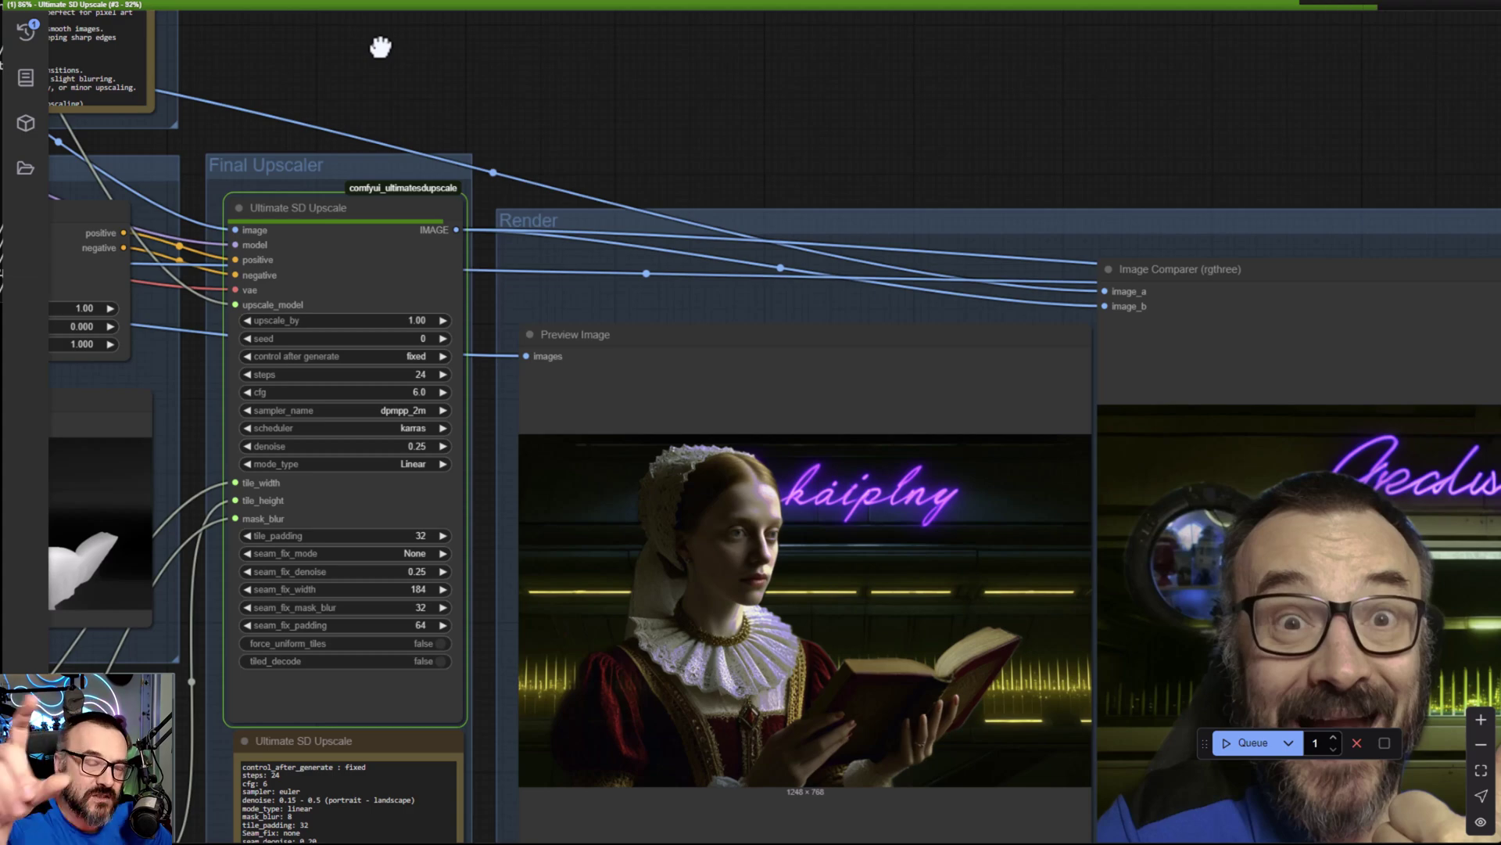
Step: Check the Image Comparer, then zoom in on the 2496×1536 preview captioned 'AI Postcards' in yellow
{"action": "left_click_drag", "start_coordinate": [1169, 151], "coordinate": [643, 69]}
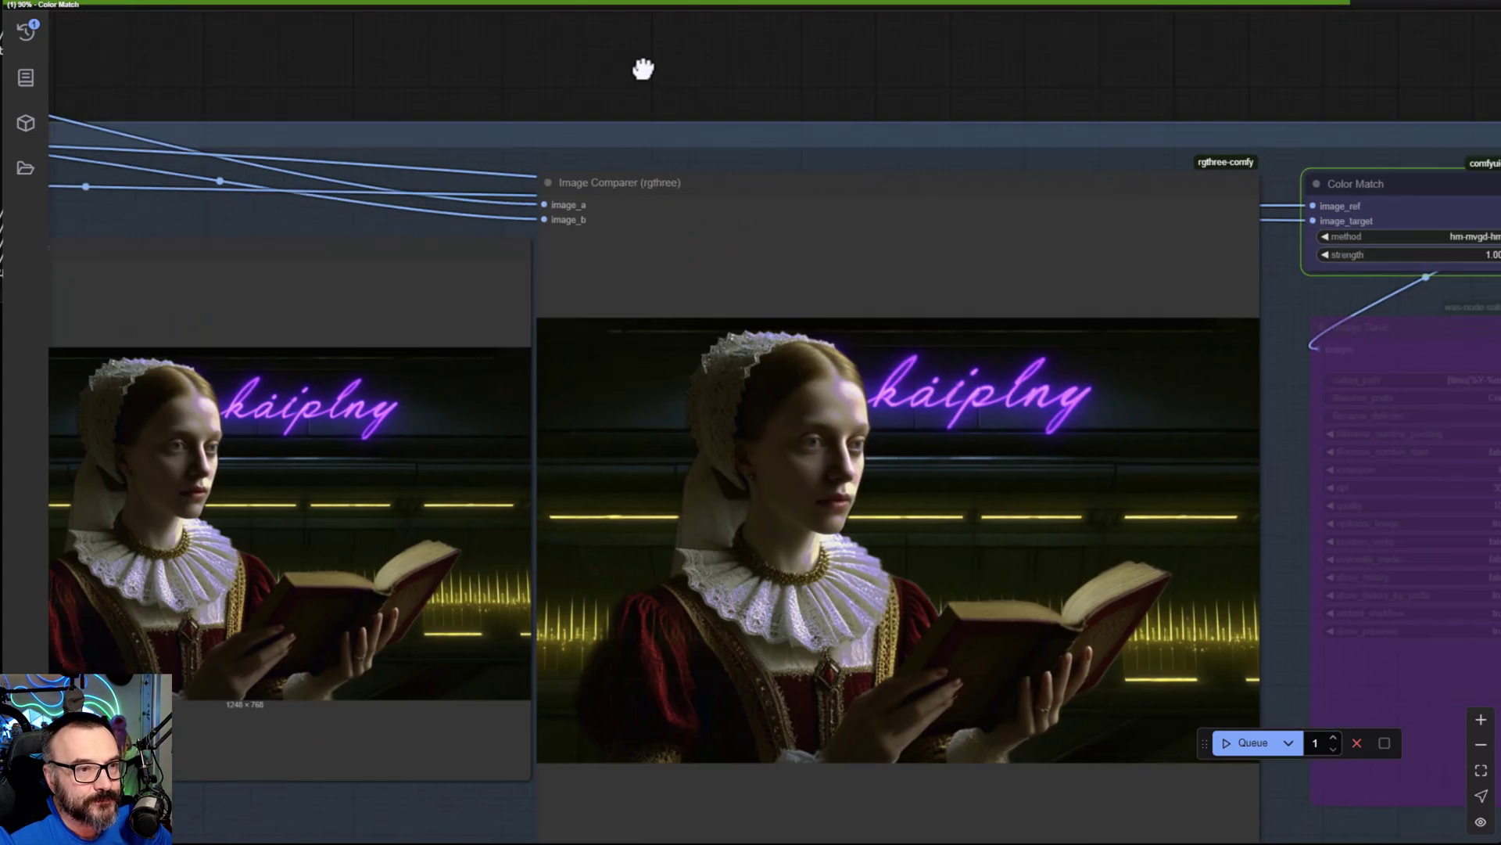
{"action": "scroll", "coordinate": [811, 404], "scroll_direction": "up", "scroll_amount": 2}
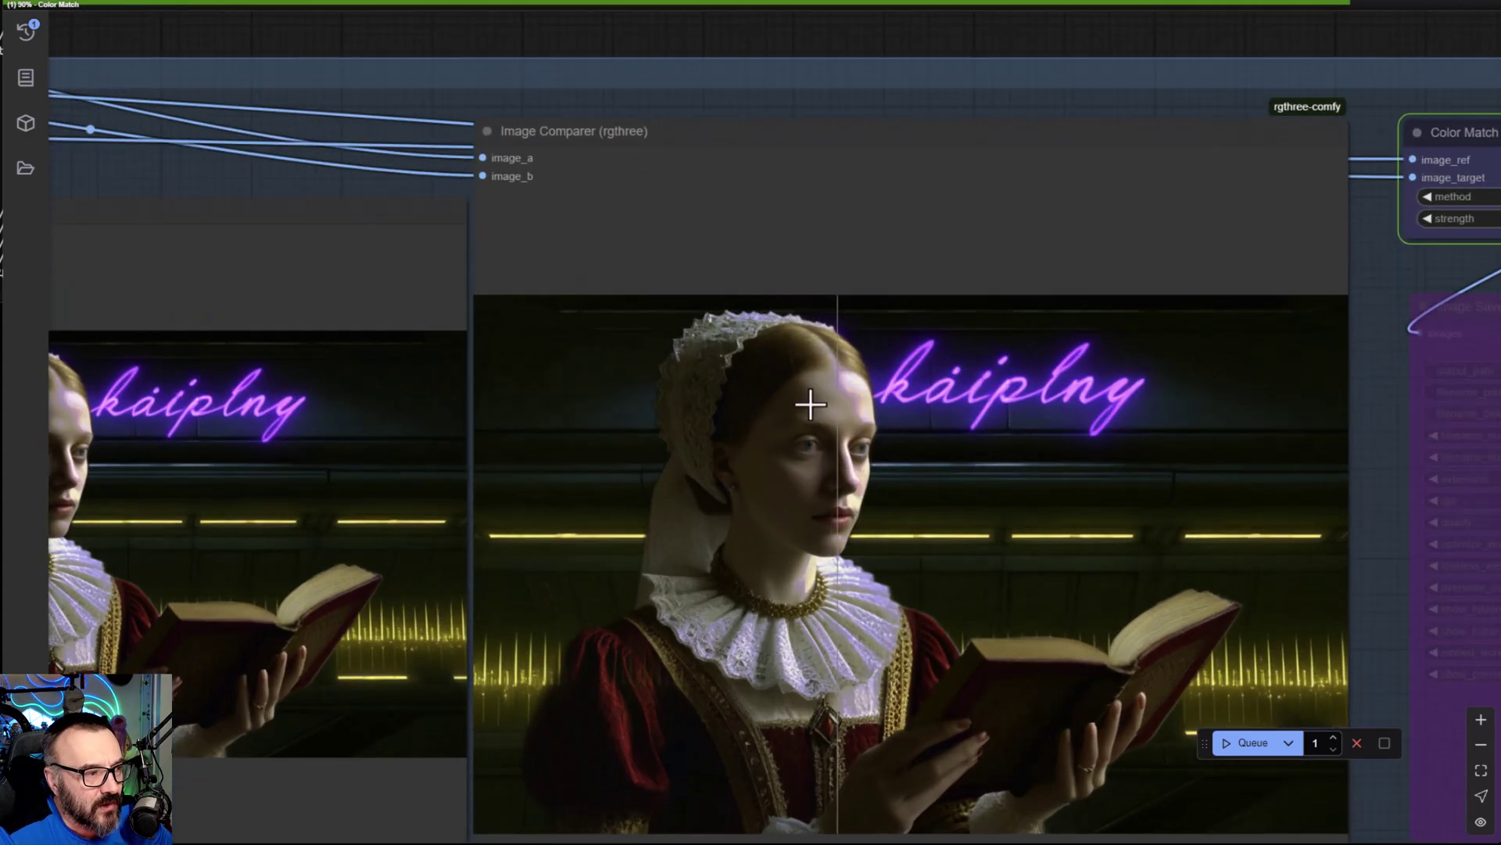
{"action": "scroll", "coordinate": [810, 404], "scroll_direction": "up", "scroll_amount": 8}
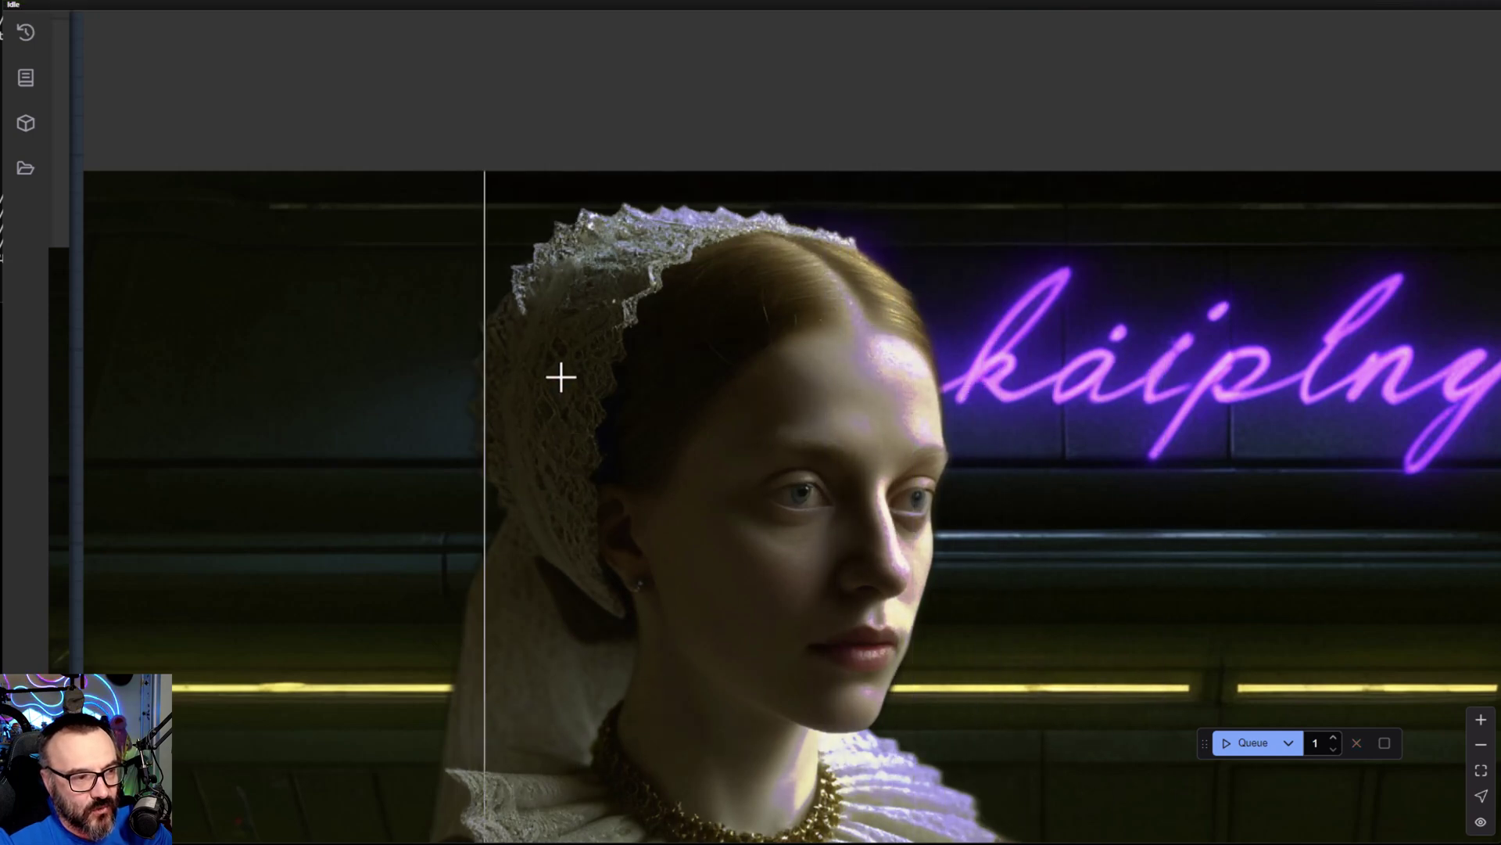
{"action": "scroll", "coordinate": [1157, 386], "scroll_direction": "down", "scroll_amount": 15}
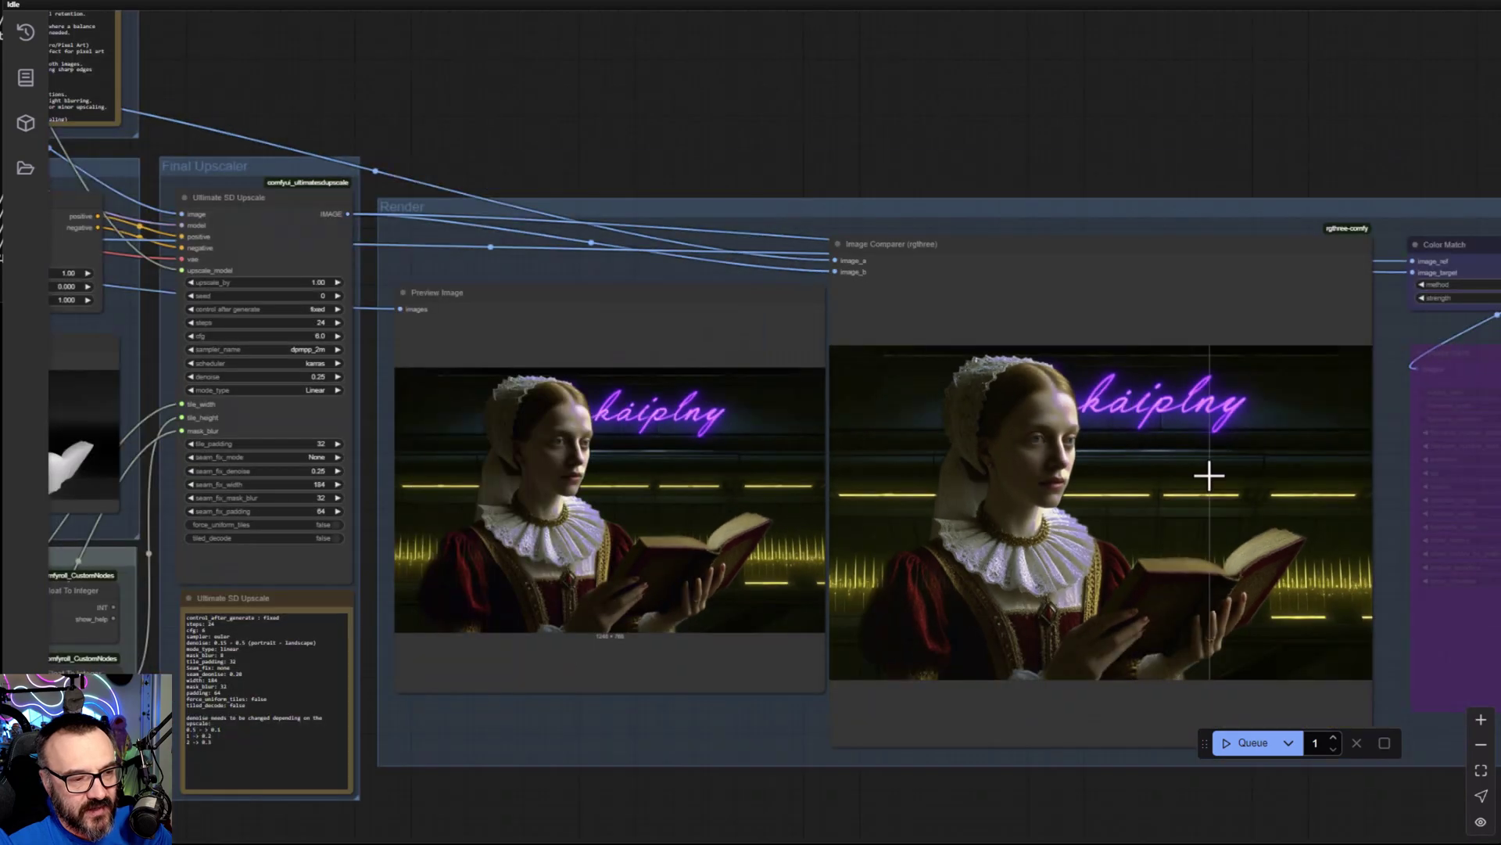
{"action": "left_click_drag", "start_coordinate": [1209, 474], "coordinate": [604, 365]}
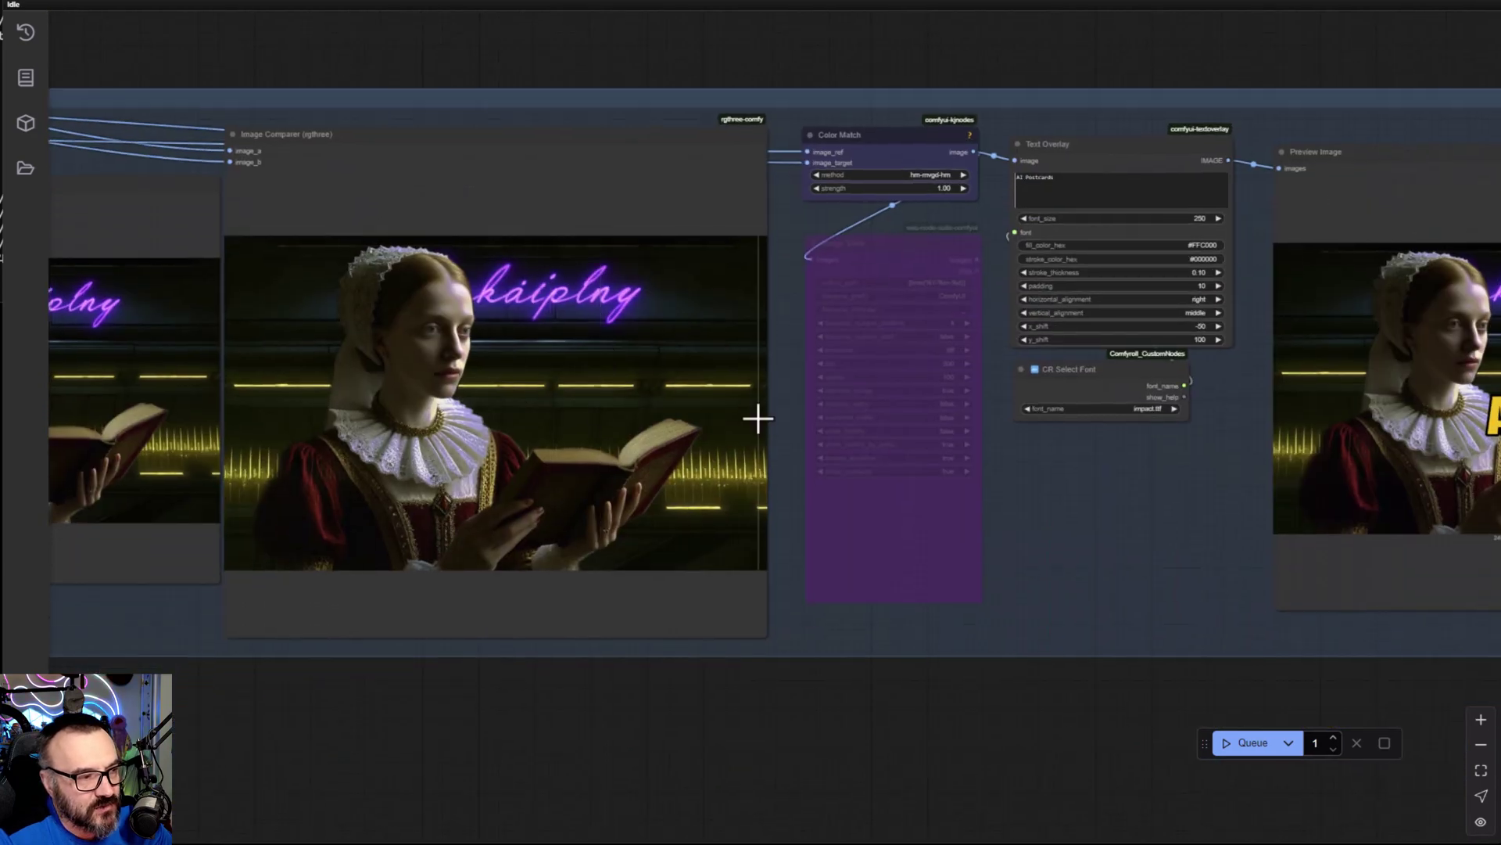
{"action": "left_click_drag", "start_coordinate": [743, 399], "coordinate": [335, 434]}
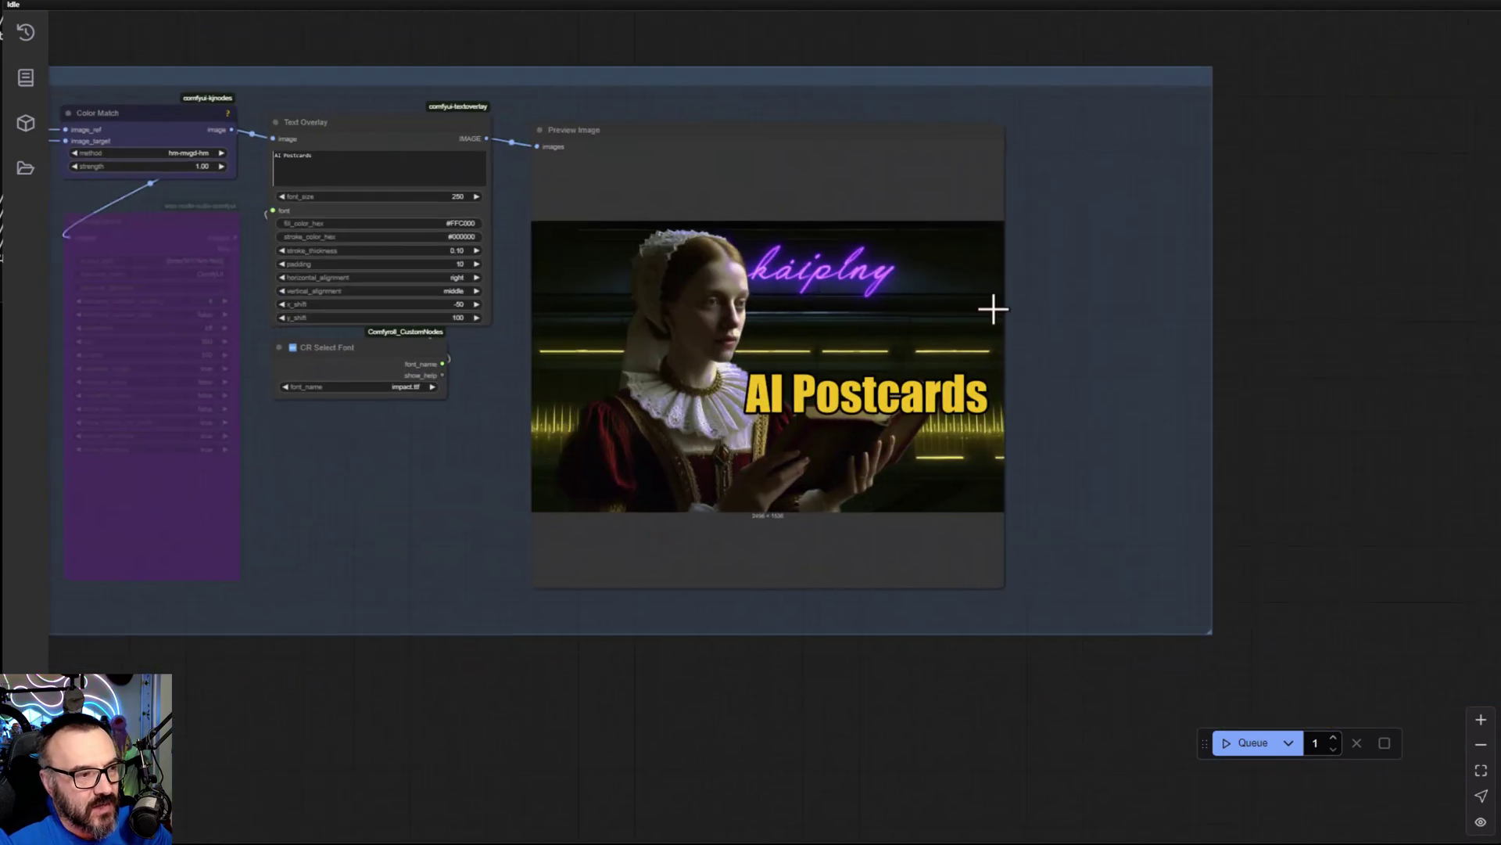
{"action": "scroll", "coordinate": [643, 332], "scroll_direction": "up", "scroll_amount": 4}
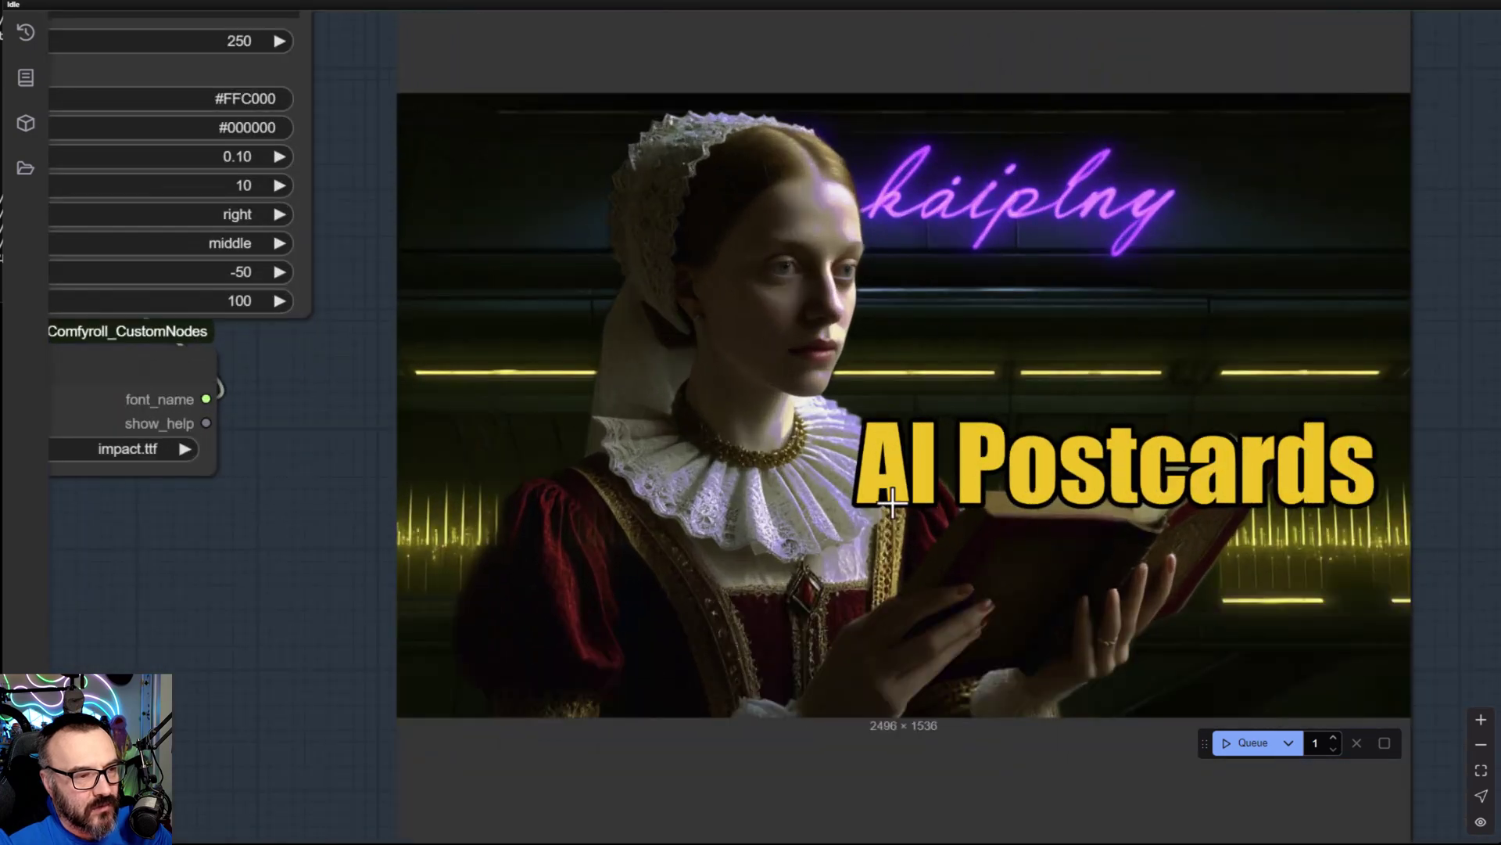
{"action": "left_click_drag", "start_coordinate": [811, 486], "coordinate": [1053, 444]}
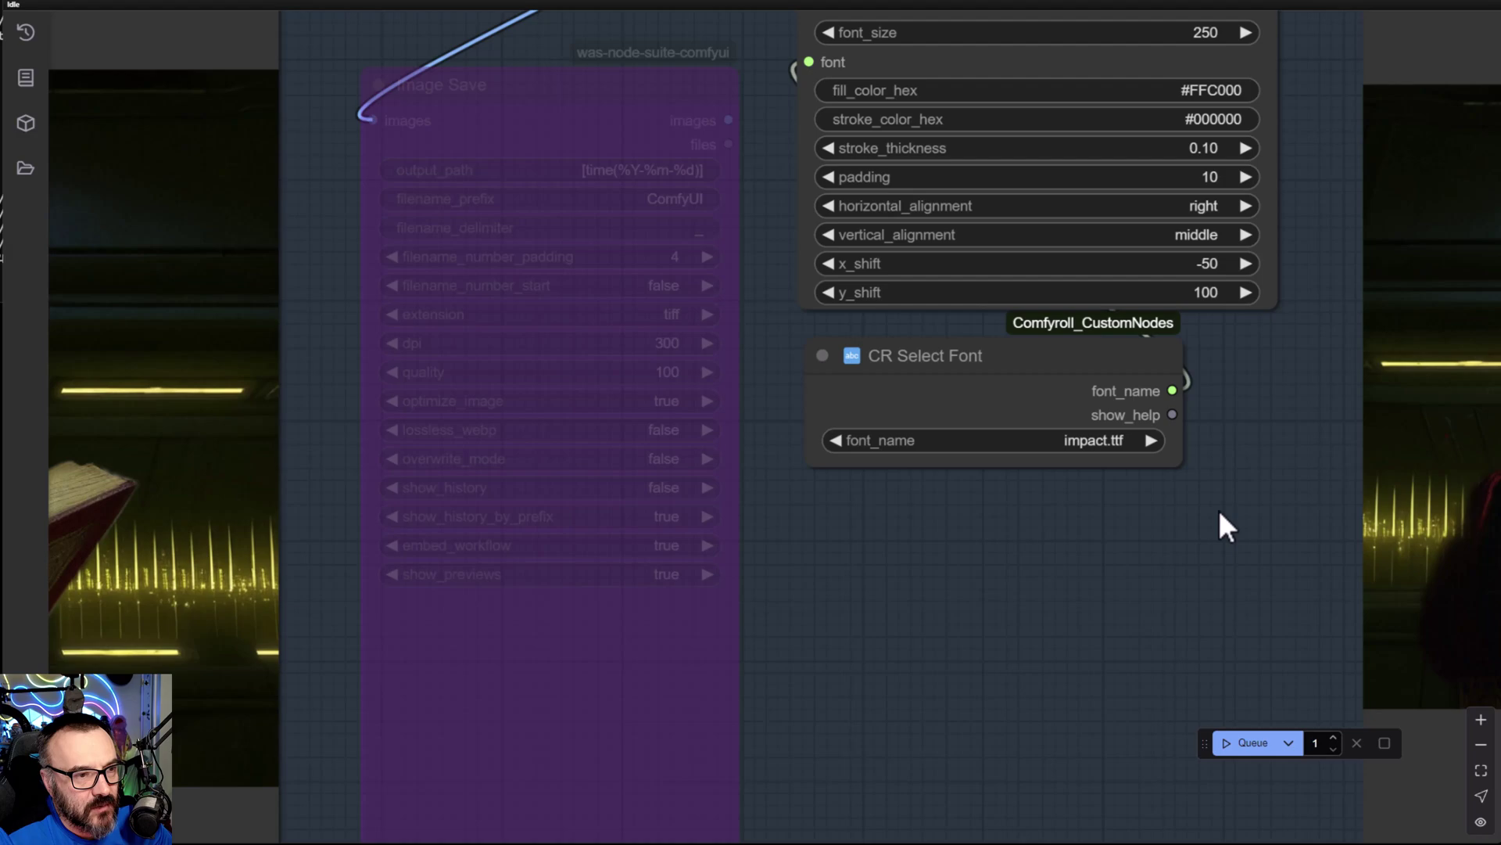
{"action": "left_click_drag", "start_coordinate": [1223, 526], "coordinate": [8, 481]}
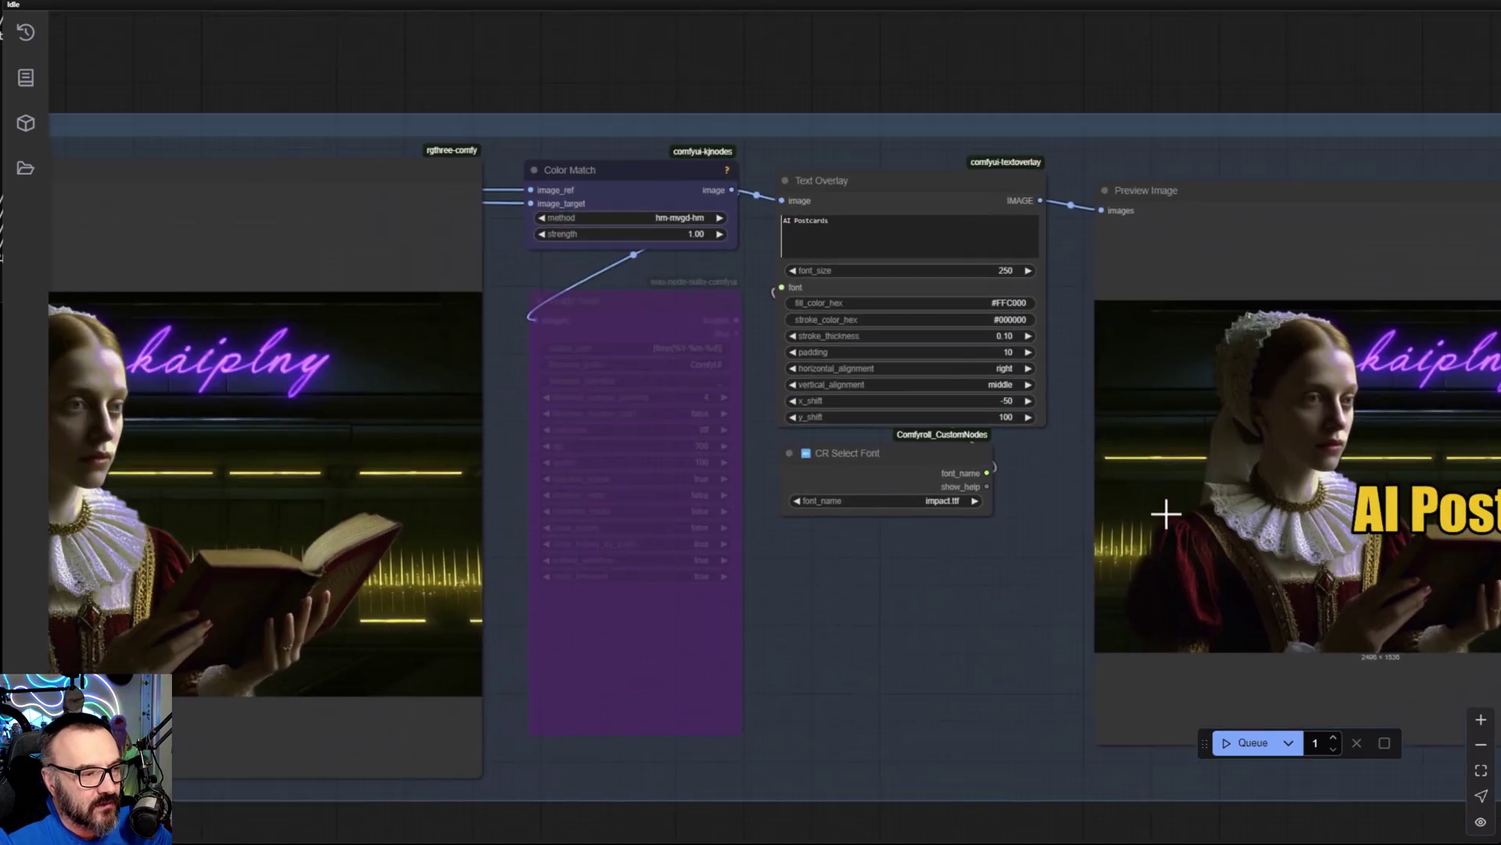
{"action": "scroll", "coordinate": [814, 531], "scroll_direction": "down", "scroll_amount": 10}
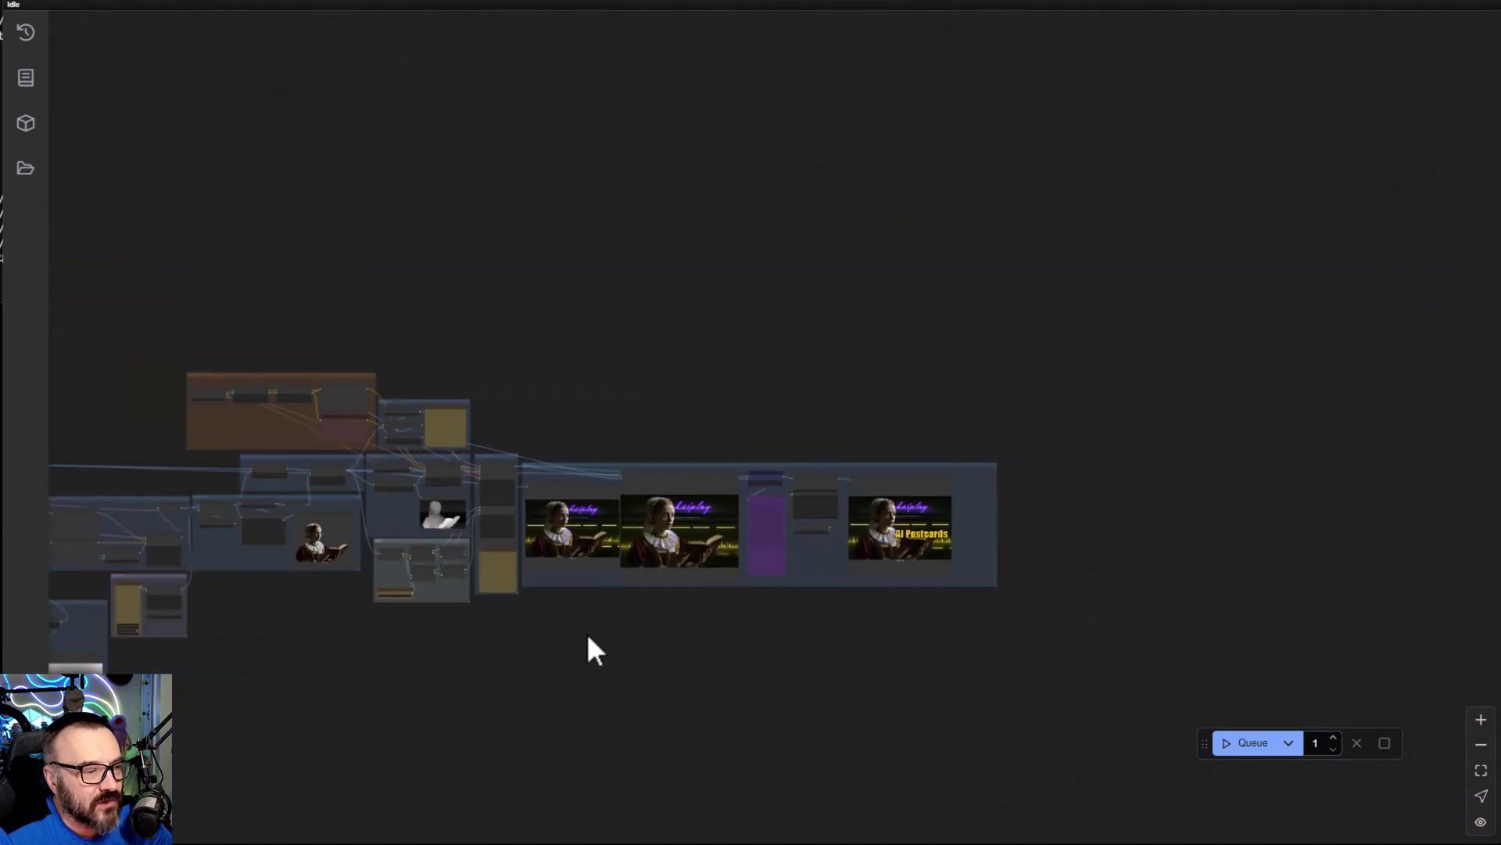
{"action": "left_click_drag", "start_coordinate": [586, 632], "coordinate": [962, 563]}
{"action": "scroll", "coordinate": [821, 553], "scroll_direction": "up", "scroll_amount": 4}
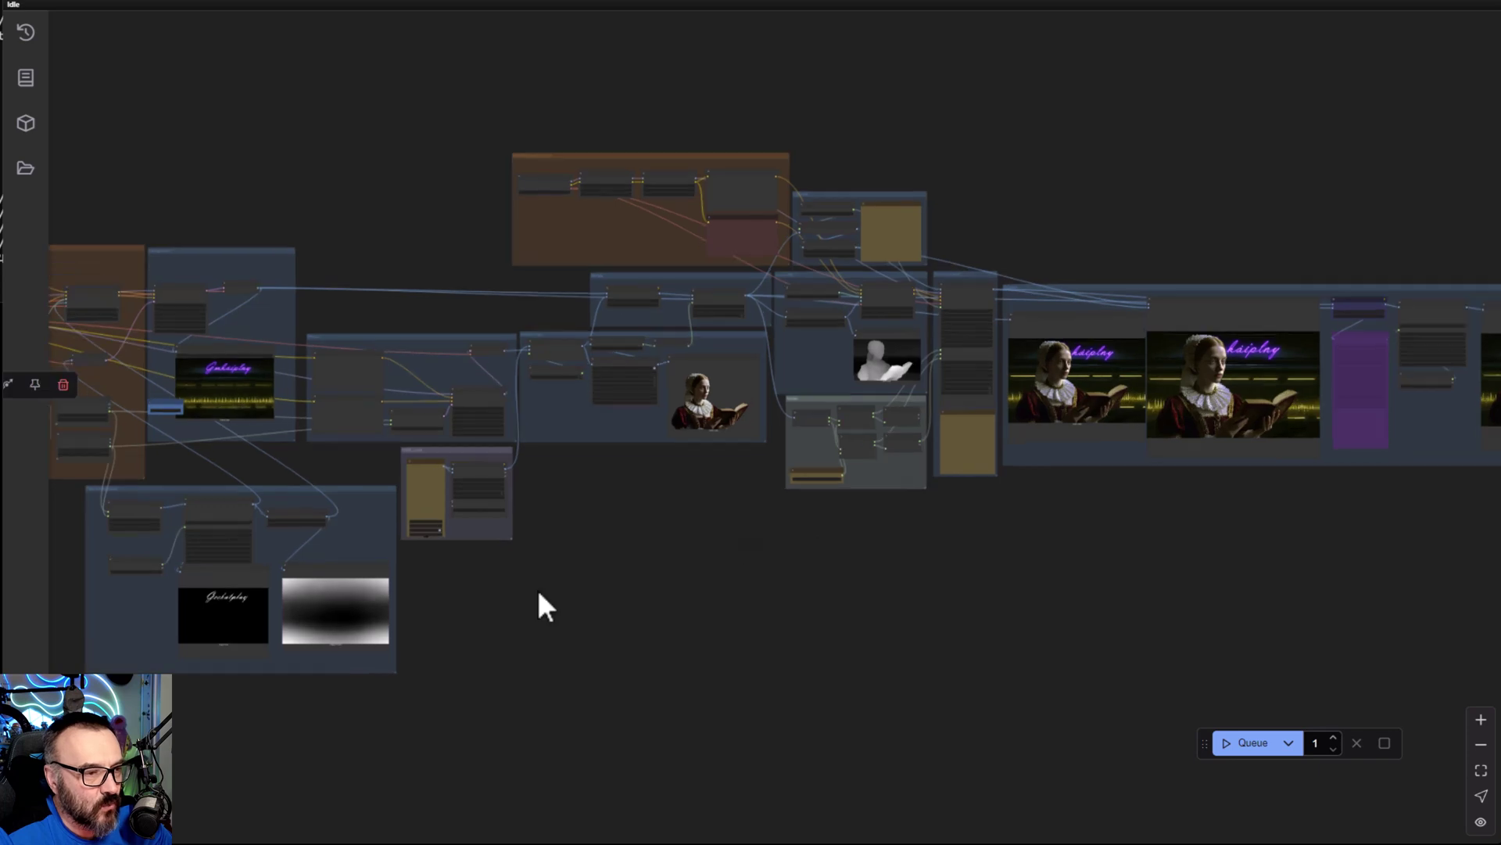
{"action": "left_click_drag", "start_coordinate": [539, 594], "coordinate": [841, 617]}
{"action": "scroll", "coordinate": [861, 579], "scroll_direction": "up", "scroll_amount": 4}
{"action": "left_click_drag", "start_coordinate": [878, 570], "coordinate": [1069, 623]}
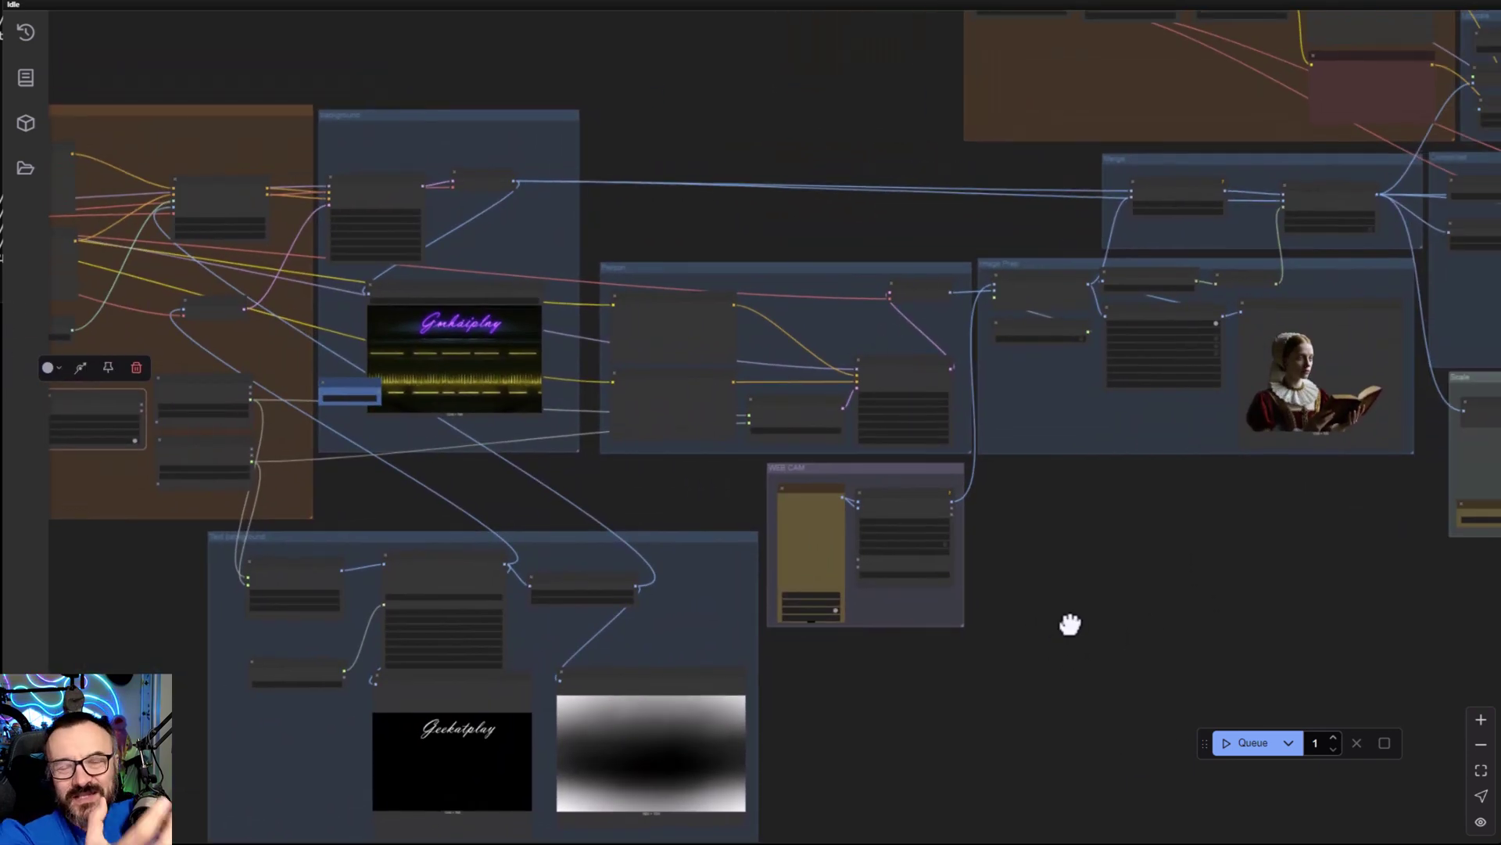